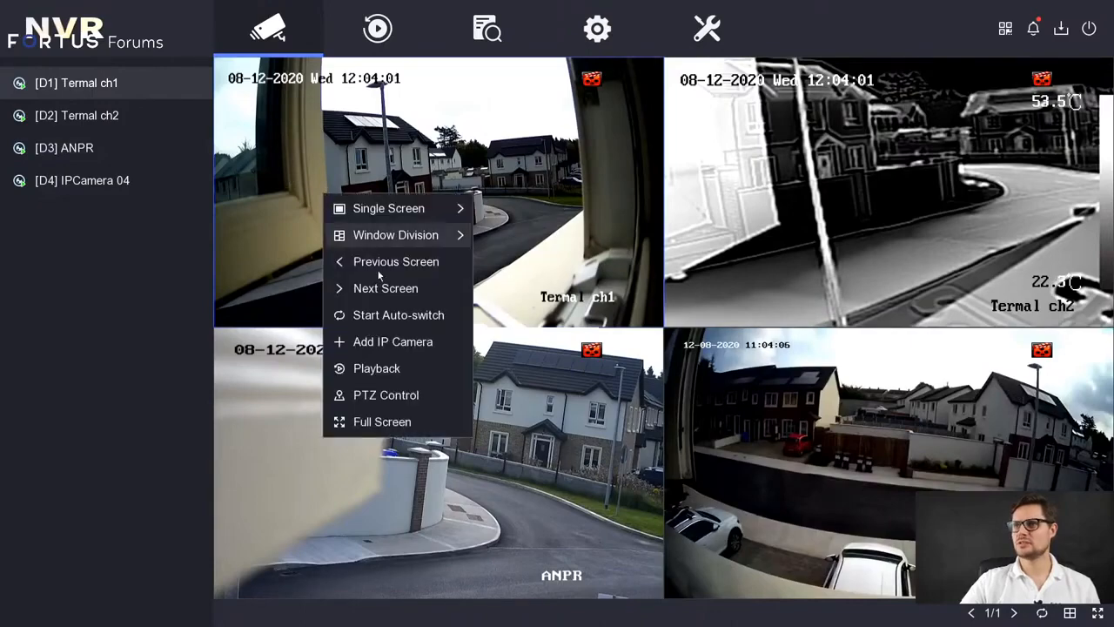
Step: Show the live view in full screen and switch its window division to a 3 x 3 camera grid
{"action": "left_click", "coordinate": [382, 422]}
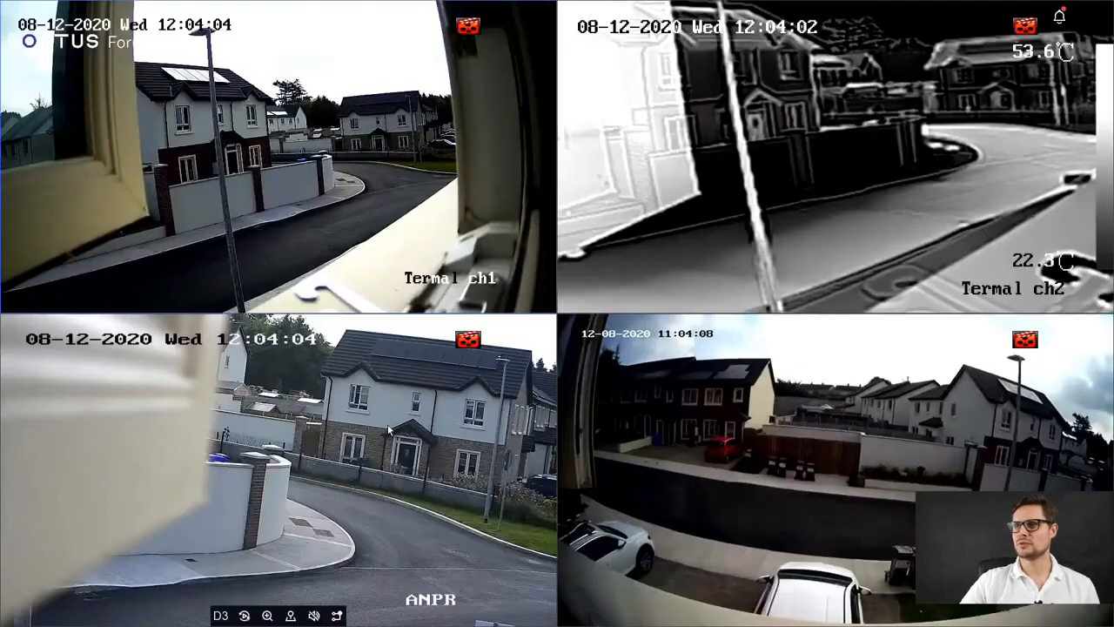
{"action": "right_click", "coordinate": [399, 231]}
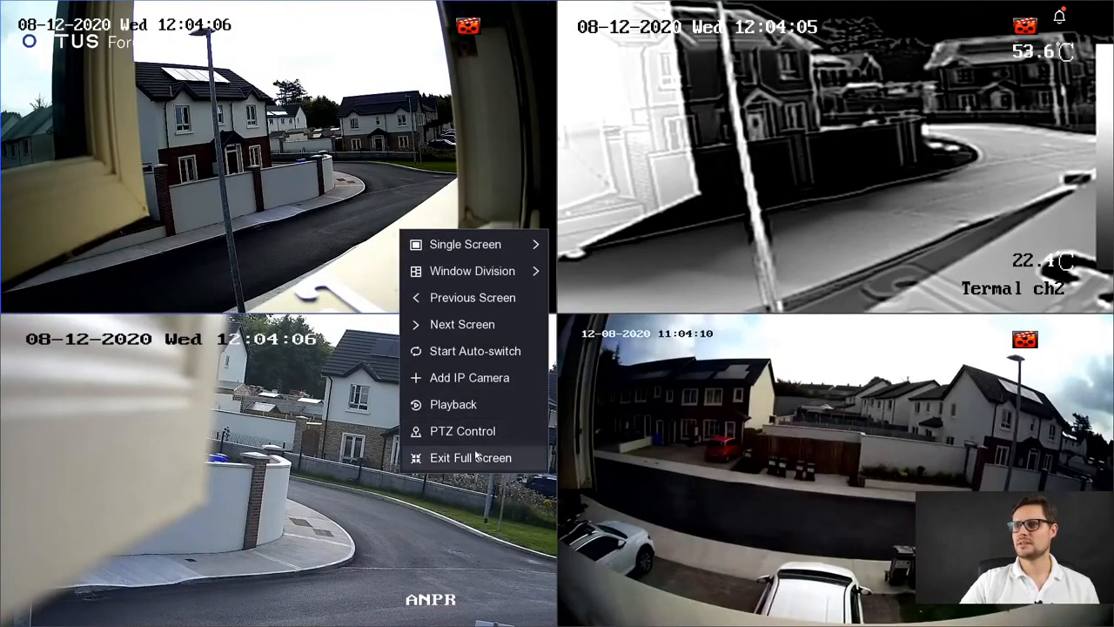
{"action": "left_click", "coordinate": [356, 214]}
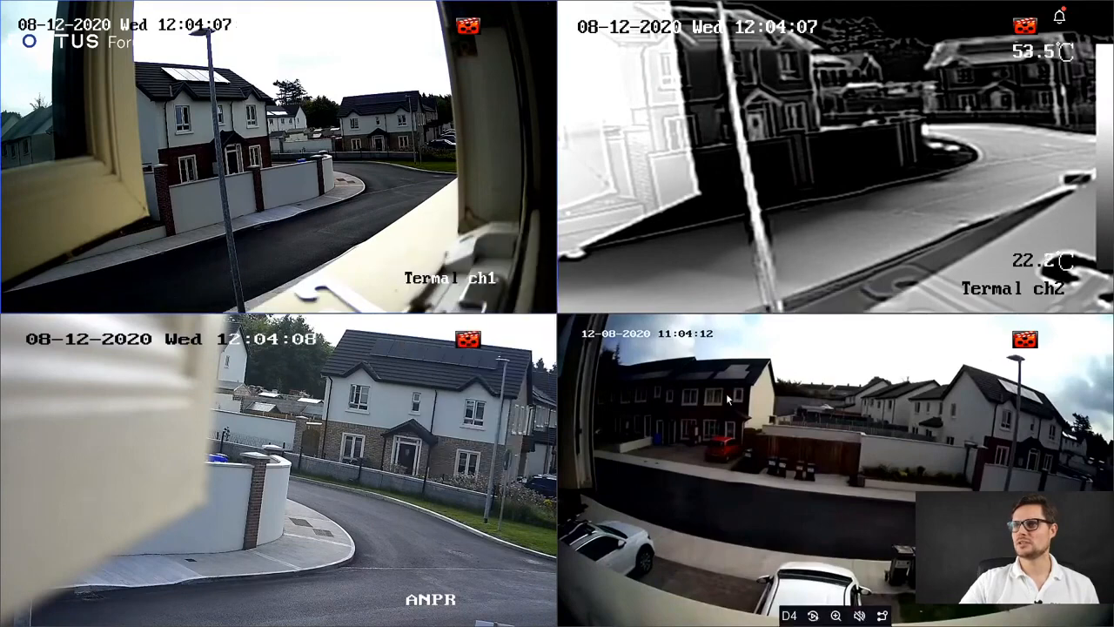
{"action": "mouse_move", "coordinate": [1069, 622]}
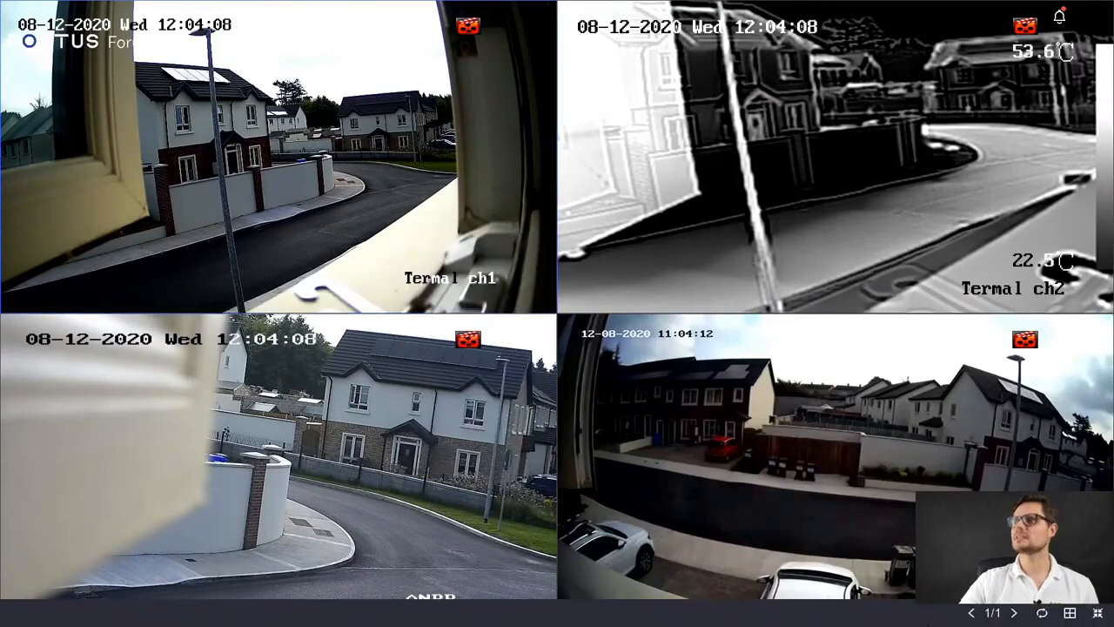
{"action": "left_click", "coordinate": [1070, 613]}
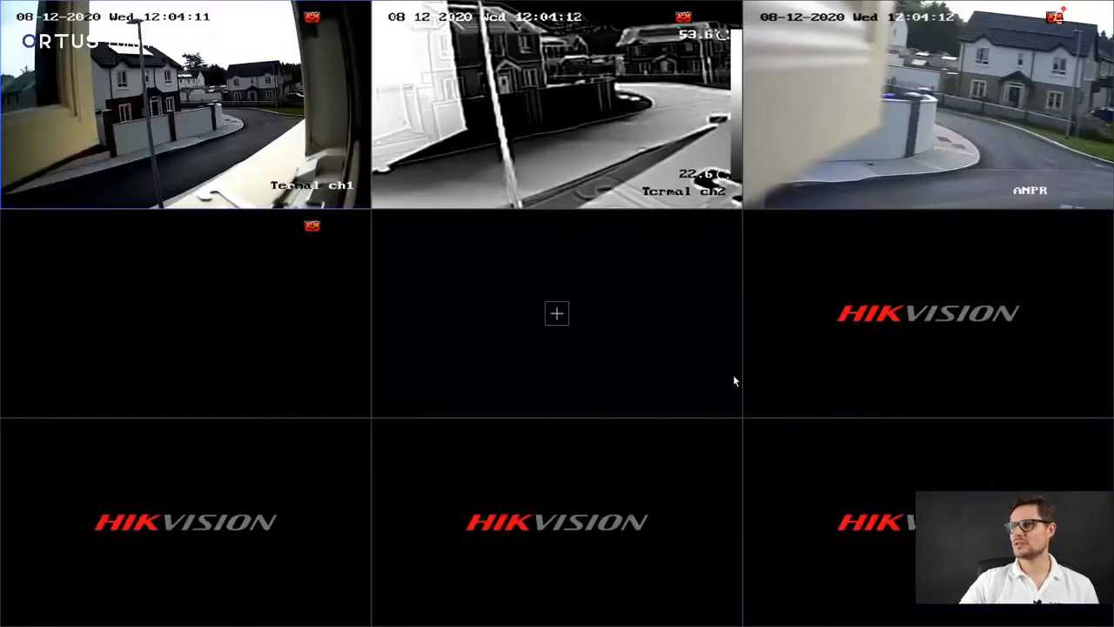
Step: Exit the full-screen live view
{"action": "right_click", "coordinate": [632, 261]}
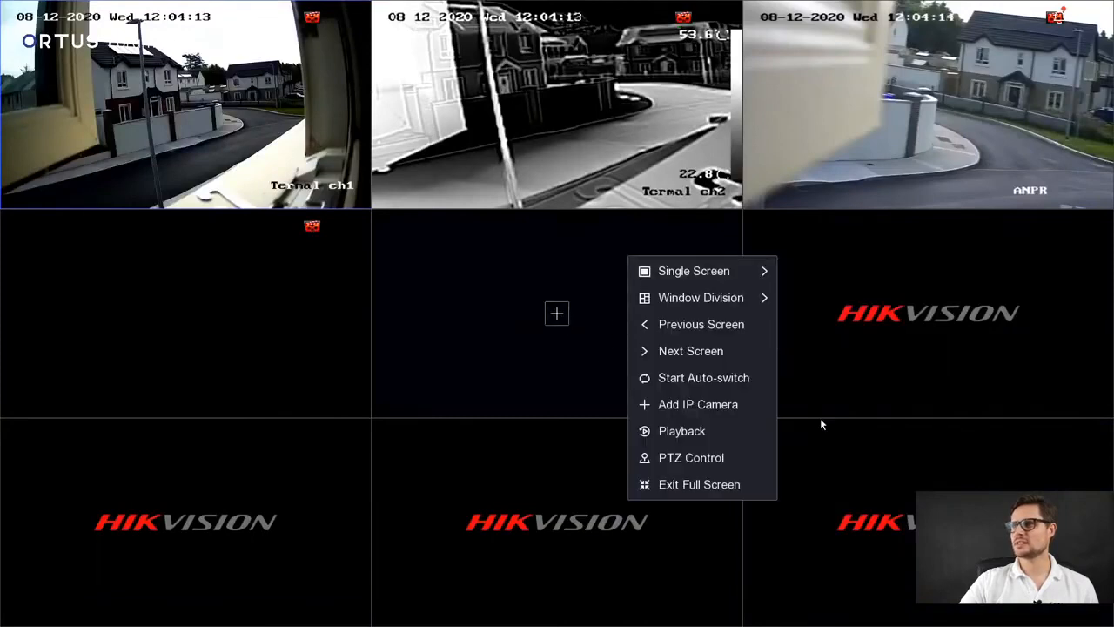
{"action": "left_click", "coordinate": [874, 453]}
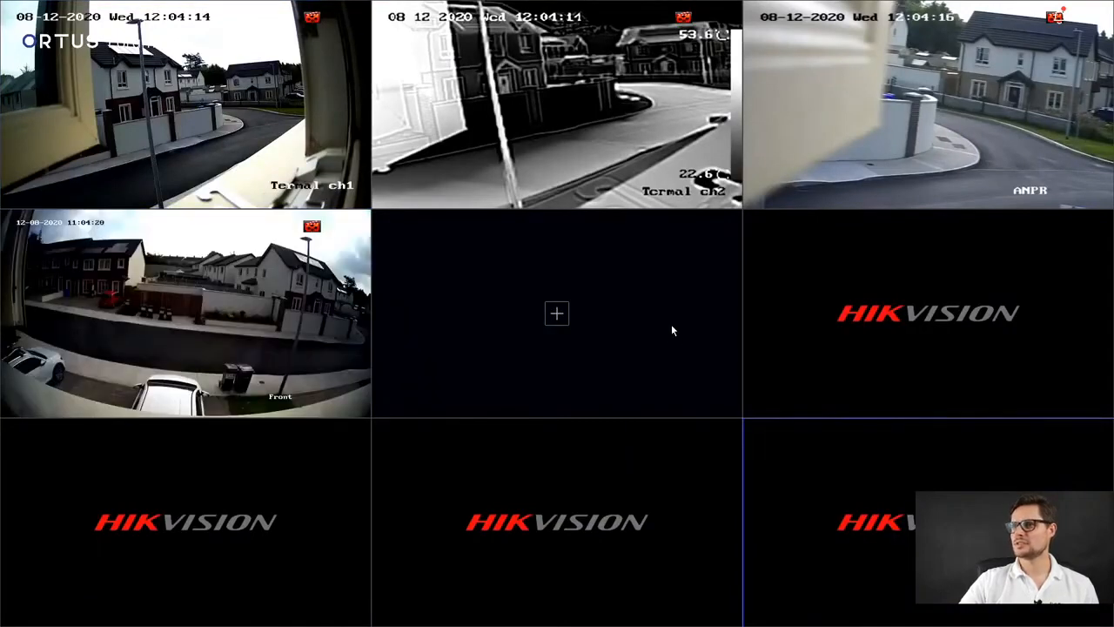
{"action": "right_click", "coordinate": [671, 323]}
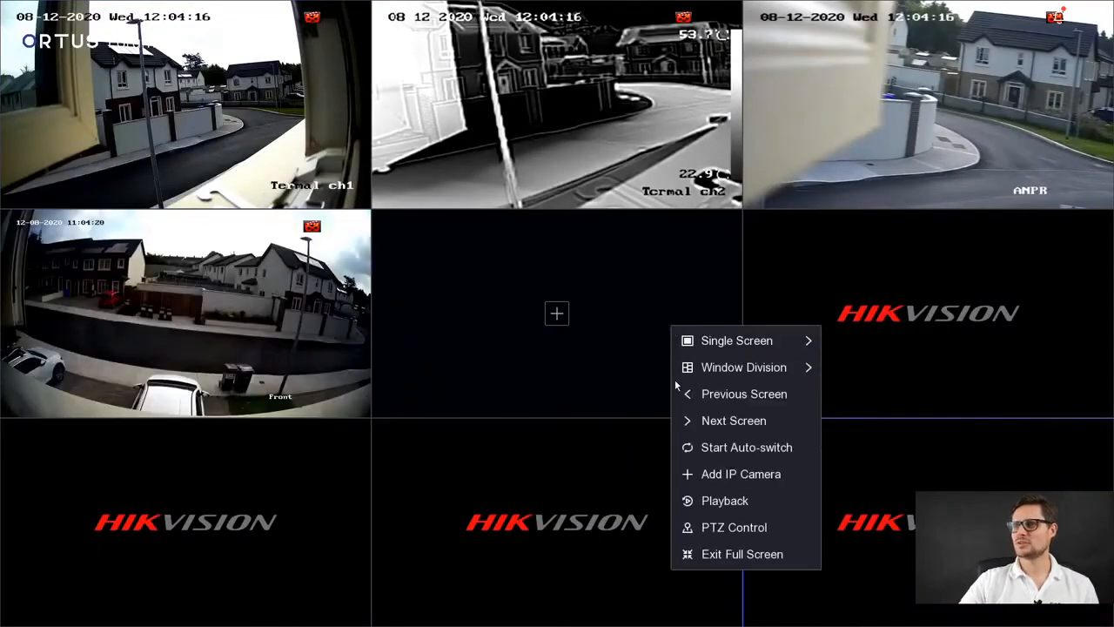
{"action": "left_click", "coordinate": [747, 554]}
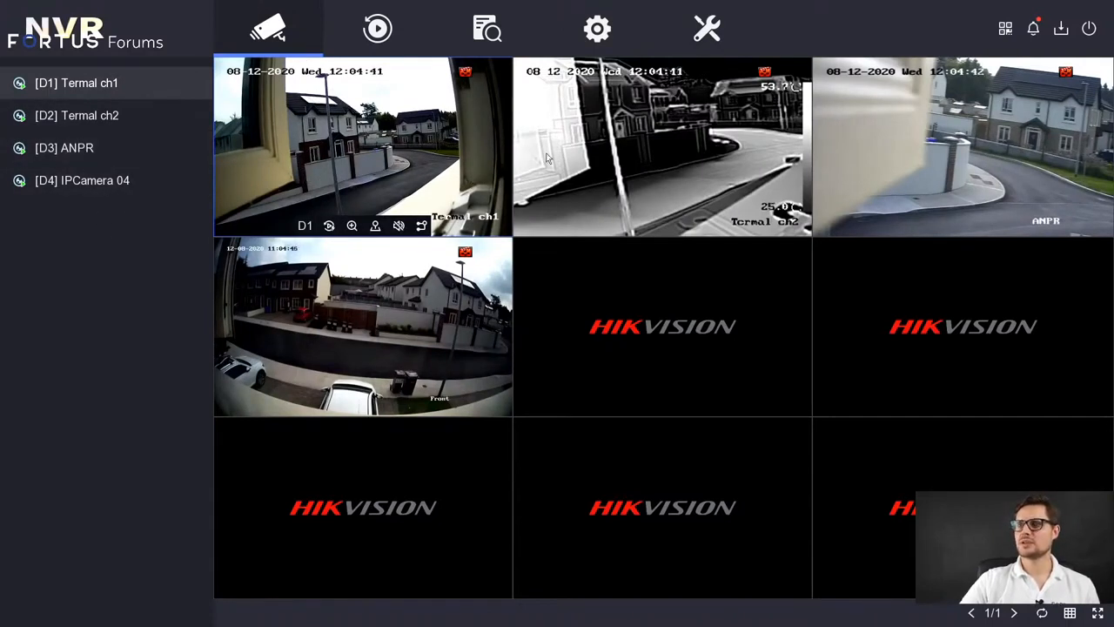
Step: Look at the recorder's power options and check the firmware download status
{"action": "left_click", "coordinate": [1089, 29]}
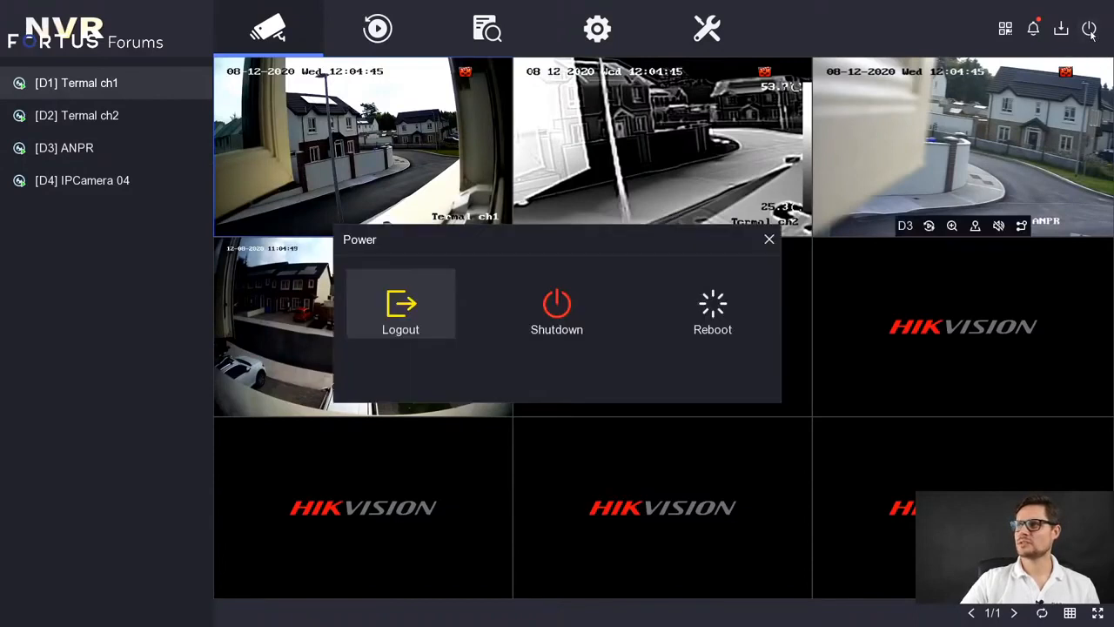
{"action": "left_click", "coordinate": [769, 240]}
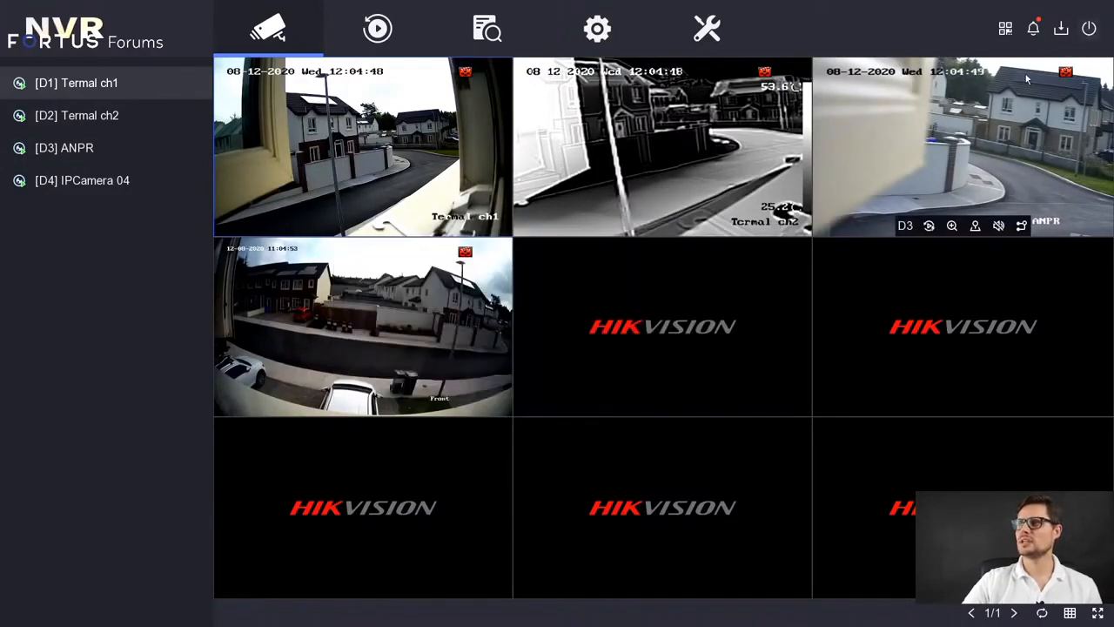
{"action": "left_click", "coordinate": [1062, 30]}
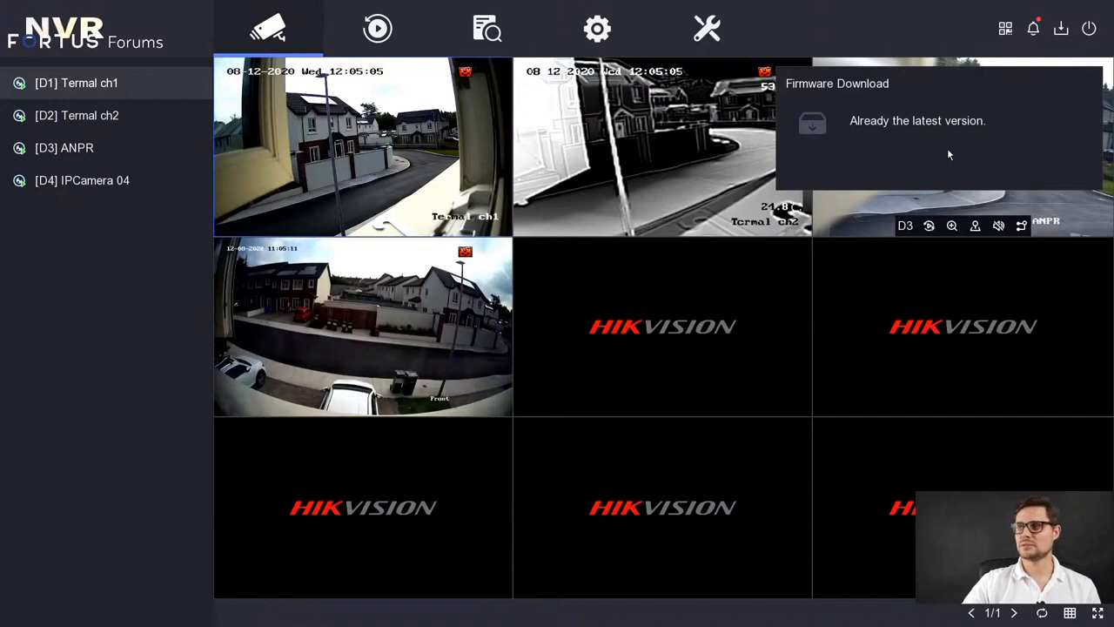
Step: Open the alarm information and look through the smart event, basic event and exception lists
{"action": "mouse_move", "coordinate": [1035, 31]}
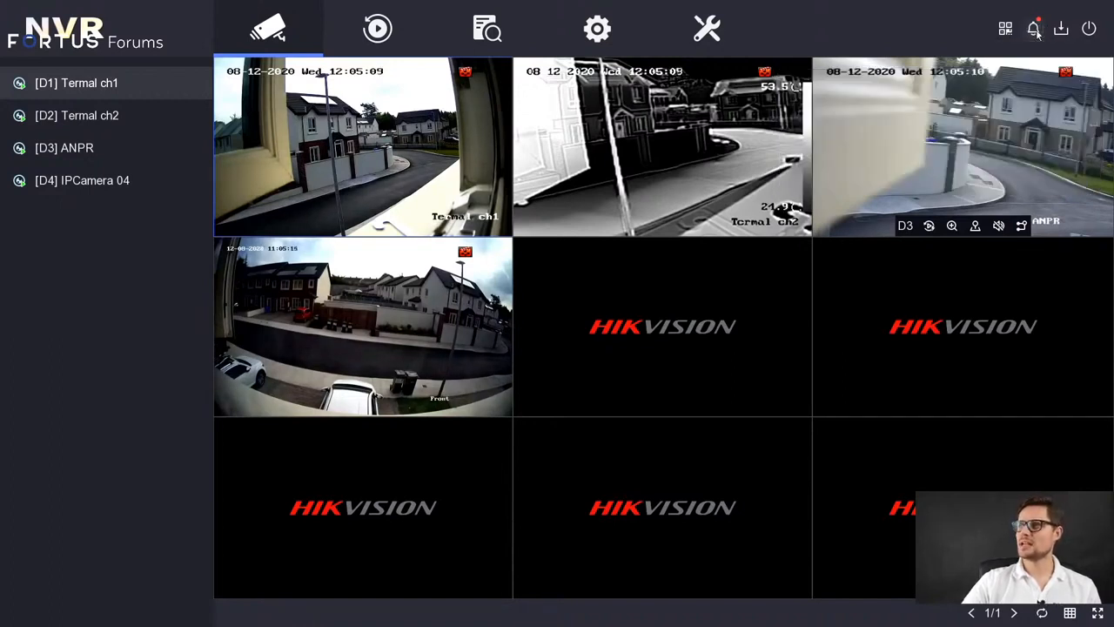
{"action": "left_click", "coordinate": [1035, 31]}
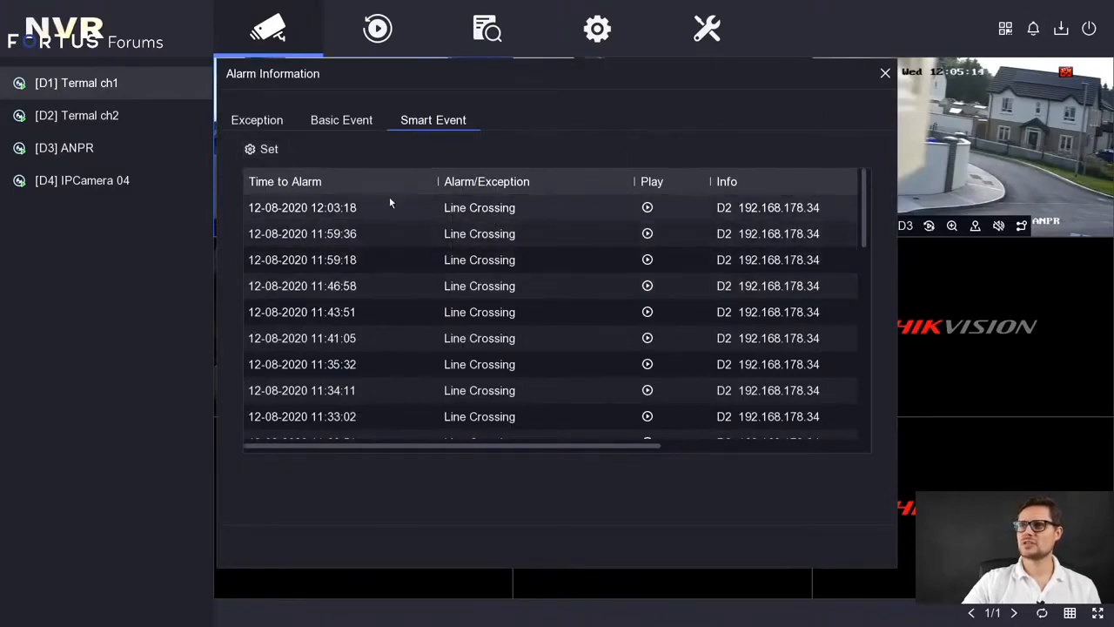
{"action": "left_click", "coordinate": [337, 125]}
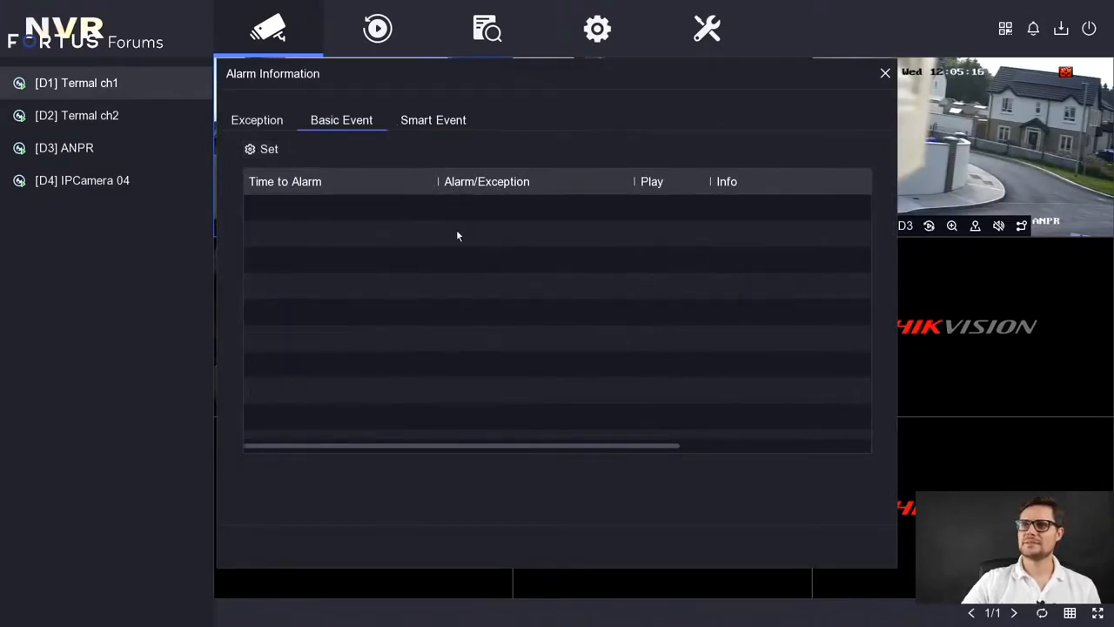
{"action": "left_click", "coordinate": [254, 124]}
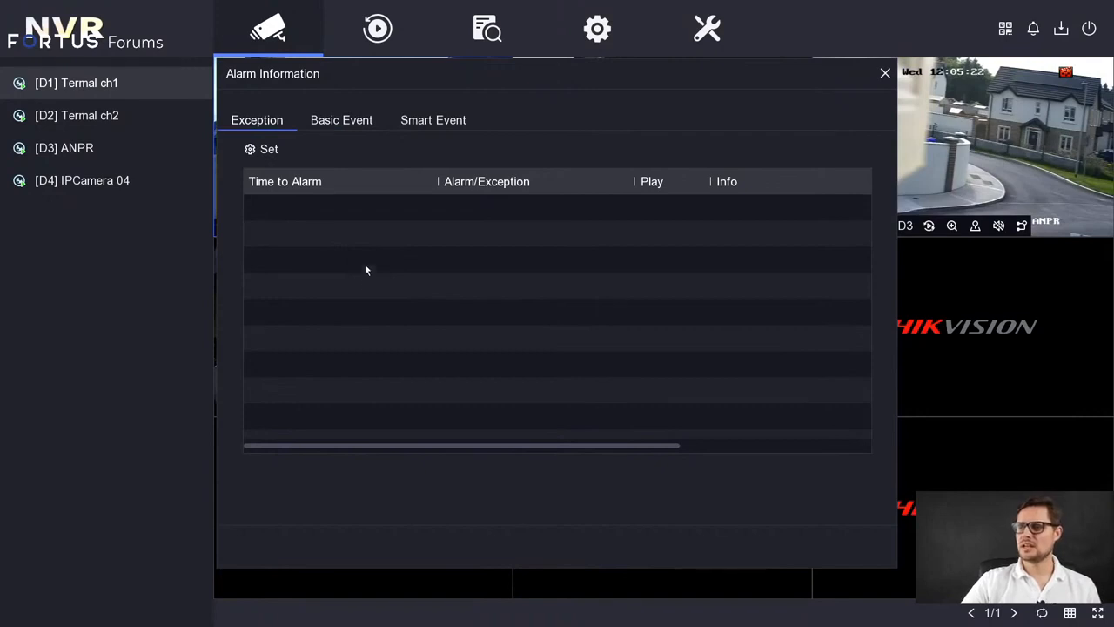
Step: Review the event hint settings for exceptions and leave them without changes
{"action": "left_click", "coordinate": [260, 150]}
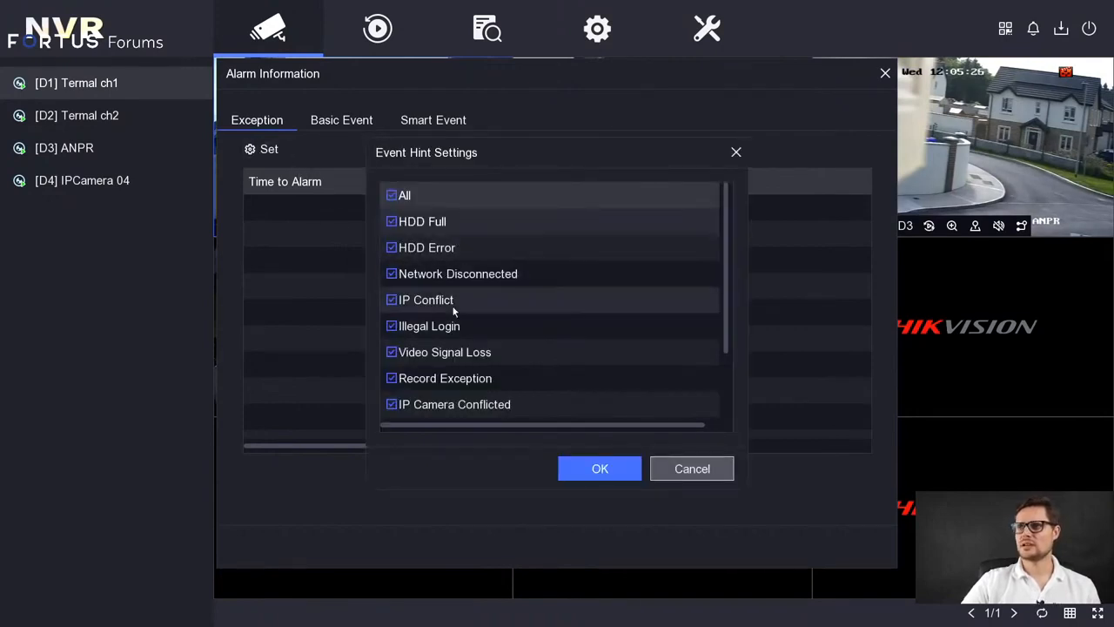
{"action": "scroll", "coordinate": [475, 331], "scroll_direction": "down", "scroll_amount": 3}
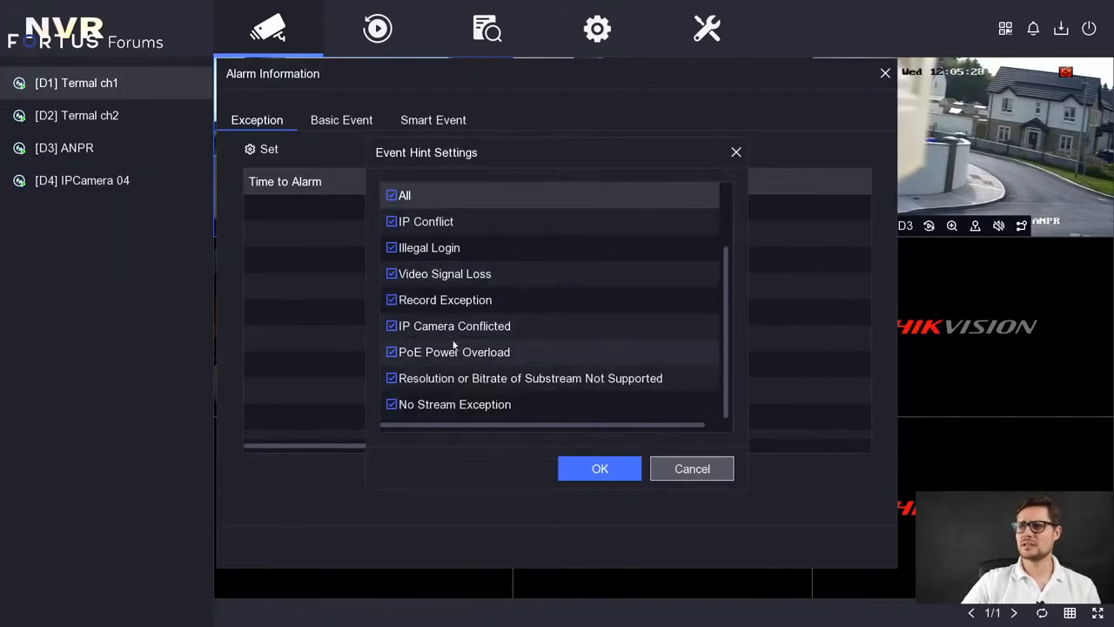
{"action": "scroll", "coordinate": [454, 307], "scroll_direction": "up", "scroll_amount": 1}
{"action": "scroll", "coordinate": [462, 304], "scroll_direction": "up", "scroll_amount": 2}
{"action": "left_click", "coordinate": [658, 464]}
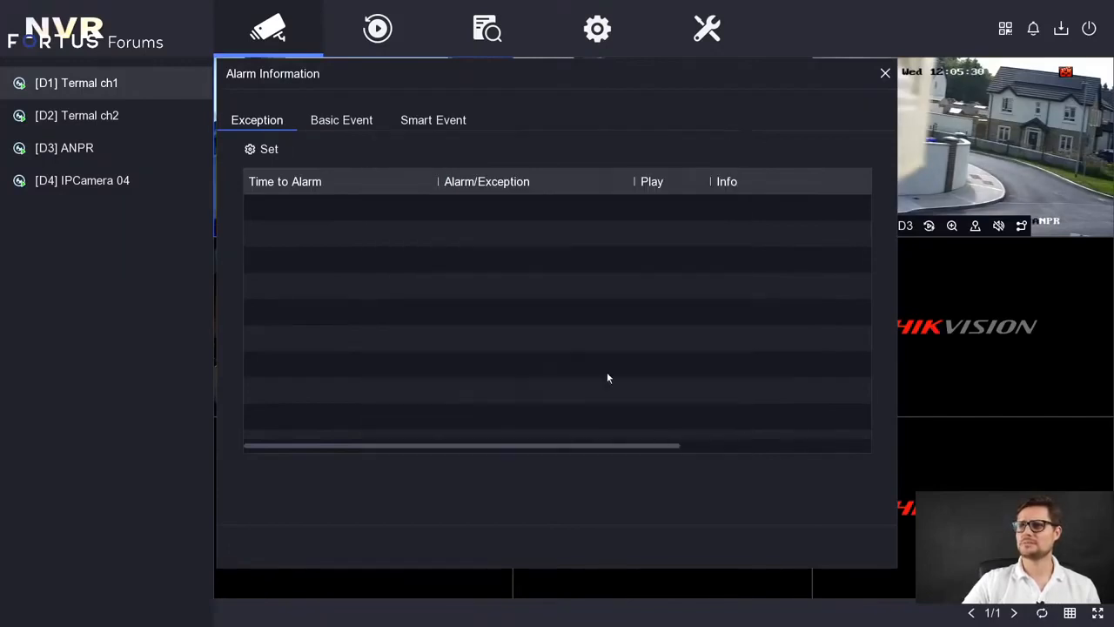
Step: Review the event hint settings for basic events
{"action": "left_click", "coordinate": [332, 119]}
{"action": "left_click", "coordinate": [256, 151]}
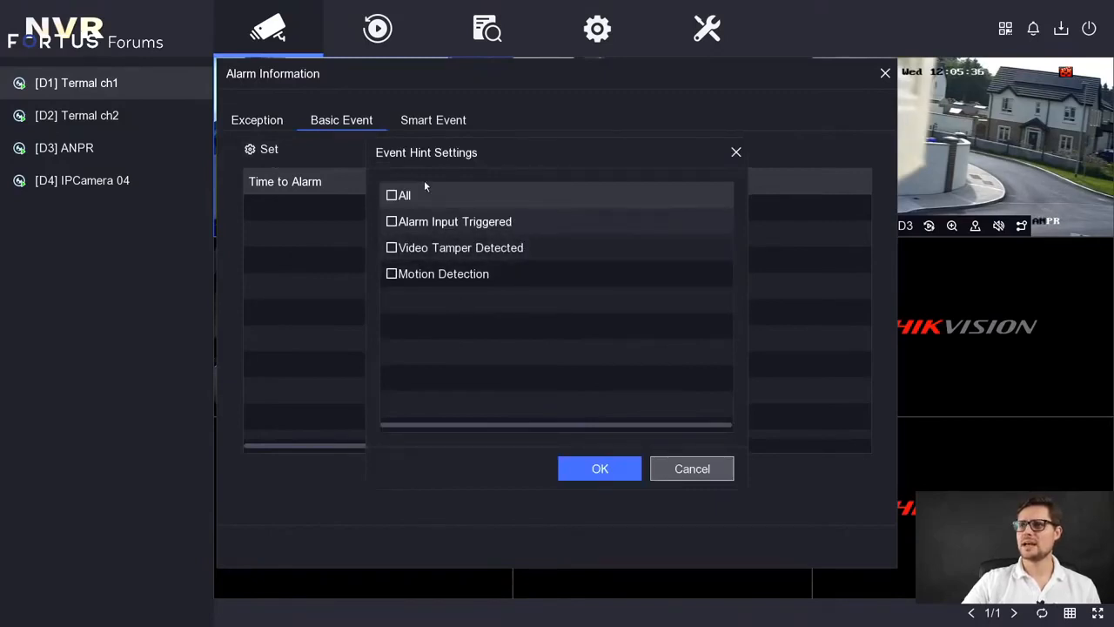
{"action": "left_click", "coordinate": [431, 120]}
Step: Review the full list of event hint settings for smart events and close the alarm information
{"action": "left_click", "coordinate": [448, 122]}
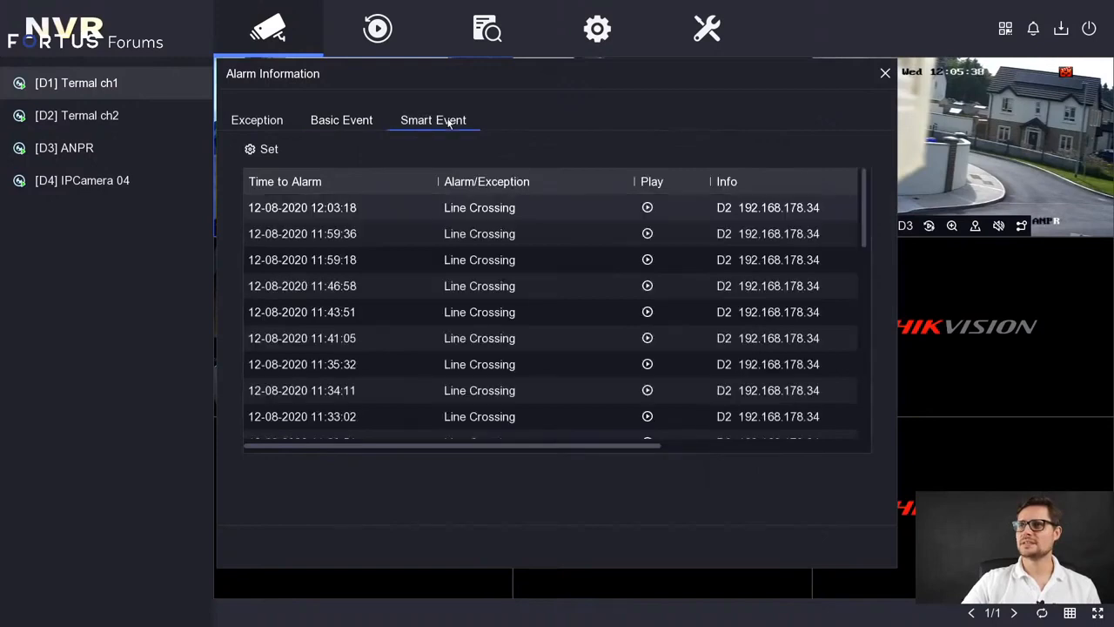
{"action": "left_click", "coordinate": [242, 150]}
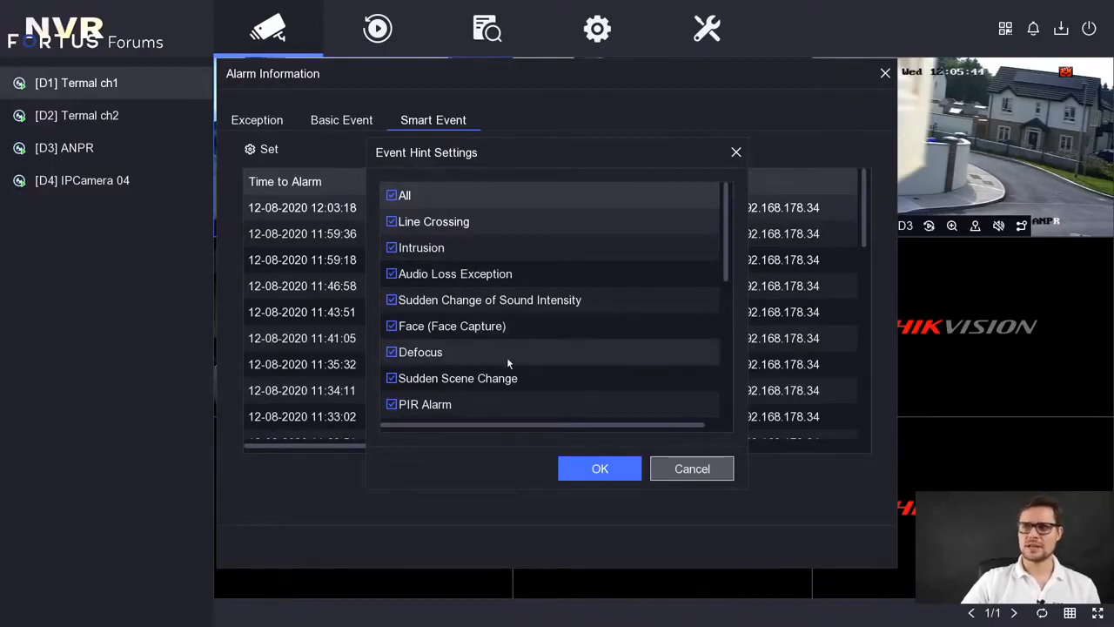
{"action": "scroll", "coordinate": [477, 325], "scroll_direction": "down", "scroll_amount": 1}
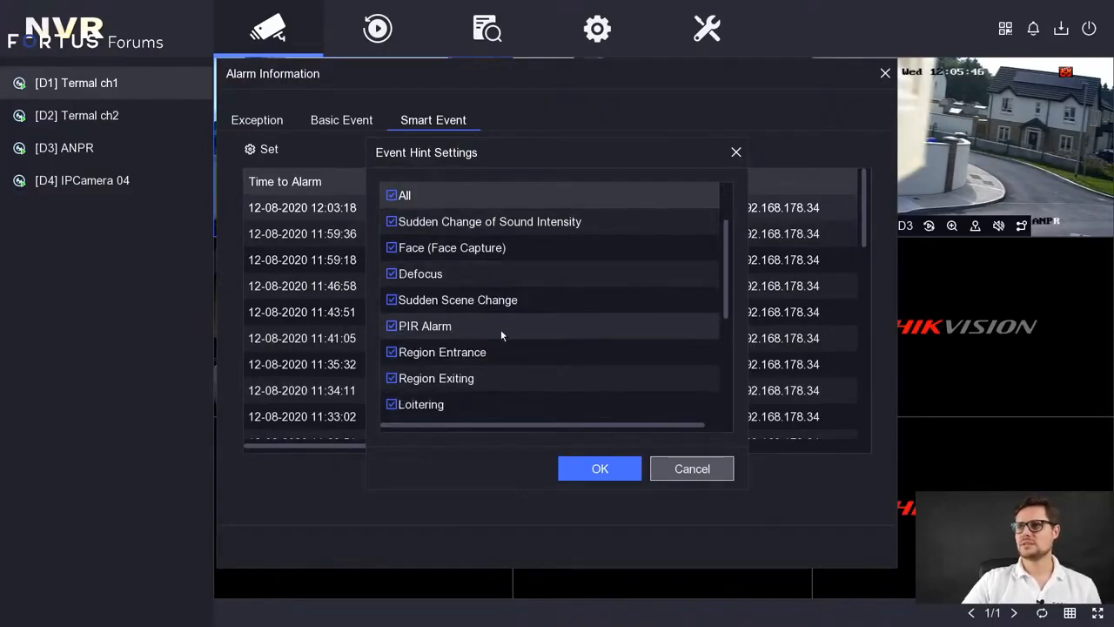
{"action": "scroll", "coordinate": [487, 331], "scroll_direction": "down", "scroll_amount": 1}
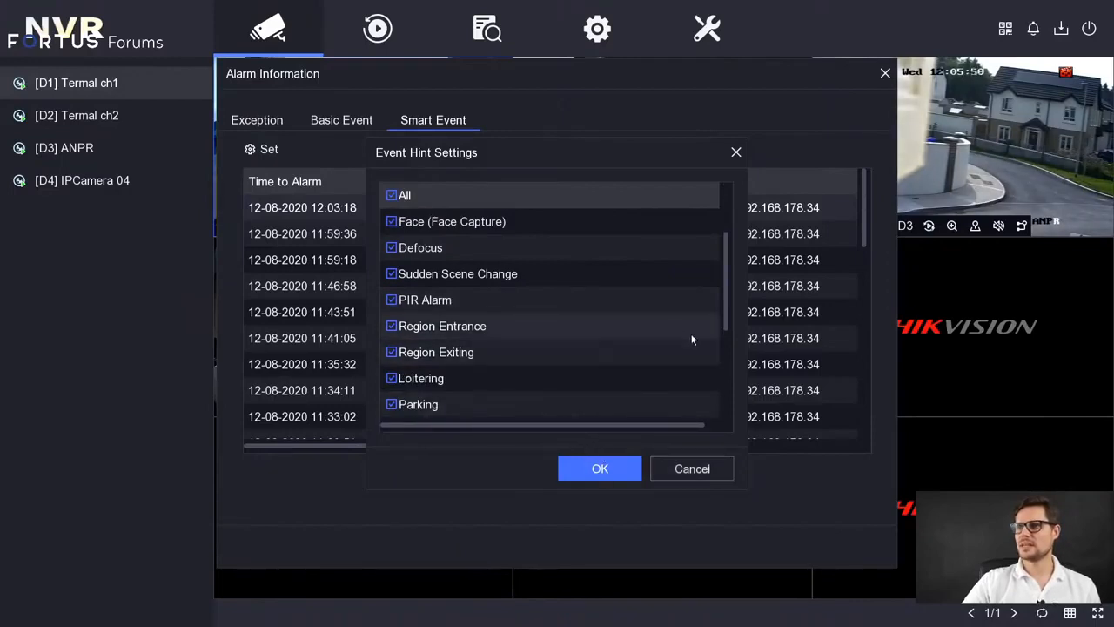
{"action": "scroll", "coordinate": [712, 341], "scroll_direction": "down", "scroll_amount": 1}
{"action": "scroll", "coordinate": [712, 362], "scroll_direction": "down", "scroll_amount": 5}
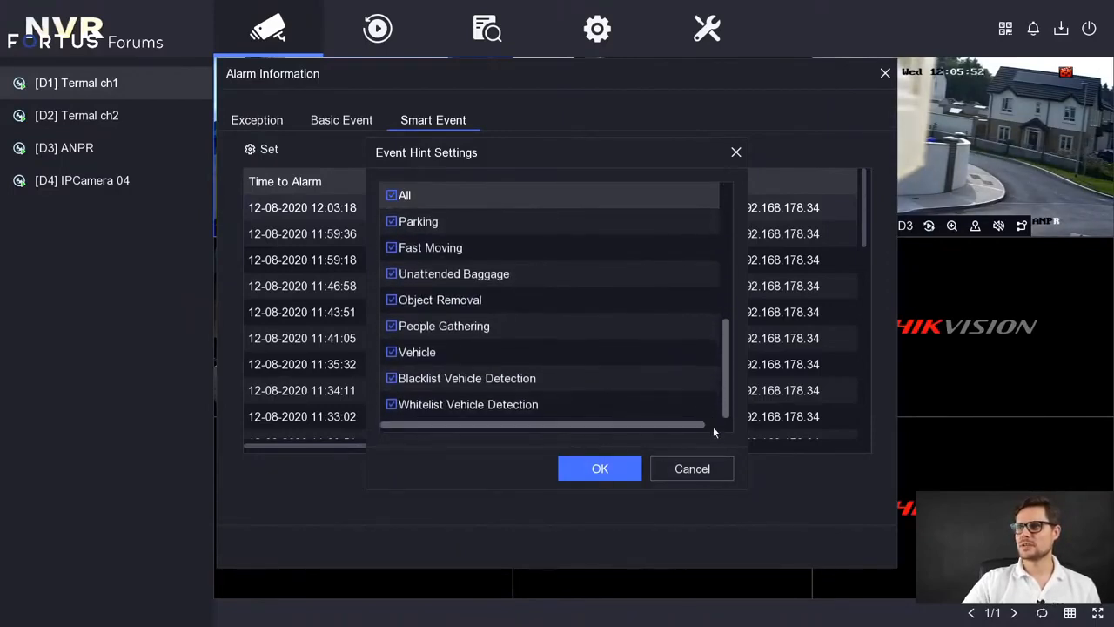
{"action": "left_click_drag", "start_coordinate": [725, 383], "coordinate": [726, 419]}
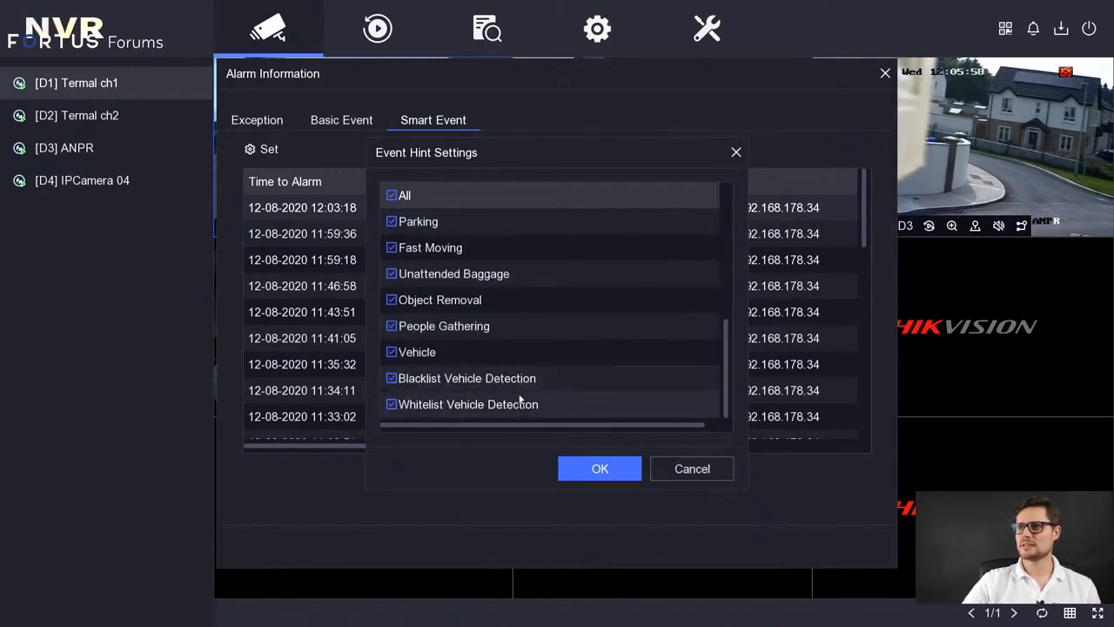
{"action": "left_click", "coordinate": [668, 471]}
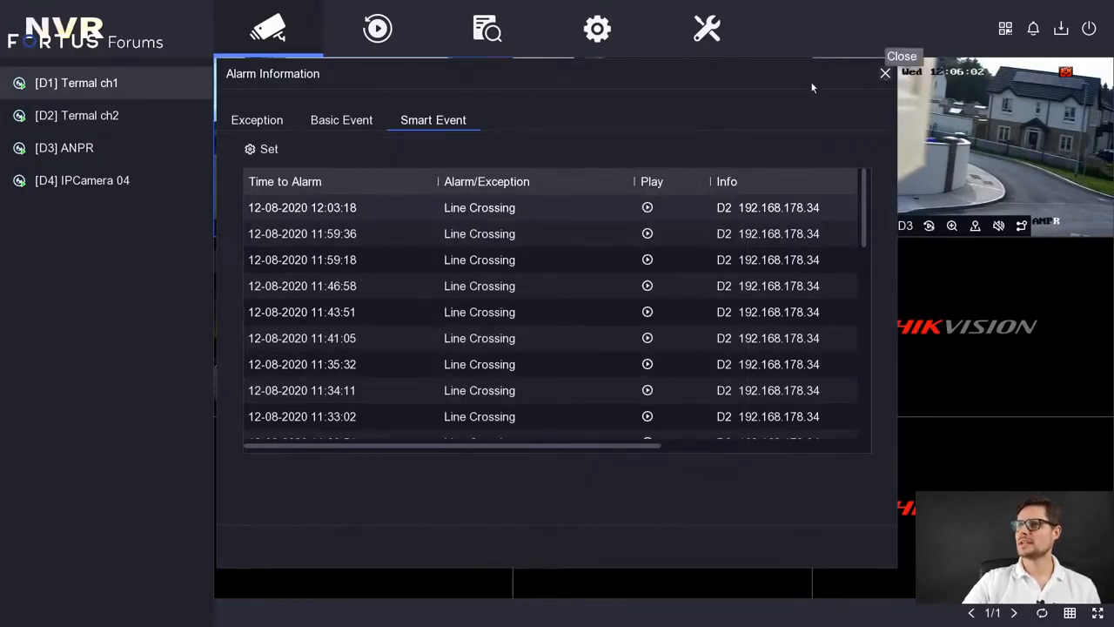
{"action": "left_click", "coordinate": [884, 79]}
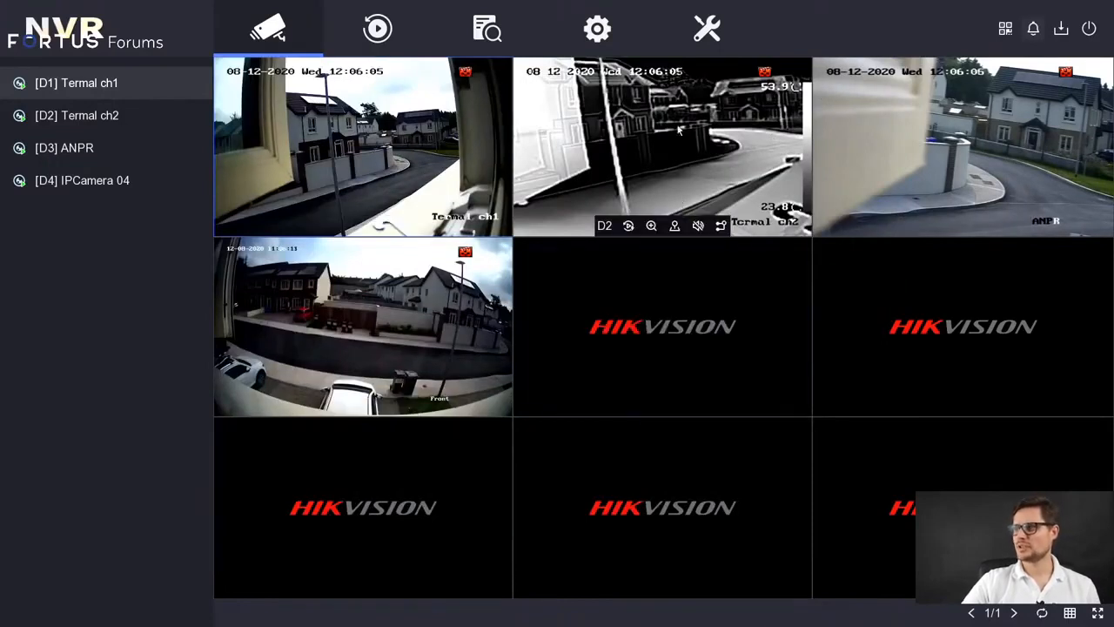
Step: Show the device's QR code information and open the Hik-Connect settings from it
{"action": "left_click", "coordinate": [1006, 30]}
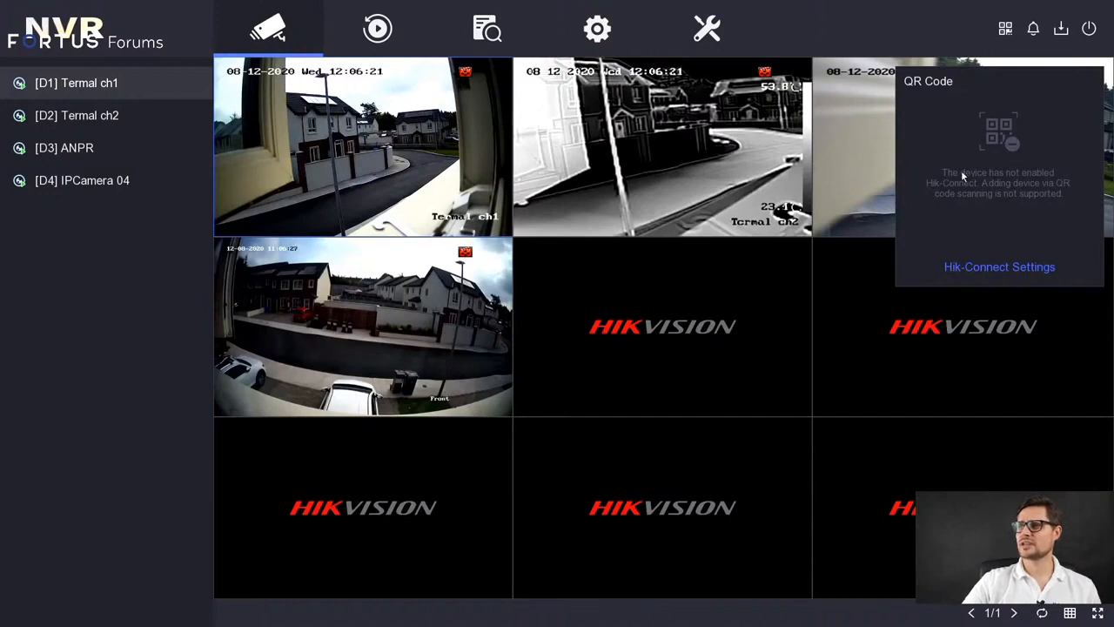
{"action": "mouse_move", "coordinate": [756, 160]}
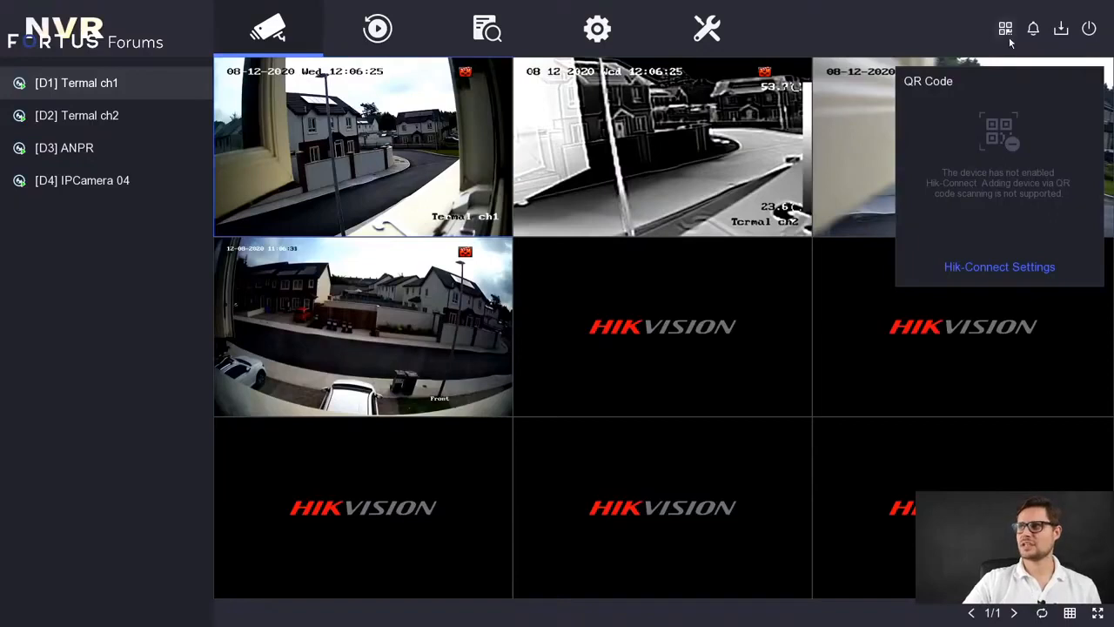
{"action": "left_click", "coordinate": [986, 267]}
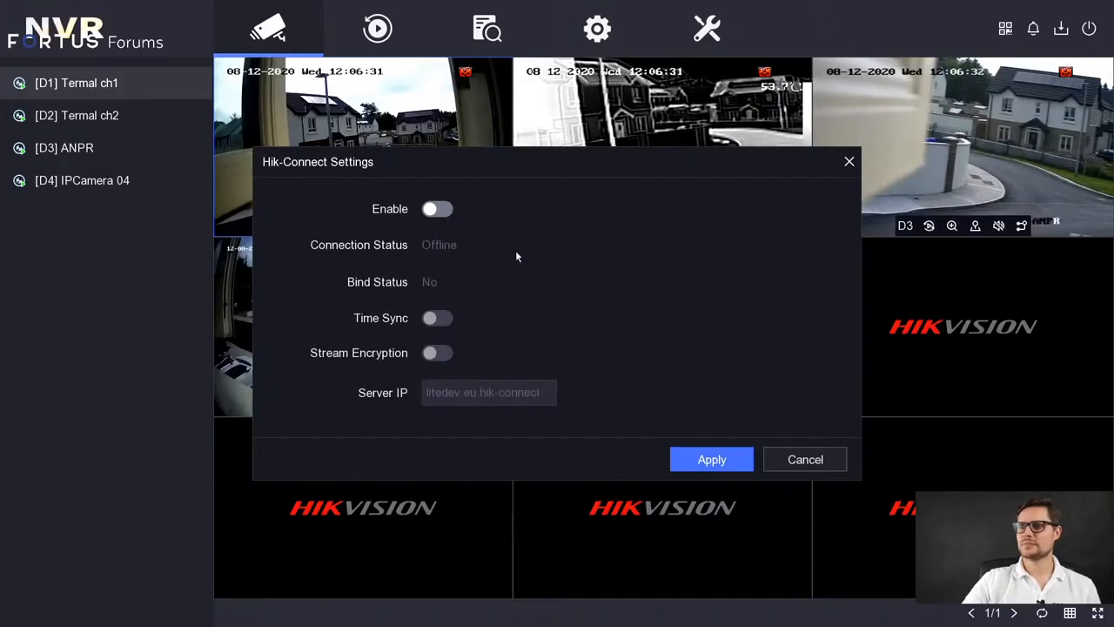
Step: Try enabling Hik-Connect with the service terms accepted and time sync turned on, and leave the settings without applying
{"action": "left_click", "coordinate": [435, 210]}
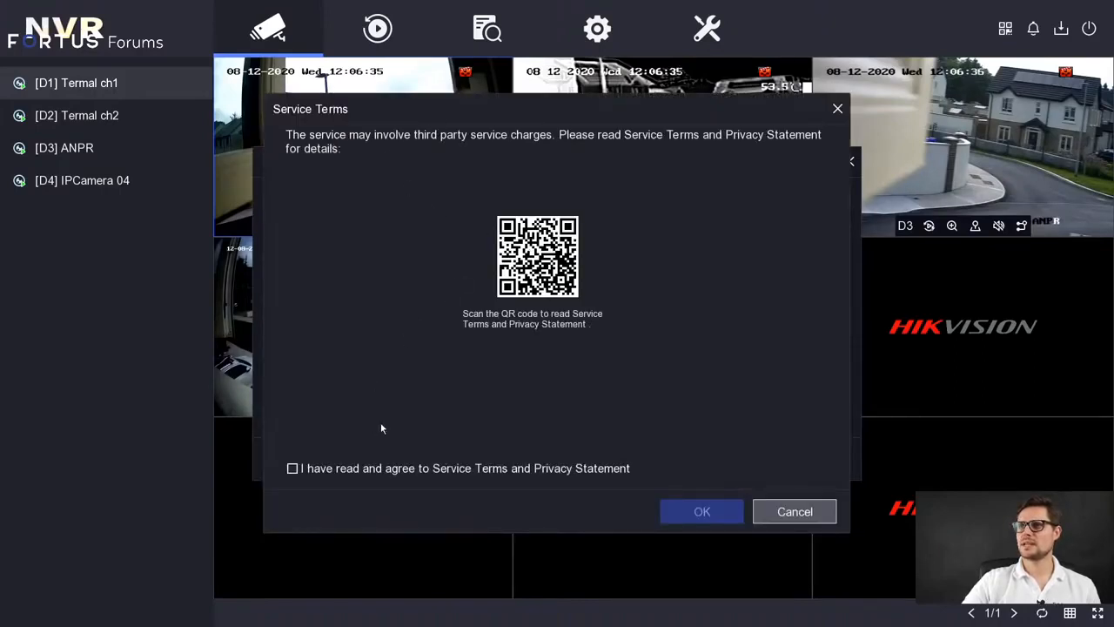
{"action": "left_click", "coordinate": [292, 469]}
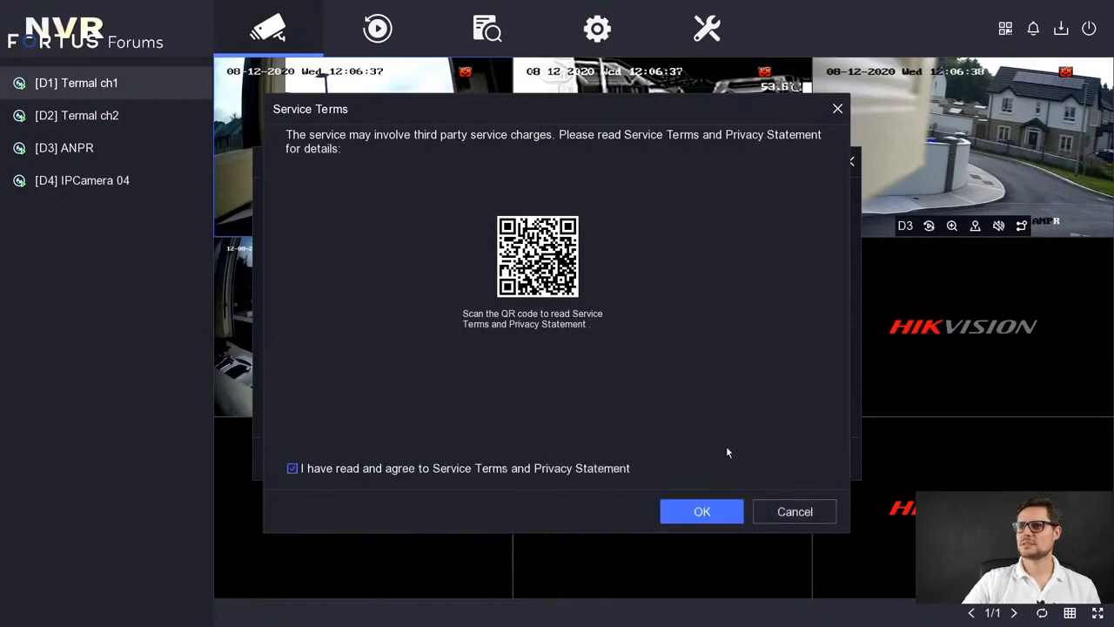
{"action": "left_click", "coordinate": [718, 514]}
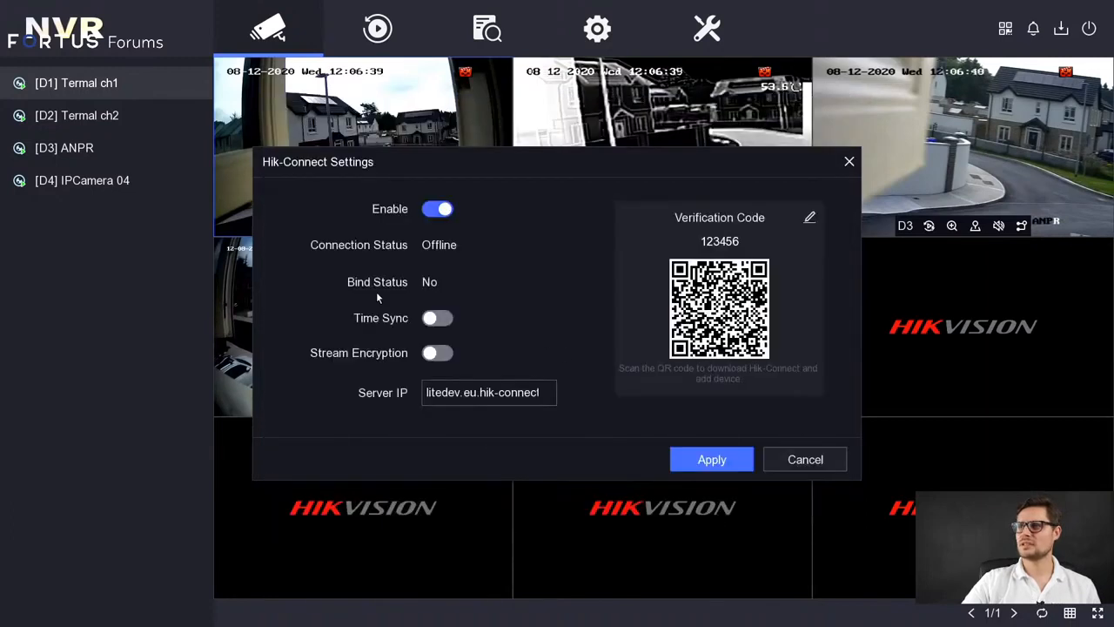
{"action": "left_click", "coordinate": [441, 319]}
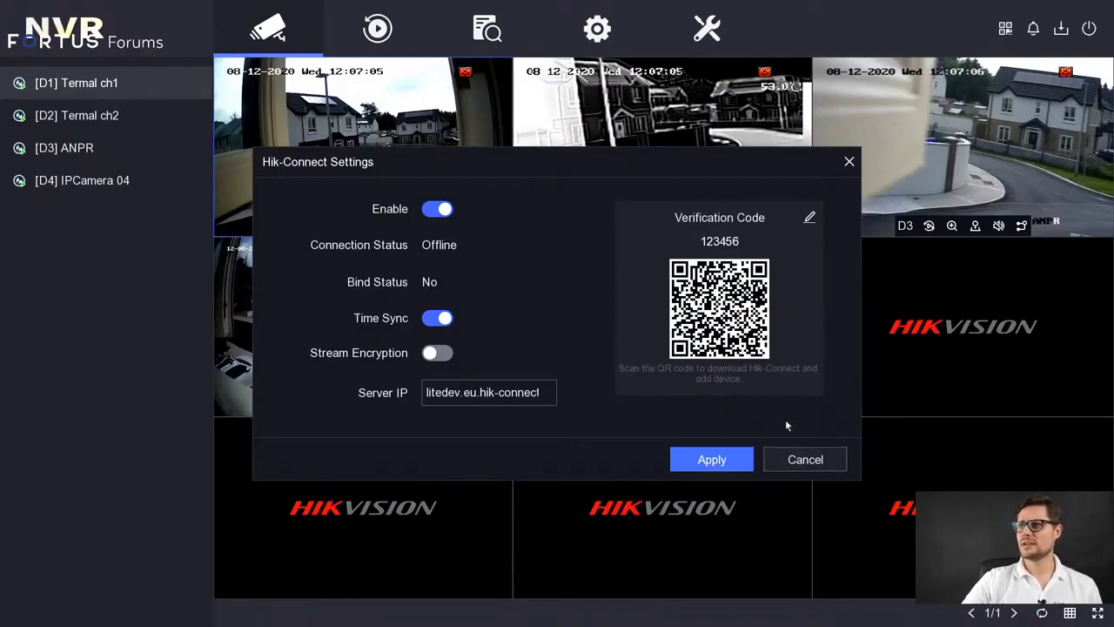
{"action": "left_click", "coordinate": [809, 460]}
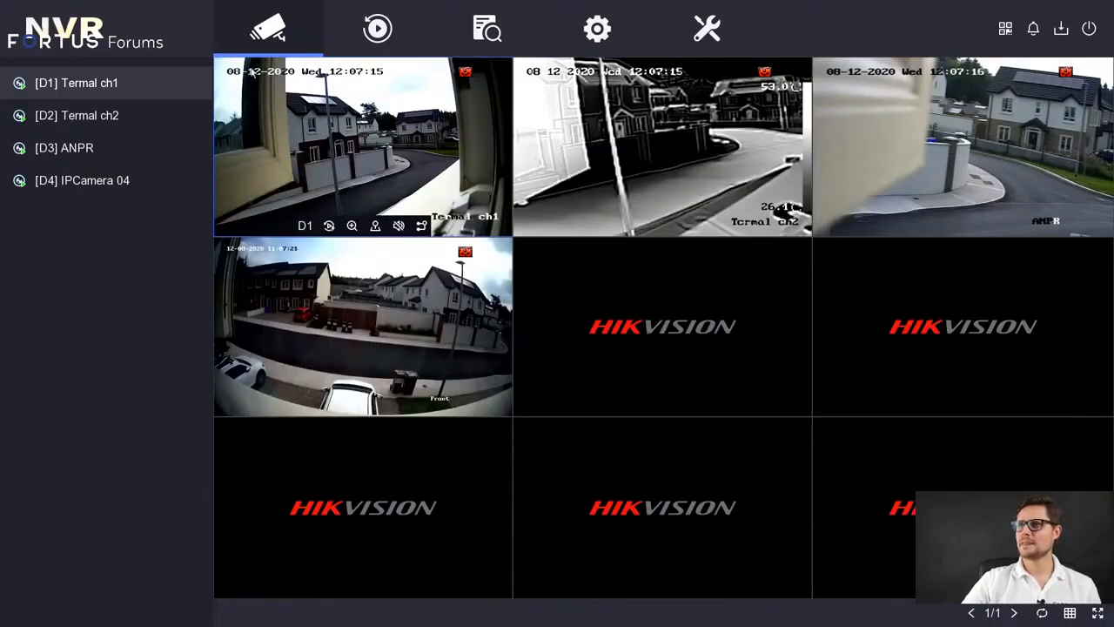
Step: Enlarge and restore the Termal ch1 live view, then enlarge IPCamera 04 and compare its sub-stream with its main stream
{"action": "double_click", "coordinate": [318, 108]}
{"action": "double_click", "coordinate": [318, 108]}
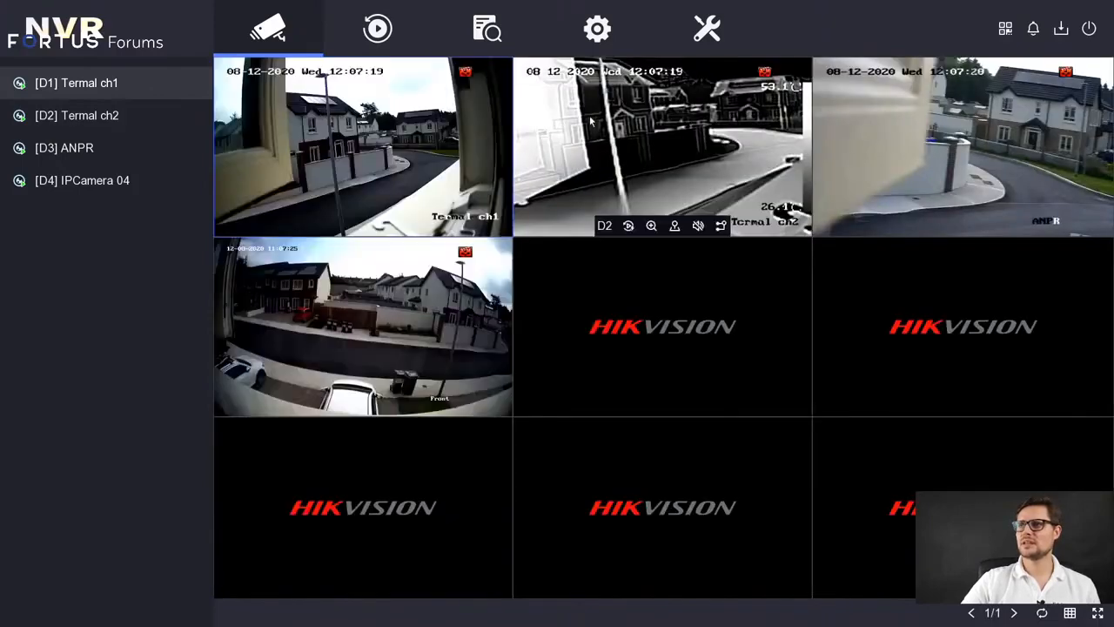
{"action": "double_click", "coordinate": [403, 304]}
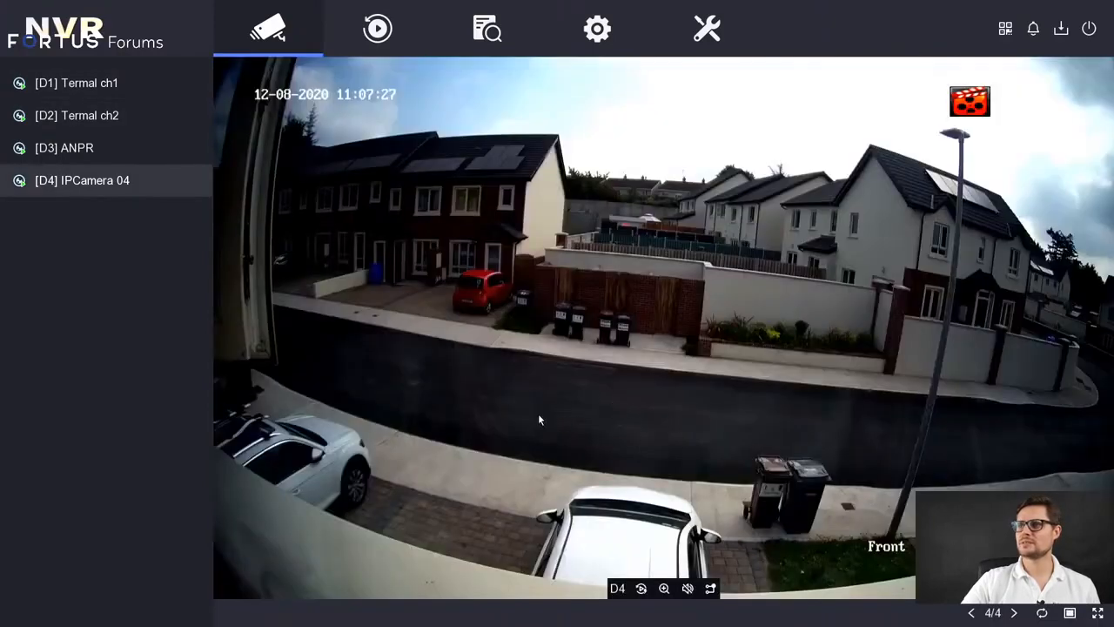
{"action": "left_click", "coordinate": [711, 590]}
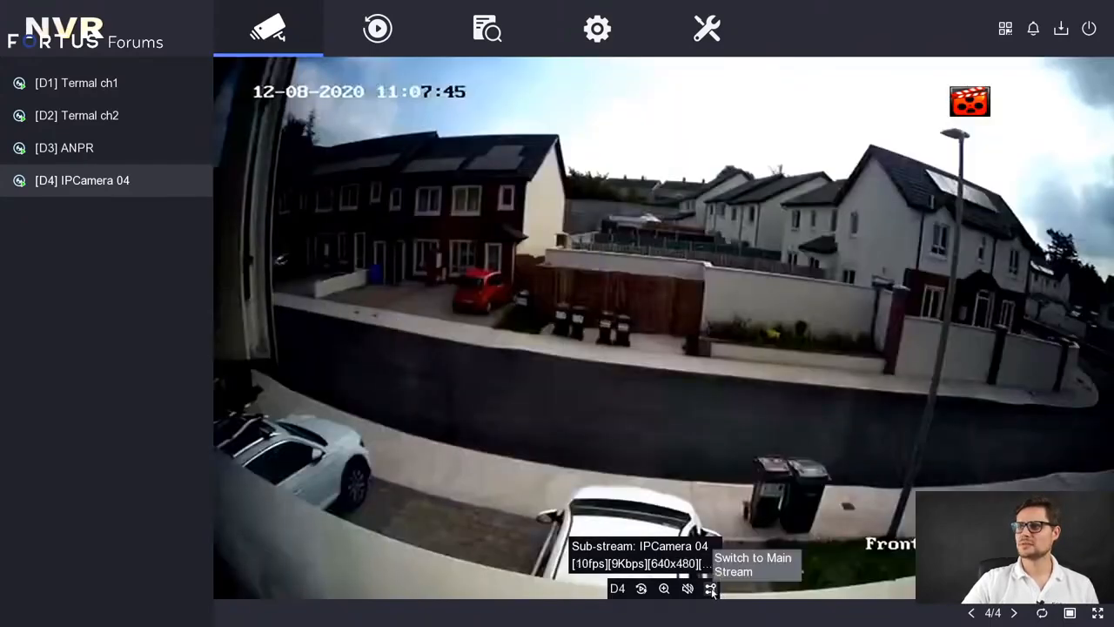
{"action": "left_click", "coordinate": [712, 589]}
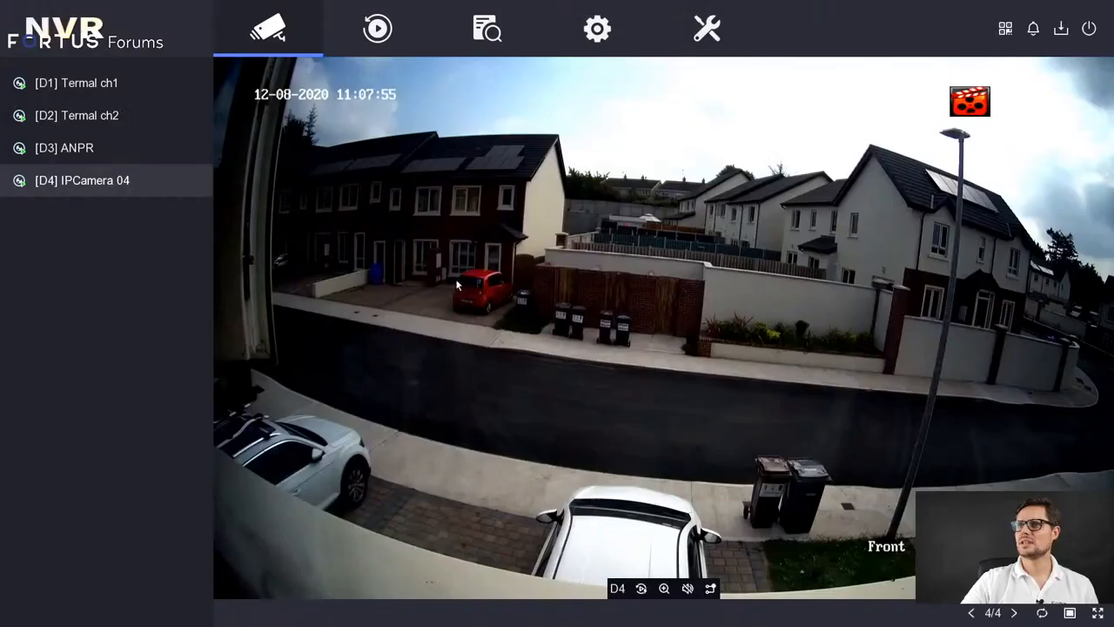
Step: Start instant playback on the enlarged IPCamera 04 view, skip forward in the recording, and exit to live view
{"action": "left_click", "coordinate": [640, 588]}
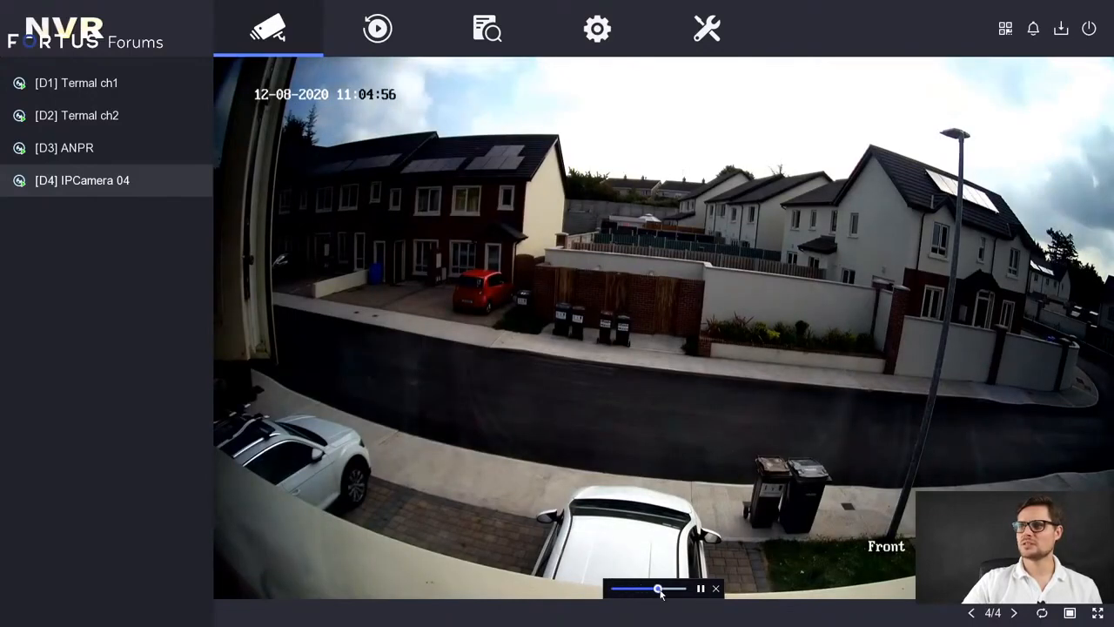
{"action": "left_click", "coordinate": [665, 589]}
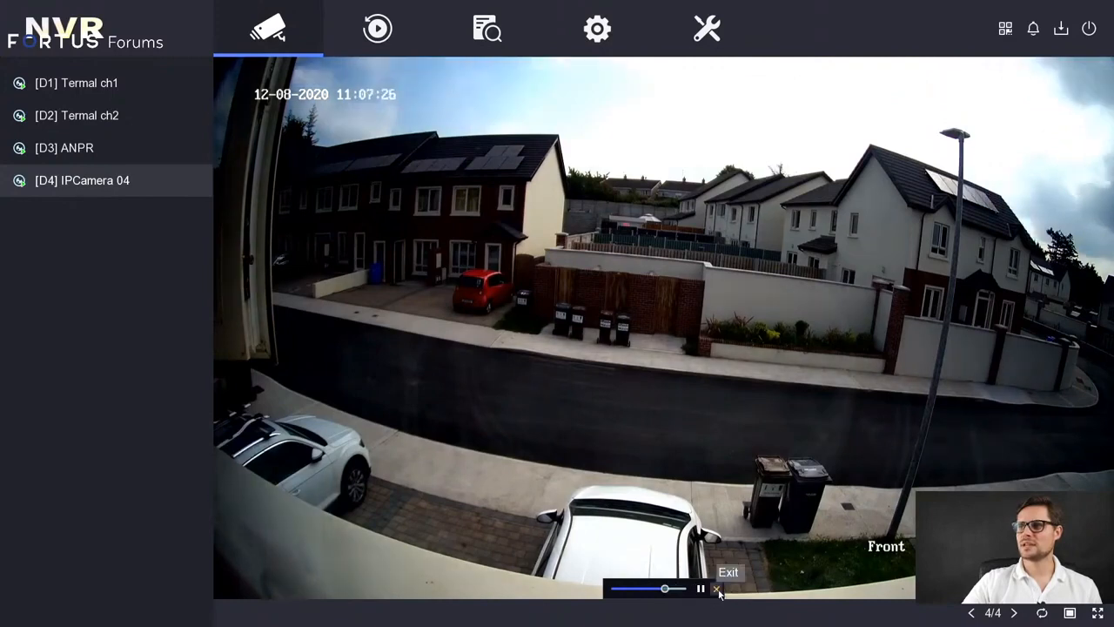
{"action": "left_click", "coordinate": [715, 589]}
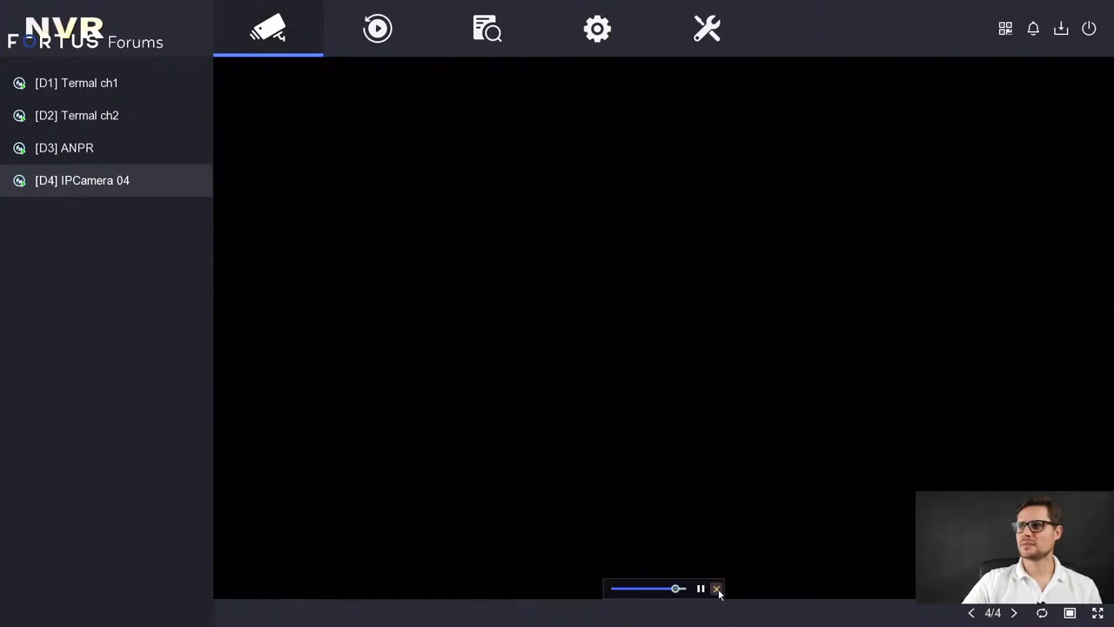
Step: Return the live view to a 3x3 window division, change it to 2x2, and select the ANPR camera window
{"action": "right_click", "coordinate": [503, 302]}
{"action": "mouse_move", "coordinate": [566, 341]}
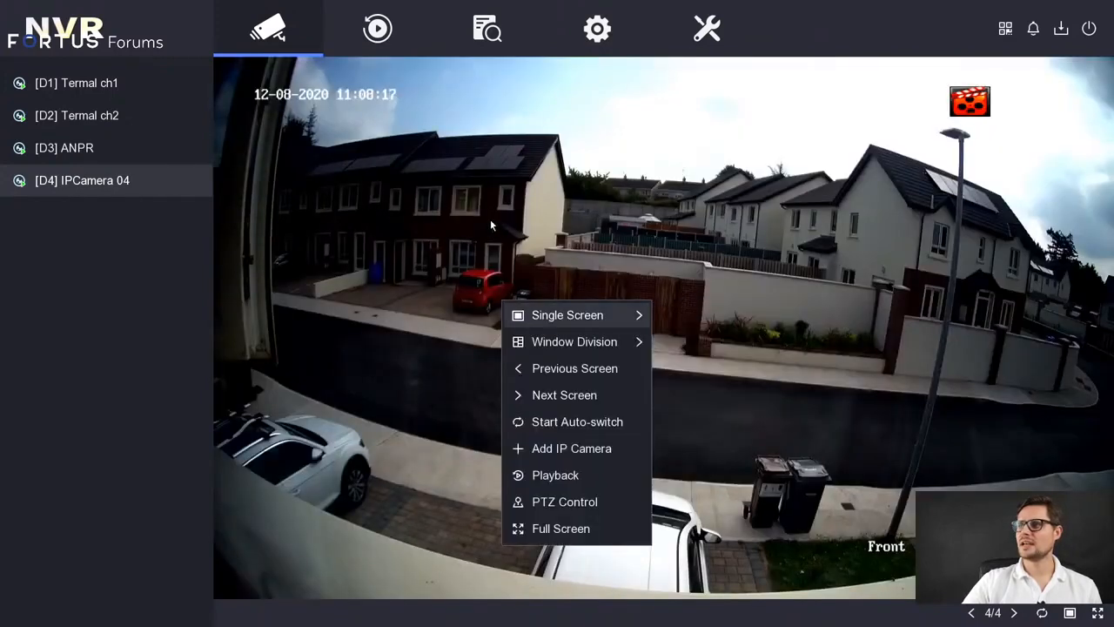
{"action": "left_click", "coordinate": [704, 399]}
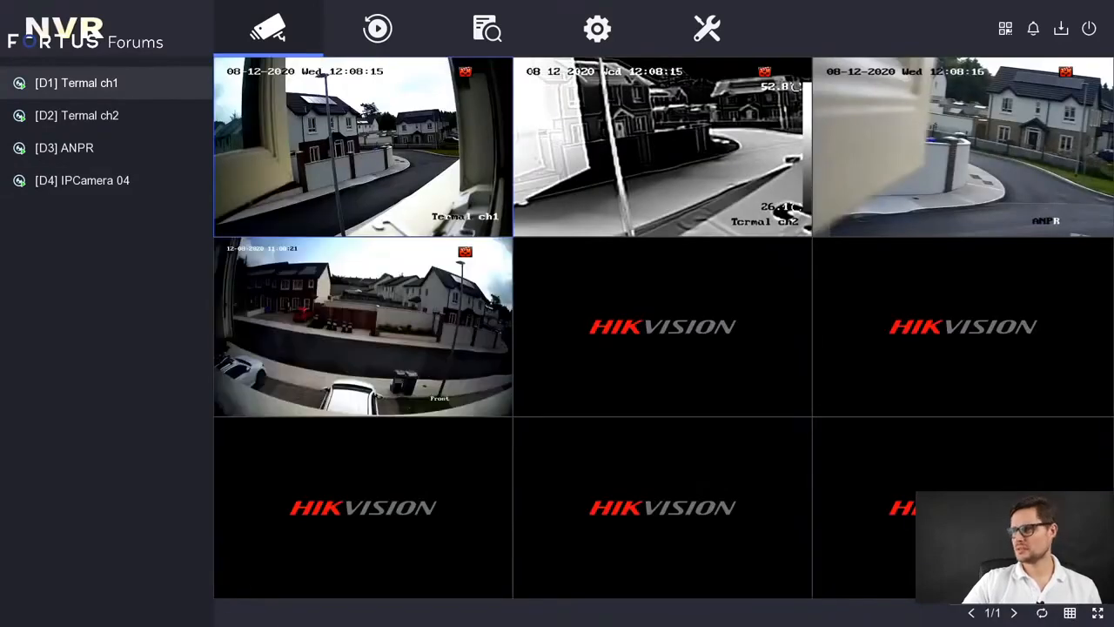
{"action": "left_click", "coordinate": [1027, 574]}
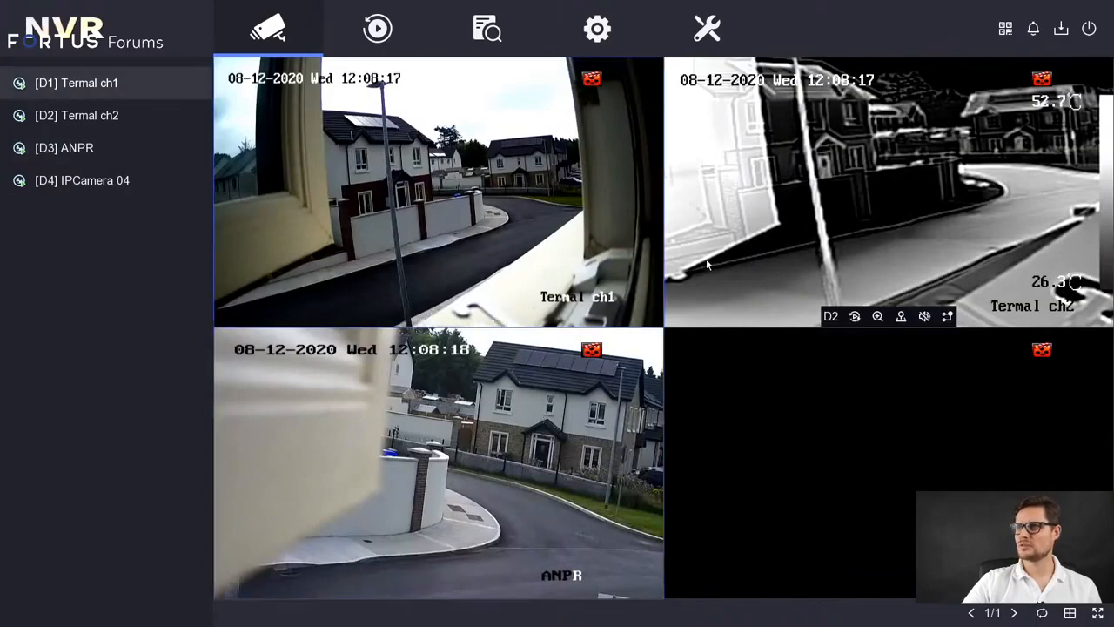
{"action": "left_click", "coordinate": [712, 268]}
{"action": "left_click", "coordinate": [704, 441]}
{"action": "left_click", "coordinate": [528, 449]}
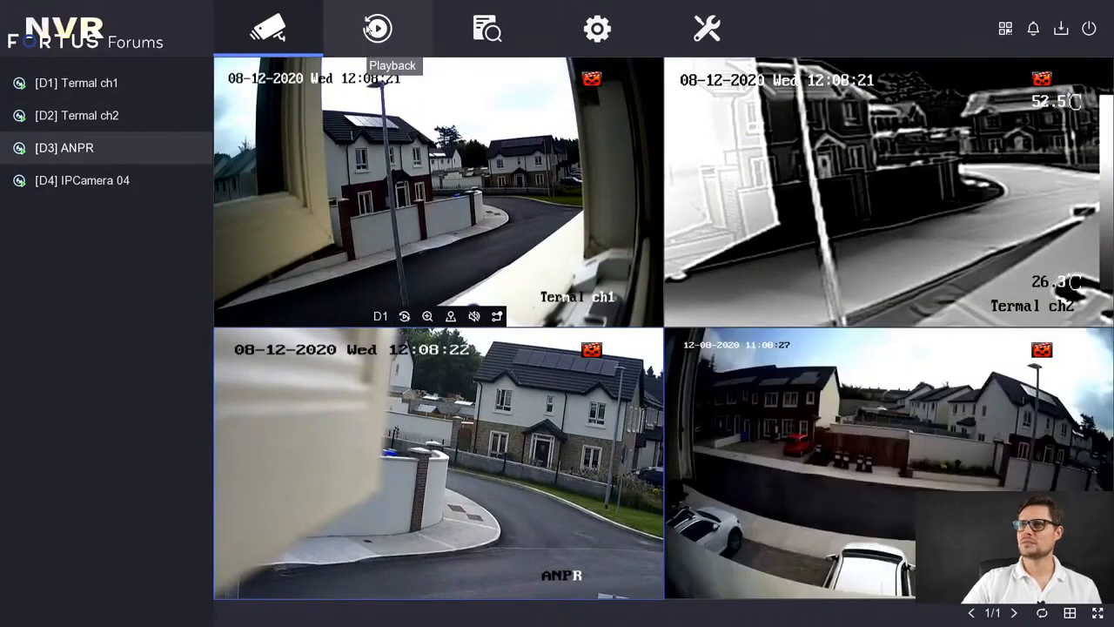
Step: Open normal playback for Termal ch1 and jump along the 12 August timeline to about 02:54 and 03:48
{"action": "left_click", "coordinate": [374, 30]}
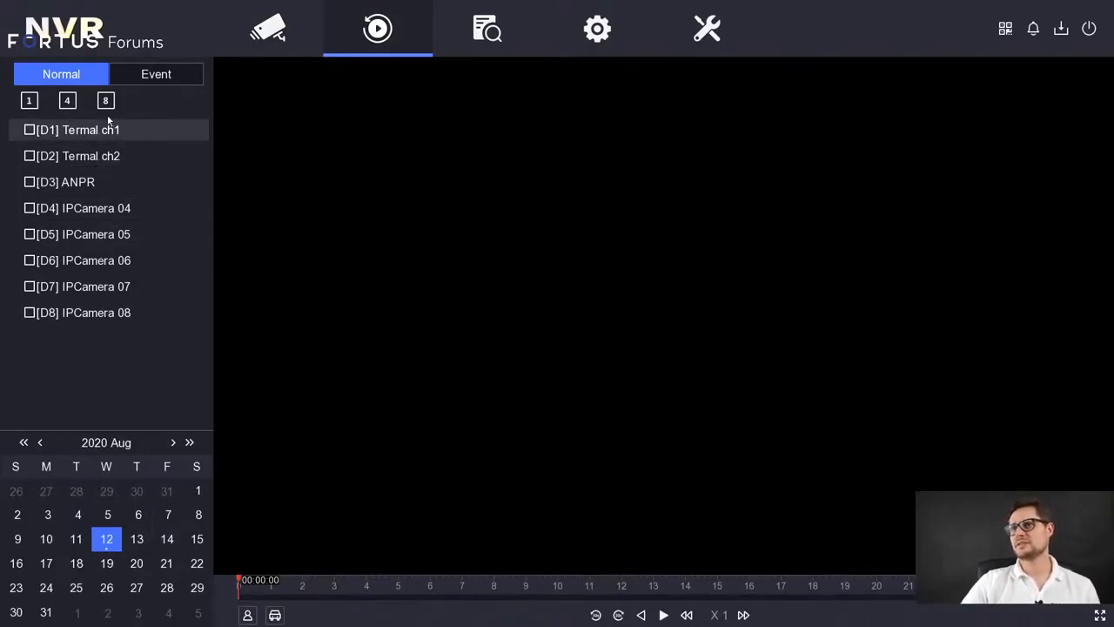
{"action": "left_click", "coordinate": [30, 131]}
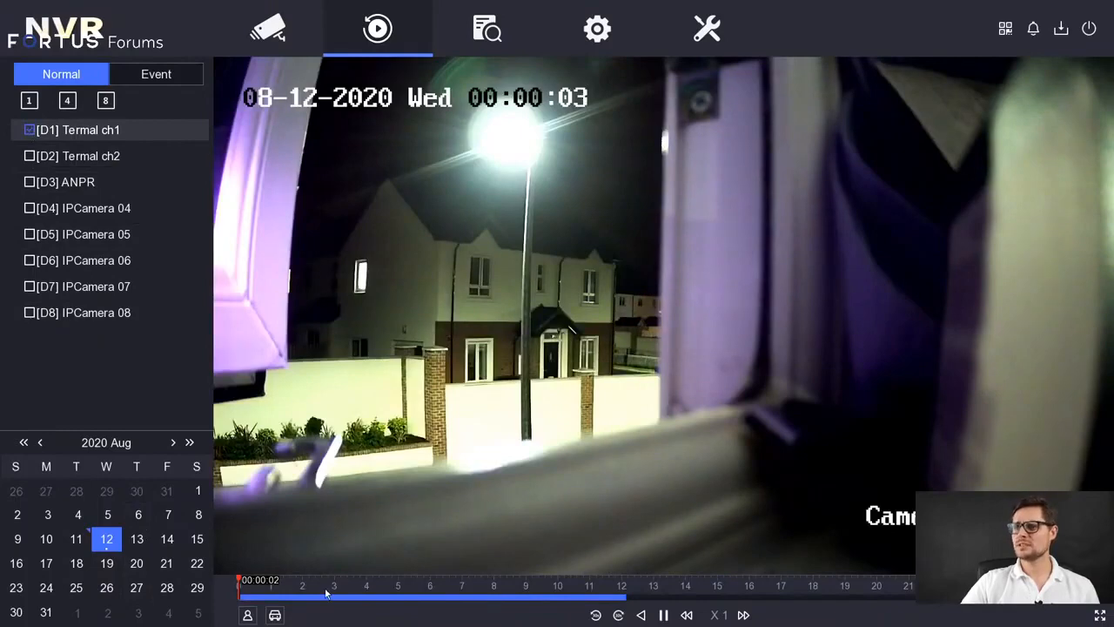
{"action": "left_click_drag", "start_coordinate": [444, 597], "coordinate": [331, 600]}
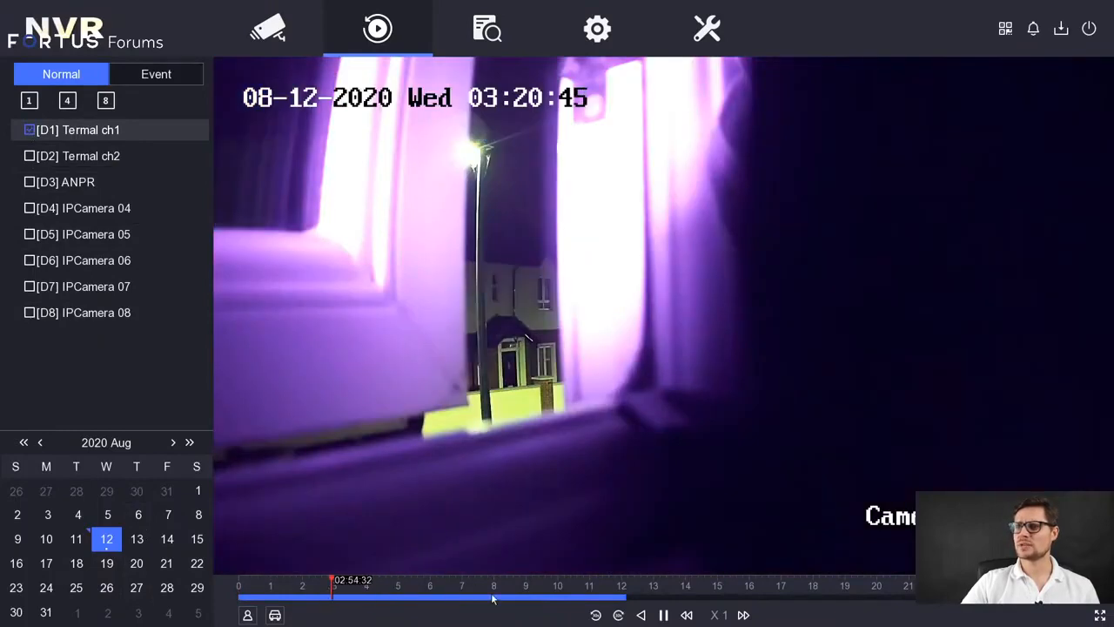
{"action": "mouse_move", "coordinate": [550, 595]}
{"action": "left_mouse_down"}
{"action": "mouse_move", "coordinate": [572, 594]}
{"action": "mouse_move", "coordinate": [360, 594]}
{"action": "left_mouse_up"}
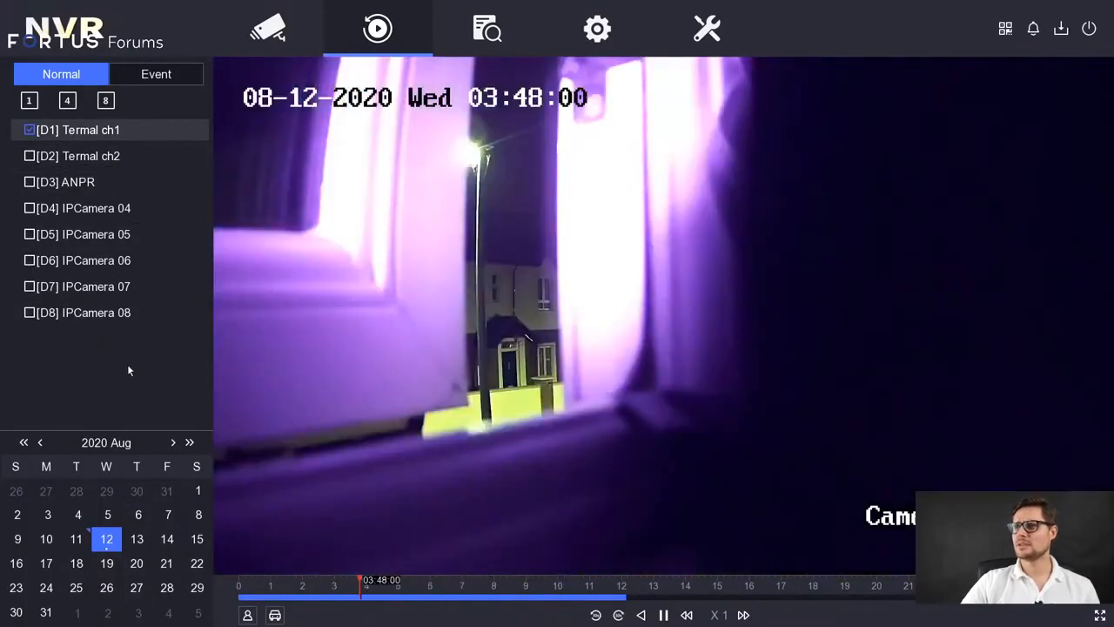
Step: Add Termal ch2, ANPR and IPCamera 04 to the playback and move all four cameras to about 10:52
{"action": "left_click", "coordinate": [29, 156]}
{"action": "left_click", "coordinate": [29, 182]}
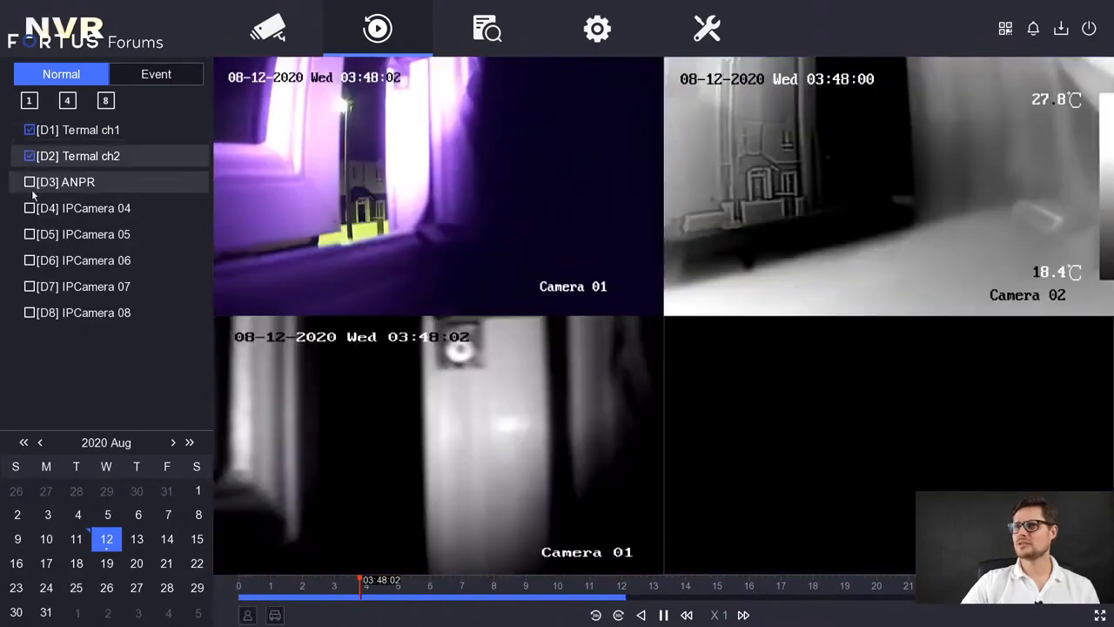
{"action": "left_click", "coordinate": [30, 208]}
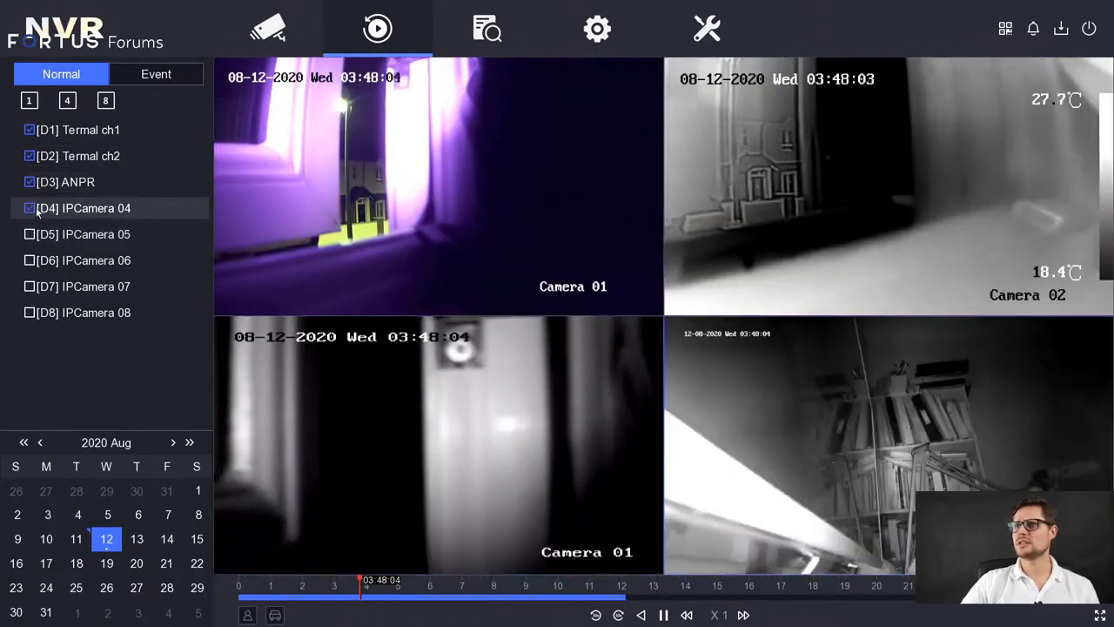
{"action": "mouse_move", "coordinate": [506, 596]}
{"action": "left_mouse_down"}
{"action": "mouse_move", "coordinate": [552, 597]}
{"action": "mouse_move", "coordinate": [424, 588]}
{"action": "mouse_move", "coordinate": [585, 598]}
{"action": "left_mouse_up"}
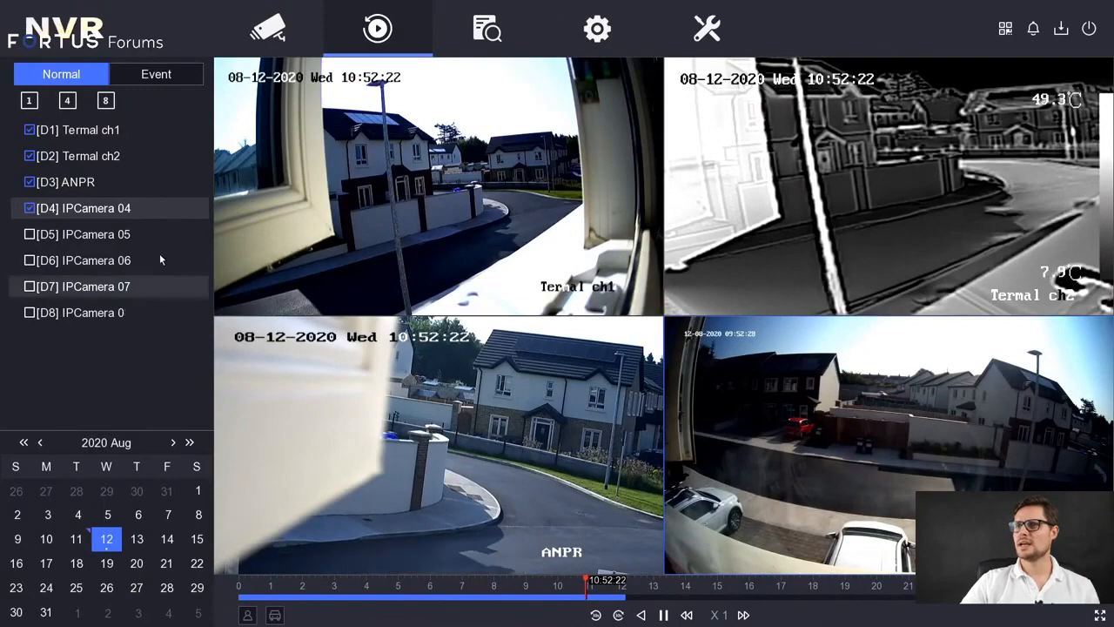
Step: Remove IPCamera 04, ANPR and Termal ch2 from the playback, keeping only Termal ch1
{"action": "left_click", "coordinate": [105, 209]}
{"action": "left_click", "coordinate": [30, 182]}
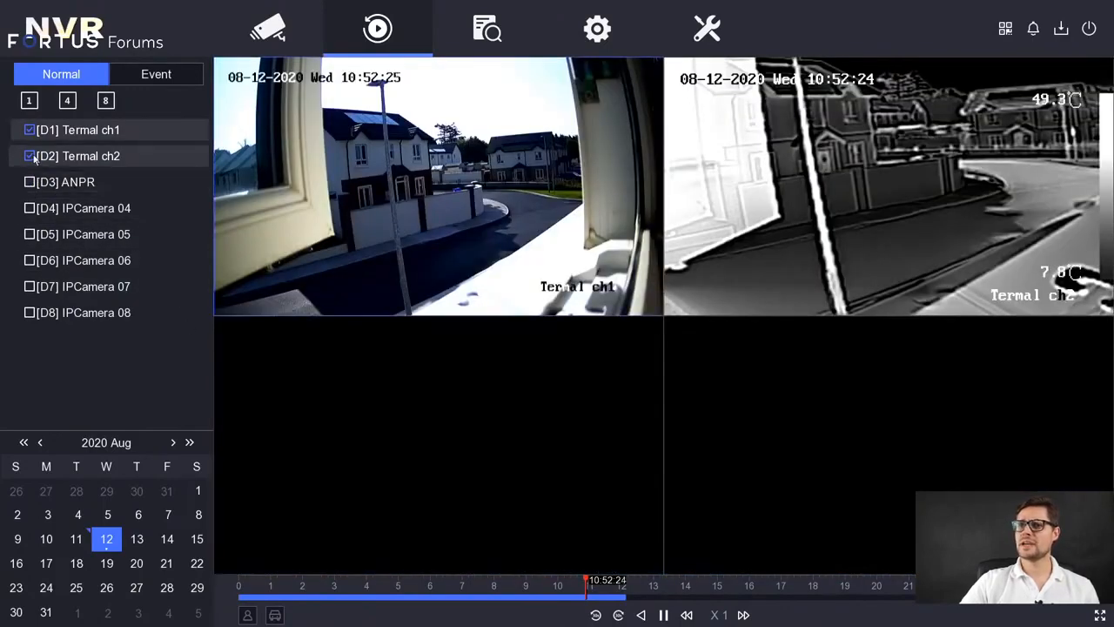
{"action": "left_click", "coordinate": [29, 156]}
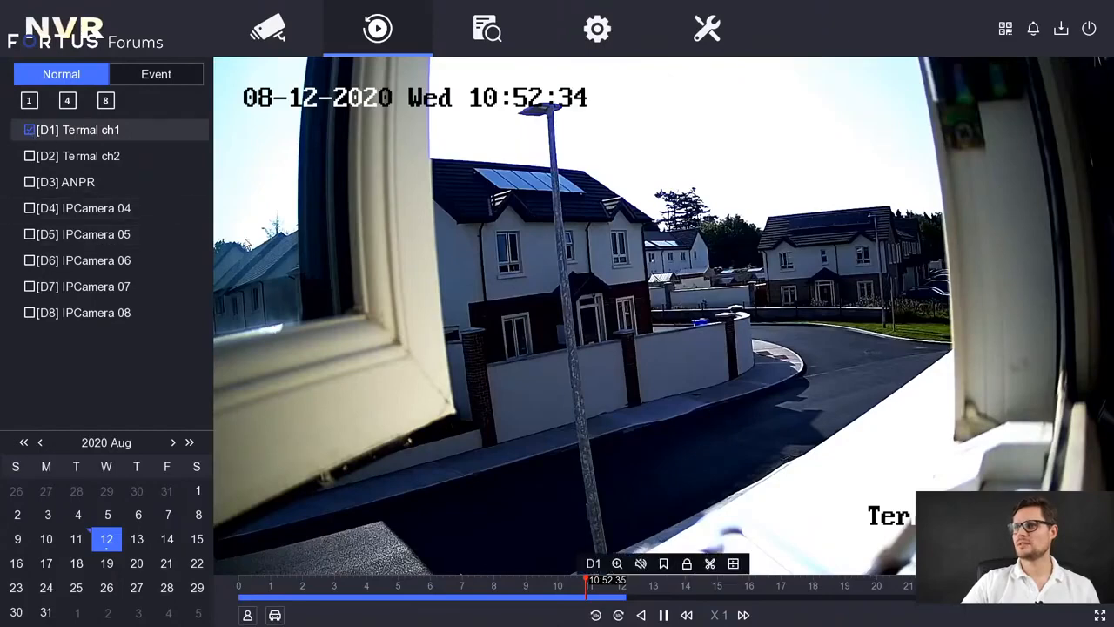
Step: Replace Termal ch1 with IPCamera 04 in the playback and jump to about 08:00 and 10:18
{"action": "left_click", "coordinate": [29, 130]}
{"action": "left_click", "coordinate": [30, 208]}
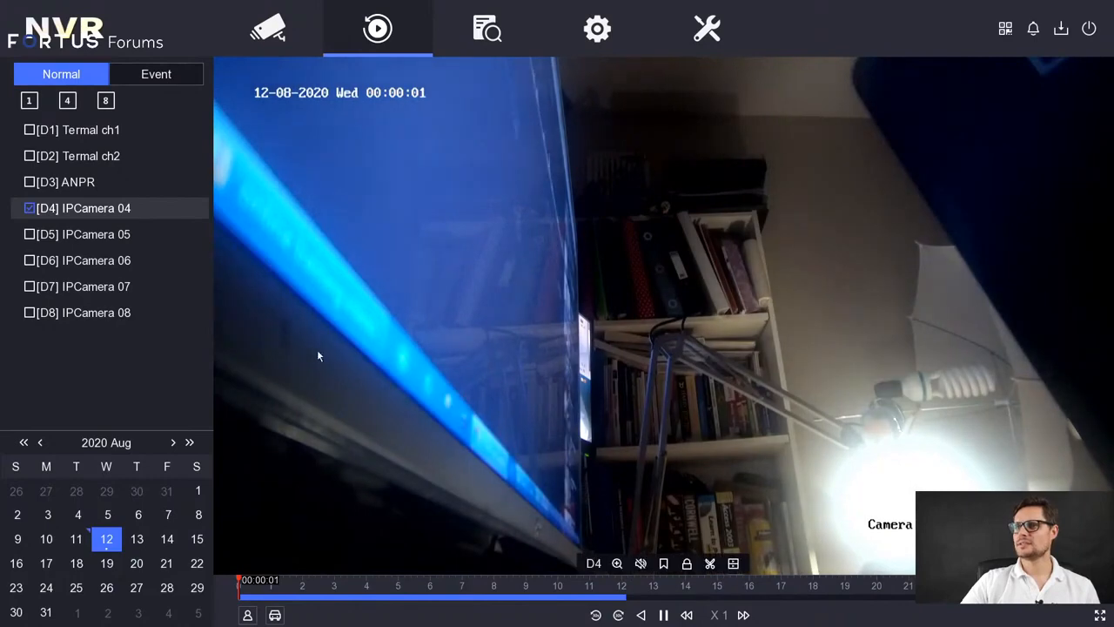
{"action": "left_click", "coordinate": [494, 588]}
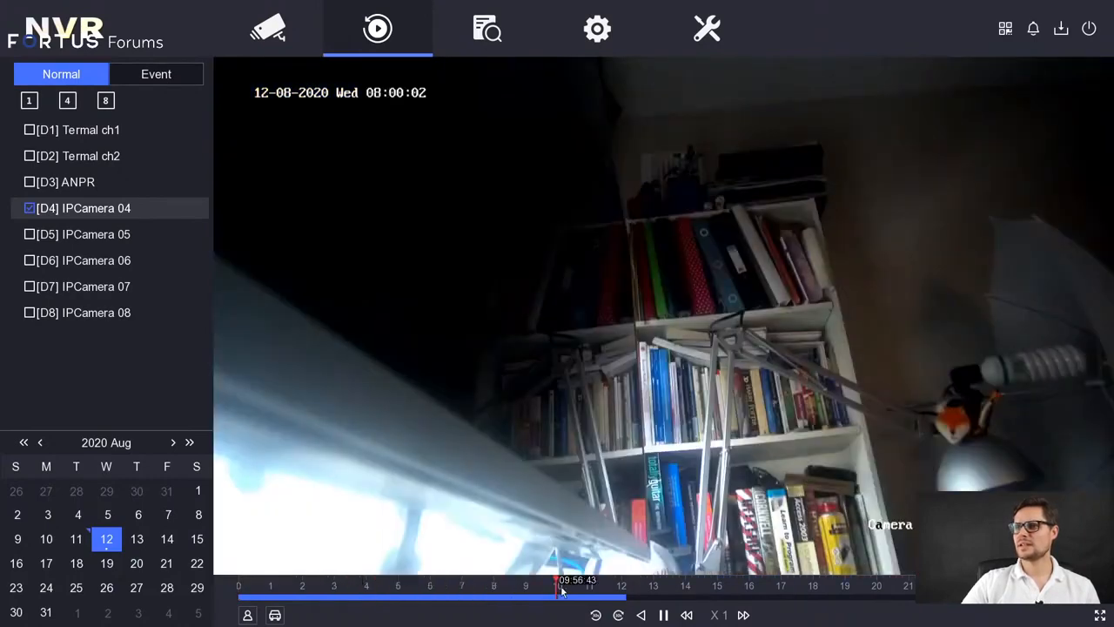
{"action": "left_click", "coordinate": [550, 589]}
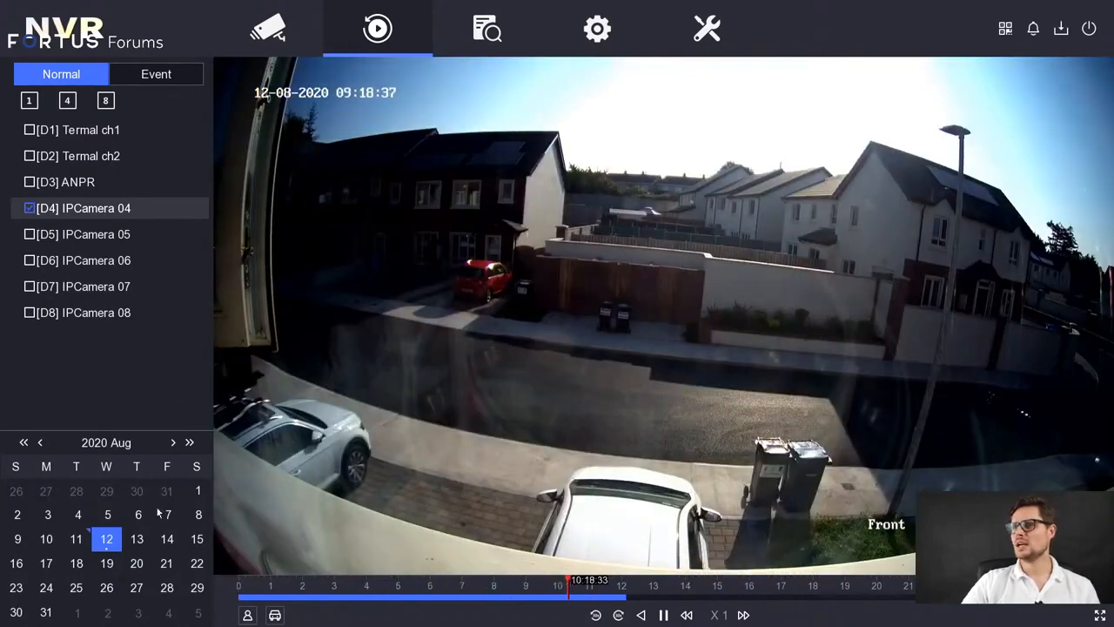
Step: Select 11 August, return to 12 August, and move the IPCamera 04 playback to about 10:14
{"action": "left_click", "coordinate": [78, 539]}
{"action": "left_click", "coordinate": [111, 542]}
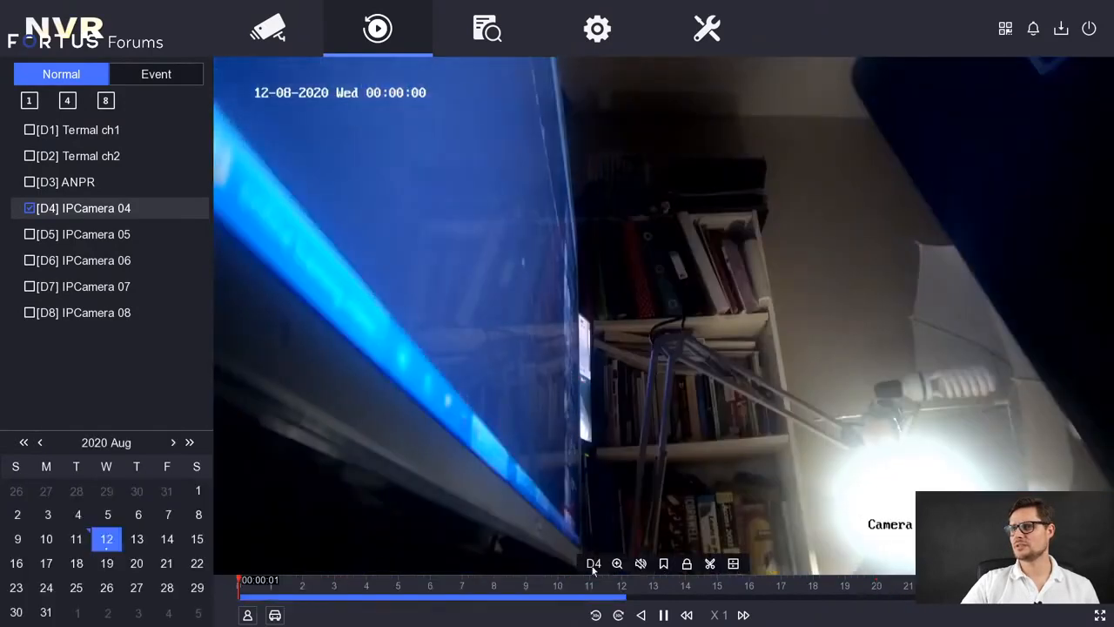
{"action": "left_click", "coordinate": [569, 592]}
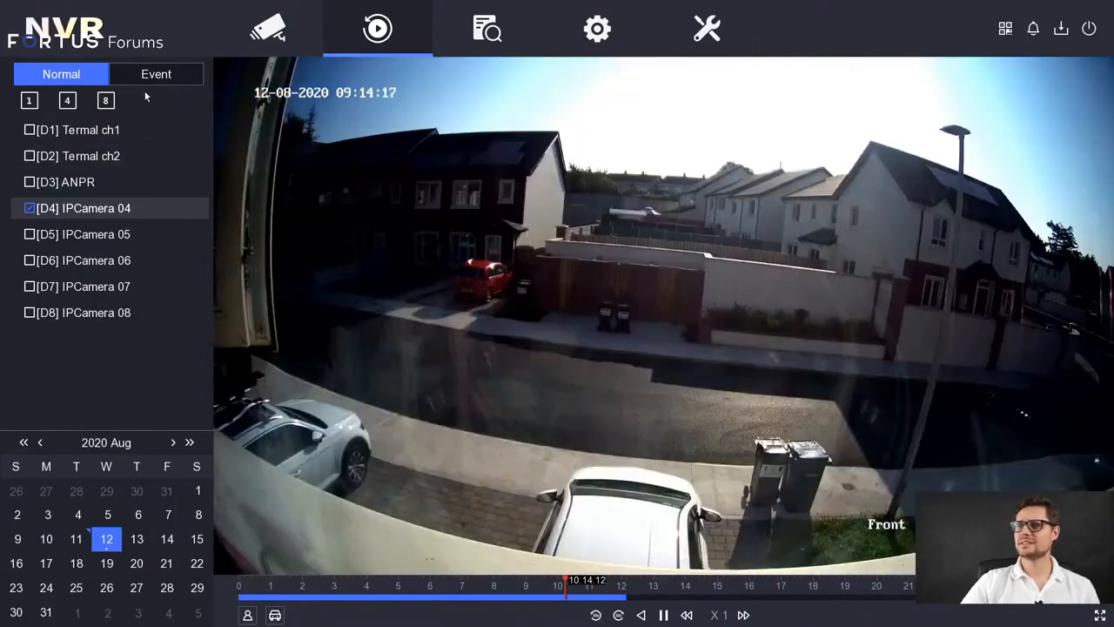
Step: Switch to event playback for Termal ch1 and jump to the marked events at about 10:14
{"action": "left_click", "coordinate": [151, 74]}
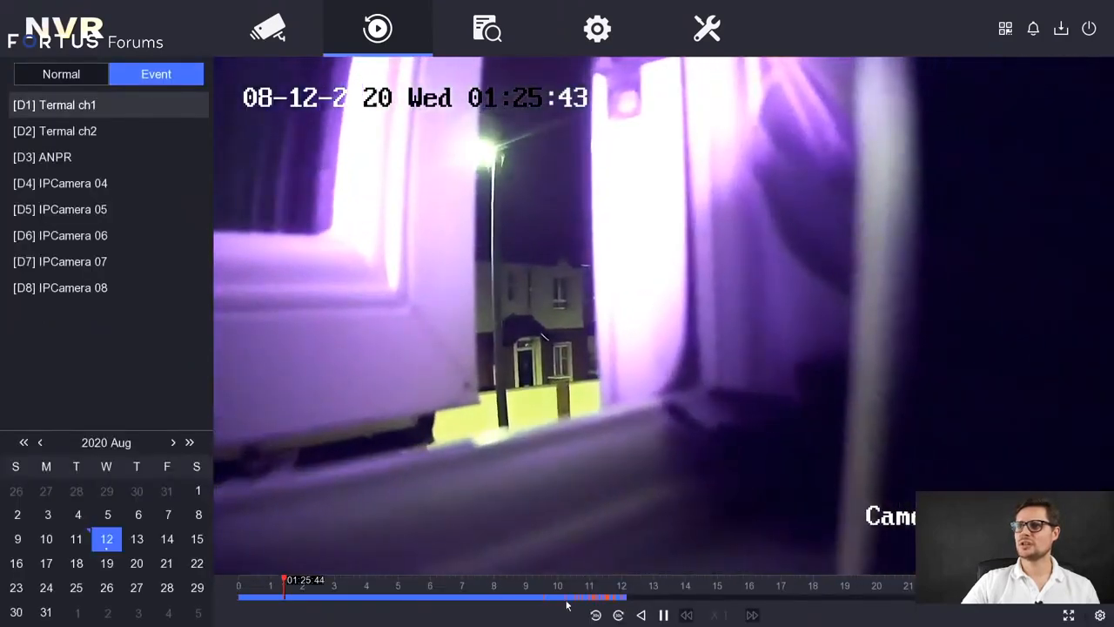
{"action": "left_click", "coordinate": [555, 596]}
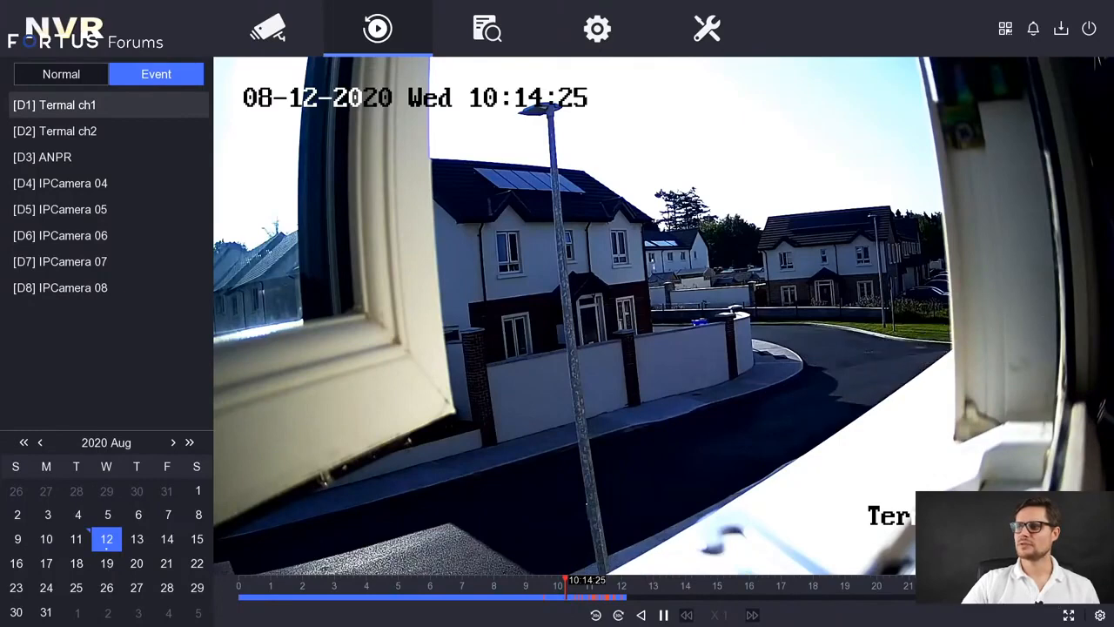
Step: Set the event playback timeline to a 30-minute scale and jump to the next marked event
{"action": "left_click", "coordinate": [1055, 587]}
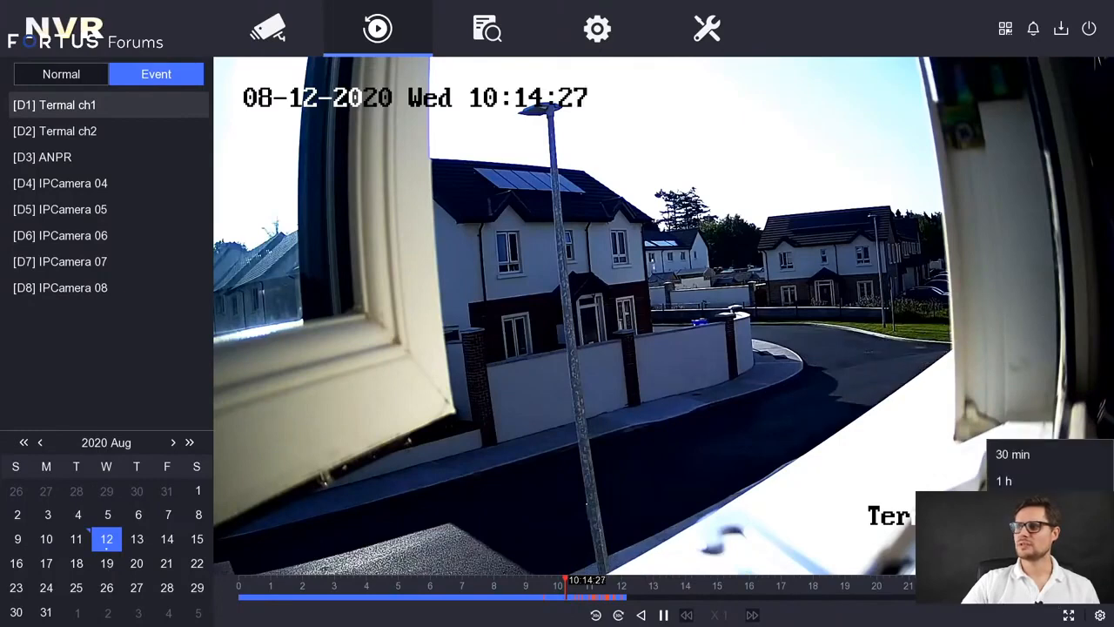
{"action": "left_click", "coordinate": [1019, 456]}
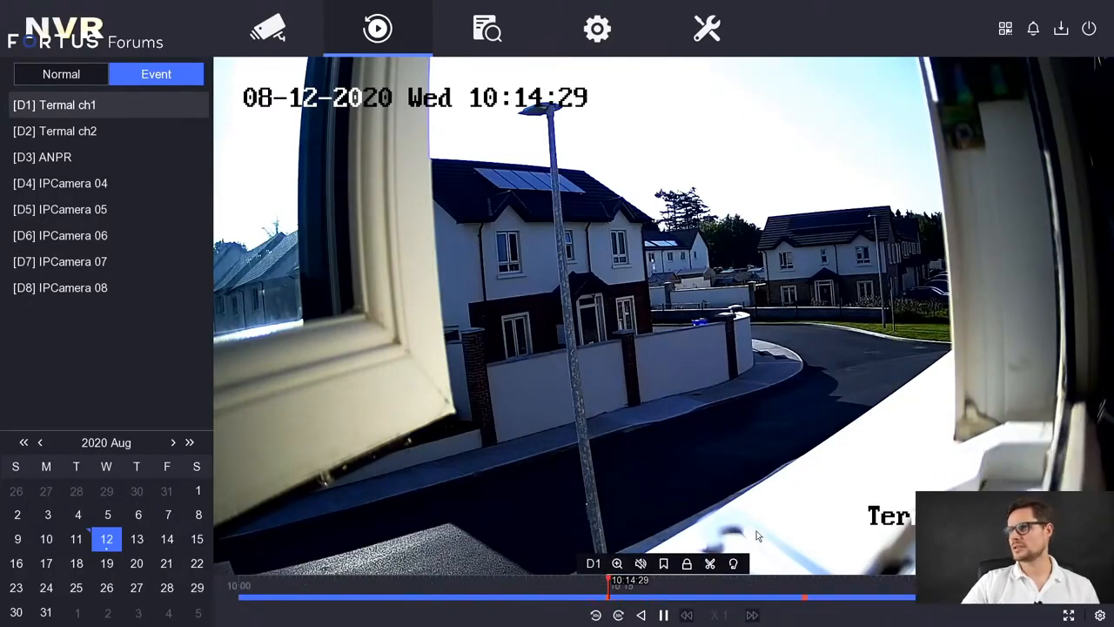
{"action": "left_click", "coordinate": [804, 595]}
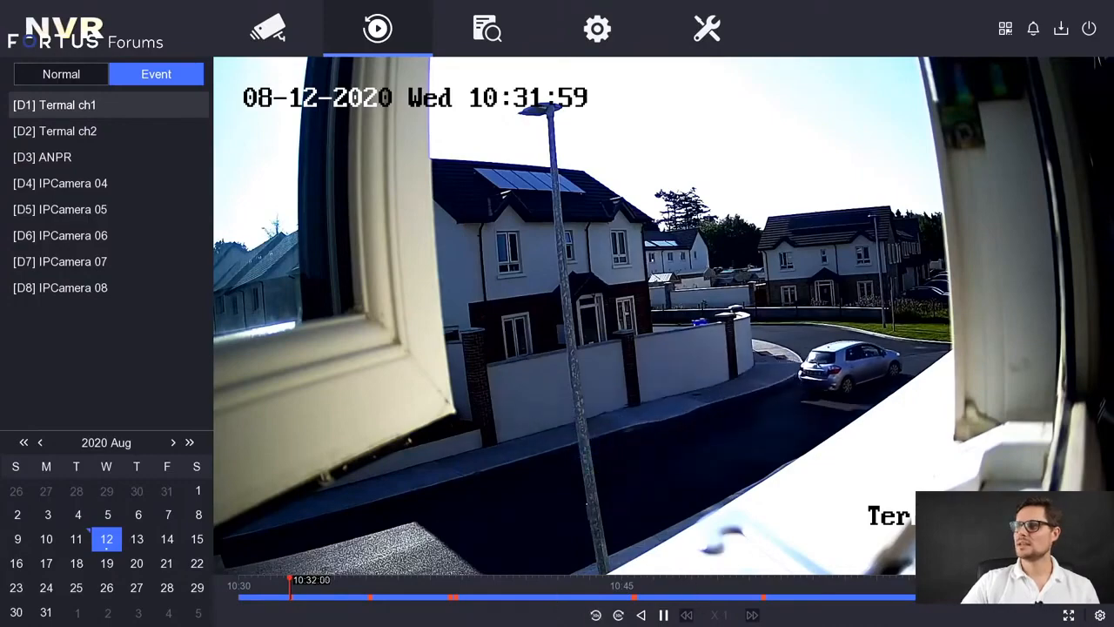
Step: Return the timeline to the full-day scale and move the Termal ch1 playback to about 11:29
{"action": "left_click", "coordinate": [1057, 588]}
{"action": "left_click", "coordinate": [1036, 559]}
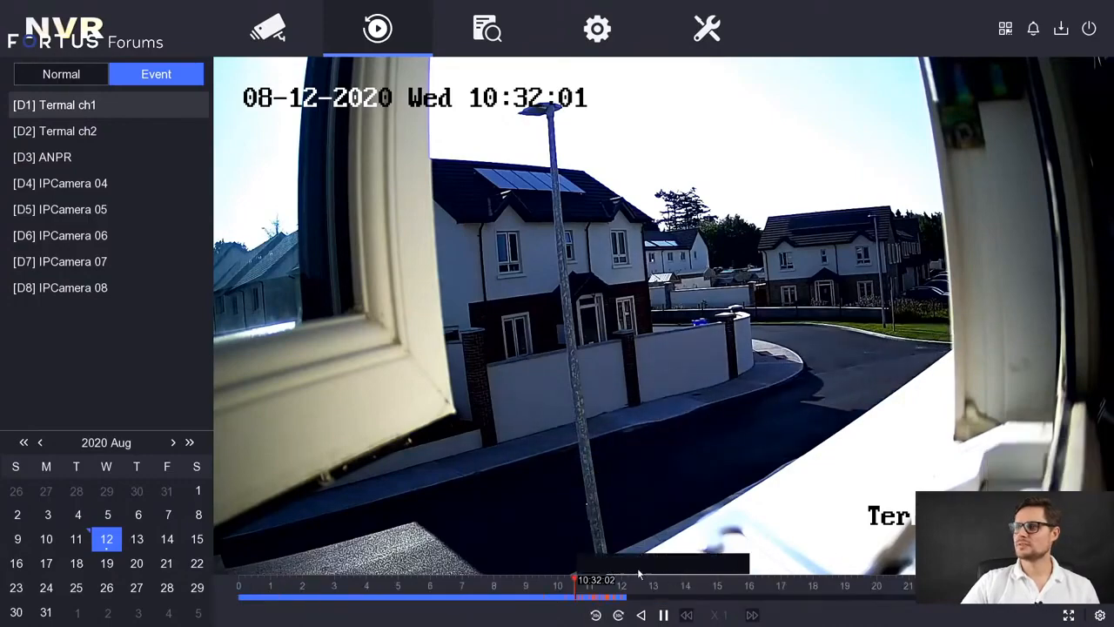
{"action": "left_click_drag", "start_coordinate": [557, 588], "coordinate": [605, 595]}
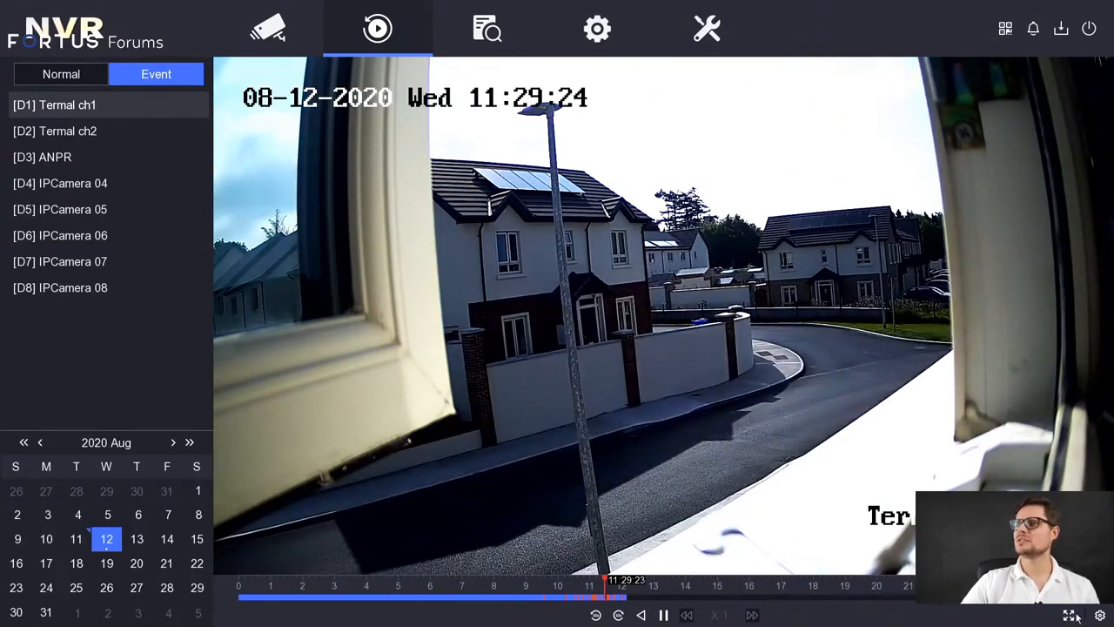
Step: Open the Space Rule options for the Termal ch1 event playback
{"action": "mouse_move", "coordinate": [831, 484]}
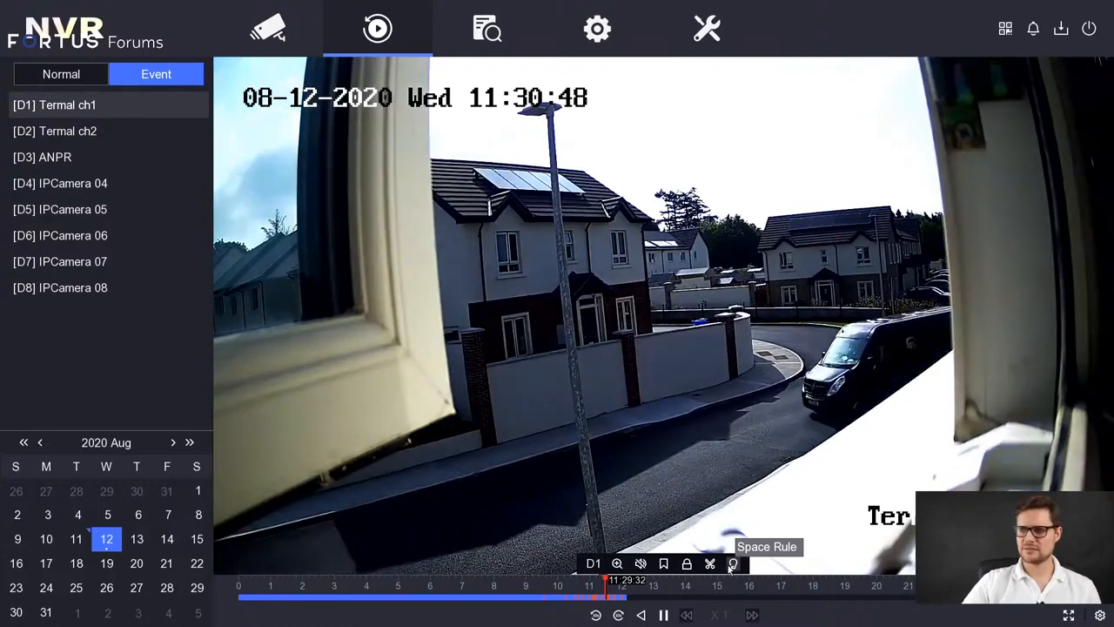
{"action": "left_click", "coordinate": [733, 564]}
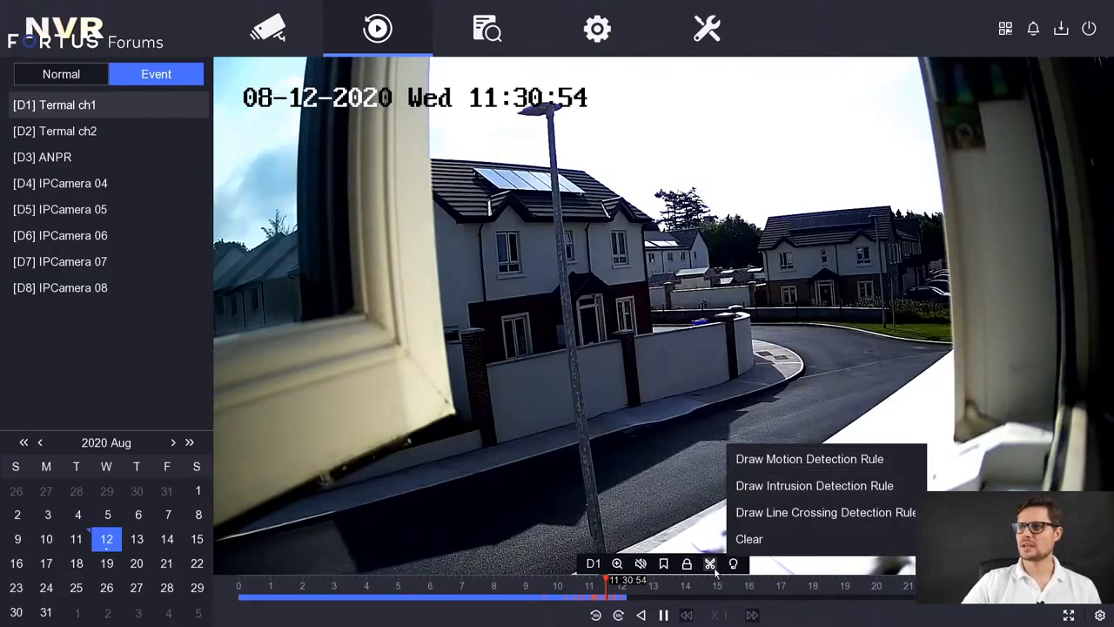
Step: Jump the playback to about 10:07, open the clip's start and end time settings, and cancel them
{"action": "left_click", "coordinate": [573, 599]}
{"action": "left_click", "coordinate": [563, 598]}
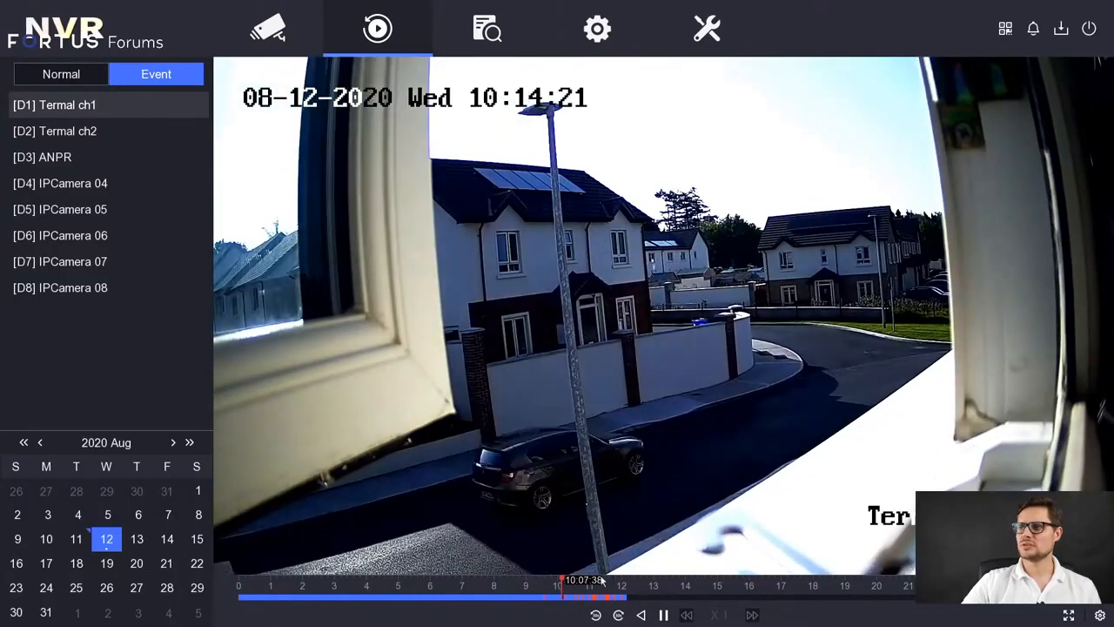
{"action": "left_click", "coordinate": [709, 564]}
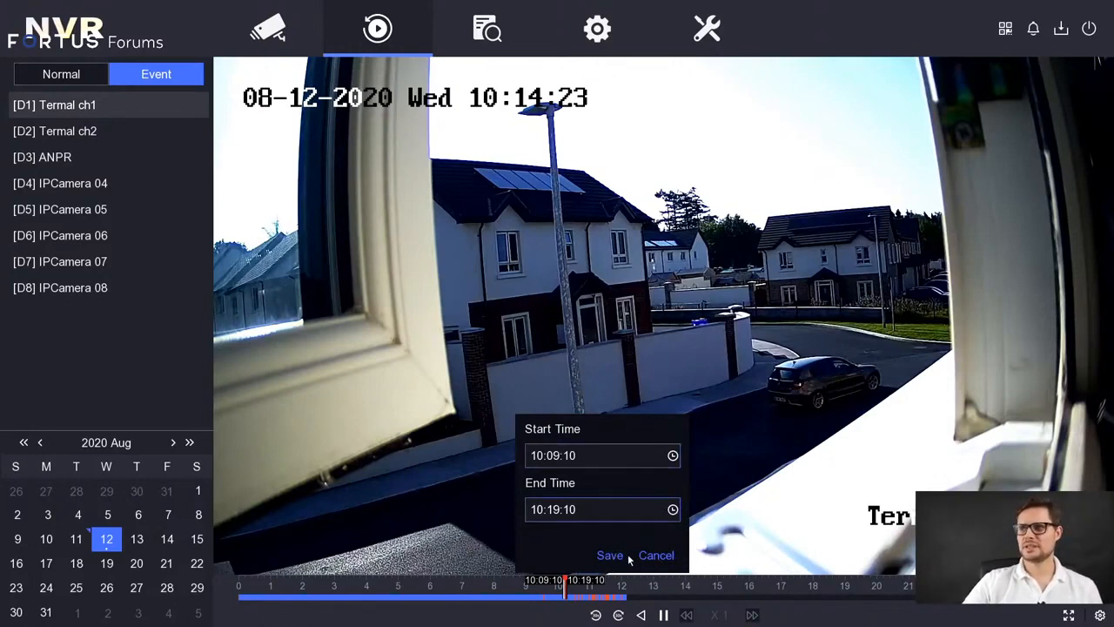
{"action": "left_click", "coordinate": [658, 557]}
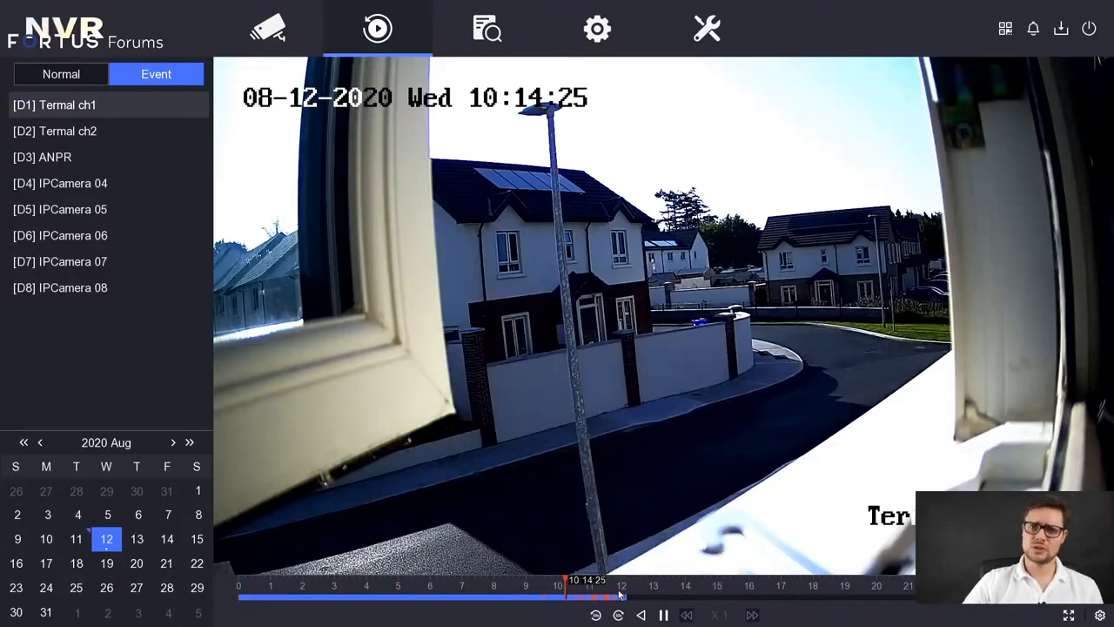
Step: Skim the Termal ch1 recordings at several times across the day, ending at about 10:06
{"action": "left_click", "coordinate": [589, 593]}
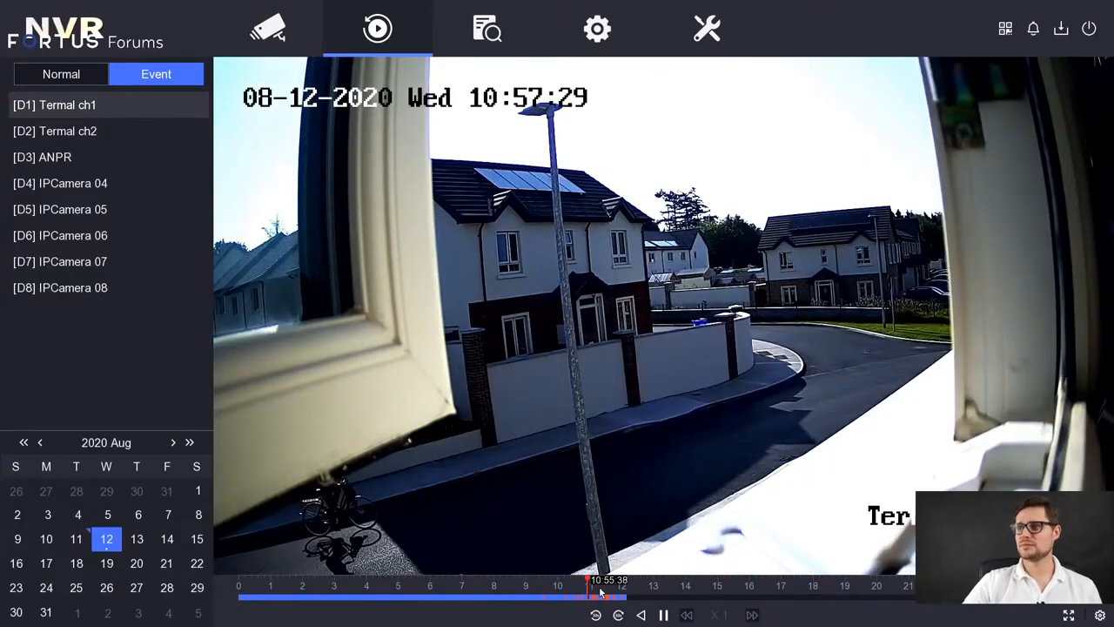
{"action": "left_click", "coordinate": [612, 597]}
{"action": "left_click", "coordinate": [578, 597]}
{"action": "left_click", "coordinate": [545, 596]}
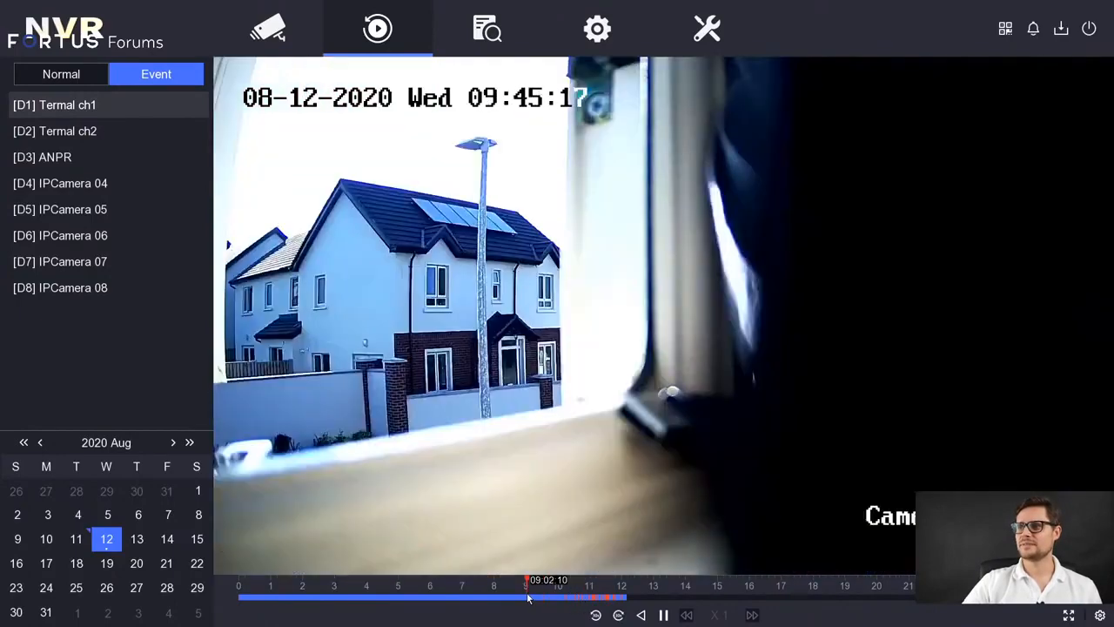
{"action": "left_click", "coordinate": [512, 593]}
{"action": "left_click", "coordinate": [468, 594]}
{"action": "left_click", "coordinate": [397, 593]}
{"action": "left_click", "coordinate": [465, 593]}
{"action": "left_click", "coordinate": [508, 593]}
{"action": "left_click", "coordinate": [561, 593]}
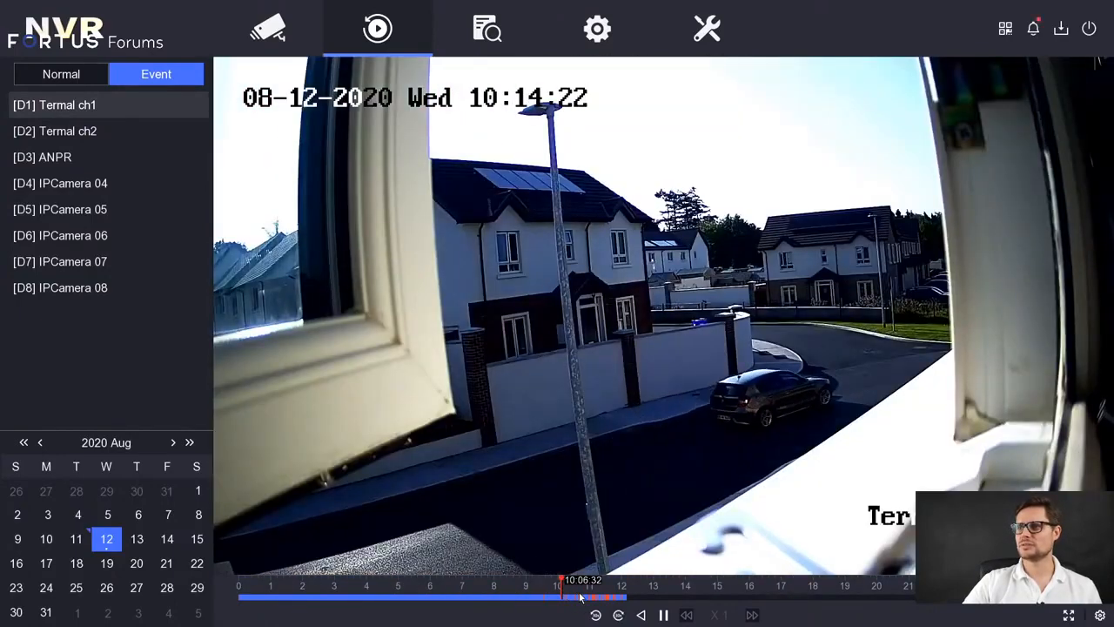
Step: Open the tag entry for the footage at about 10:22 and close it without adding a tag
{"action": "mouse_move", "coordinate": [631, 570]}
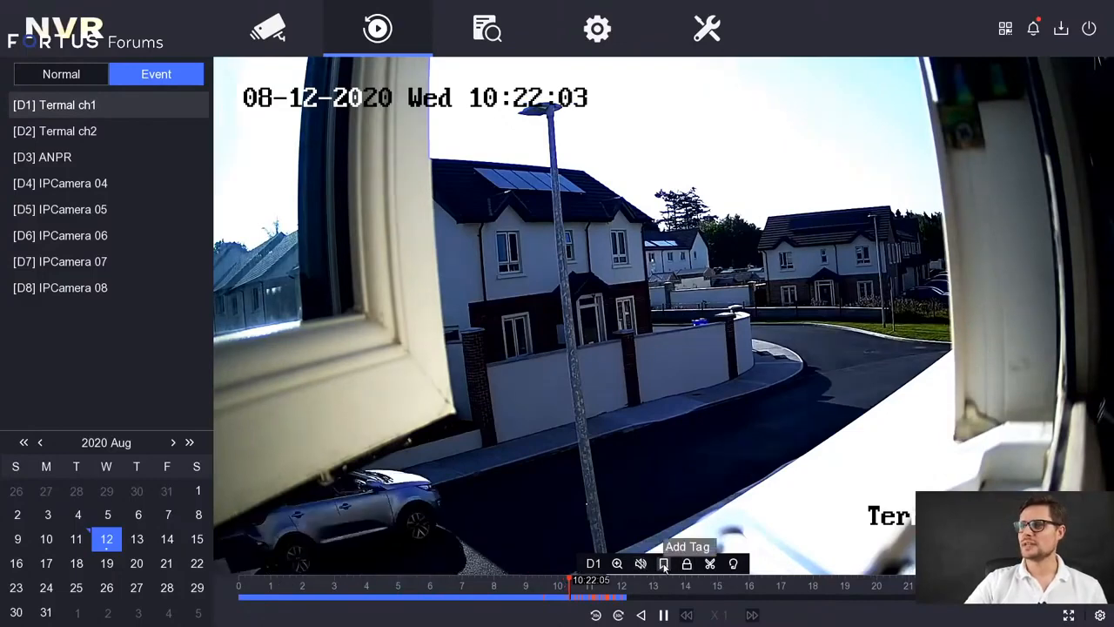
{"action": "left_click", "coordinate": [662, 564]}
{"action": "left_click", "coordinate": [558, 505]}
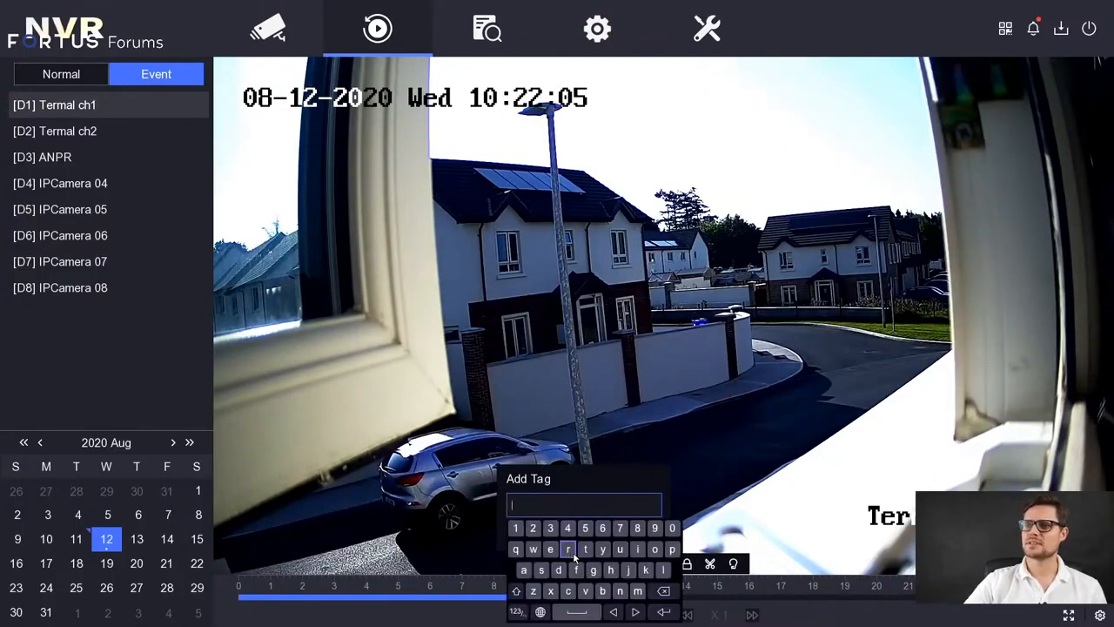
{"action": "right_click", "coordinate": [630, 473]}
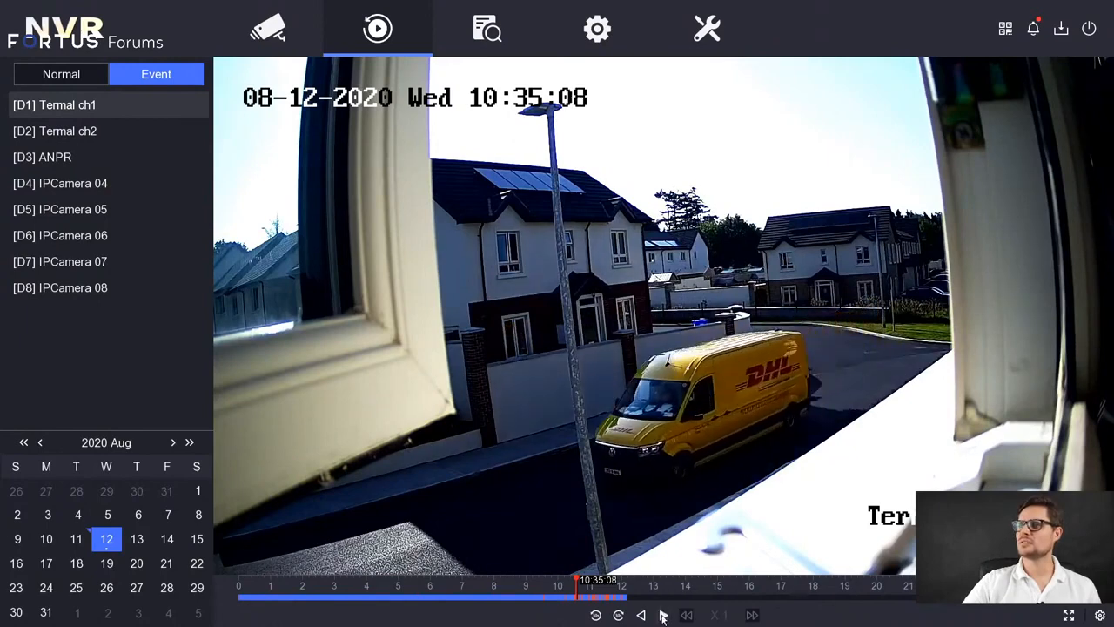
Step: Digitally zoom in and out on the yellow van in the Termal ch1 footage, and leave the zoom view
{"action": "double_click", "coordinate": [694, 434]}
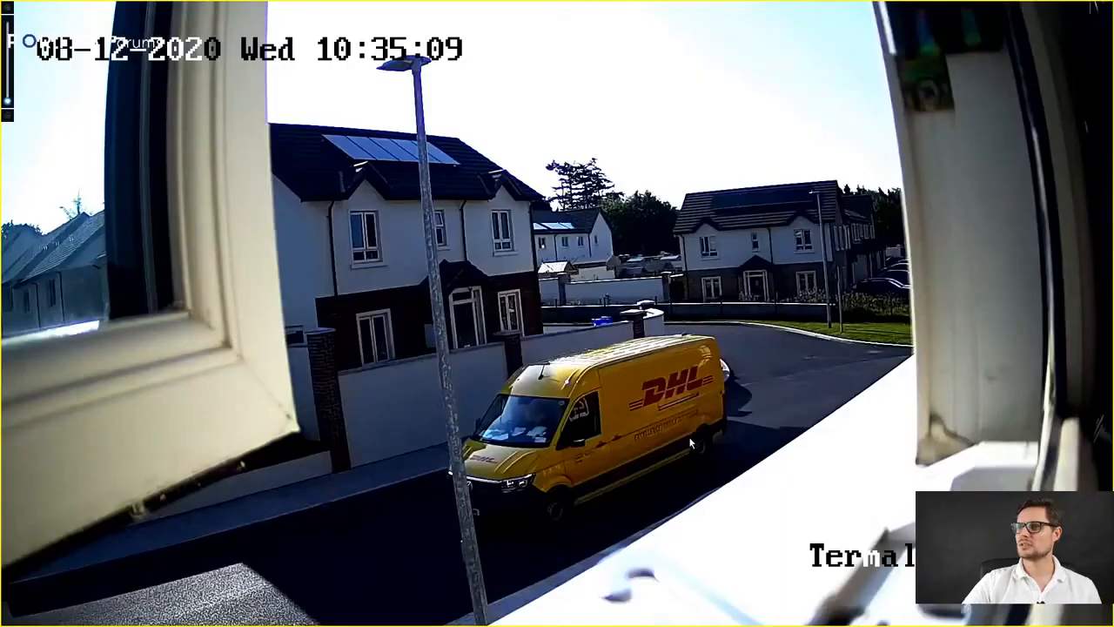
{"action": "scroll", "coordinate": [694, 433], "scroll_direction": "up", "scroll_amount": 5}
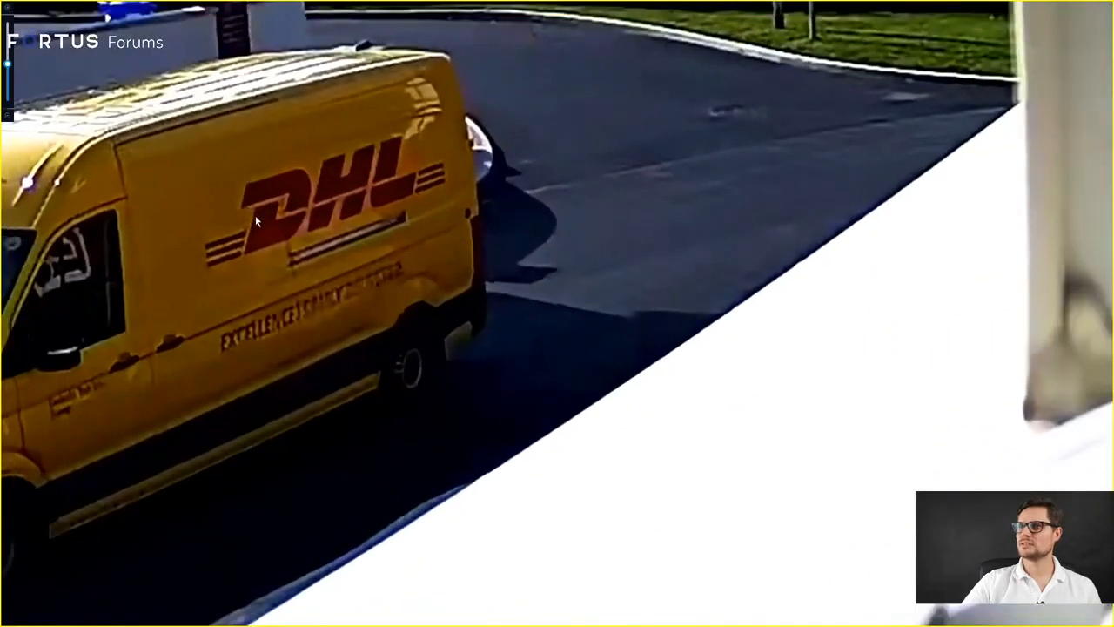
{"action": "scroll", "coordinate": [278, 245], "scroll_direction": "down", "scroll_amount": 5}
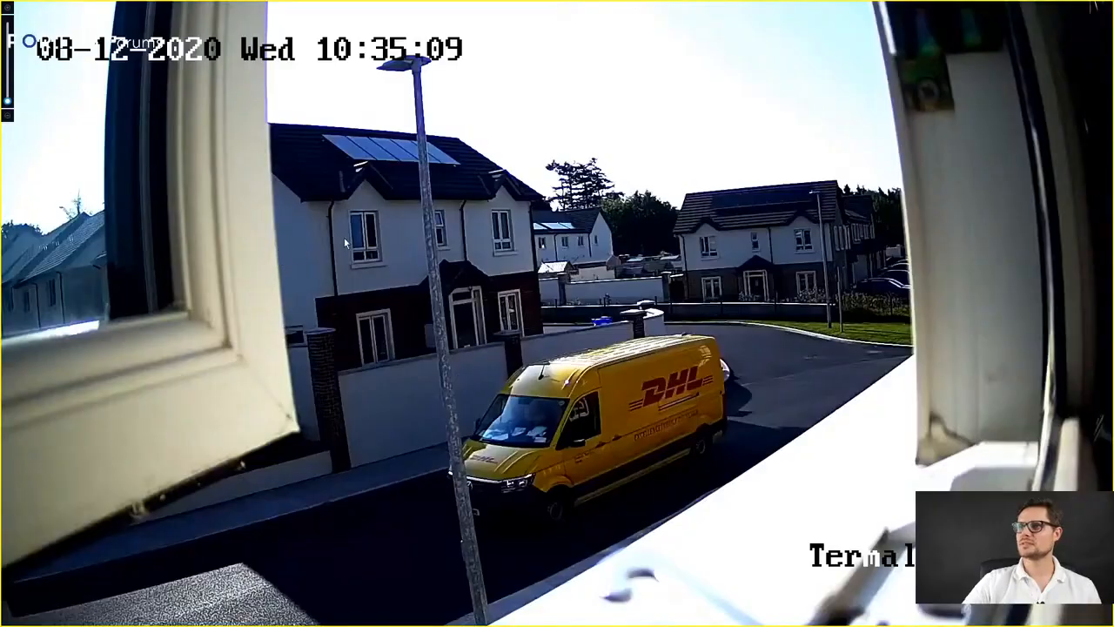
{"action": "scroll", "coordinate": [476, 401], "scroll_direction": "up", "scroll_amount": 5}
{"action": "scroll", "coordinate": [462, 378], "scroll_direction": "down", "scroll_amount": 5}
{"action": "double_click", "coordinate": [543, 405]}
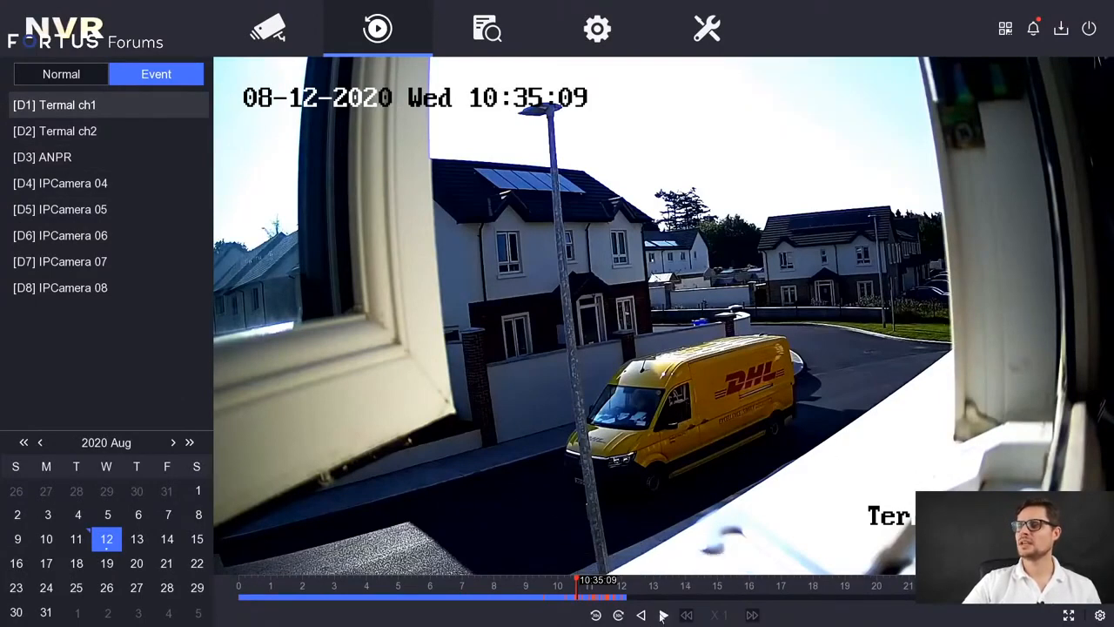
Step: Switch to normal playback for IPCamera 04 and skim its recording, ending at about 11:24
{"action": "left_click", "coordinate": [87, 69]}
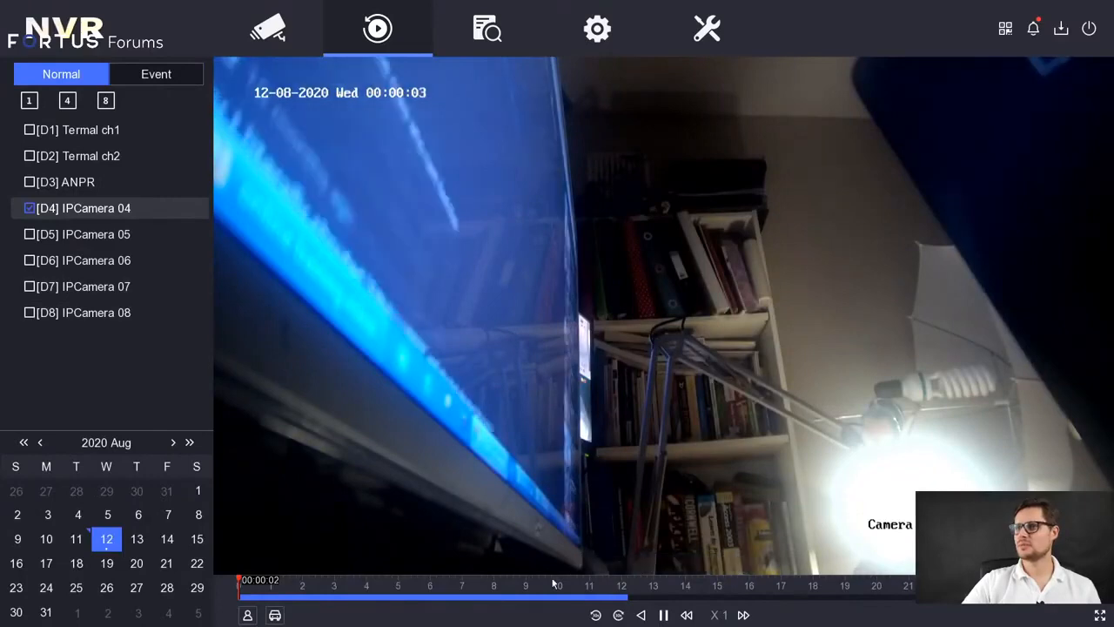
{"action": "left_click", "coordinate": [603, 595]}
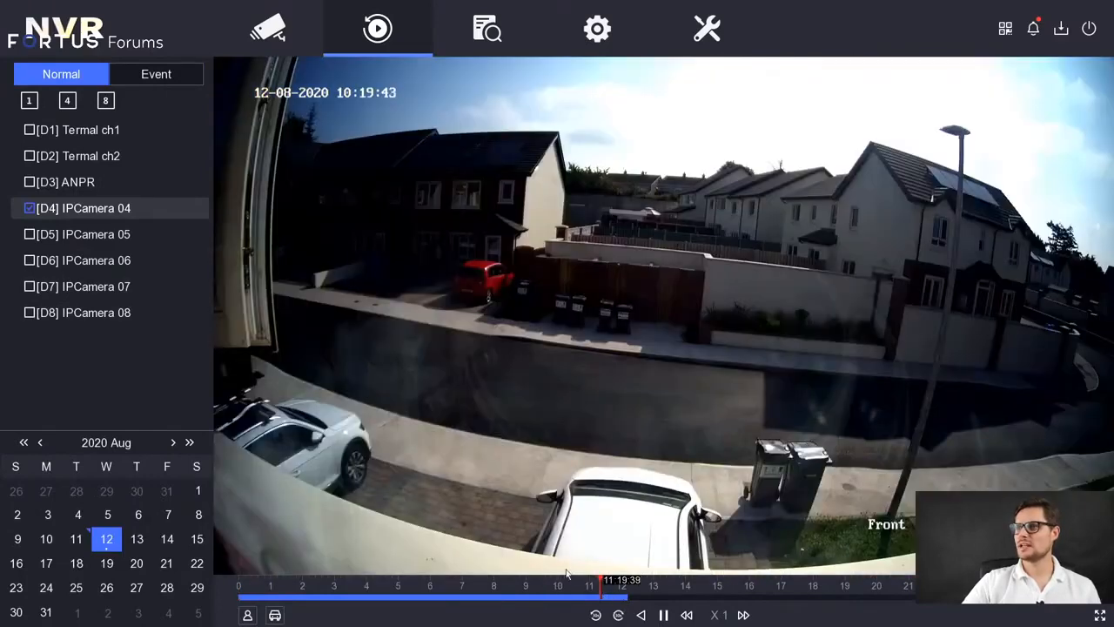
{"action": "left_click", "coordinate": [549, 598]}
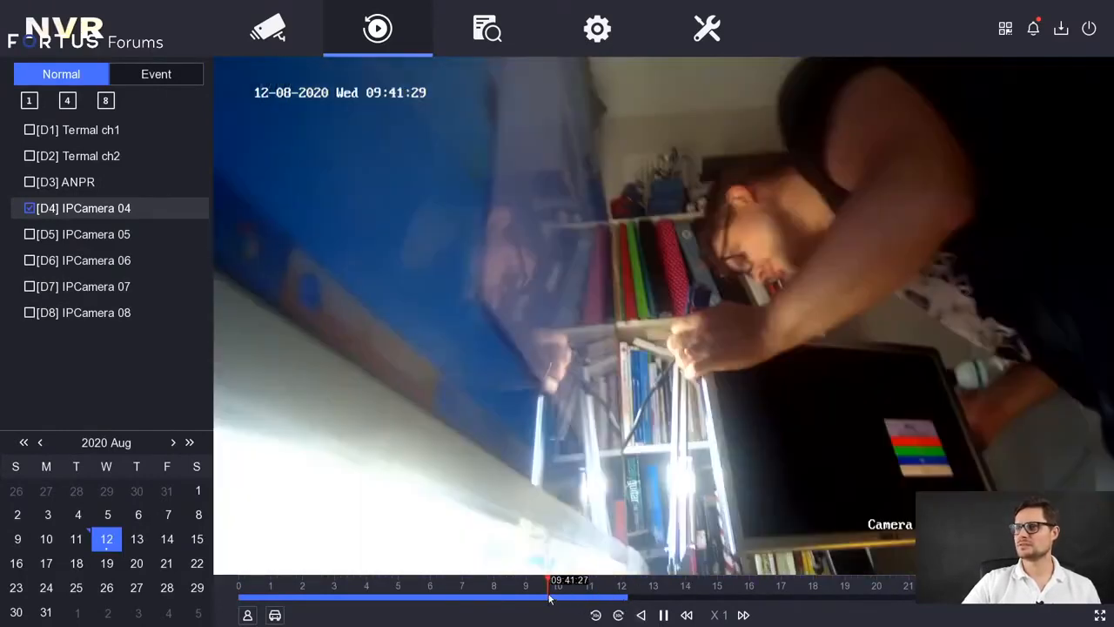
{"action": "left_click", "coordinate": [579, 598]}
{"action": "left_click", "coordinate": [599, 595]}
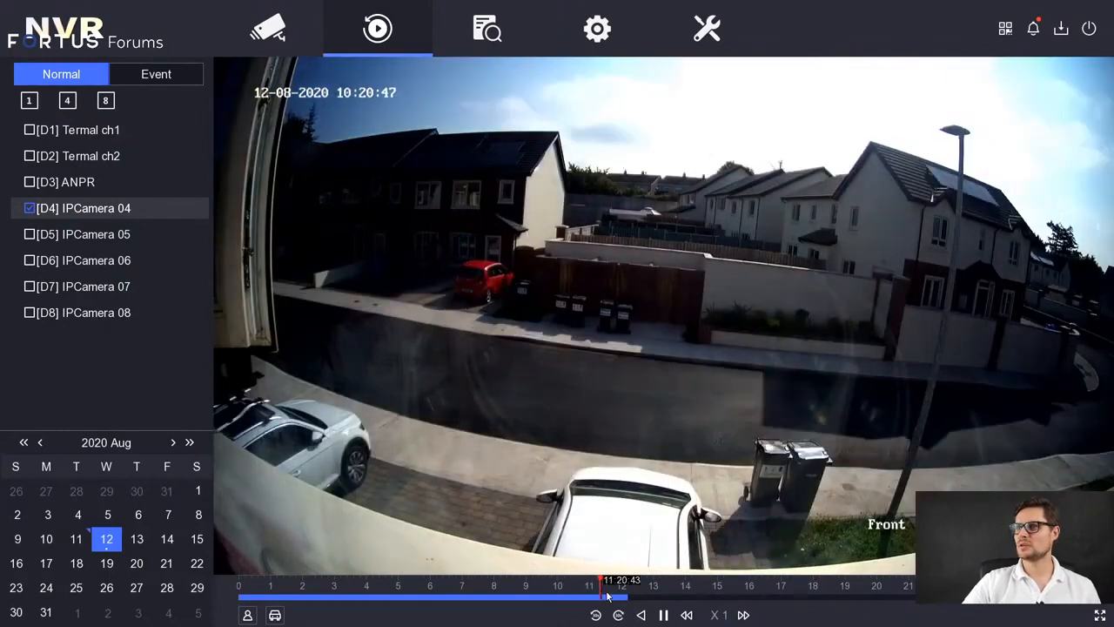
{"action": "left_click", "coordinate": [618, 595]}
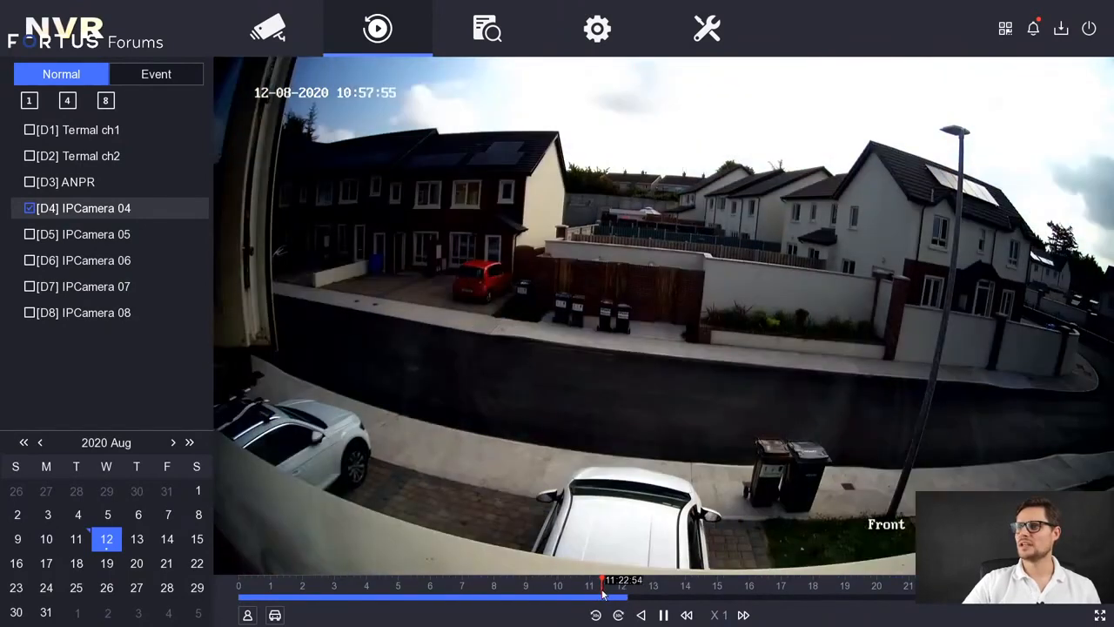
{"action": "left_click", "coordinate": [585, 596]}
{"action": "mouse_move", "coordinate": [584, 596]}
{"action": "left_mouse_down"}
{"action": "mouse_move", "coordinate": [525, 597]}
{"action": "mouse_move", "coordinate": [617, 599]}
{"action": "mouse_move", "coordinate": [604, 599]}
{"action": "left_mouse_up"}
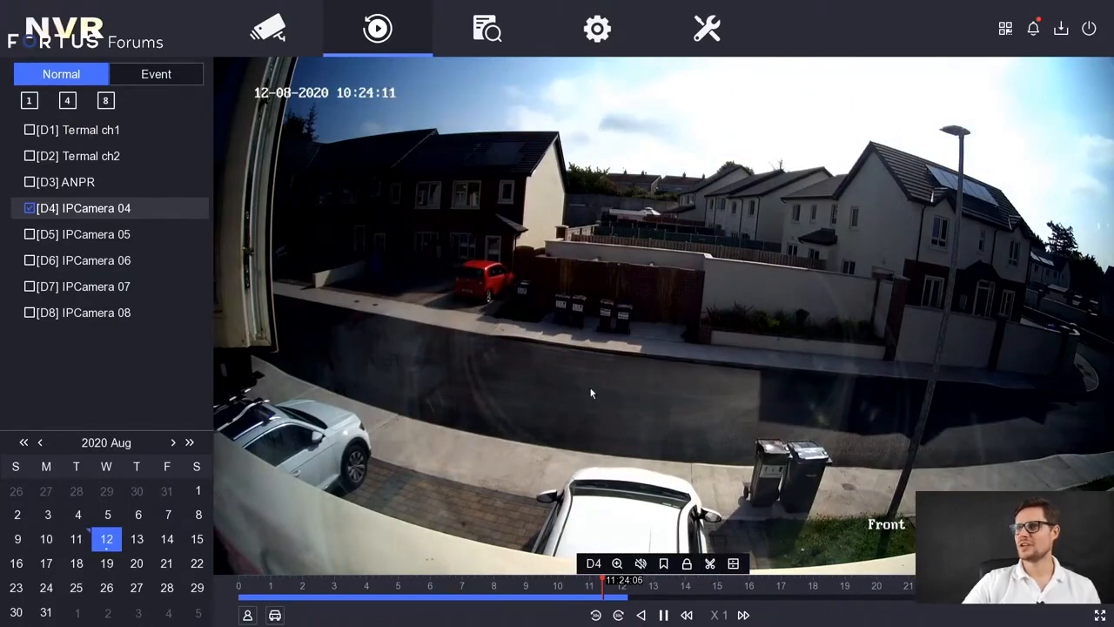
Step: Play IPCamera 04 in the 4-Period split view, check its individual periods, and quit the view
{"action": "left_click", "coordinate": [734, 564]}
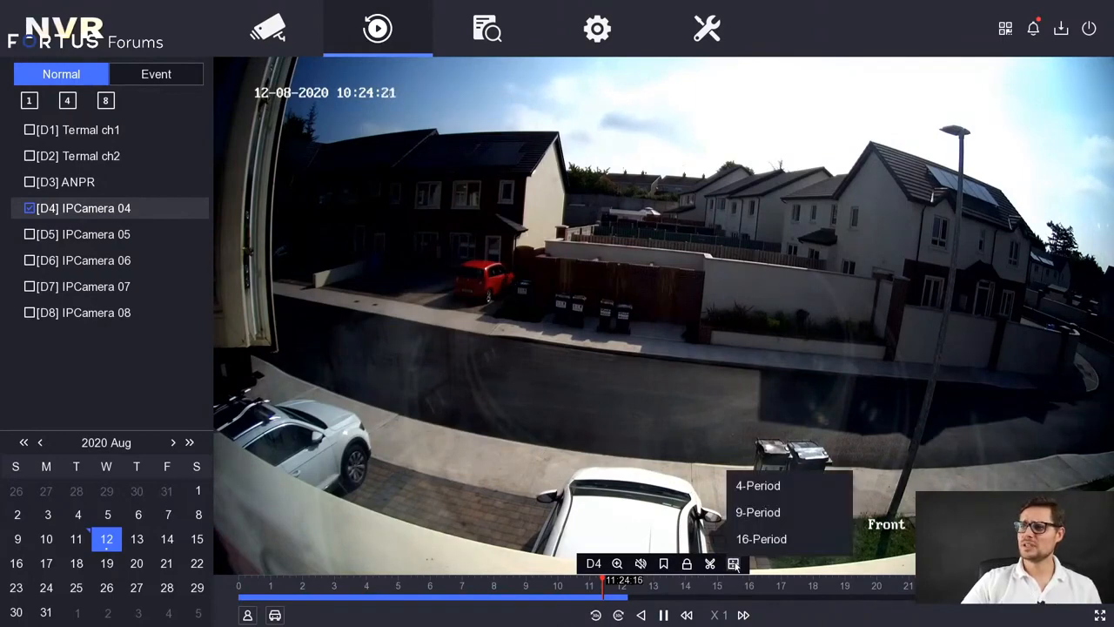
{"action": "left_click", "coordinate": [789, 488]}
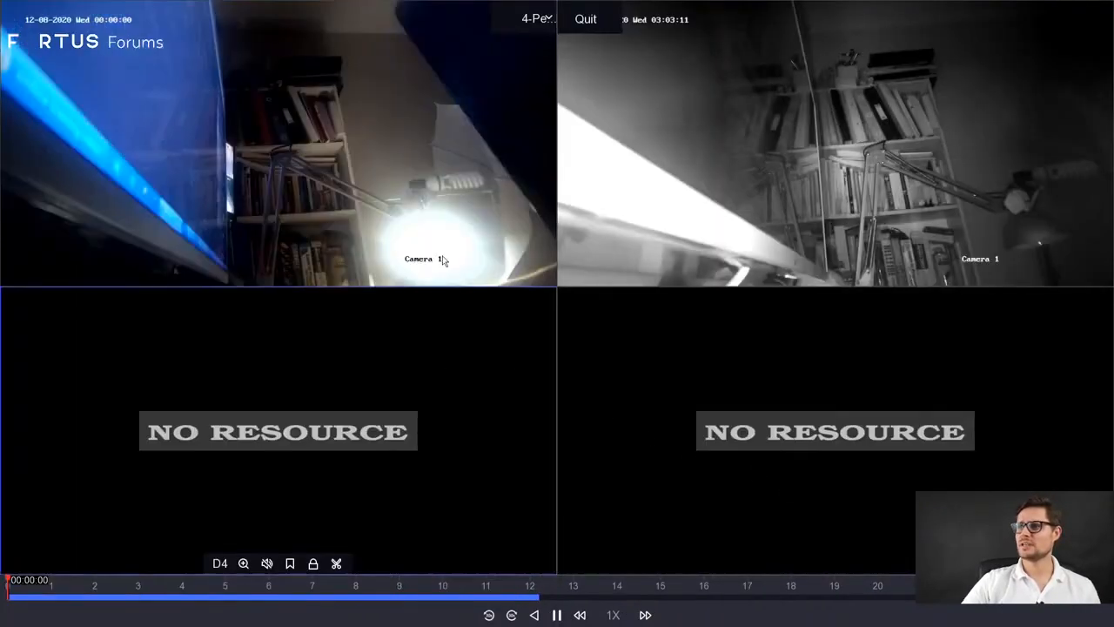
{"action": "left_click", "coordinate": [512, 336]}
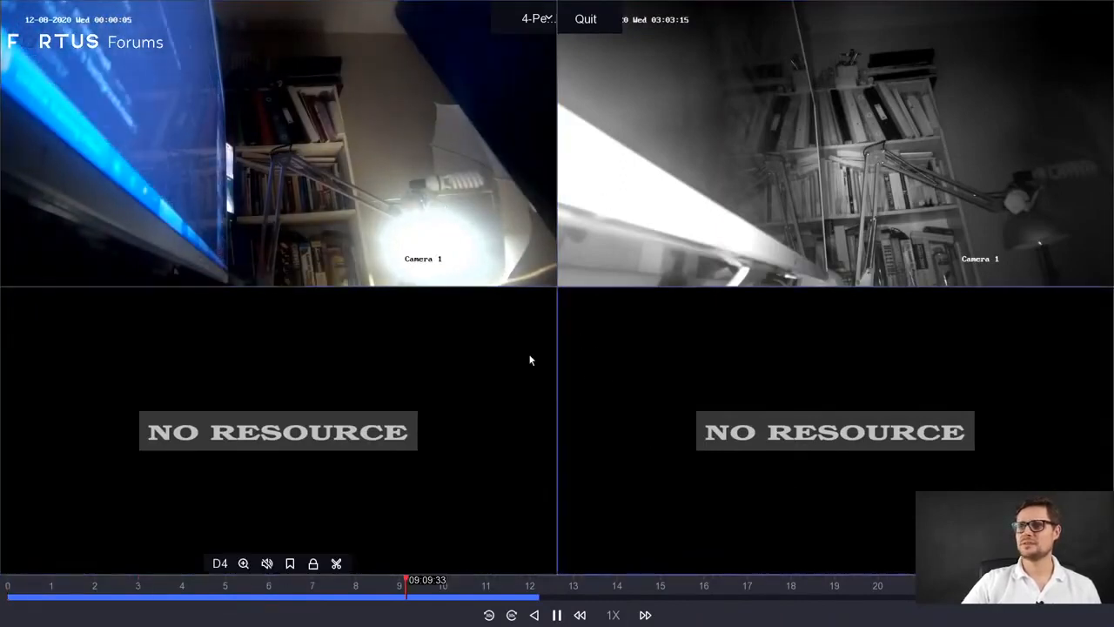
{"action": "left_click", "coordinate": [470, 252]}
{"action": "left_click", "coordinate": [623, 381]}
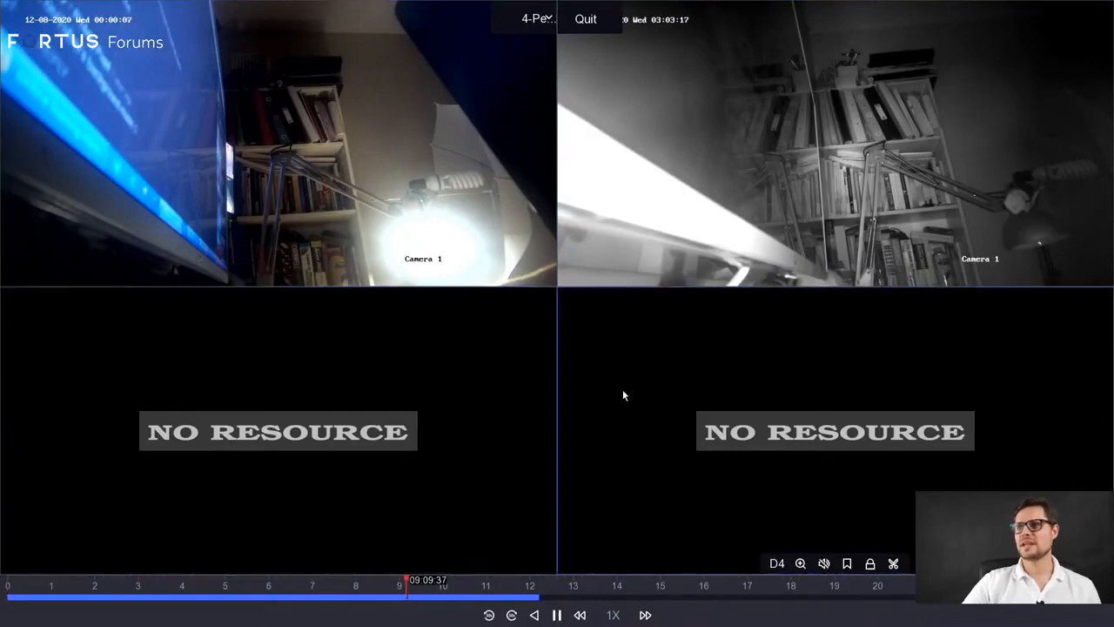
{"action": "left_click", "coordinate": [590, 23]}
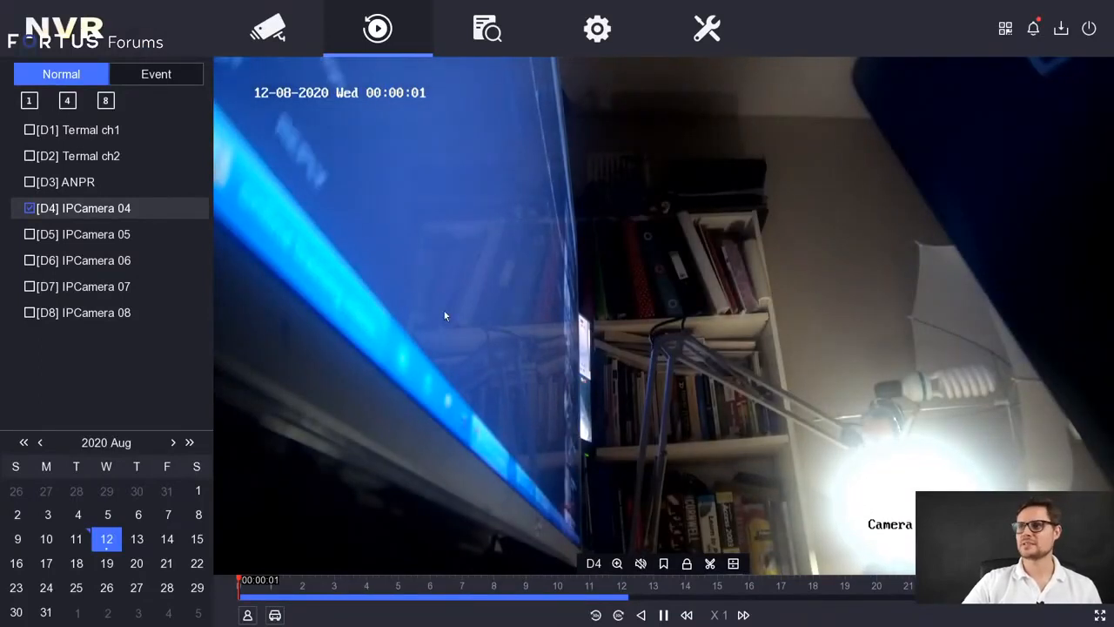
Step: Remove IPCamera 04 from the playback and toggle to event playback and back to normal
{"action": "left_click", "coordinate": [29, 208]}
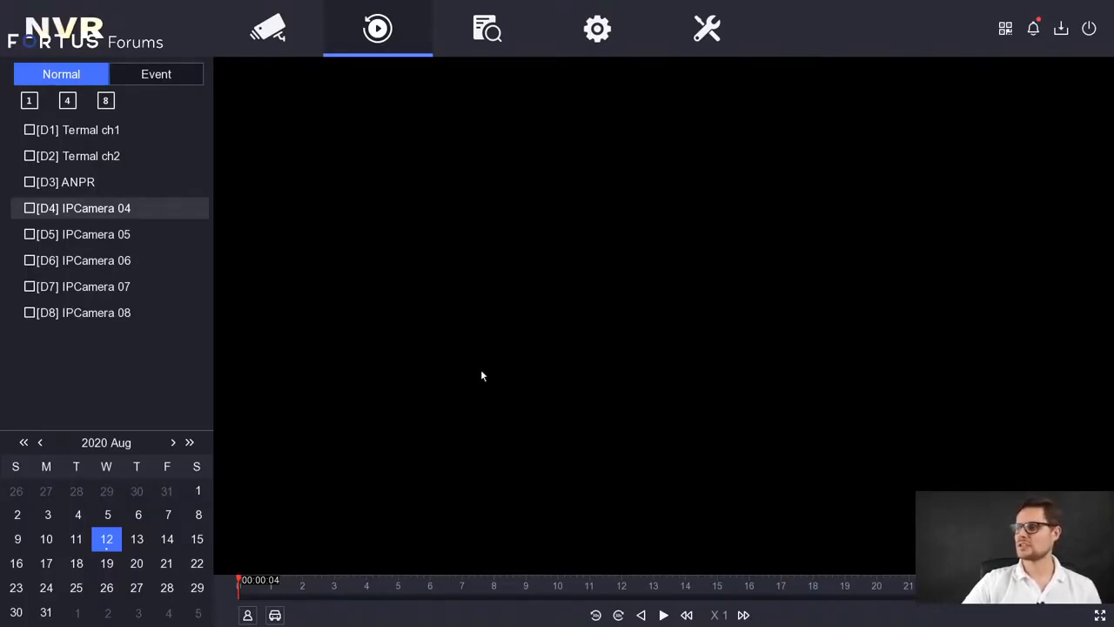
{"action": "left_click", "coordinate": [155, 74]}
{"action": "left_click", "coordinate": [60, 72]}
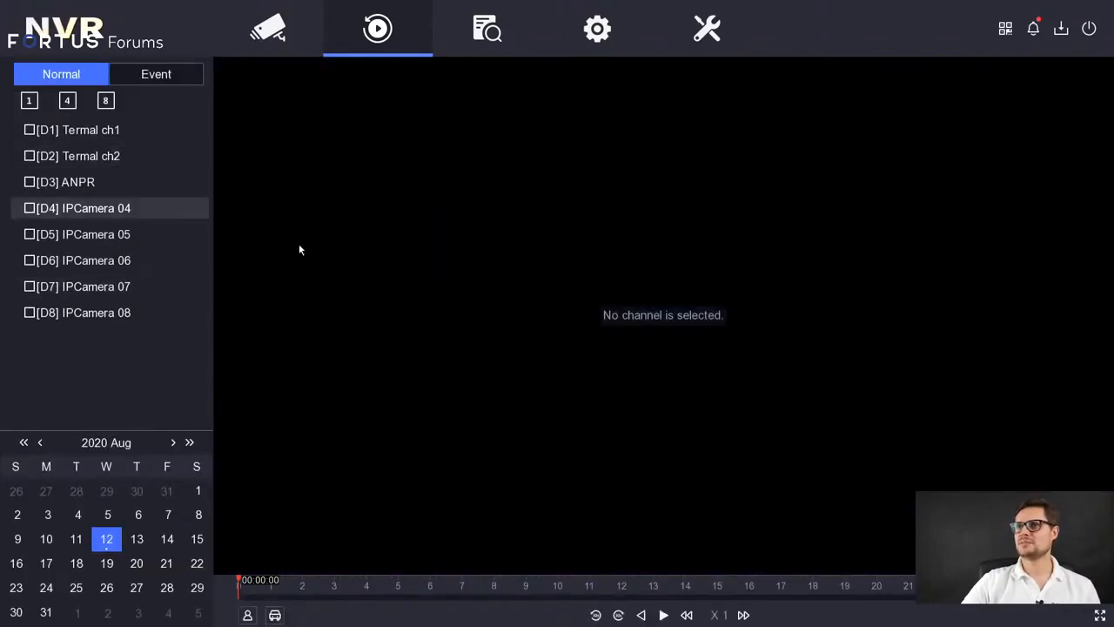
{"action": "left_click", "coordinate": [474, 31]}
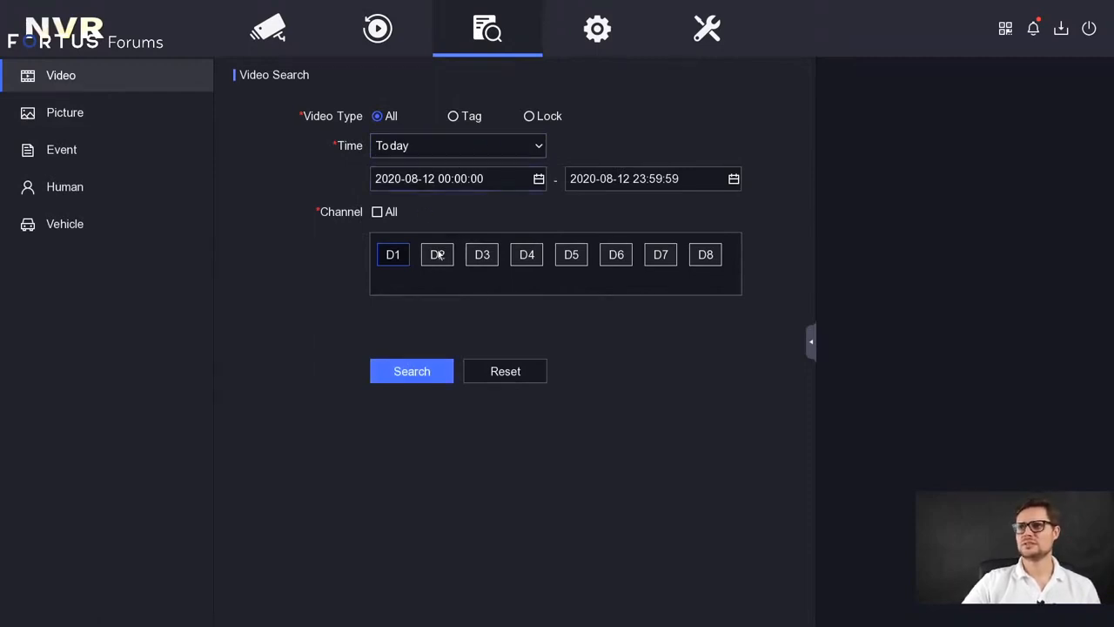
{"action": "left_click", "coordinate": [379, 213]}
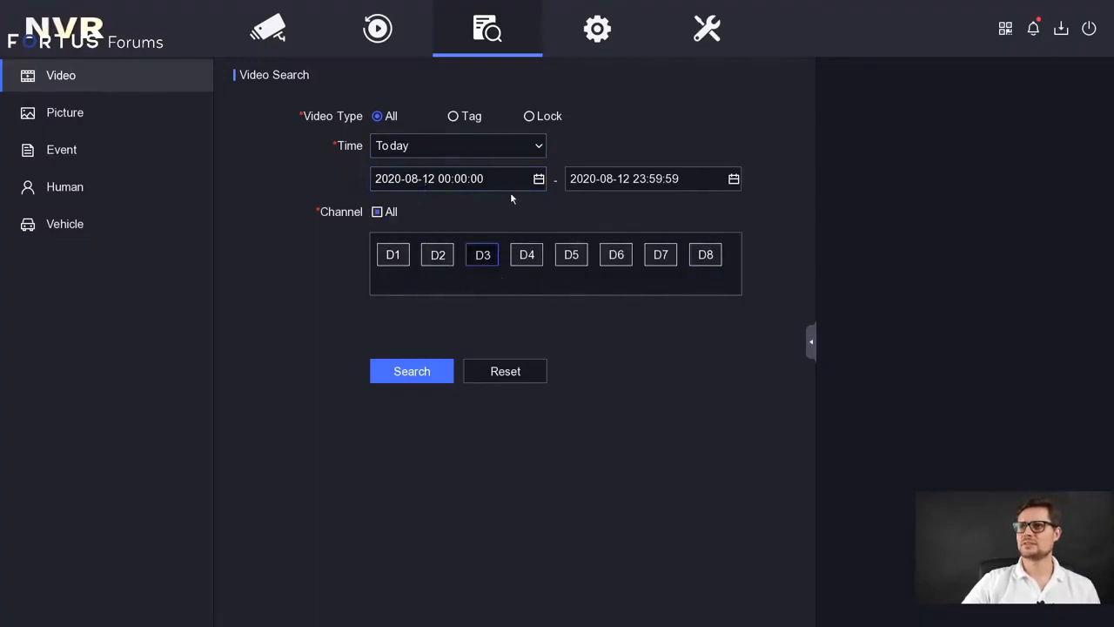
{"action": "left_click", "coordinate": [539, 179]}
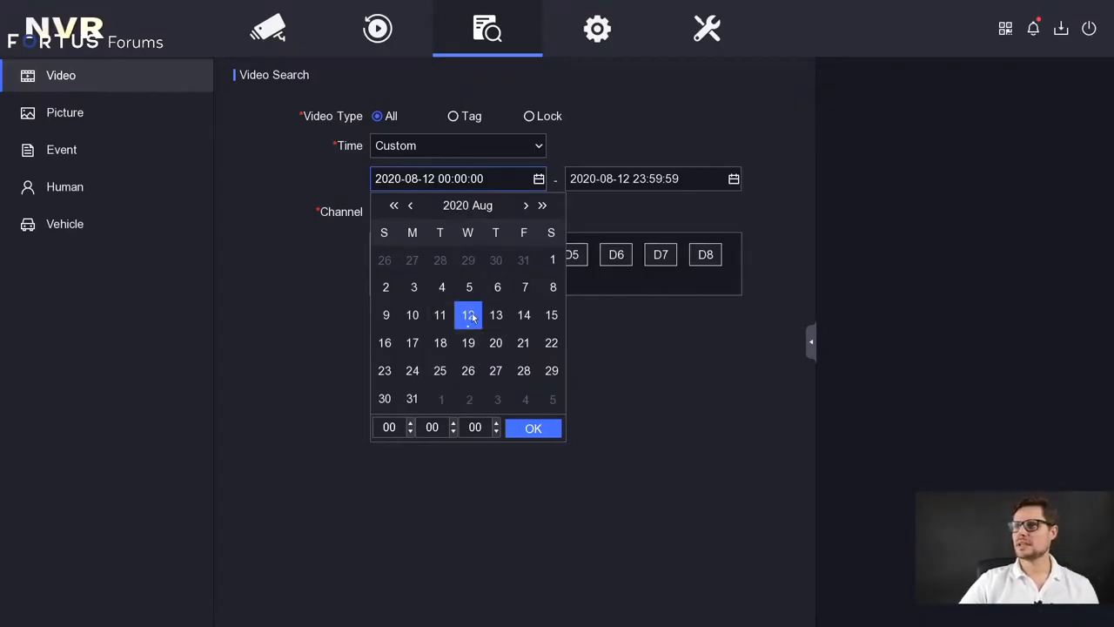
{"action": "left_click", "coordinate": [615, 360]}
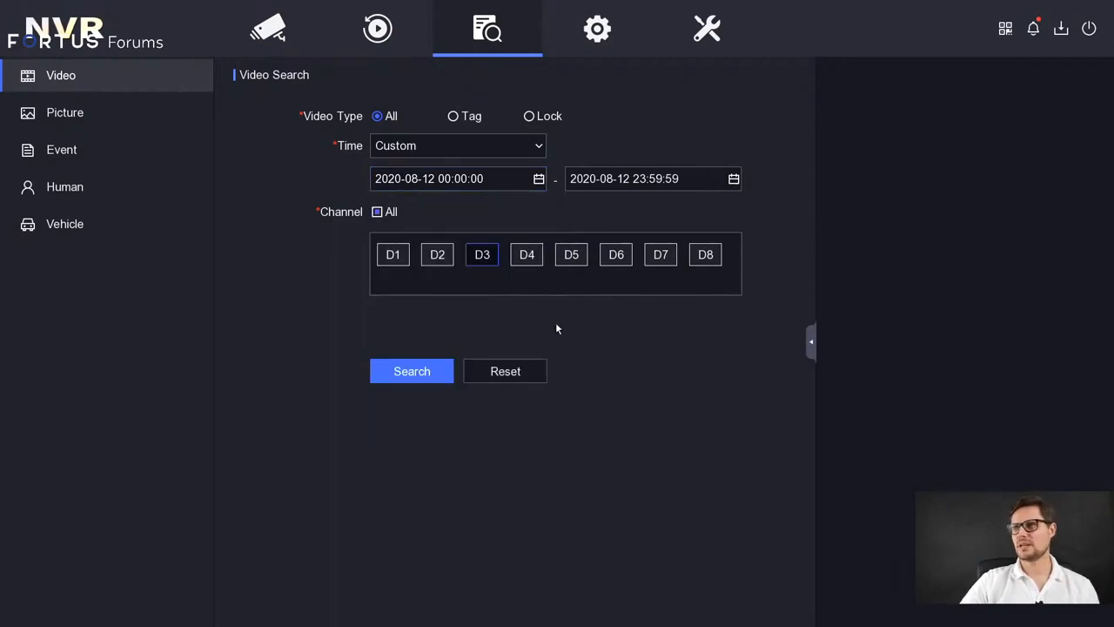
{"action": "left_click", "coordinate": [539, 179]}
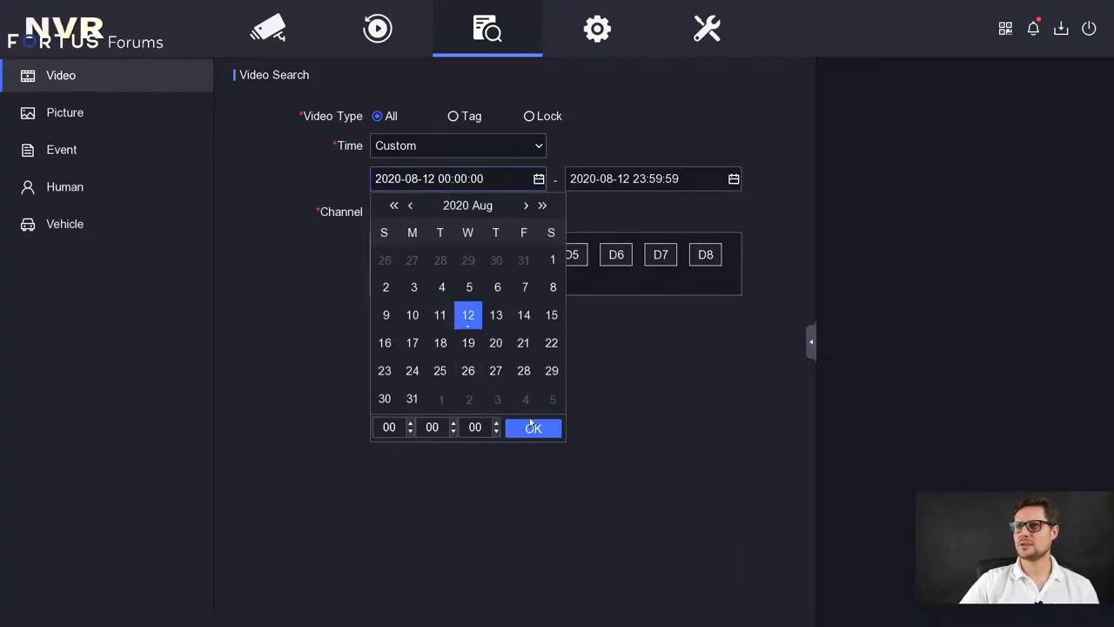
{"action": "left_click", "coordinate": [645, 393]}
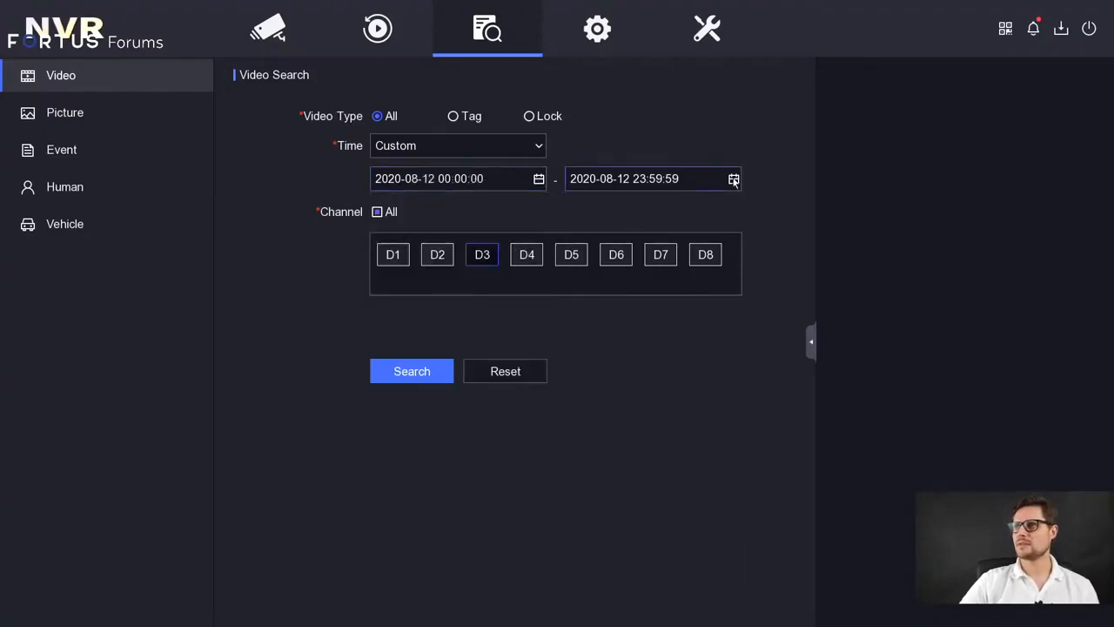
{"action": "left_click", "coordinate": [425, 376]}
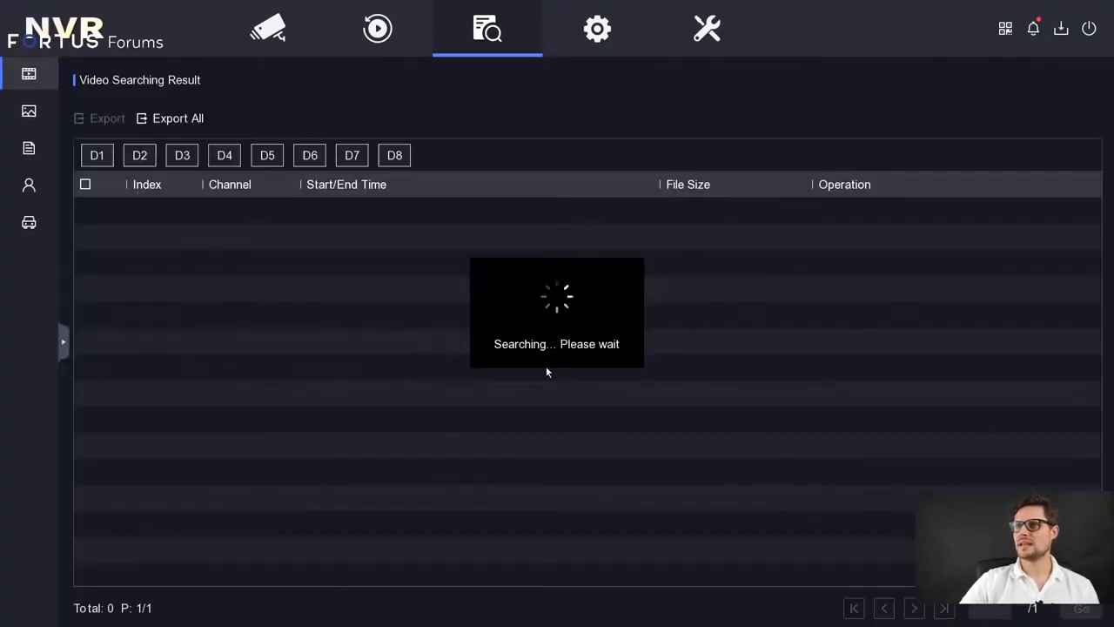
Step: Select the second and third D3 recordings, check the device choices for a video and log export, and cancel the export
{"action": "left_click", "coordinate": [84, 237]}
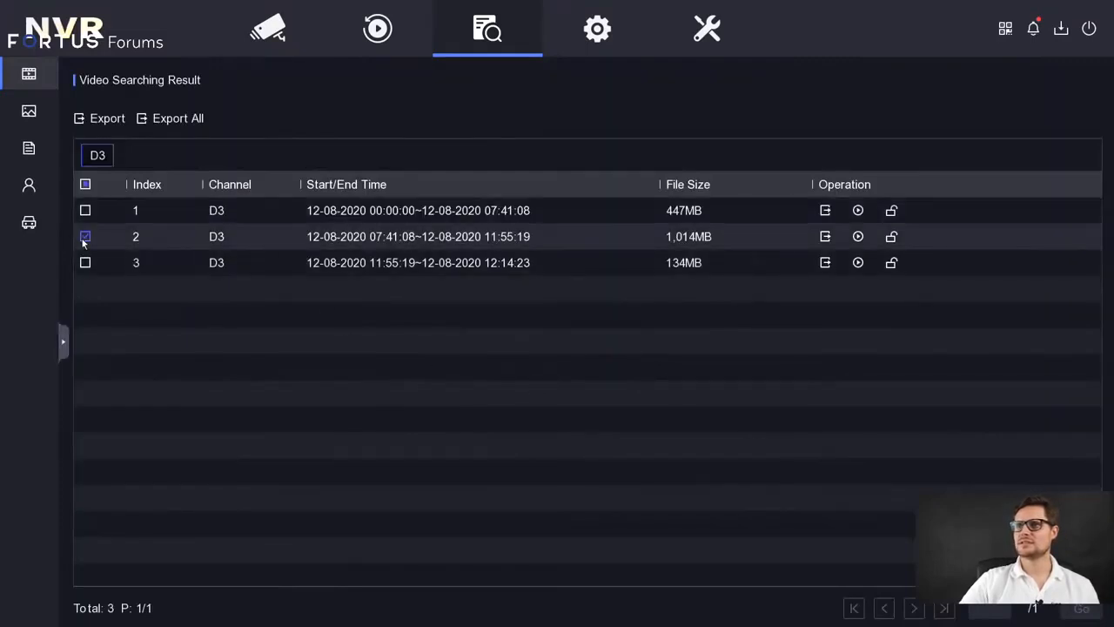
{"action": "left_click", "coordinate": [85, 263]}
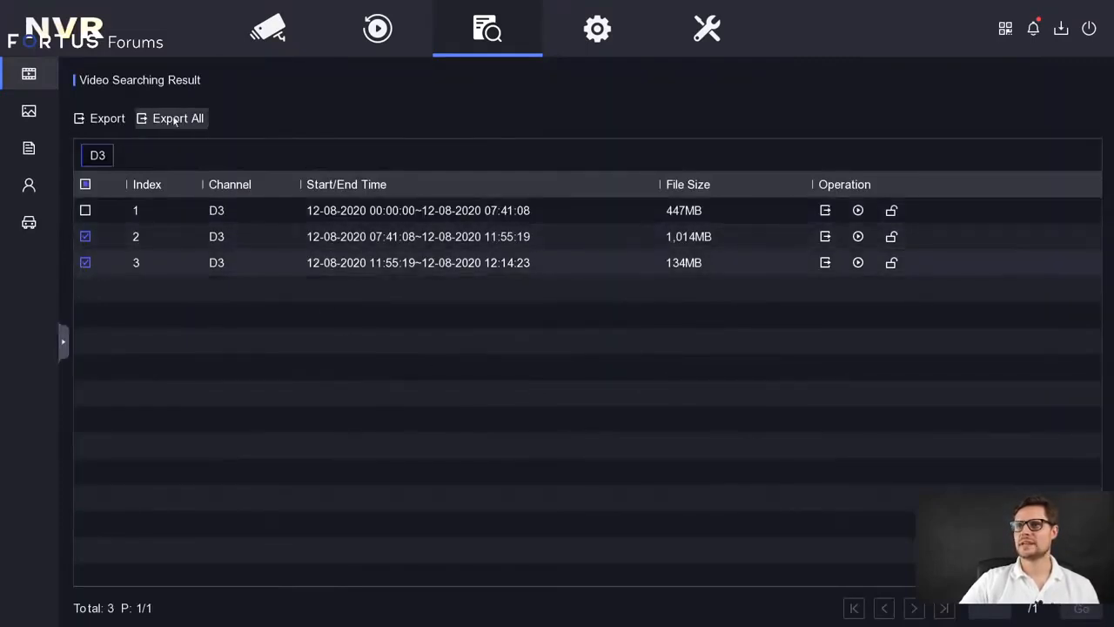
{"action": "left_click", "coordinate": [113, 120]}
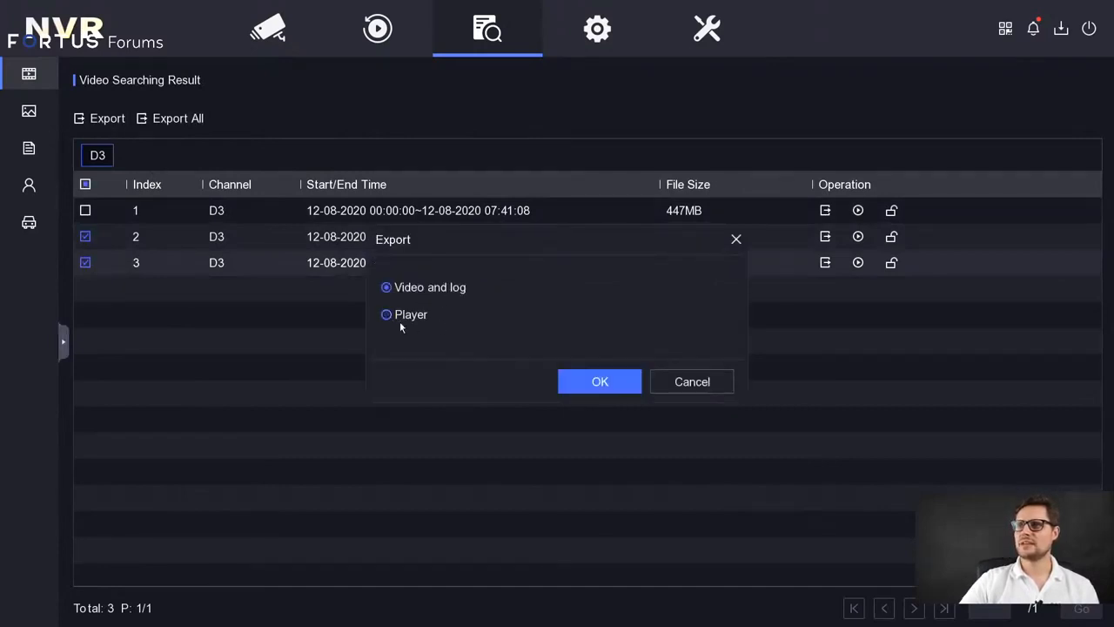
{"action": "left_click", "coordinate": [605, 383]}
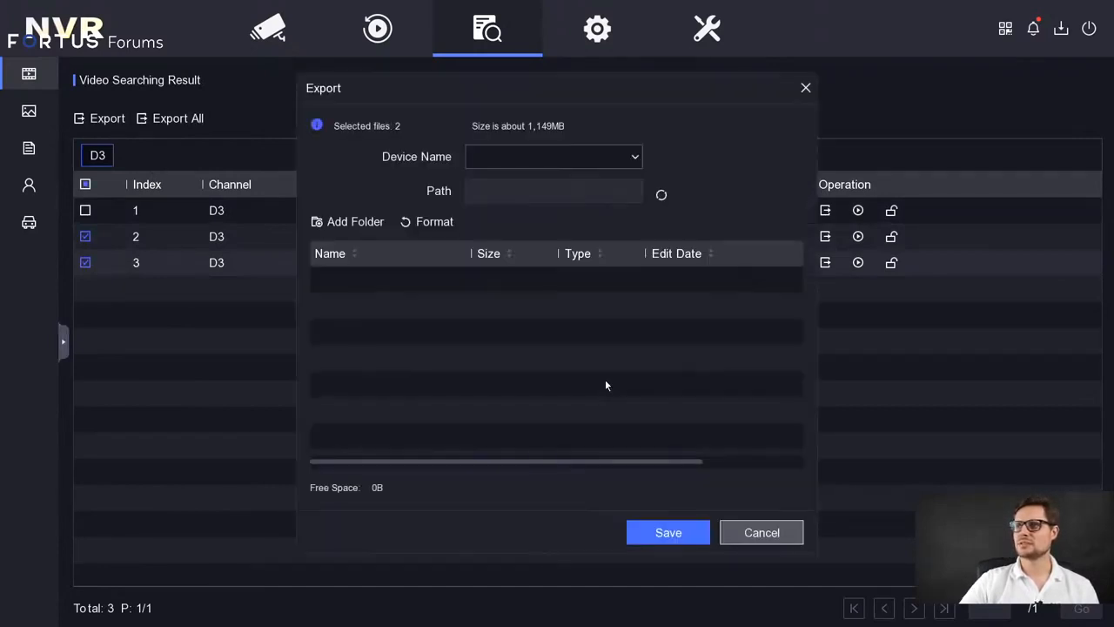
{"action": "left_click", "coordinate": [633, 159]}
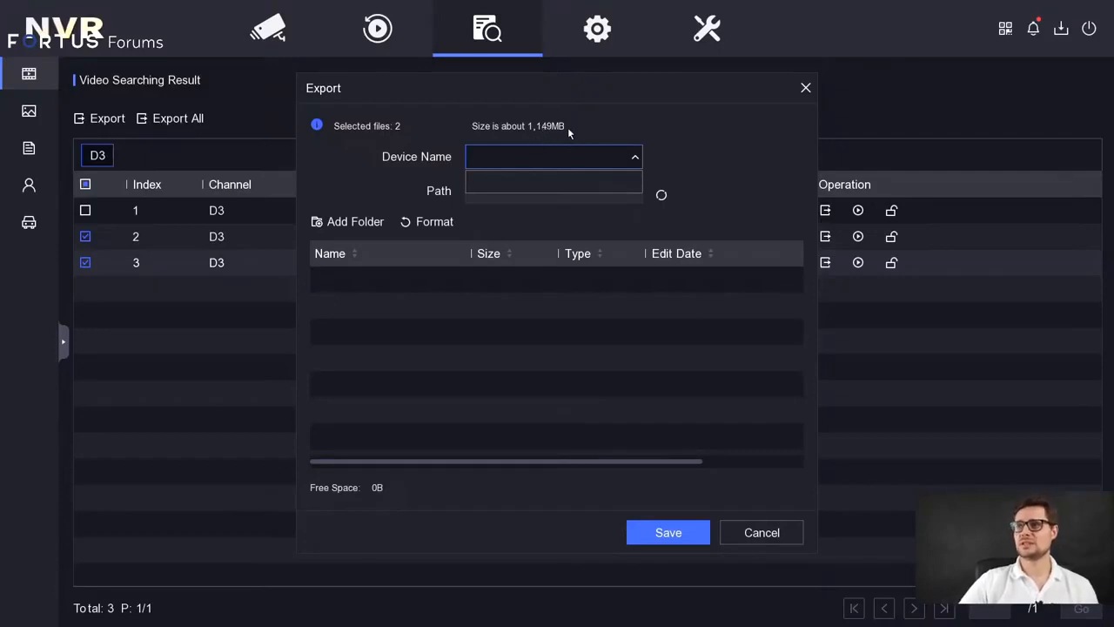
{"action": "left_click", "coordinate": [323, 172]}
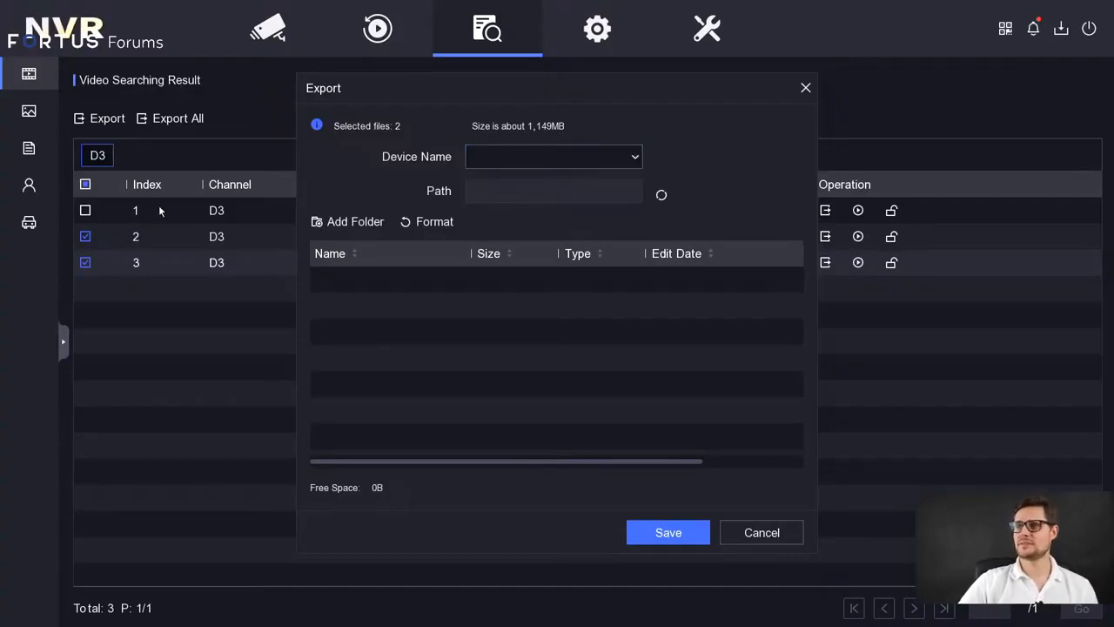
{"action": "left_click", "coordinate": [760, 534]}
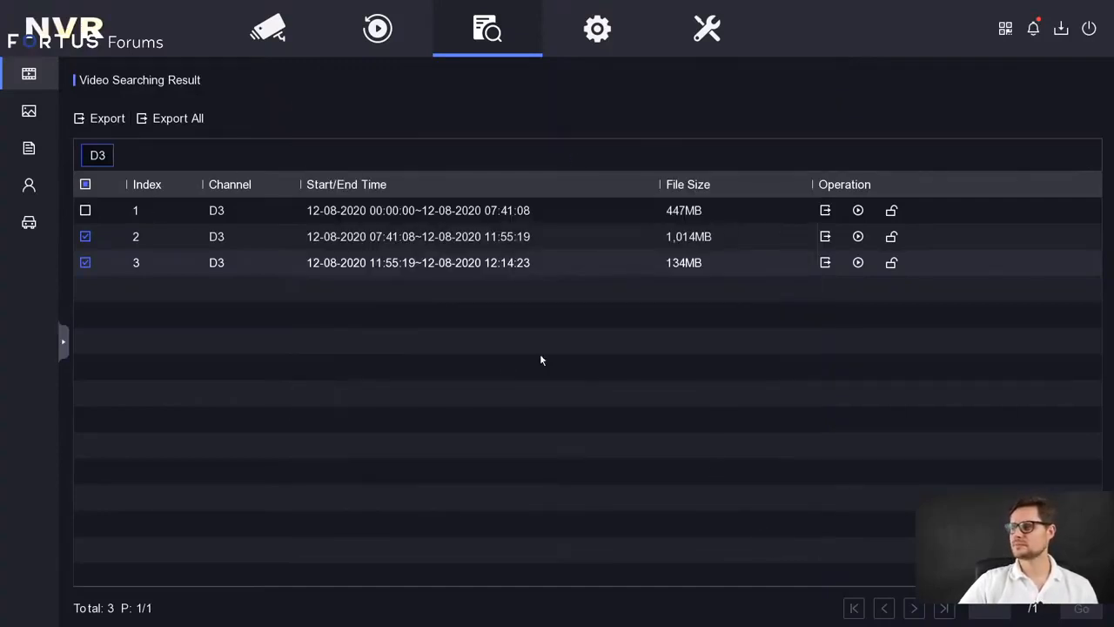
Step: Search today's pictures of all types on channel D2
{"action": "left_click", "coordinate": [40, 114]}
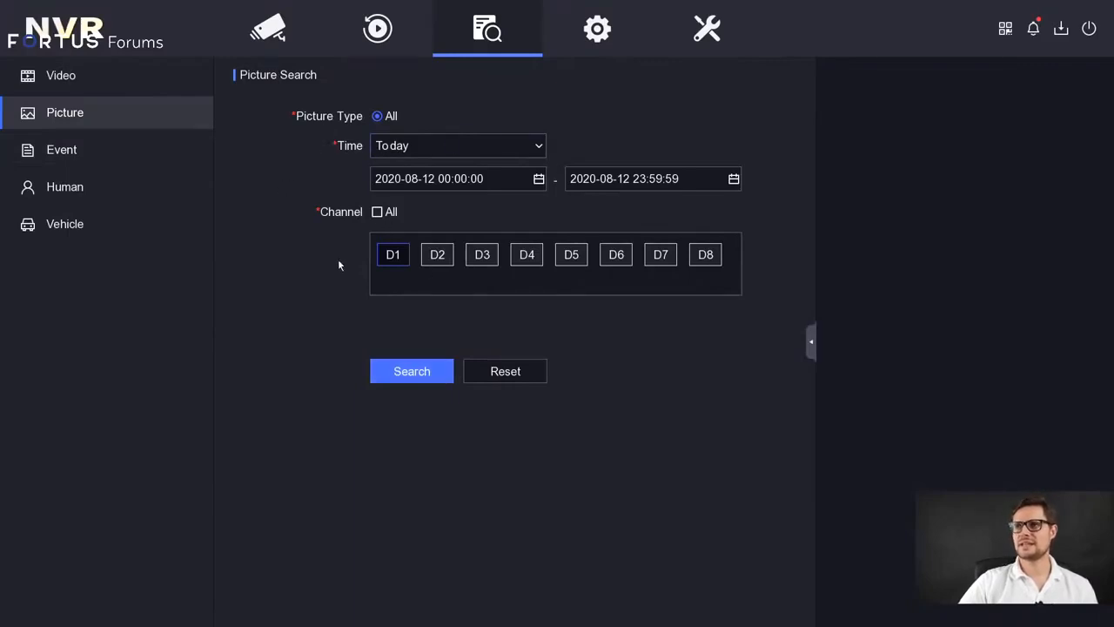
{"action": "left_click", "coordinate": [471, 261]}
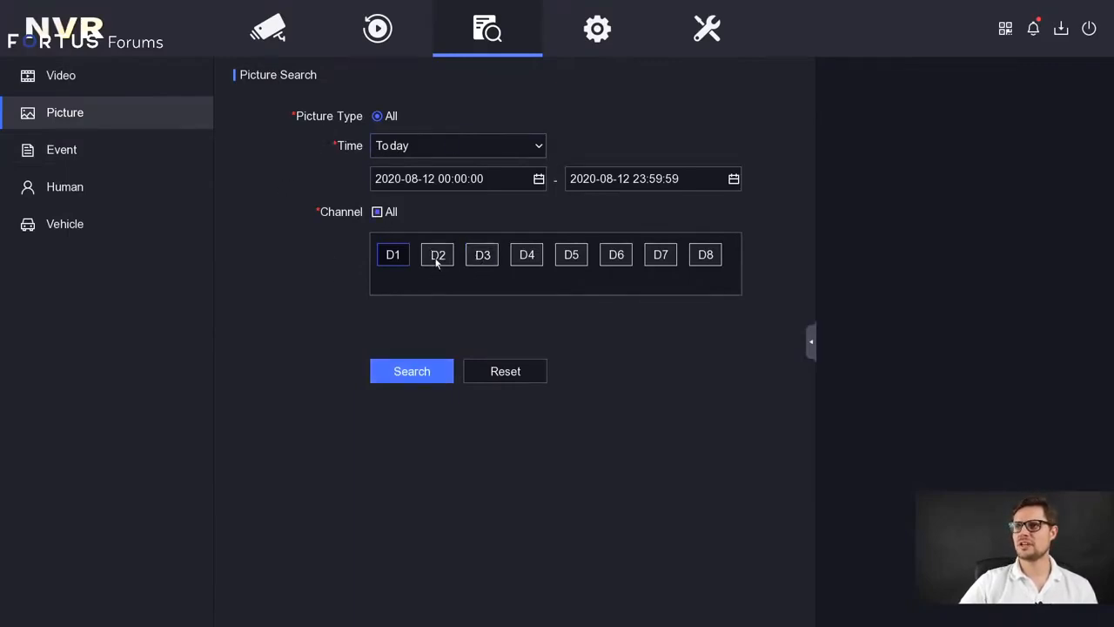
{"action": "left_click", "coordinate": [412, 373]}
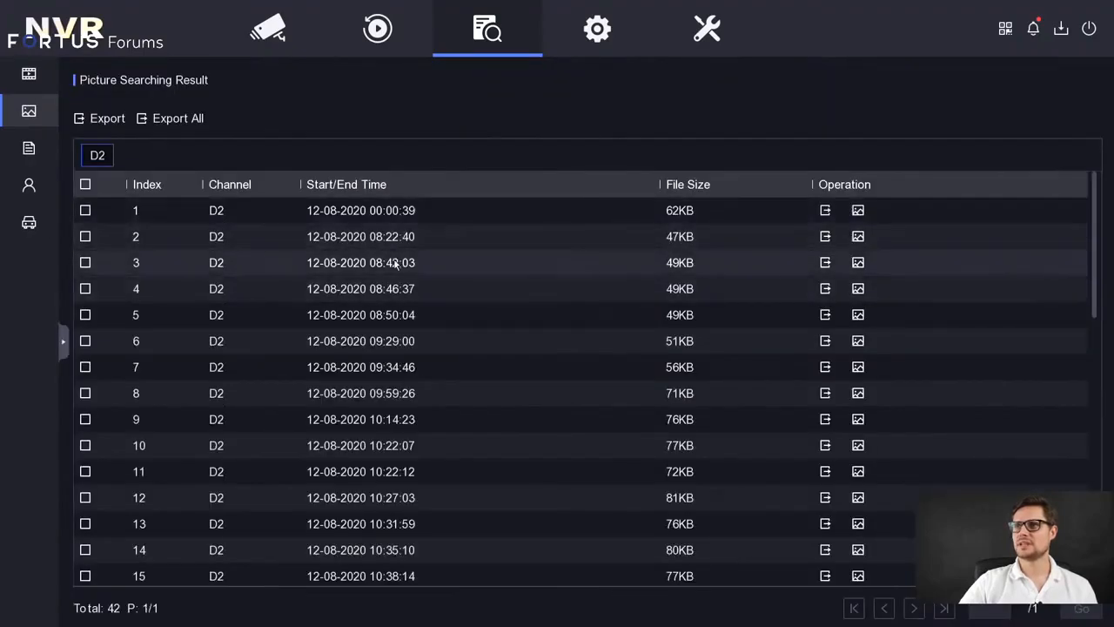
Step: Preview the D2 pictures from 08:42:03 and 09:59:26, closing the viewer after each one
{"action": "left_click", "coordinate": [859, 262]}
{"action": "left_click", "coordinate": [675, 200]}
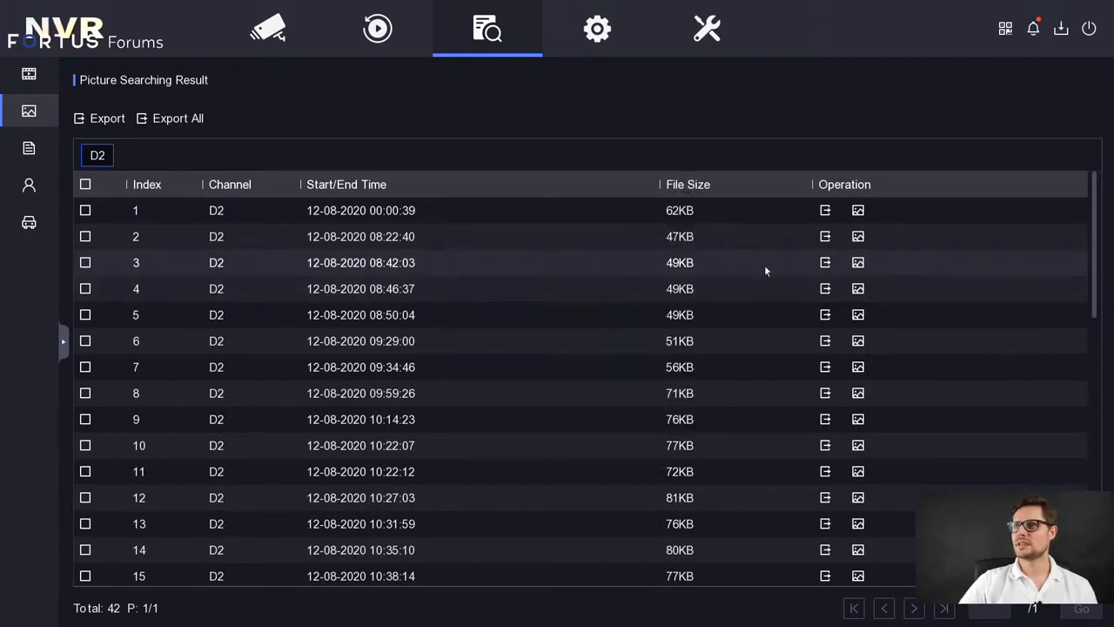
{"action": "left_click", "coordinate": [858, 392]}
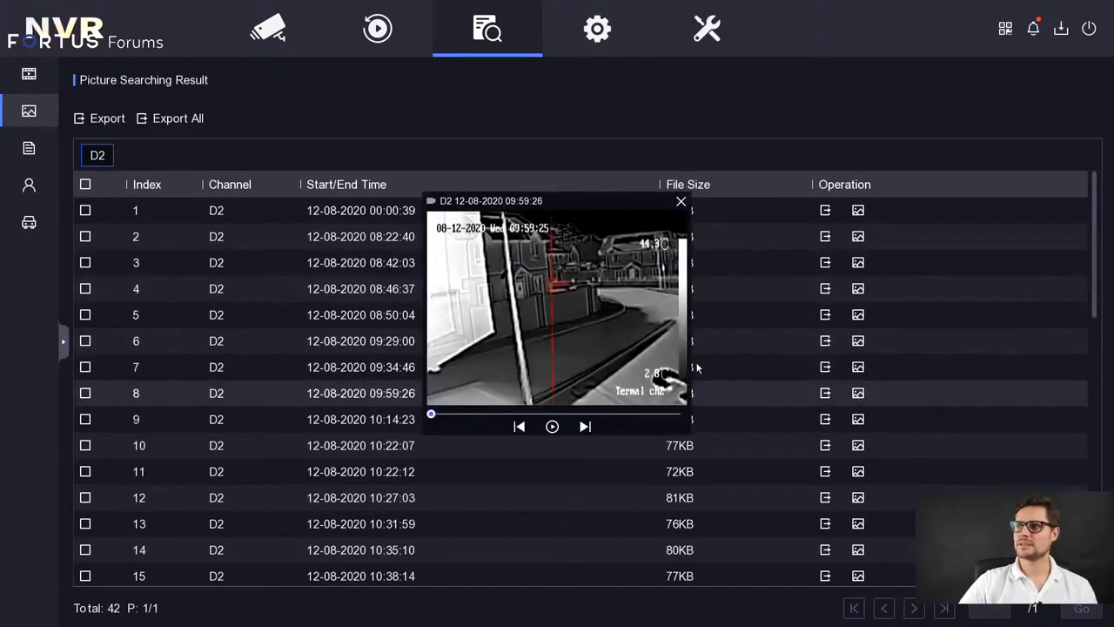
{"action": "left_click", "coordinate": [682, 202]}
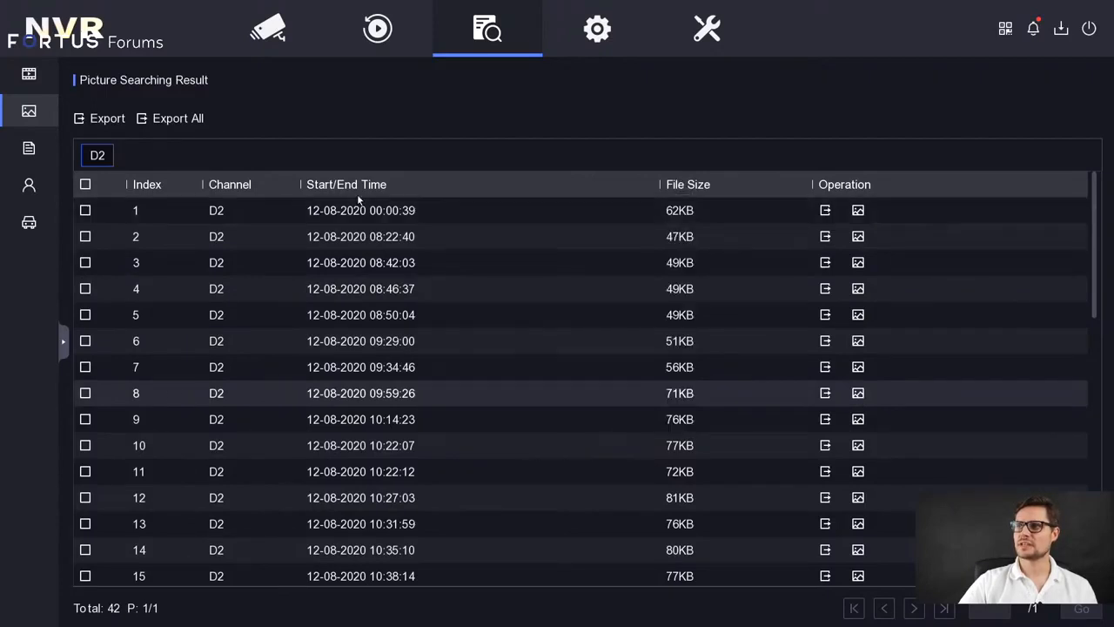
Step: Browse the event types for the event search, trying Line Crossing, and search today's events on channel D2 with type All
{"action": "left_click", "coordinate": [29, 74]}
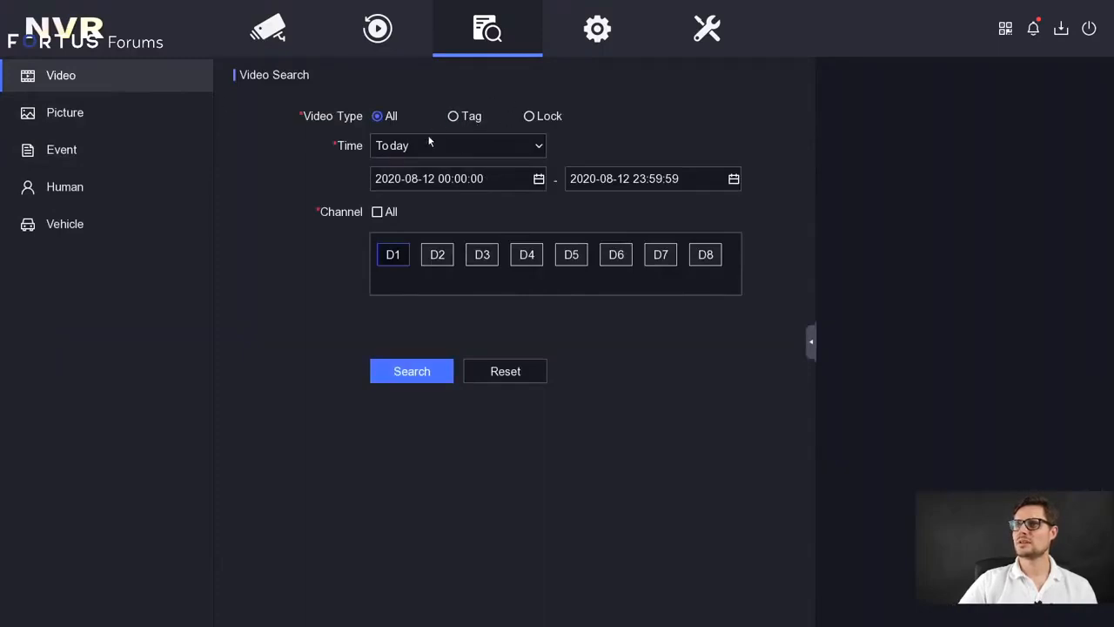
{"action": "left_click", "coordinate": [82, 152]}
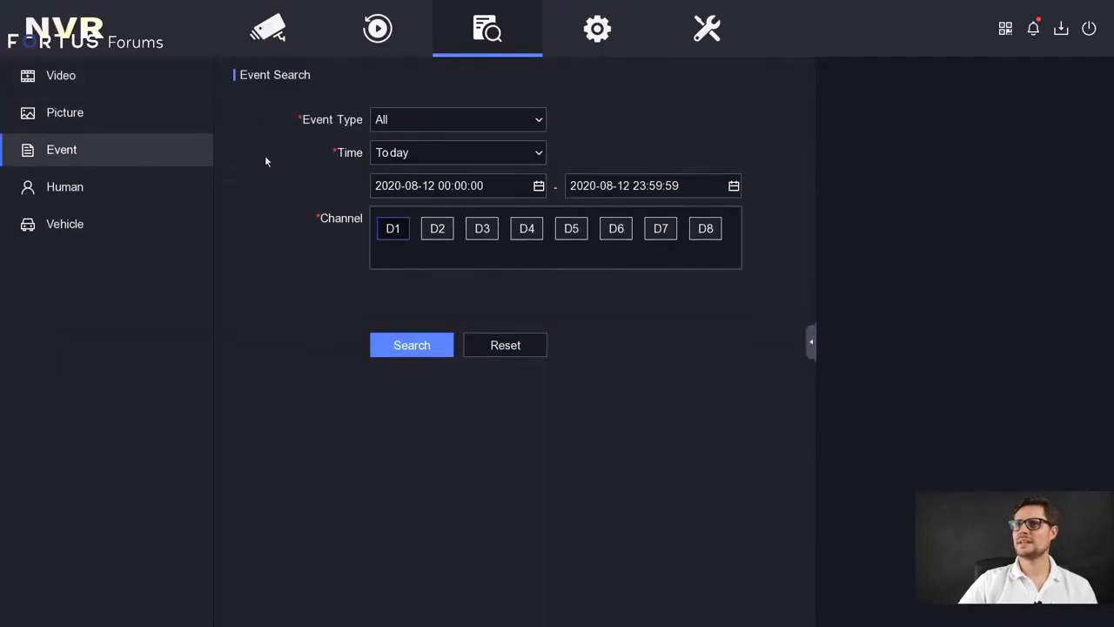
{"action": "left_click", "coordinate": [427, 121]}
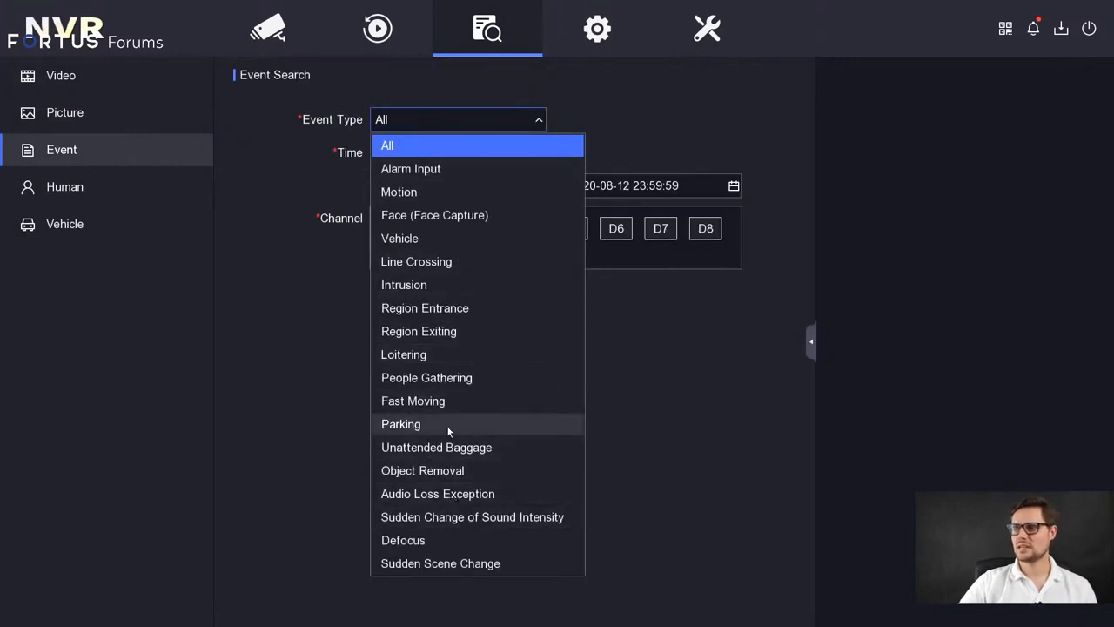
{"action": "left_click", "coordinate": [442, 264]}
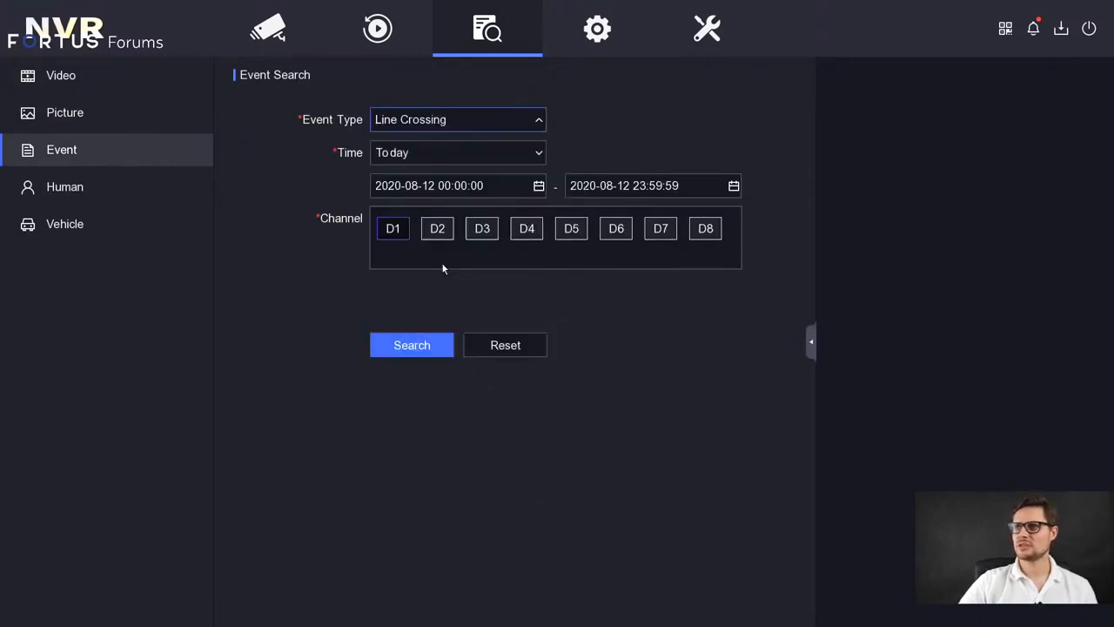
{"action": "left_click", "coordinate": [426, 122]}
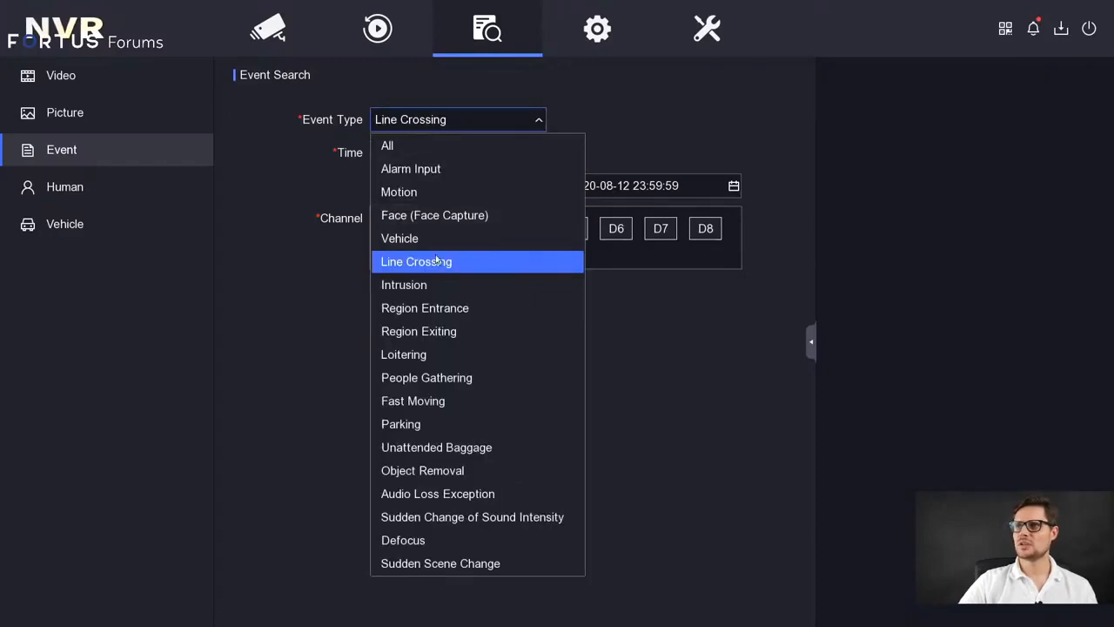
{"action": "left_click", "coordinate": [399, 146]}
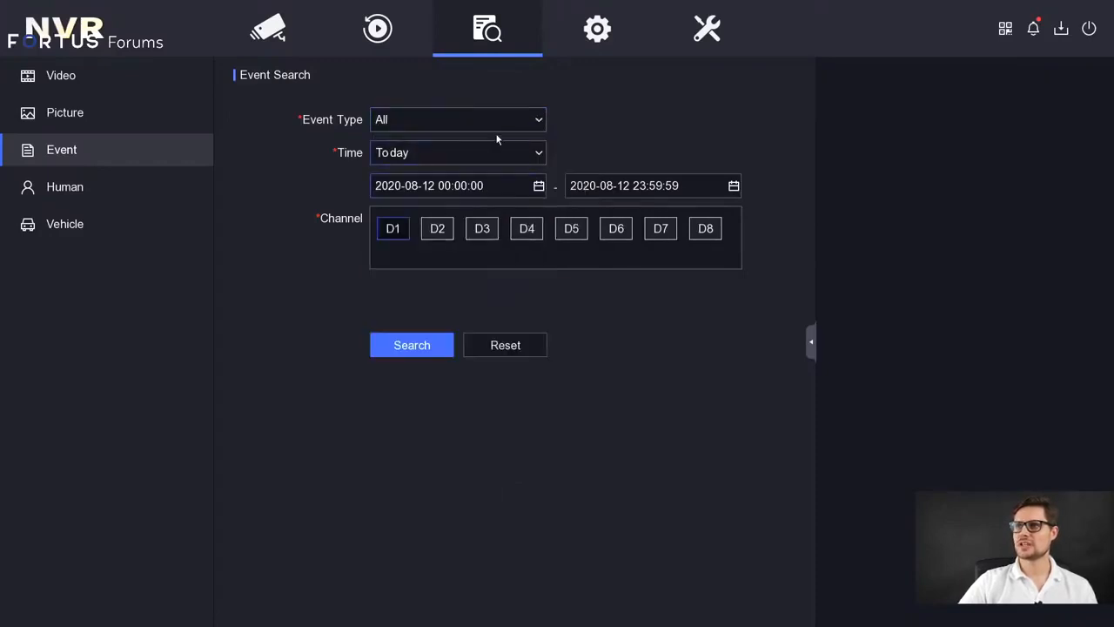
{"action": "left_click", "coordinate": [434, 232]}
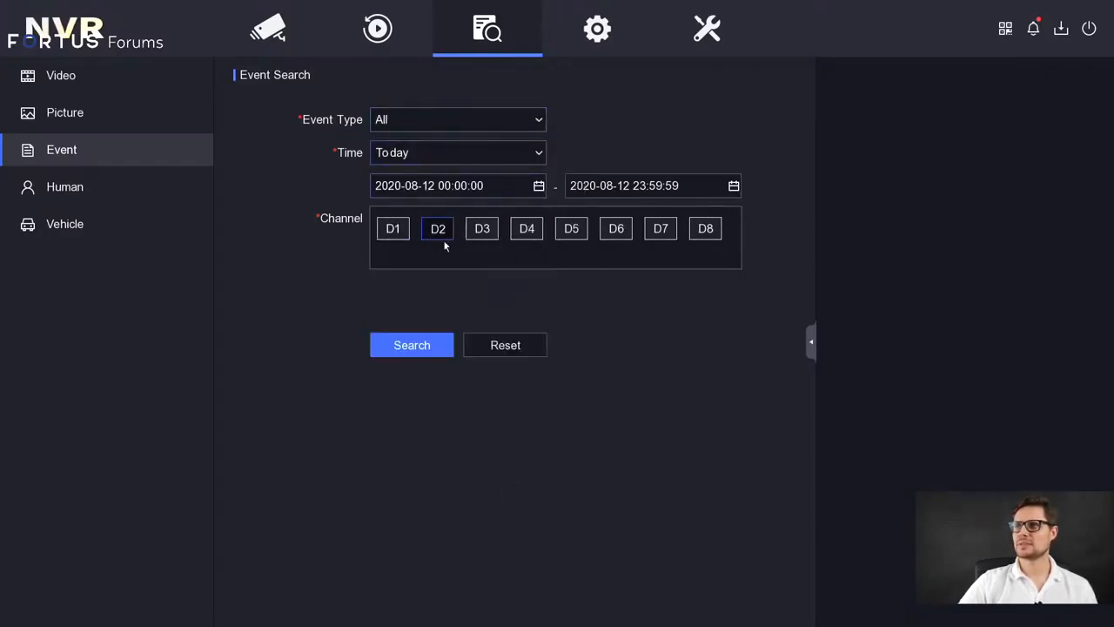
{"action": "left_click", "coordinate": [416, 345]}
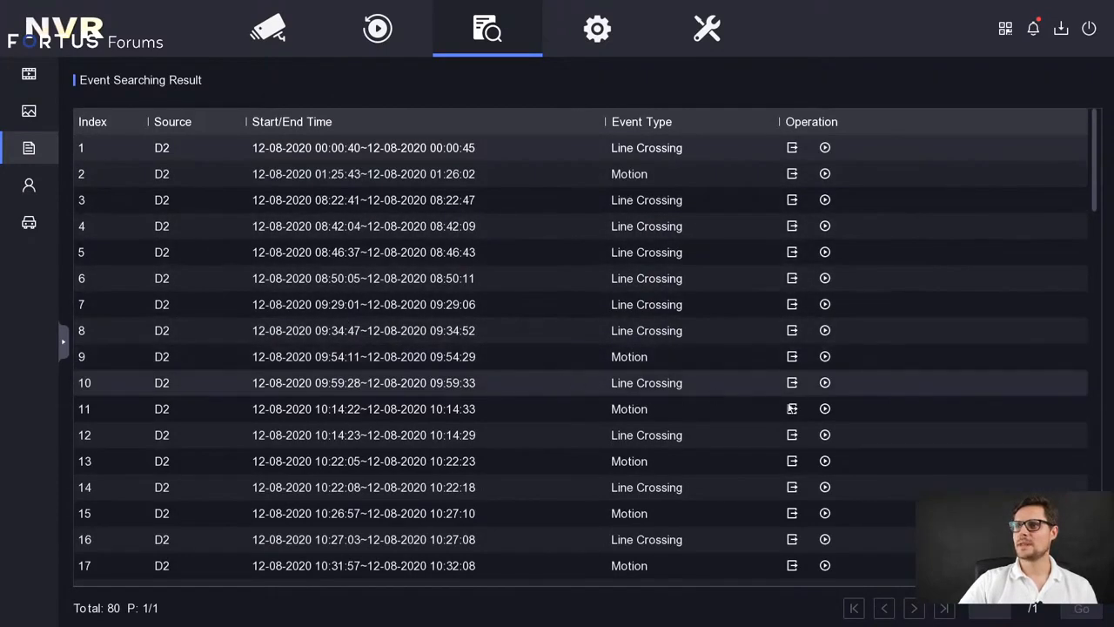
Step: Play the D2 line crossing clips starting at 09:59:28 and 10:14:23, closing the player after each
{"action": "left_click", "coordinate": [824, 384]}
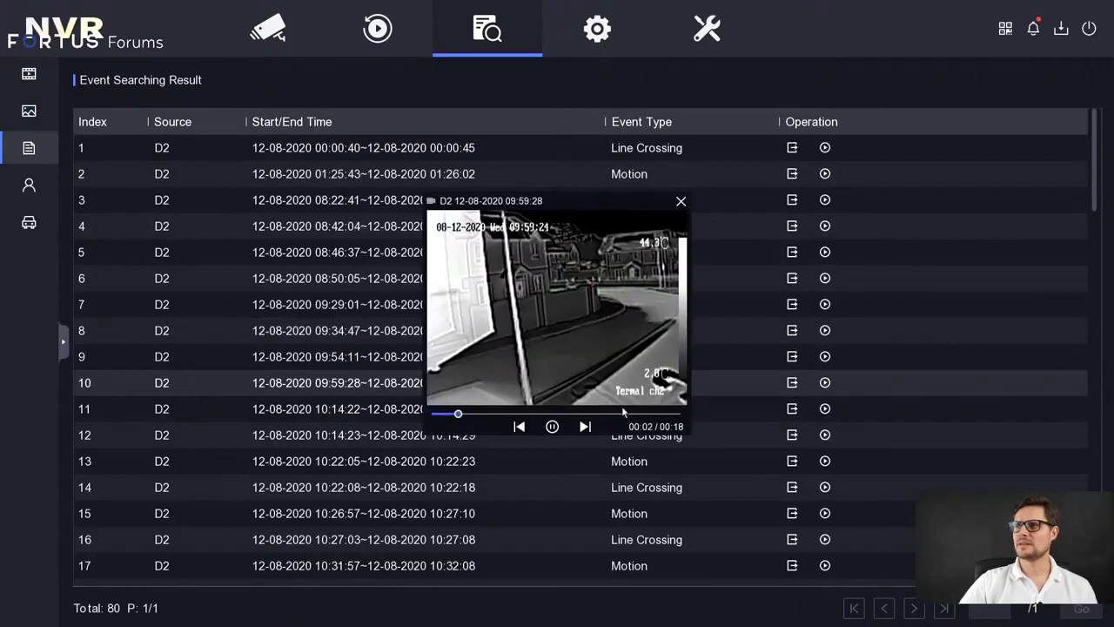
{"action": "left_click", "coordinate": [681, 202]}
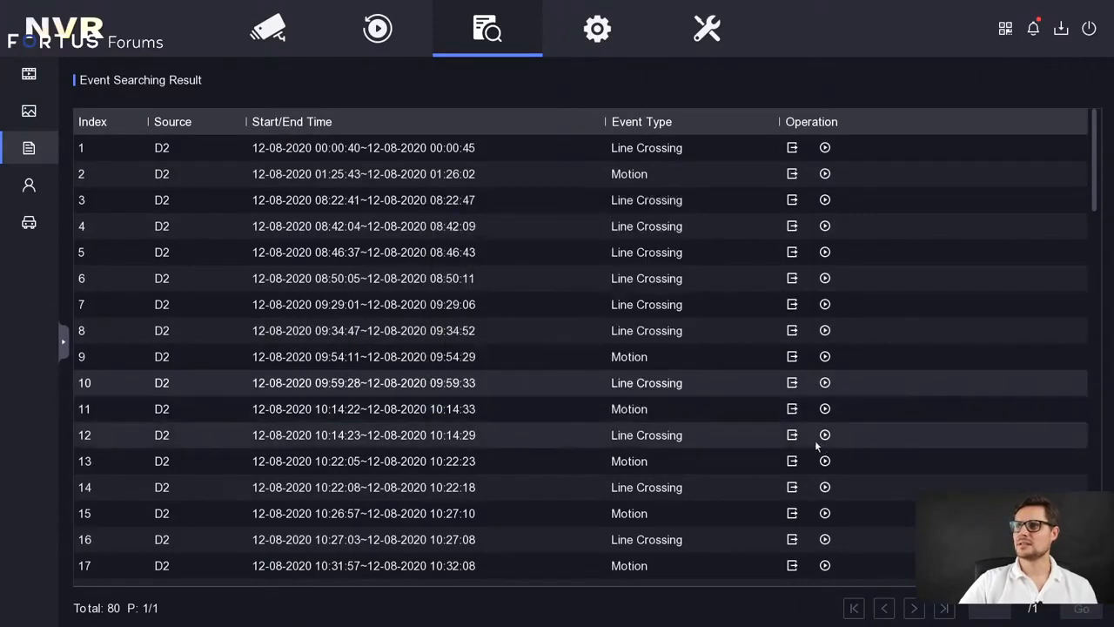
{"action": "left_click", "coordinate": [825, 436]}
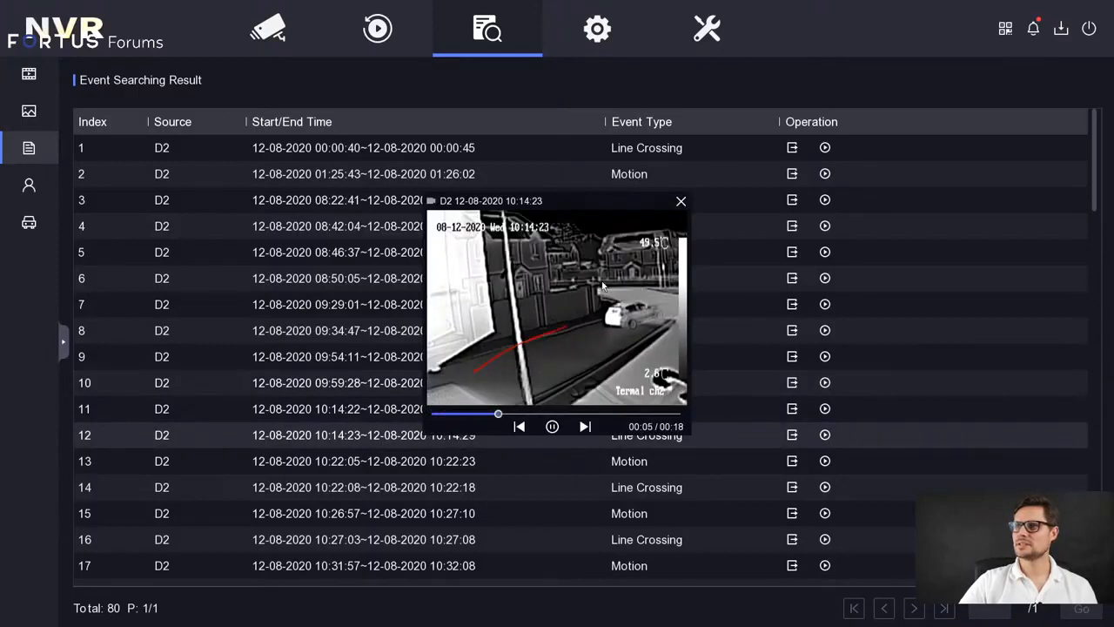
{"action": "left_click", "coordinate": [680, 204]}
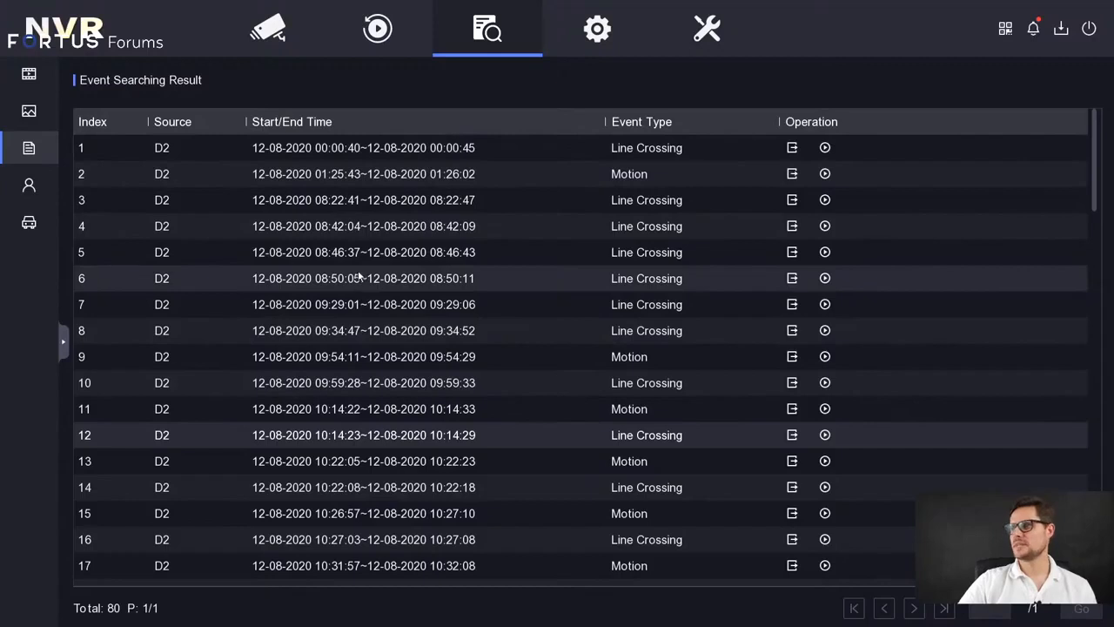
Step: View the human search form, and set the vehicle search to channel D4, leaving the licence plate number empty
{"action": "left_click", "coordinate": [29, 184]}
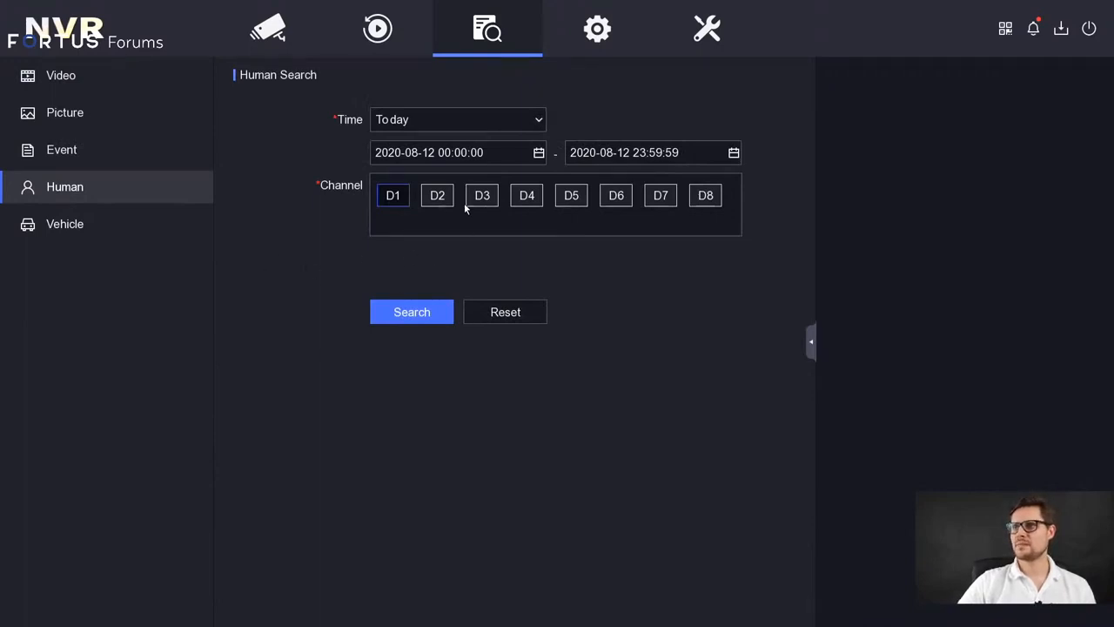
{"action": "left_click", "coordinate": [78, 225]}
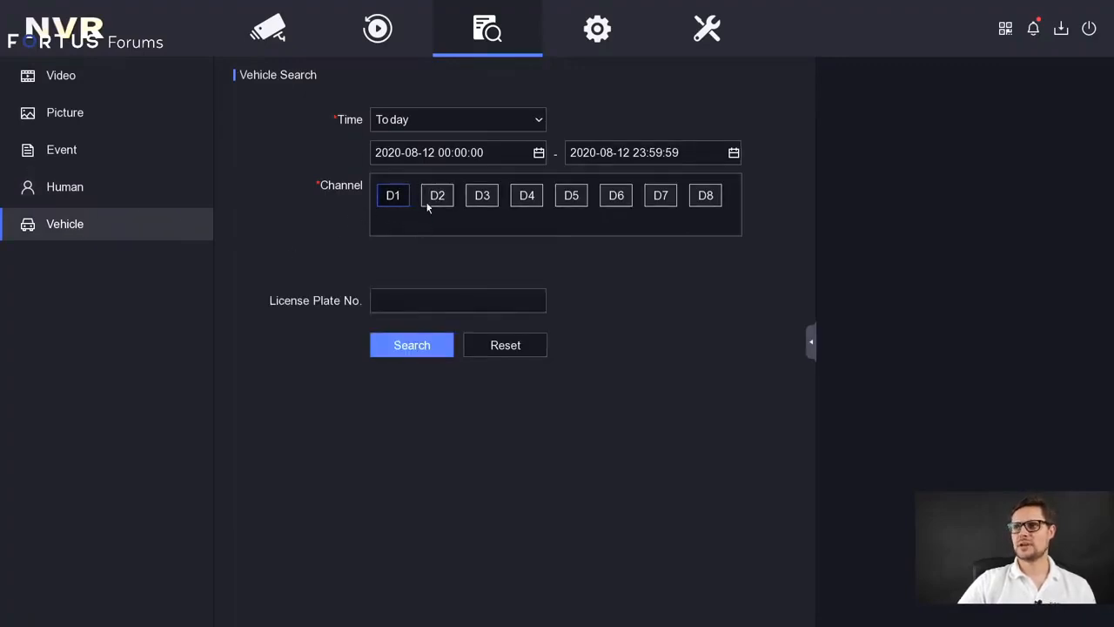
{"action": "left_click", "coordinate": [520, 202]}
{"action": "left_click", "coordinate": [414, 300]}
{"action": "right_click", "coordinate": [369, 302]}
{"action": "left_click", "coordinate": [332, 311]}
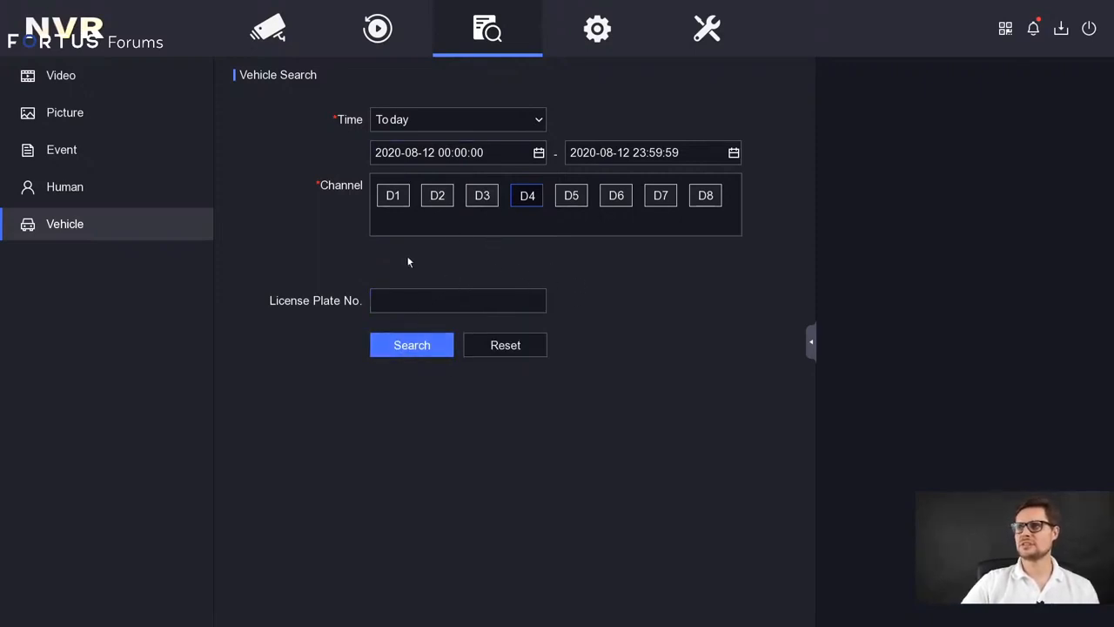
Step: Search today's vehicle records on channel D4, and return to the video search form
{"action": "left_click", "coordinate": [434, 352]}
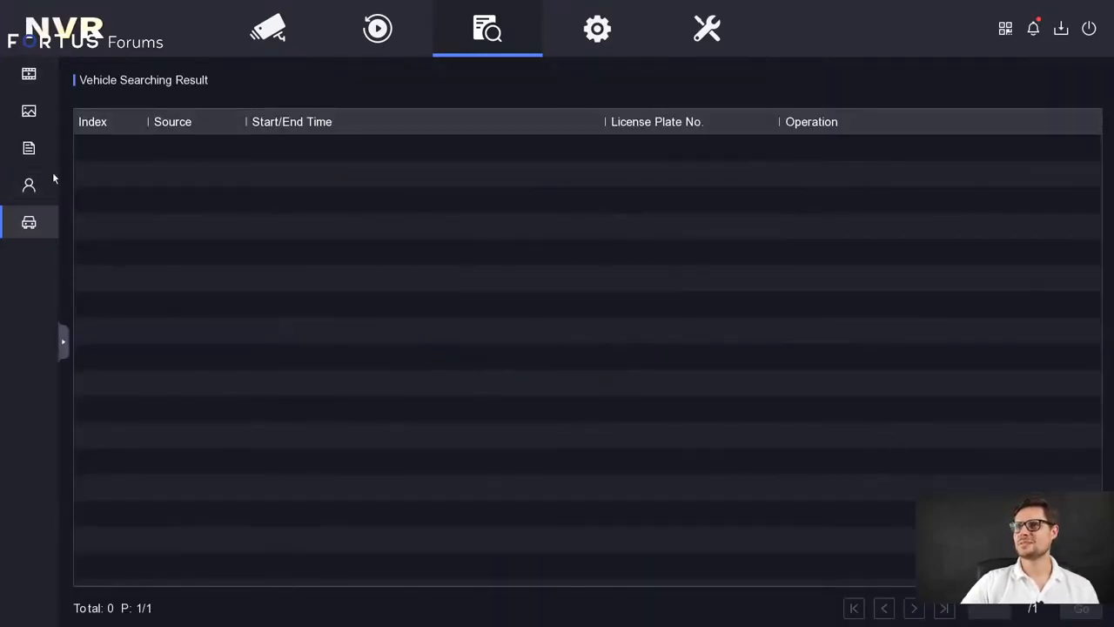
{"action": "left_click", "coordinate": [31, 77]}
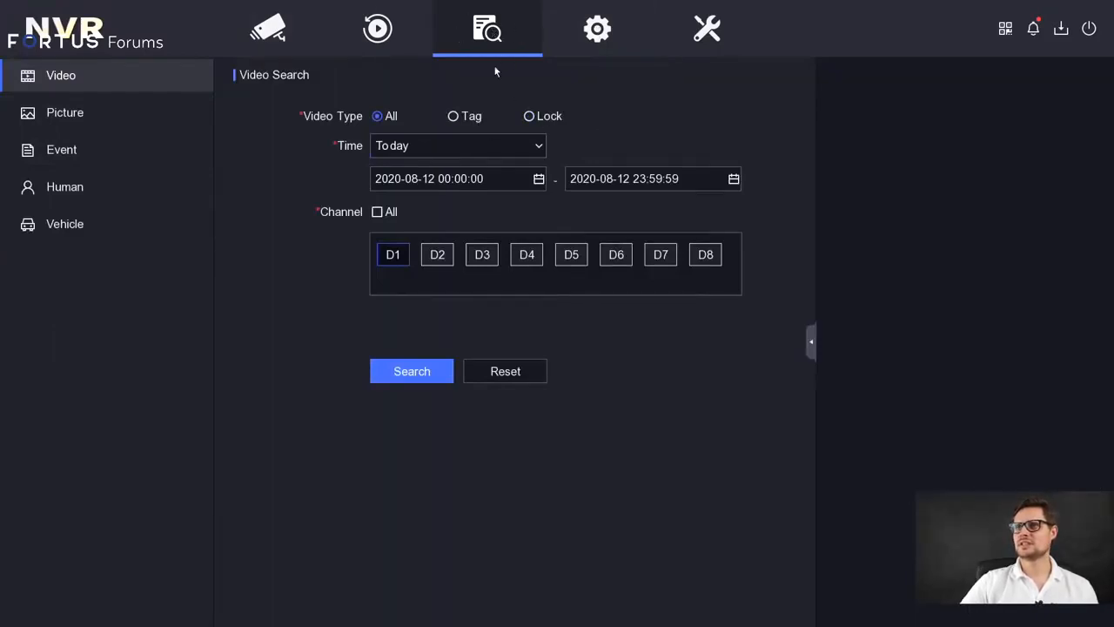
Step: Examine the general system settings, listing the resolution options and switching NTP Time Sync on and back off
{"action": "left_click", "coordinate": [601, 33]}
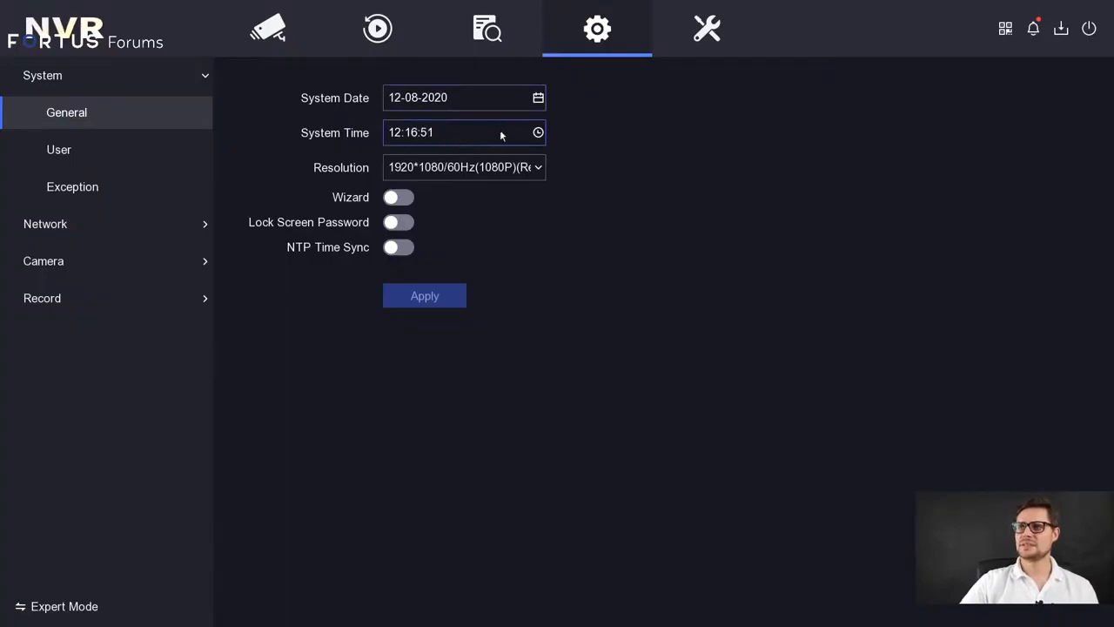
{"action": "left_click", "coordinate": [498, 170]}
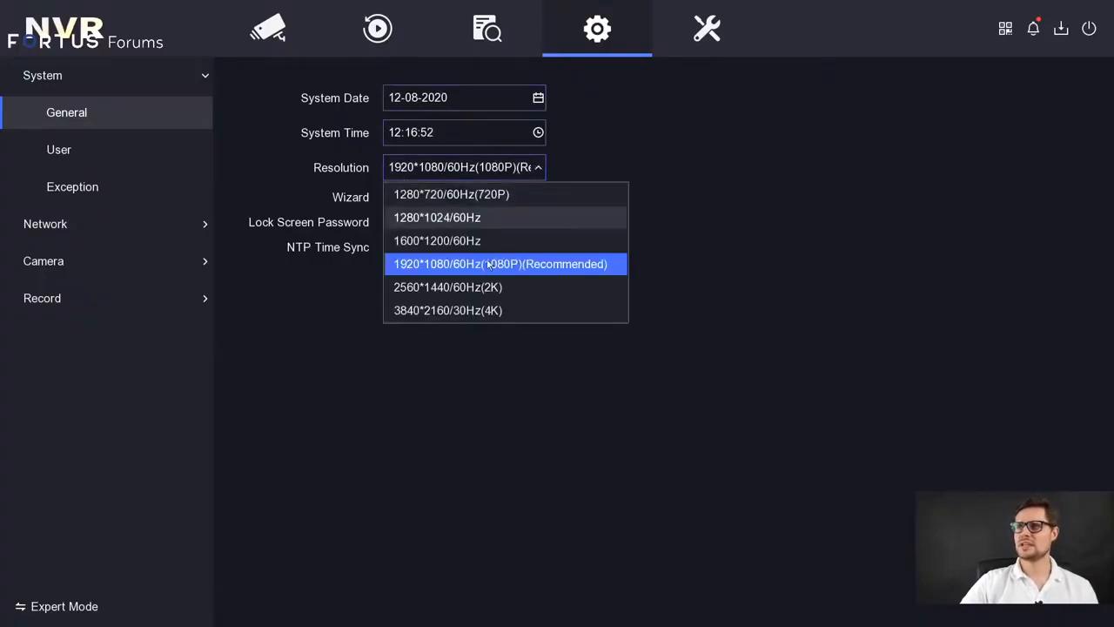
{"action": "left_click", "coordinate": [458, 327]}
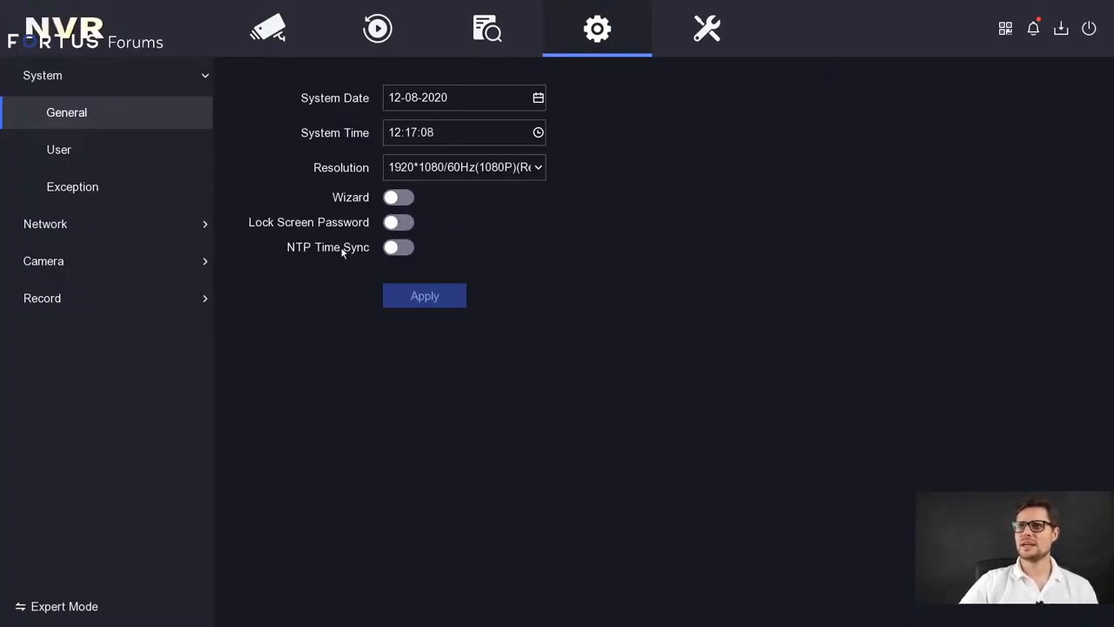
{"action": "left_click", "coordinate": [407, 248]}
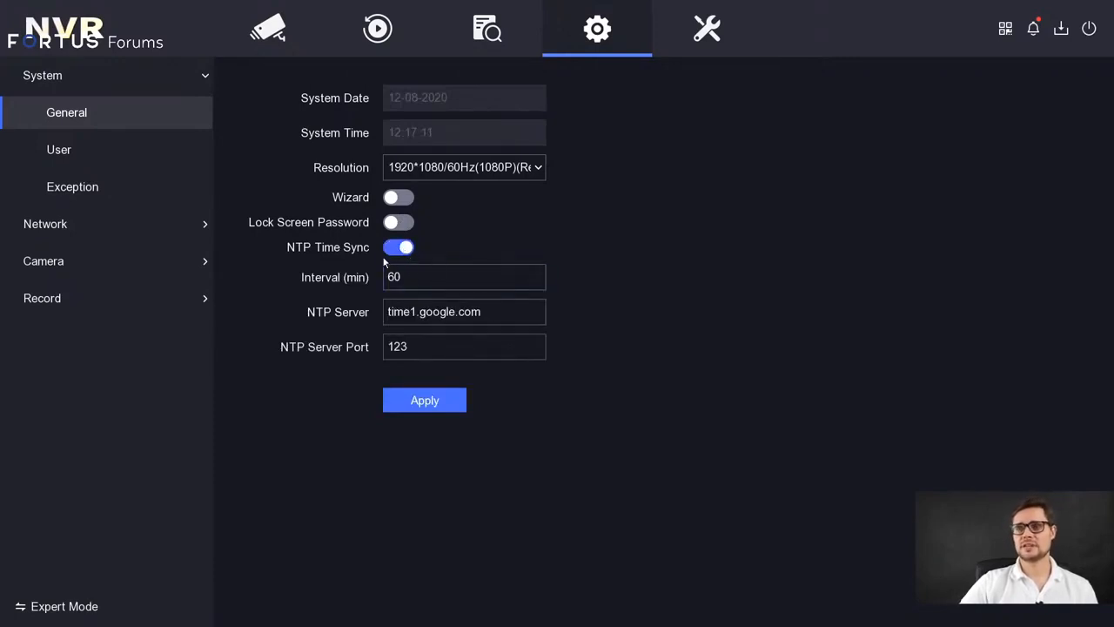
{"action": "left_click", "coordinate": [397, 252]}
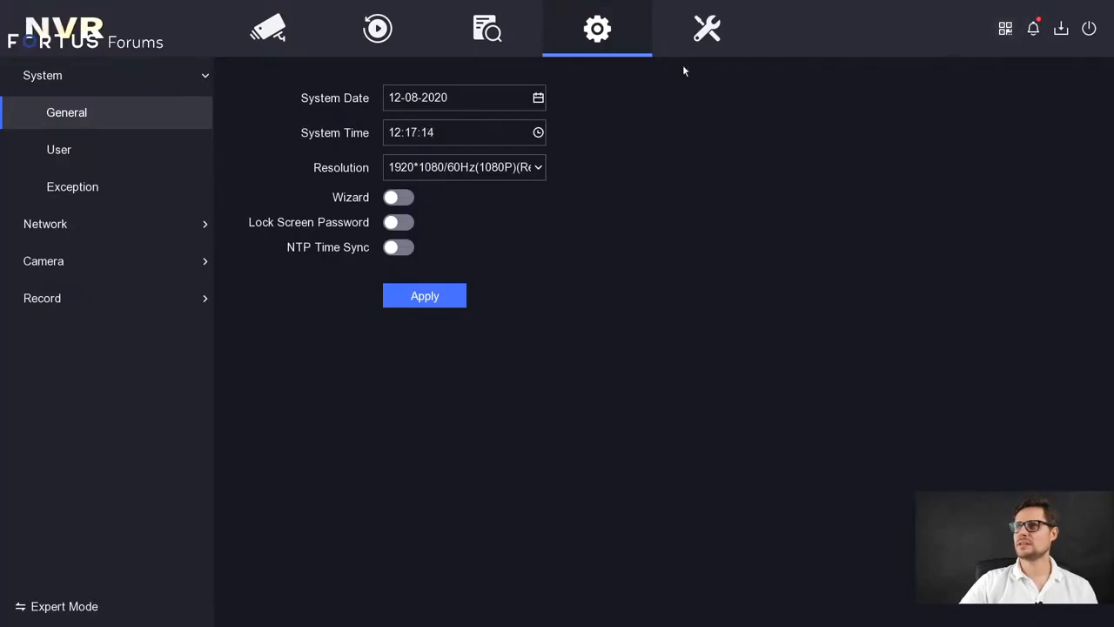
Step: View the user accounts and start adding a user, cancelling at the admin password confirmation
{"action": "left_click", "coordinate": [157, 151]}
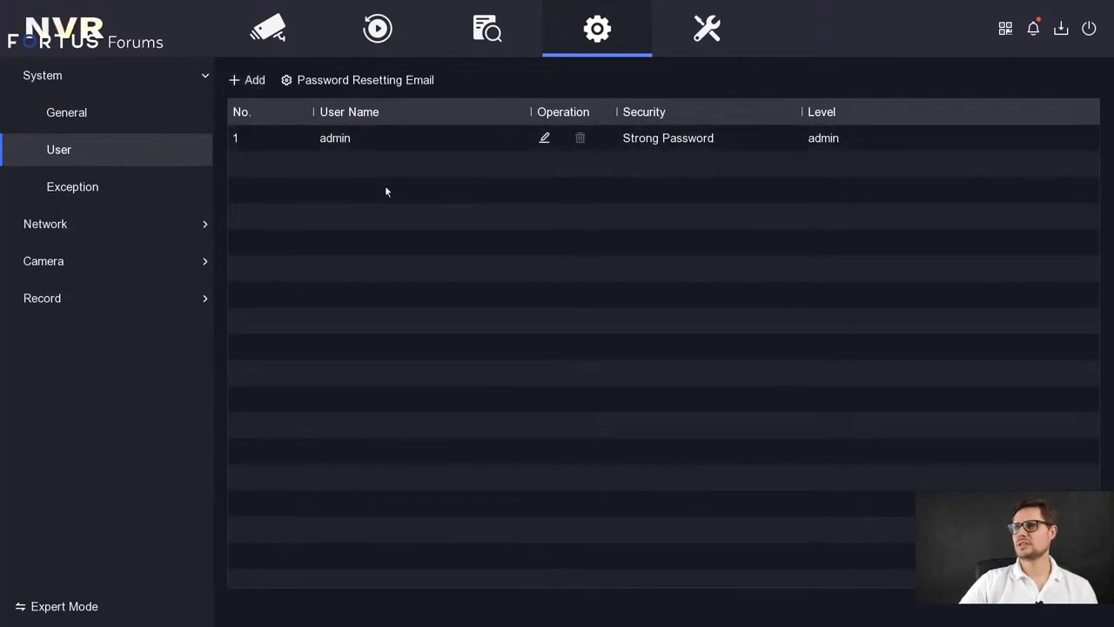
{"action": "left_click", "coordinate": [252, 81]}
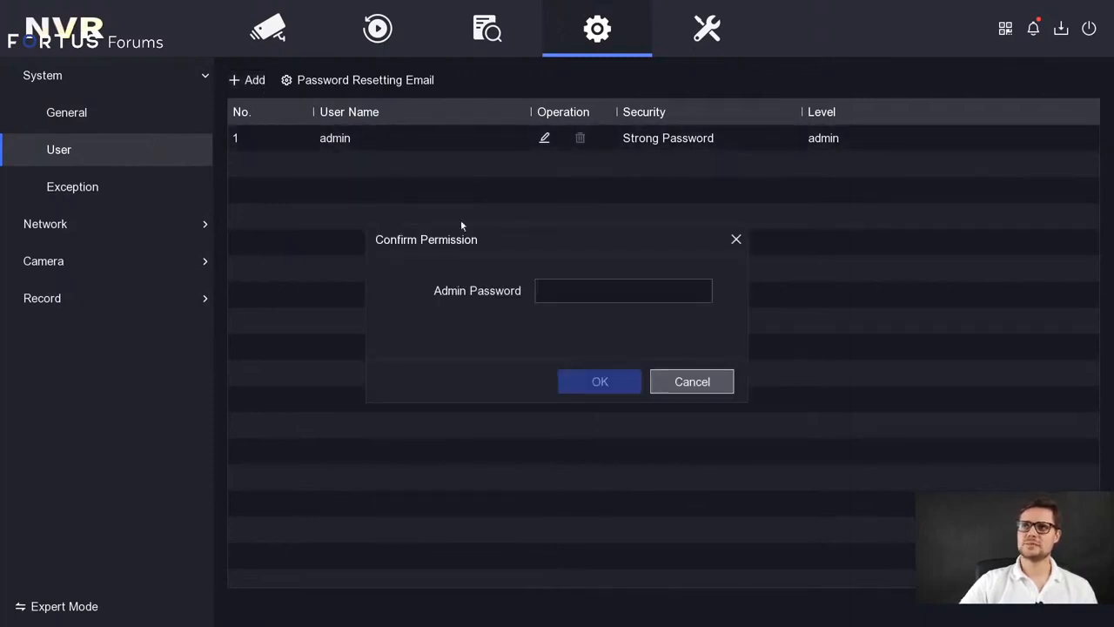
{"action": "left_click", "coordinate": [624, 295]}
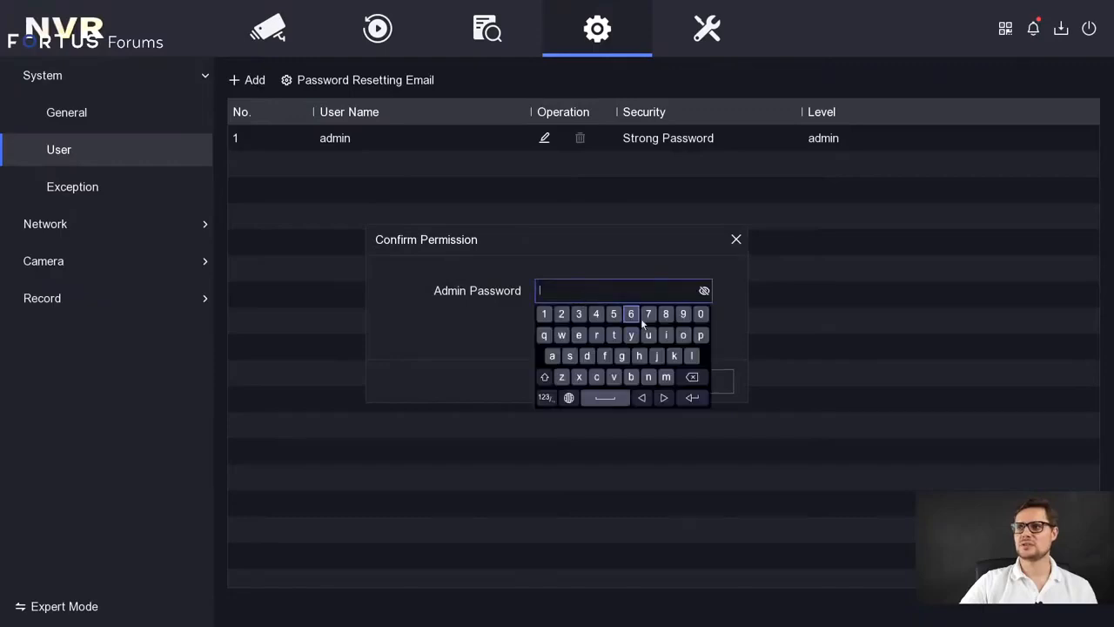
{"action": "left_click", "coordinate": [483, 351]}
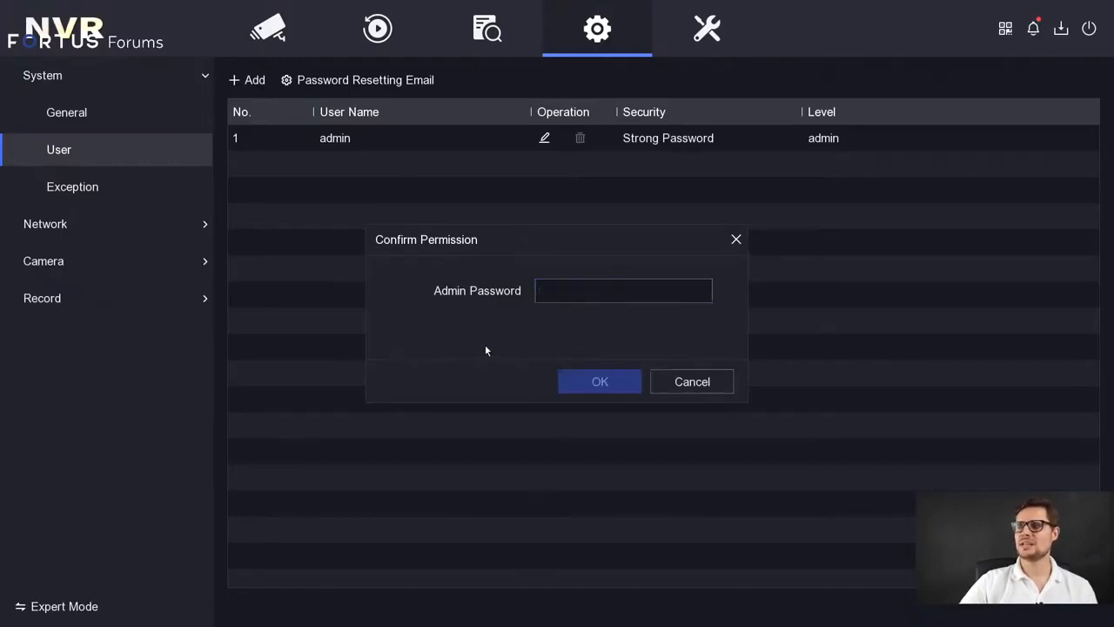
{"action": "left_click", "coordinate": [698, 388]}
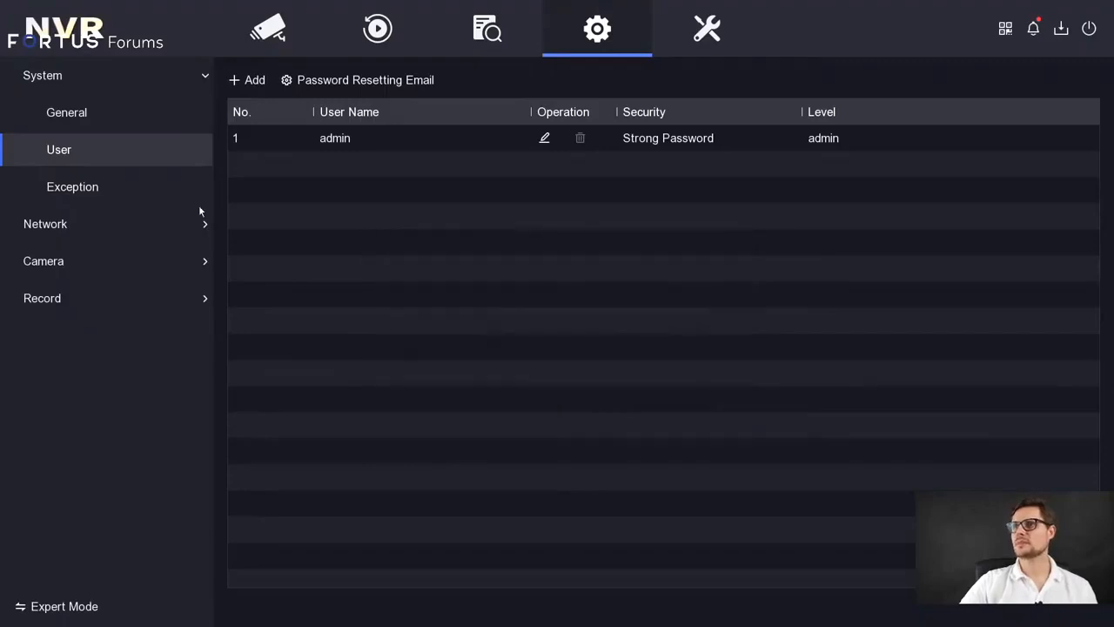
Step: Examine the exception settings, comparing the linkage options for HDD Error, Network Disconnected and HDD Full, ending on HDD Error
{"action": "left_click", "coordinate": [141, 188]}
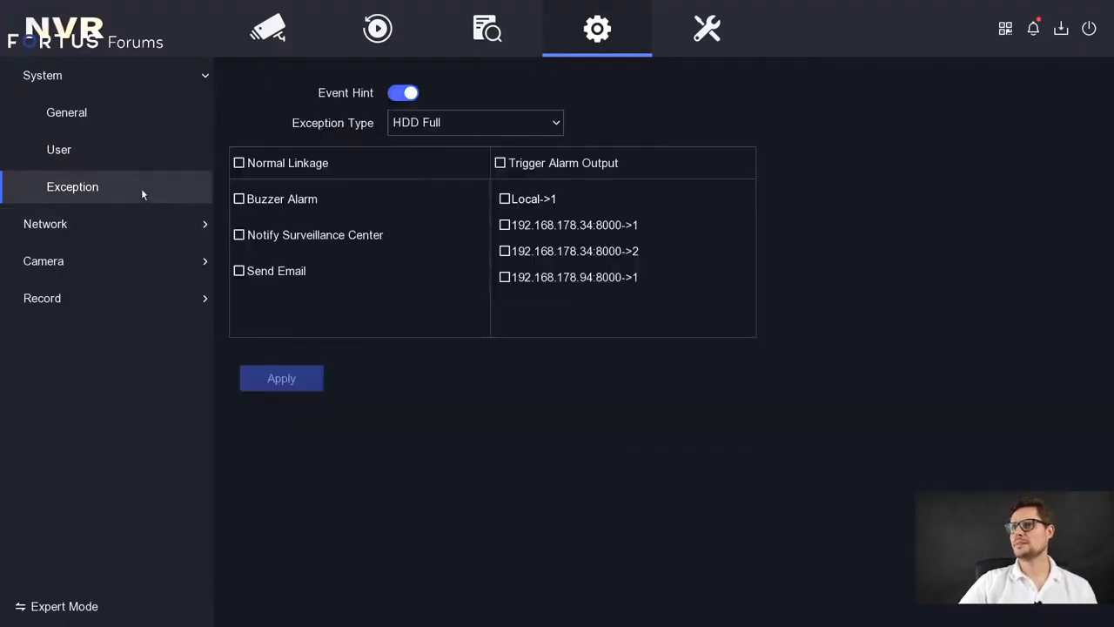
{"action": "left_click", "coordinate": [444, 131]}
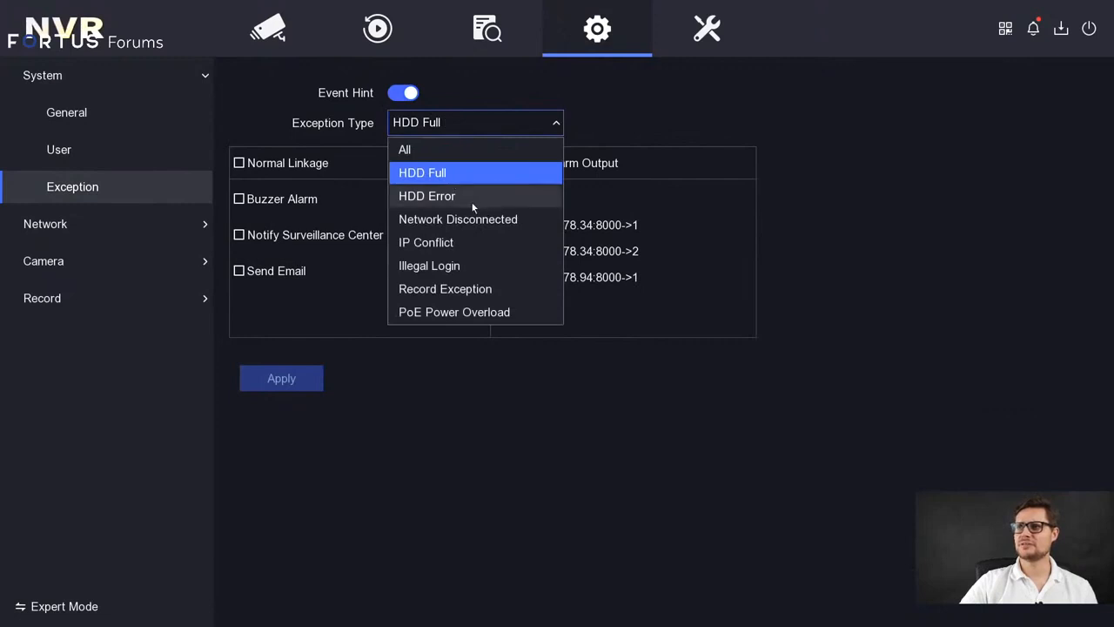
{"action": "left_click", "coordinate": [471, 202]}
{"action": "left_click", "coordinate": [463, 132]}
{"action": "left_click", "coordinate": [440, 220]}
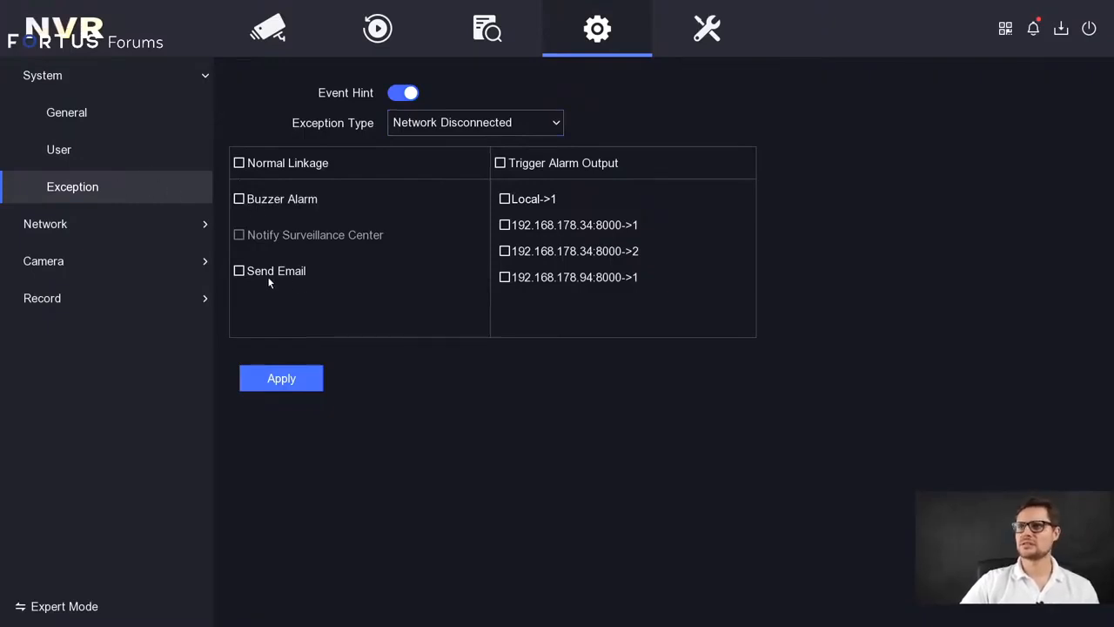
{"action": "left_click", "coordinate": [438, 120]}
{"action": "left_click", "coordinate": [475, 173]}
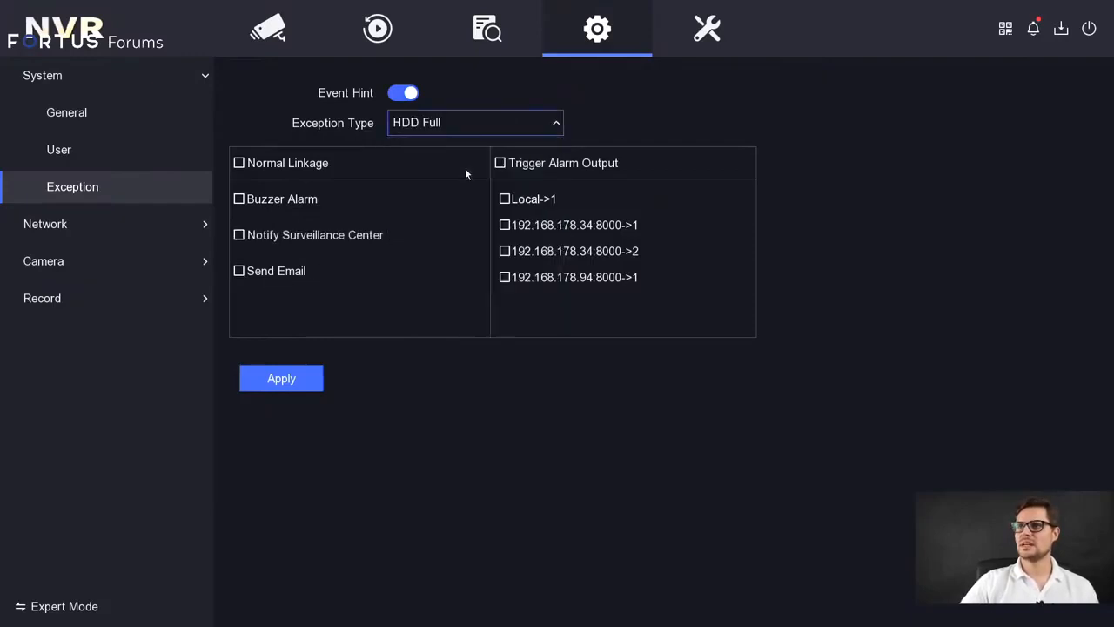
{"action": "left_click", "coordinate": [462, 123]}
{"action": "left_click", "coordinate": [453, 193]}
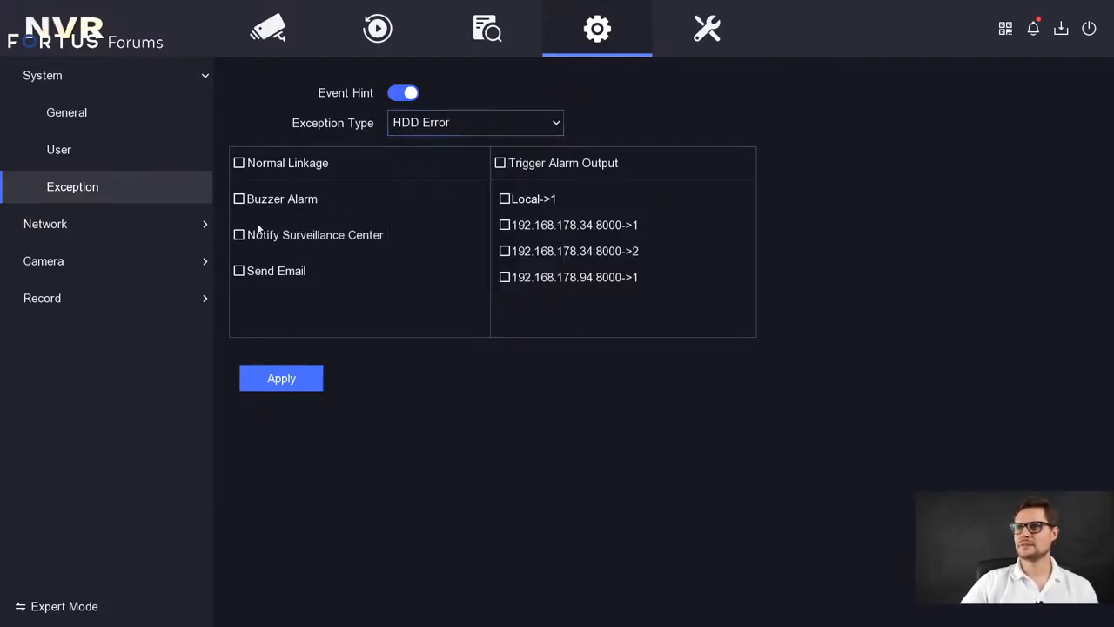
Step: View the general network settings, switching DHCP (IPv4) off and back on to see the manual address fields
{"action": "left_click", "coordinate": [104, 224]}
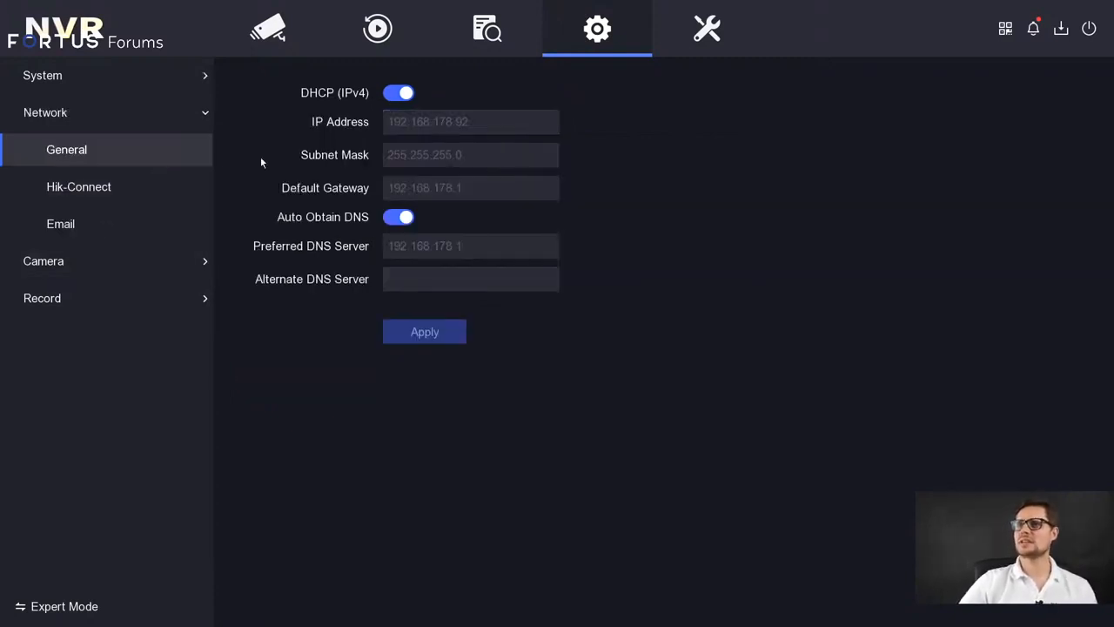
{"action": "left_click", "coordinate": [393, 96]}
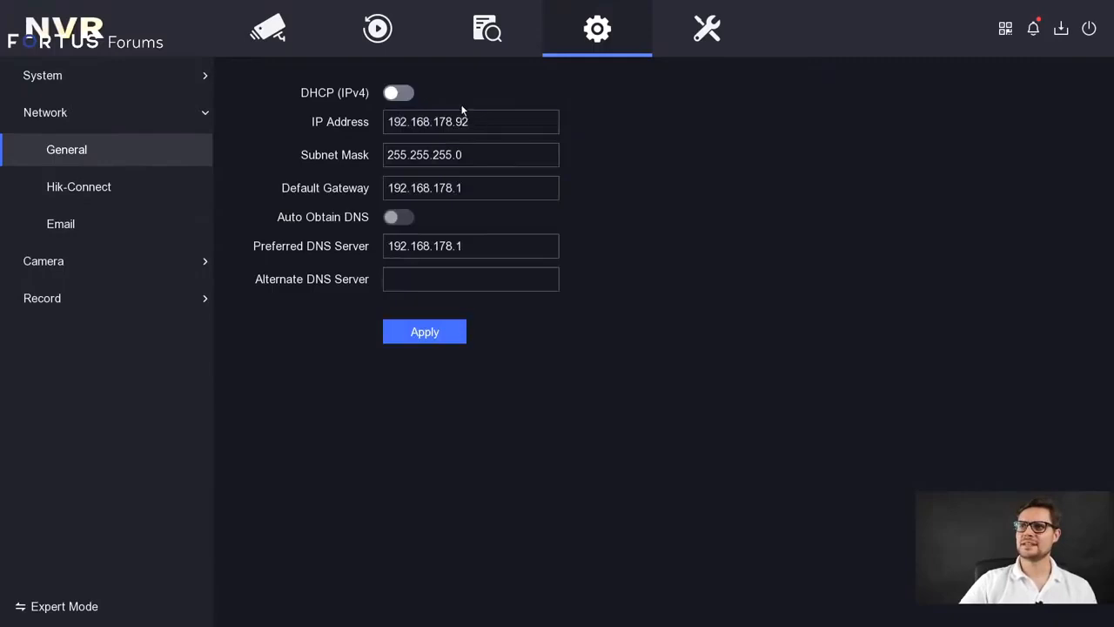
{"action": "left_click", "coordinate": [406, 94]}
{"action": "left_click", "coordinate": [125, 174]}
{"action": "left_click", "coordinate": [114, 157]}
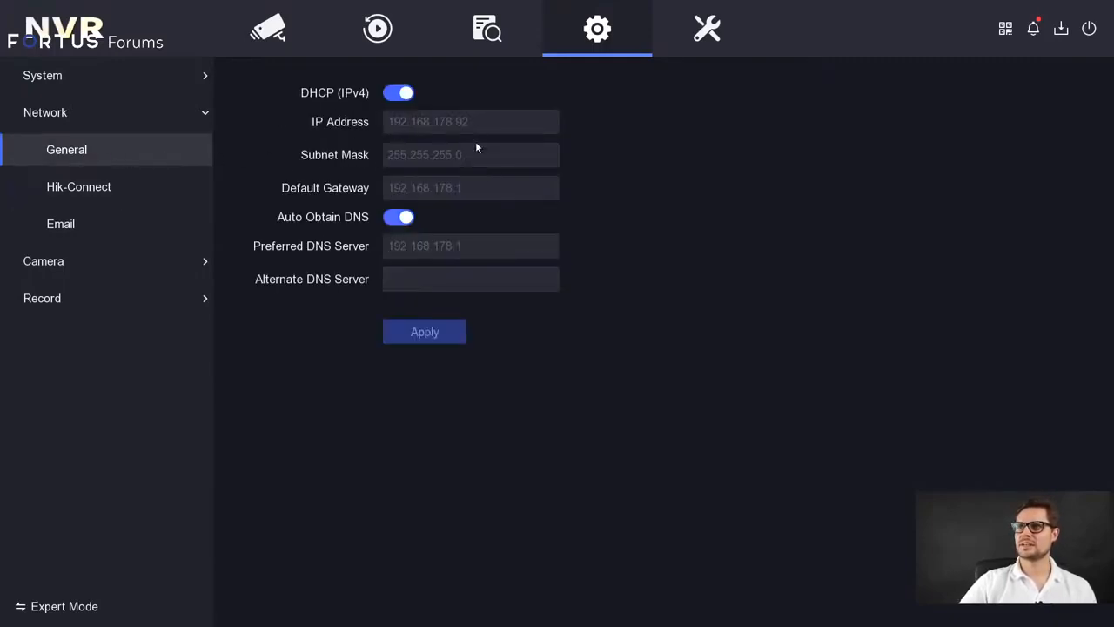
Step: Turn off Auto Obtain DNS and set the preferred DNS server to 8.8.8.8
{"action": "left_click", "coordinate": [406, 218]}
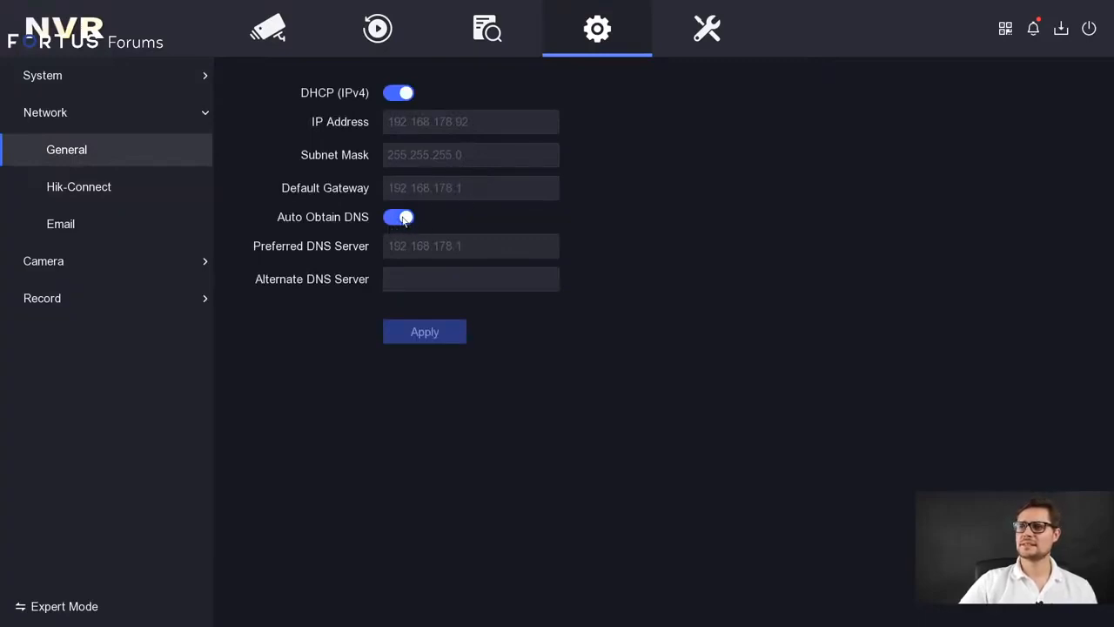
{"action": "left_click", "coordinate": [497, 253]}
{"action": "left_click", "coordinate": [448, 311]}
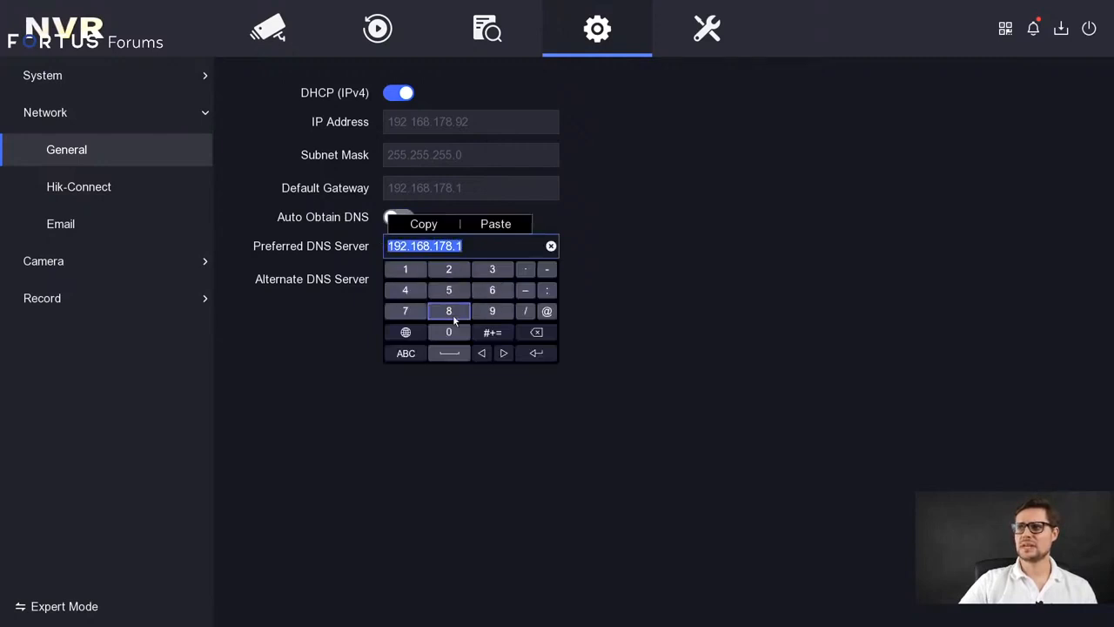
{"action": "left_click", "coordinate": [526, 270]}
{"action": "left_click", "coordinate": [449, 311]}
{"action": "left_click", "coordinate": [525, 270]}
{"action": "left_click", "coordinate": [449, 311]}
{"action": "left_click", "coordinate": [525, 270]}
{"action": "left_click", "coordinate": [449, 310]}
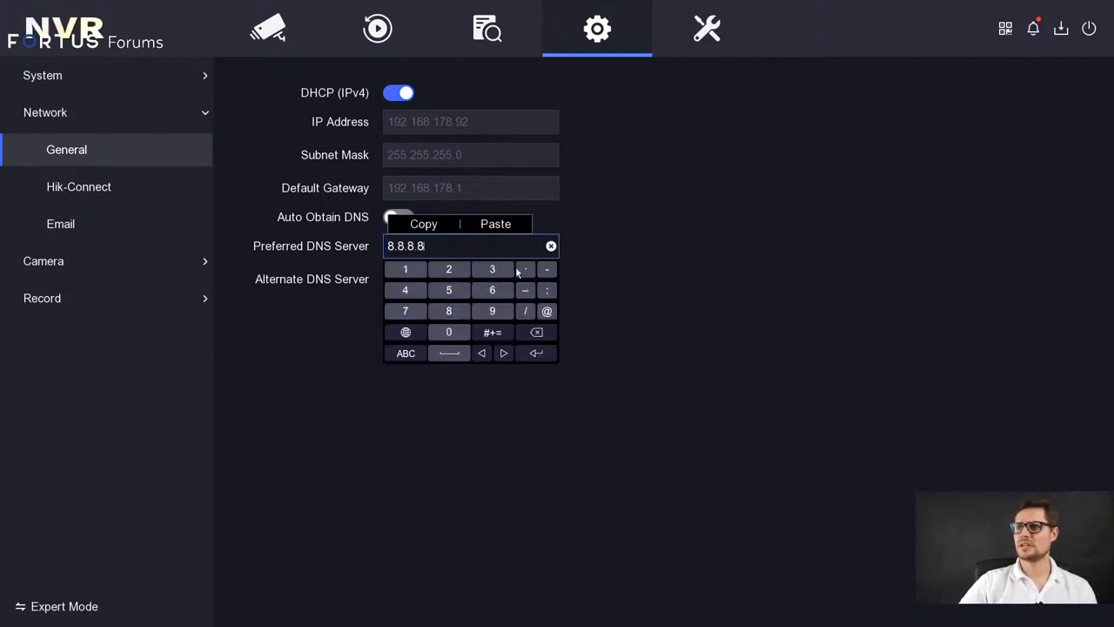
{"action": "left_click", "coordinate": [471, 273]}
Step: Set the alternate DNS server to 8.8.4.4
{"action": "left_click", "coordinate": [471, 274]}
{"action": "left_click", "coordinate": [449, 344]}
{"action": "left_click", "coordinate": [500, 306]}
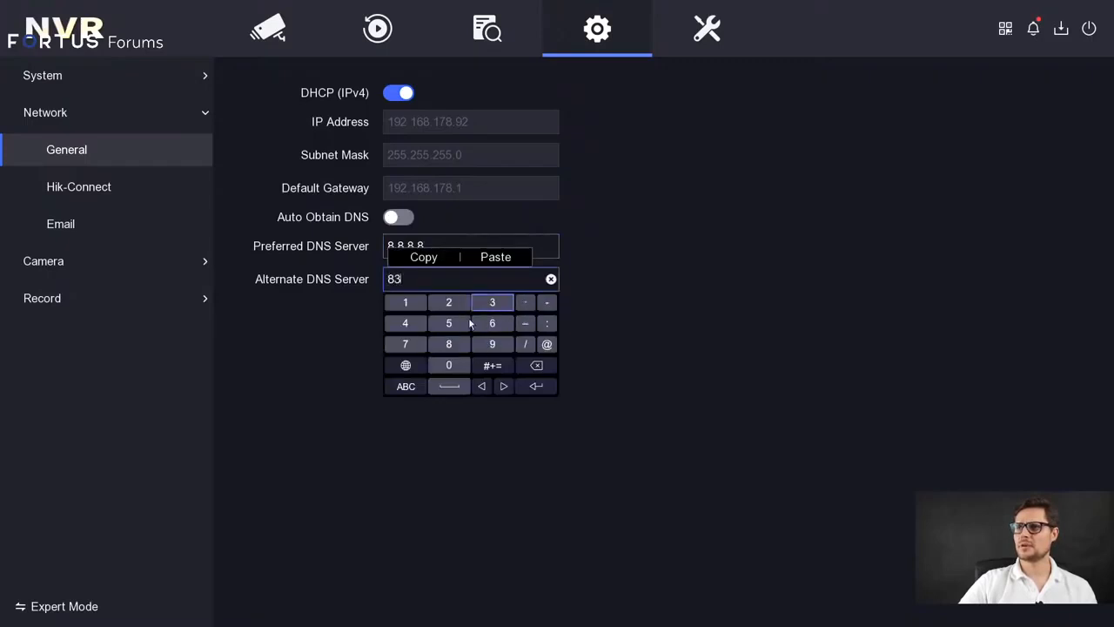
{"action": "left_click", "coordinate": [445, 342]}
{"action": "left_click", "coordinate": [535, 367]}
{"action": "left_click", "coordinate": [536, 367]}
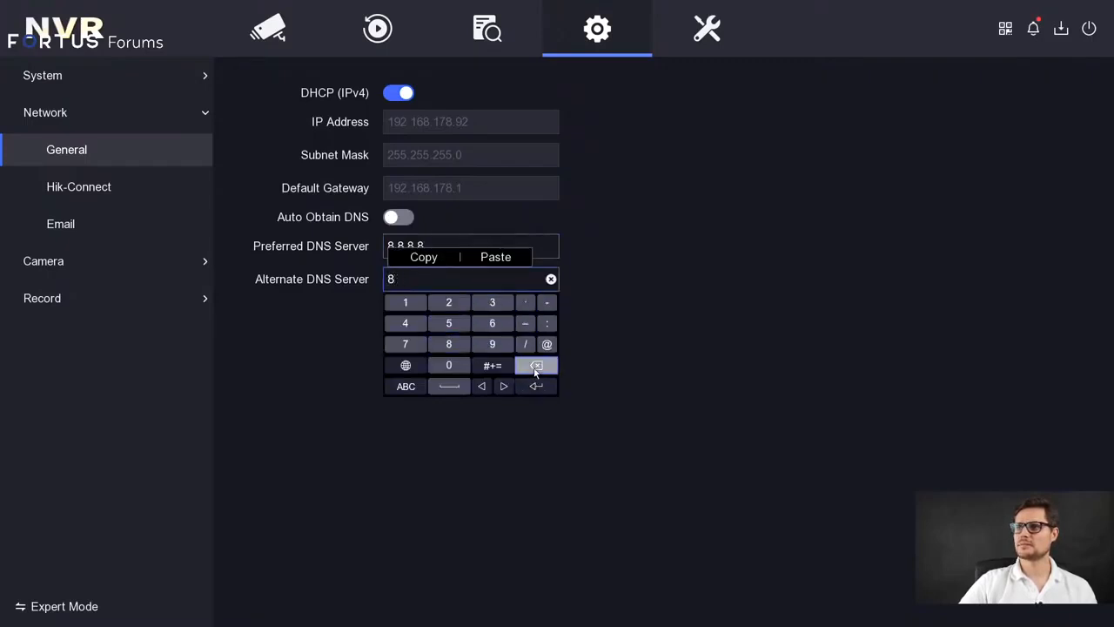
{"action": "left_click", "coordinate": [527, 305]}
{"action": "left_click", "coordinate": [448, 344]}
{"action": "left_click", "coordinate": [525, 303]}
{"action": "left_click", "coordinate": [446, 344]}
{"action": "left_click", "coordinate": [406, 323]}
{"action": "left_click", "coordinate": [536, 365]}
{"action": "left_click", "coordinate": [536, 364]}
{"action": "left_click", "coordinate": [406, 323]}
{"action": "left_click", "coordinate": [525, 303]}
{"action": "left_click", "coordinate": [405, 323]}
{"action": "left_click", "coordinate": [536, 387]}
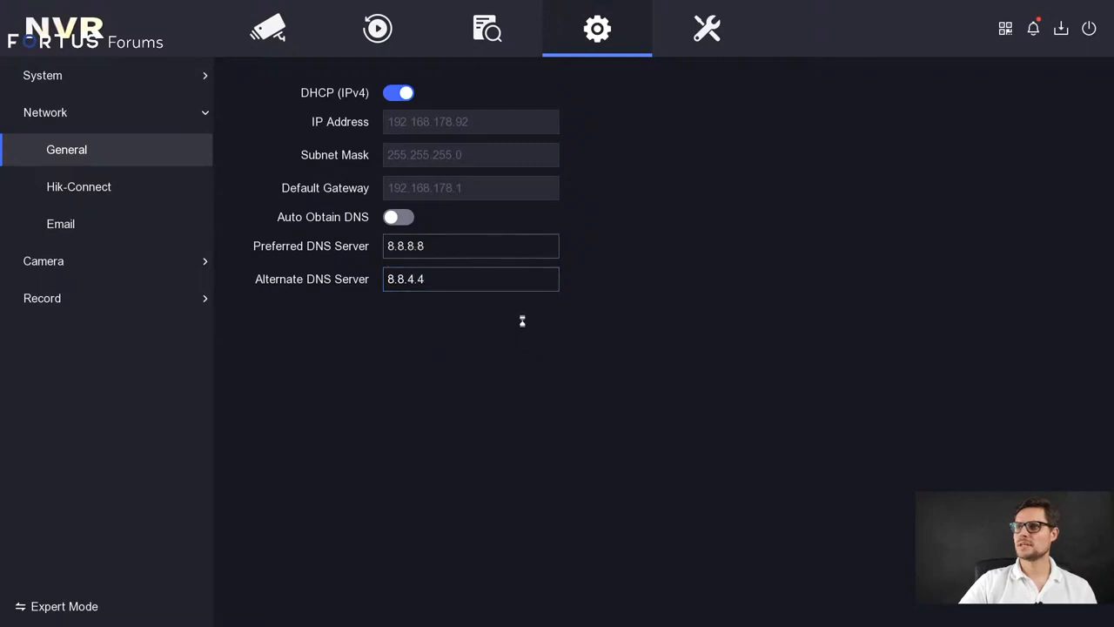
Step: View the Hik-Connect and email settings, switching the email's Attached Picture and Server Authentication options on and back off
{"action": "left_click", "coordinate": [113, 188]}
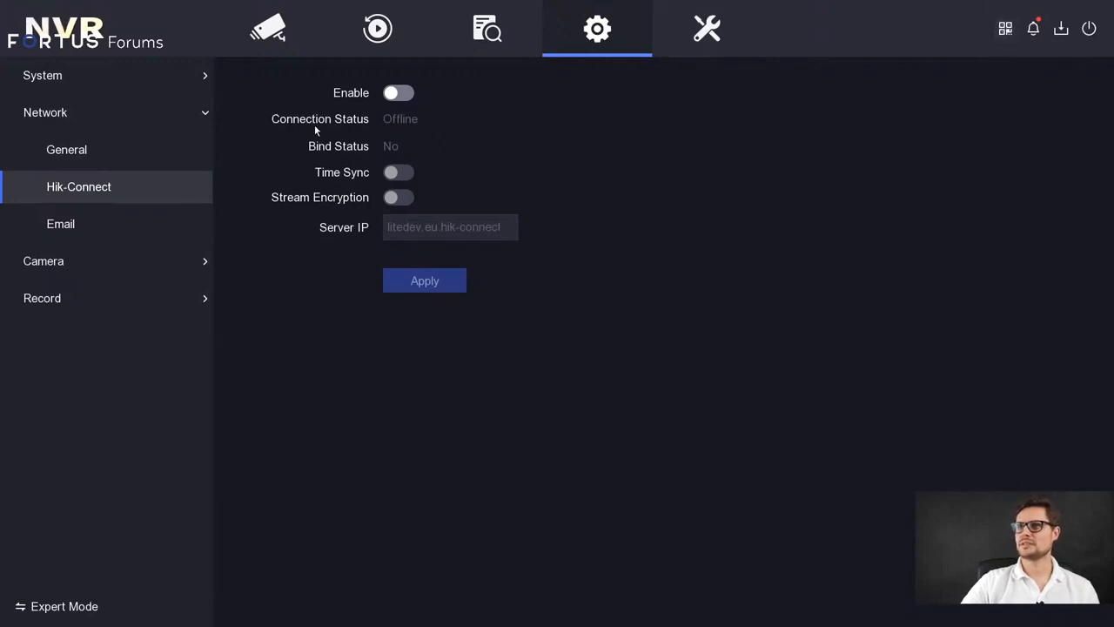
{"action": "left_click", "coordinate": [106, 224]}
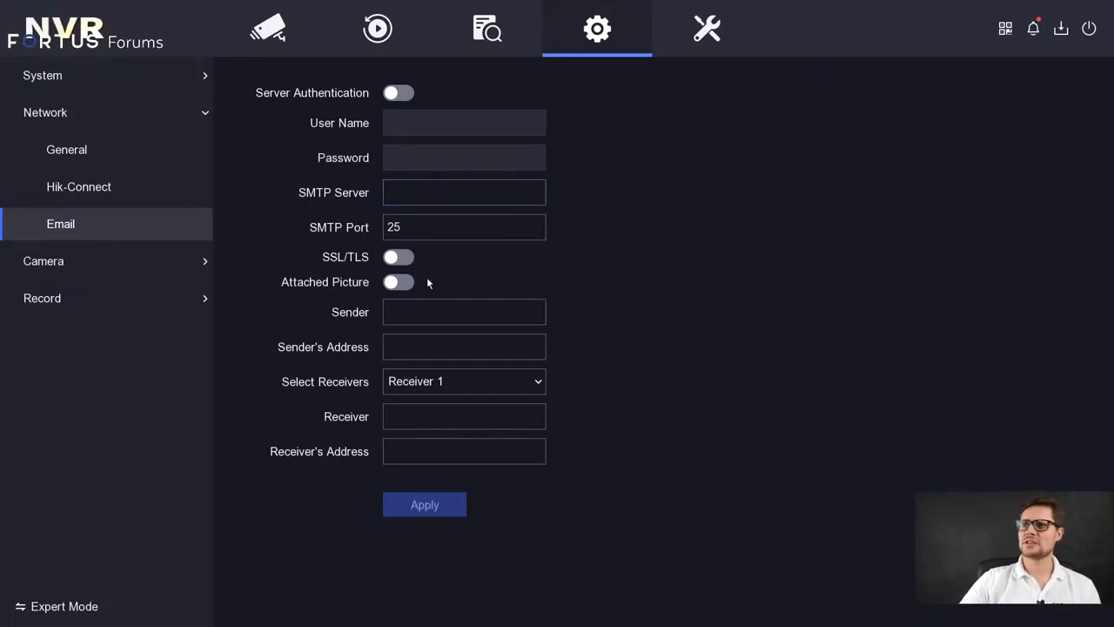
{"action": "left_click", "coordinate": [397, 282]}
{"action": "left_click", "coordinate": [397, 282]}
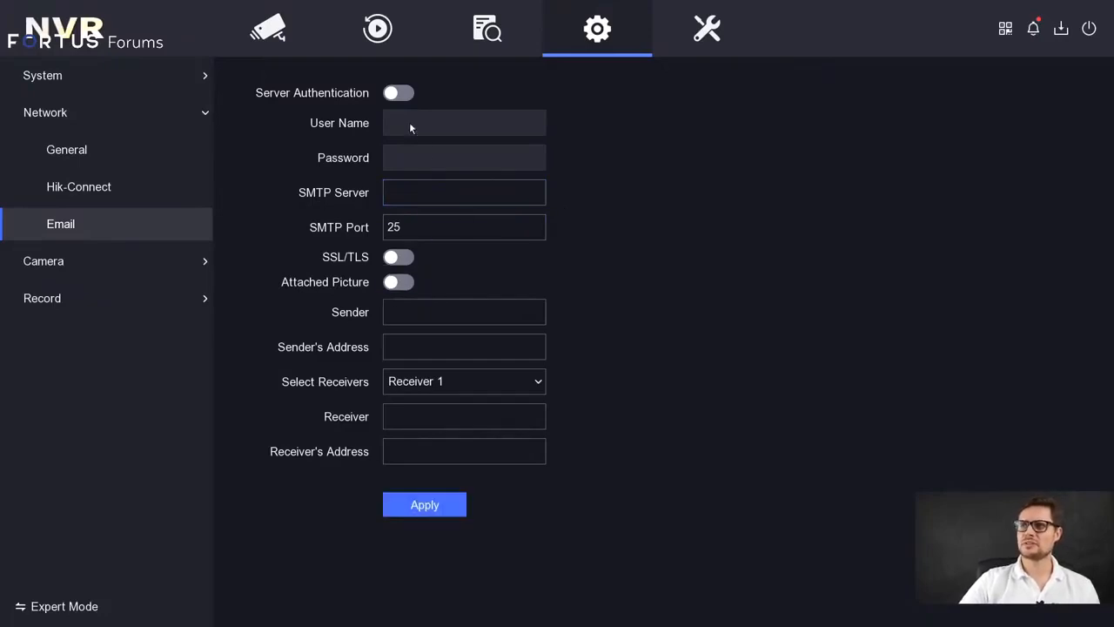
{"action": "left_click", "coordinate": [400, 93]}
{"action": "left_click", "coordinate": [403, 93]}
{"action": "left_click", "coordinate": [403, 94]}
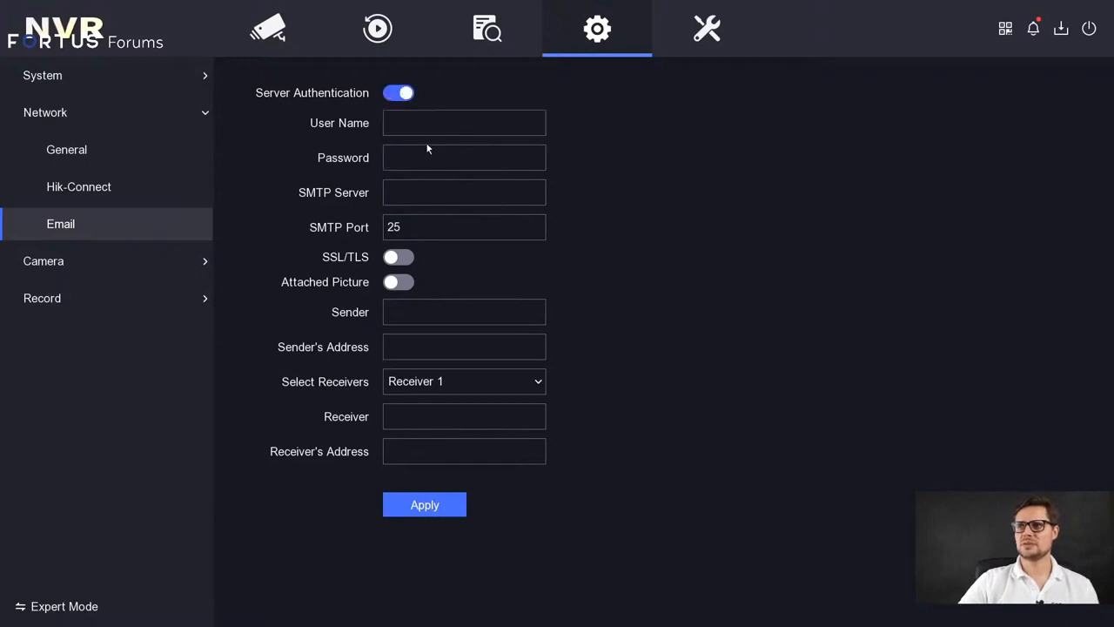
{"action": "left_click", "coordinate": [400, 93]}
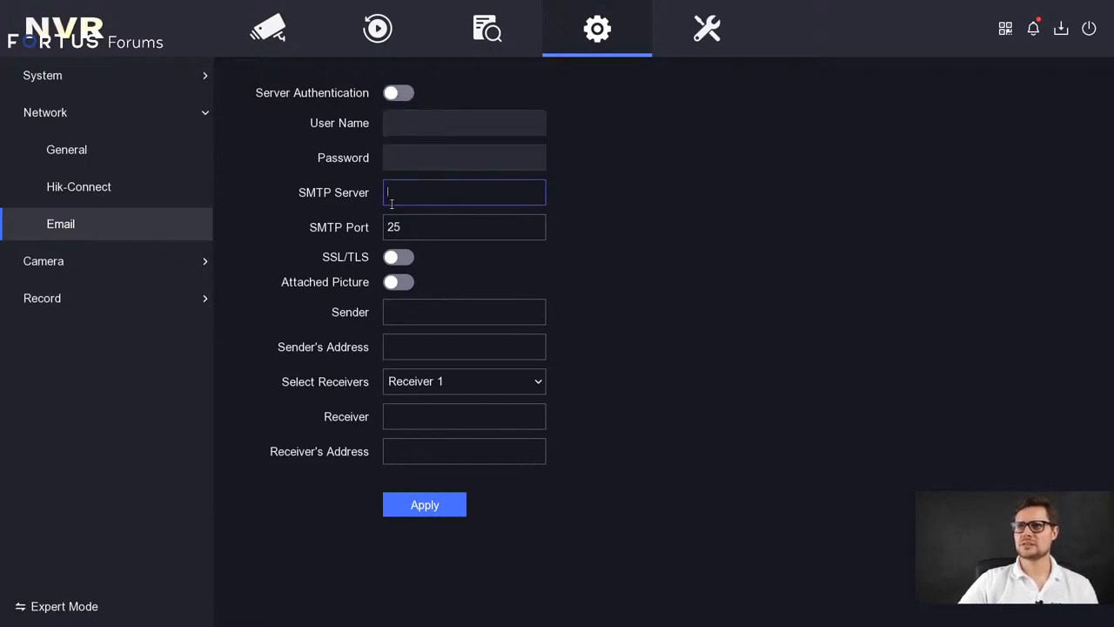
Step: Look over the SMTP server and port fields of the email settings, and list the selectable receivers
{"action": "left_click", "coordinate": [425, 220]}
{"action": "left_click", "coordinate": [435, 194]}
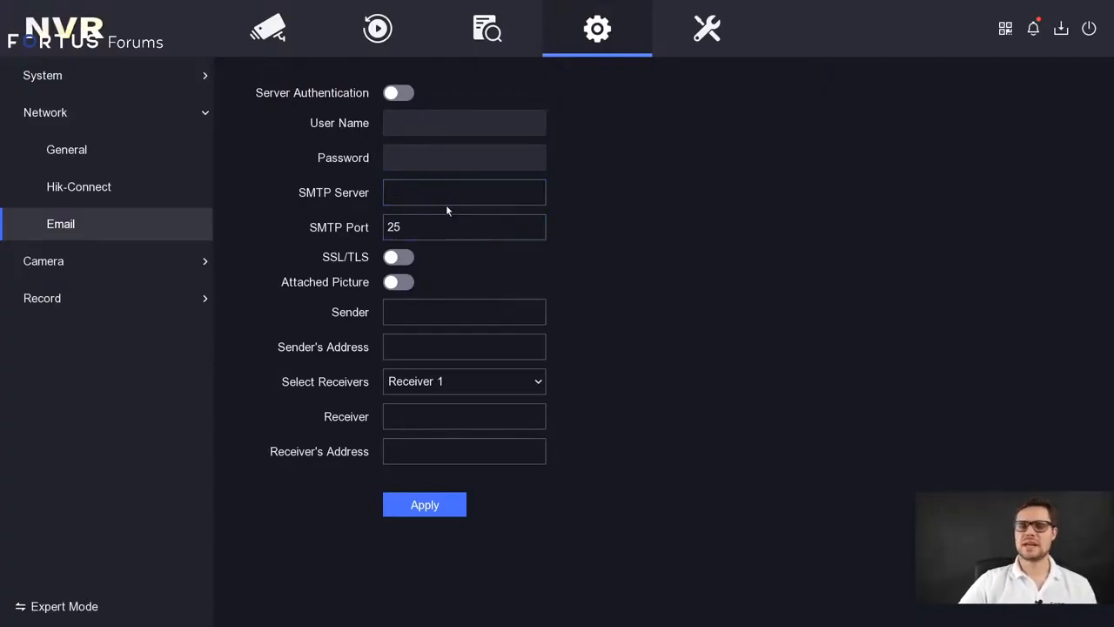
{"action": "left_click", "coordinate": [487, 219]}
{"action": "left_click", "coordinate": [443, 227]}
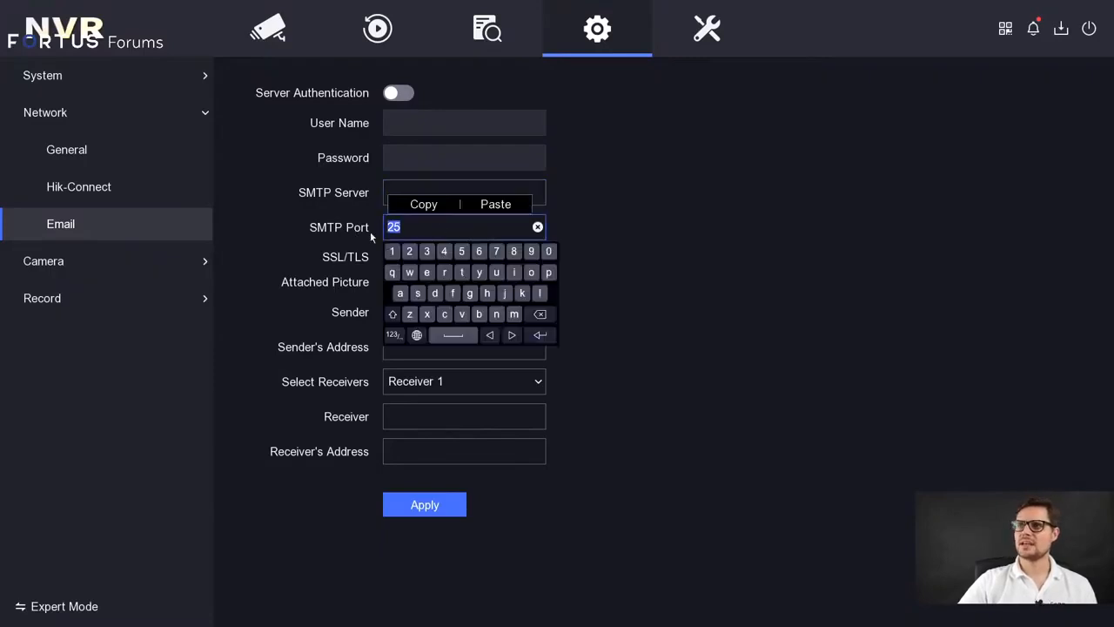
{"action": "left_click_drag", "start_coordinate": [442, 230], "coordinate": [377, 234]}
{"action": "left_click", "coordinate": [575, 249]}
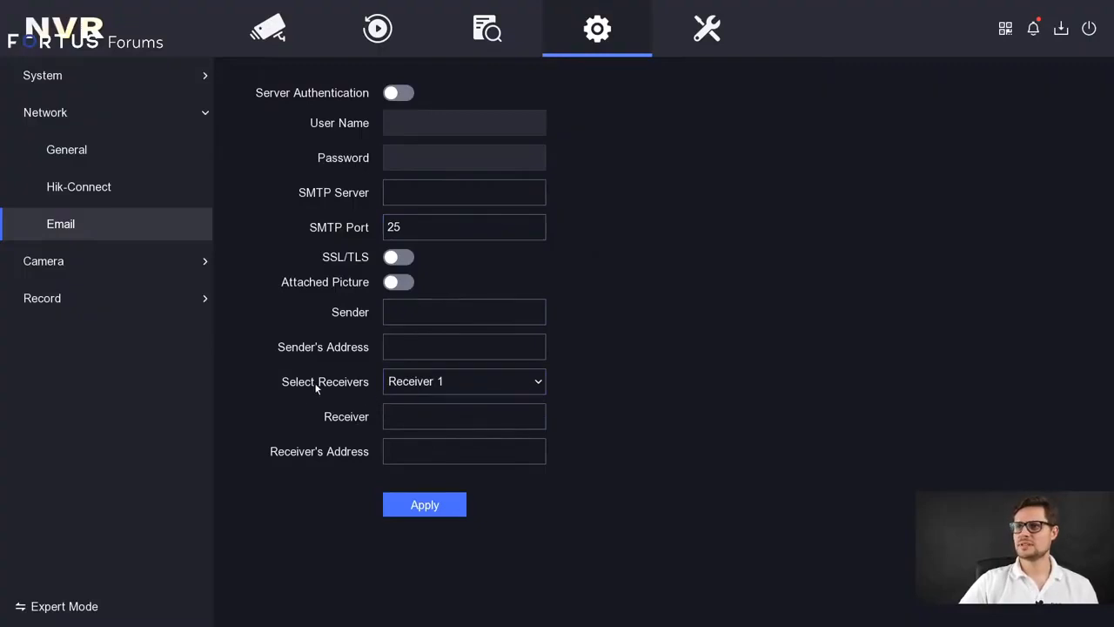
{"action": "left_click", "coordinate": [429, 383]}
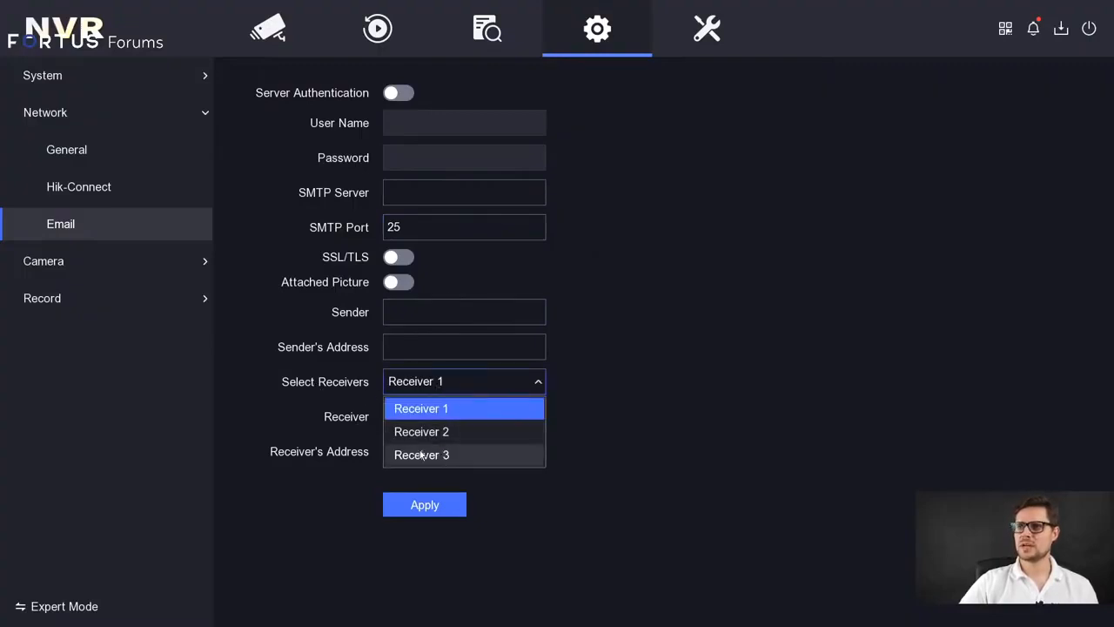
Step: View the list of added IP cameras, bring up the admin permission prompt for showing their passwords, and cancel it
{"action": "left_click", "coordinate": [609, 436]}
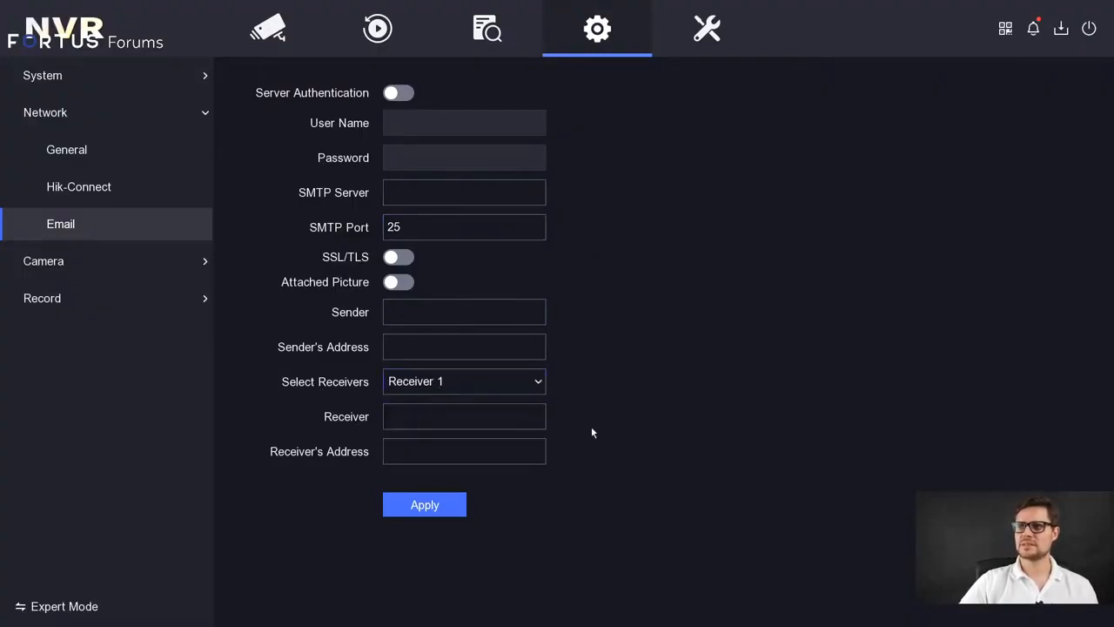
{"action": "left_click", "coordinate": [78, 271]}
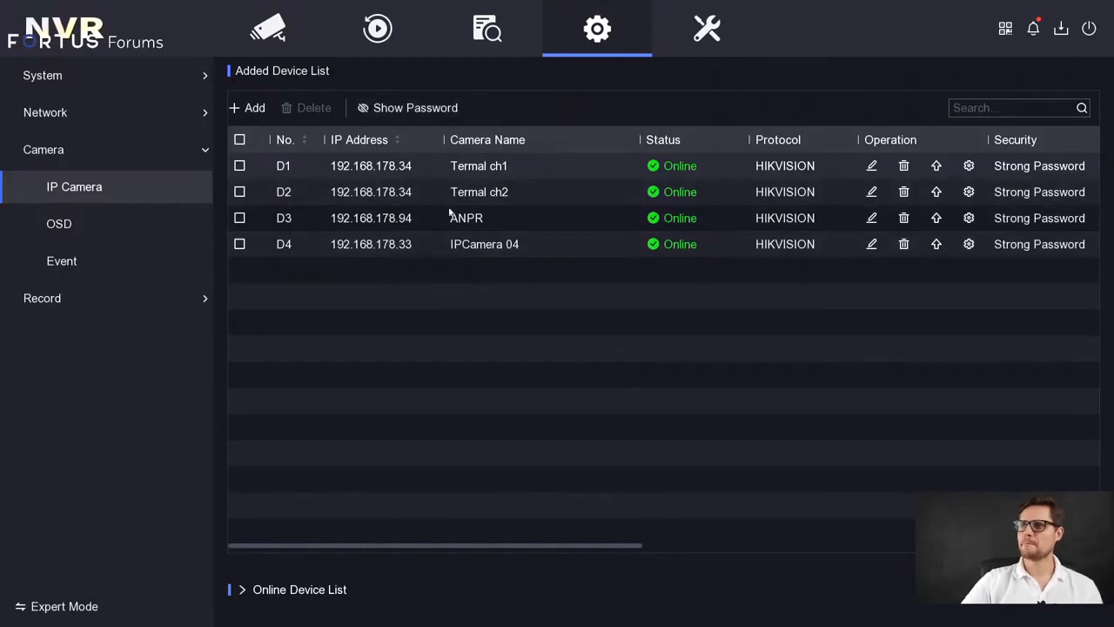
{"action": "left_click", "coordinate": [406, 108]}
{"action": "left_click", "coordinate": [616, 290]}
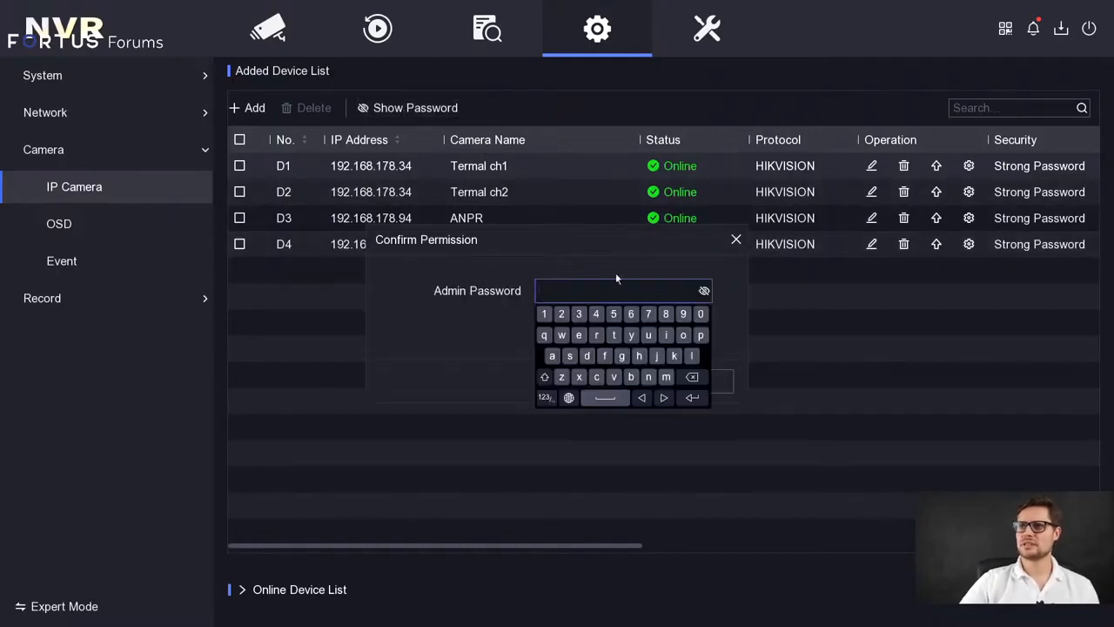
{"action": "left_click", "coordinate": [487, 327]}
{"action": "left_click", "coordinate": [552, 290]}
{"action": "left_click", "coordinate": [488, 386]}
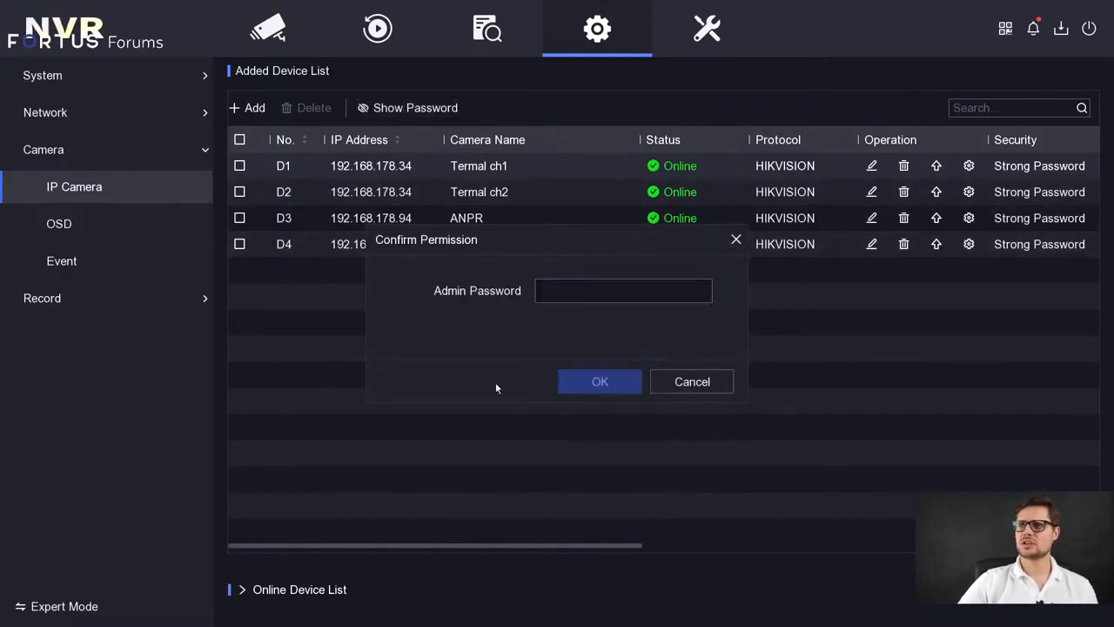
{"action": "left_click", "coordinate": [687, 385]}
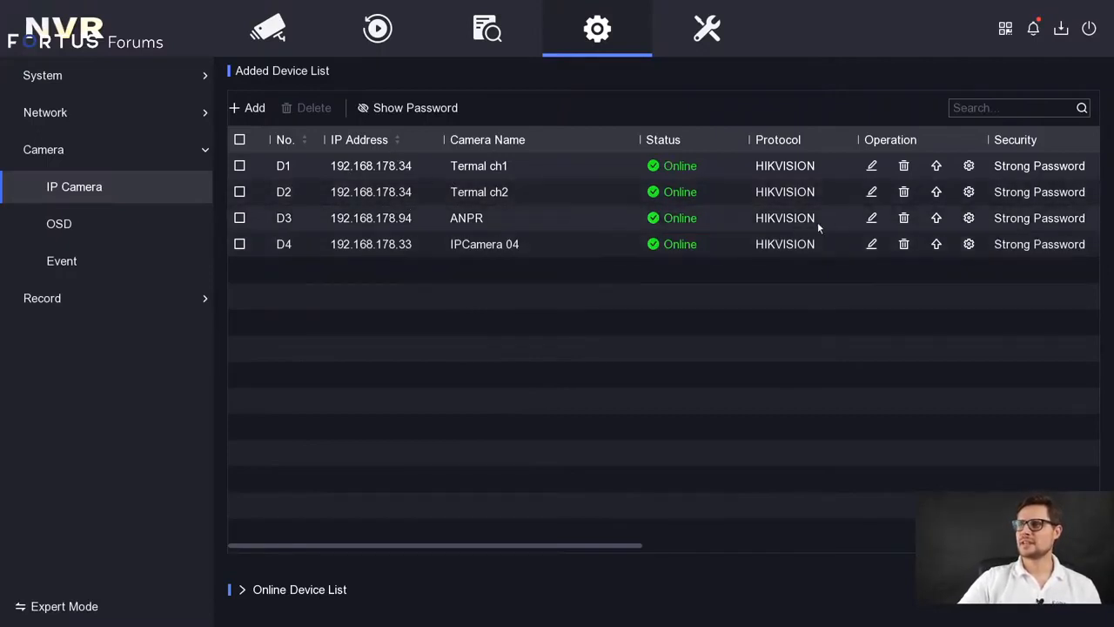
Step: Inspect camera D1's edit settings, listing the available protocols and trying the camera activation password option, and leave without saving
{"action": "left_click", "coordinate": [871, 166]}
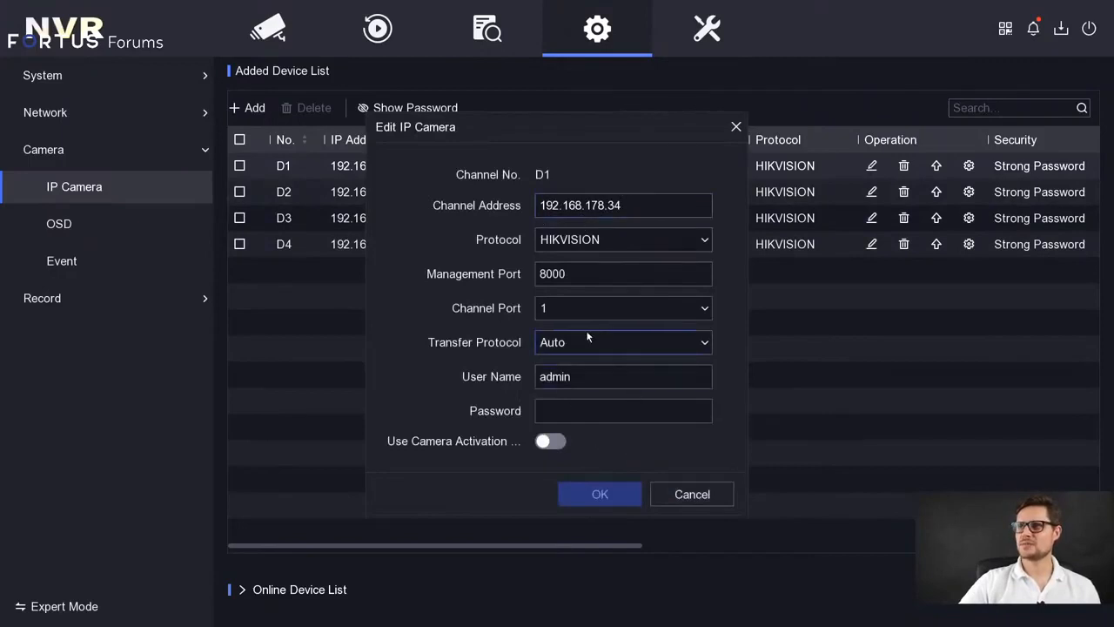
{"action": "left_click", "coordinate": [587, 245]}
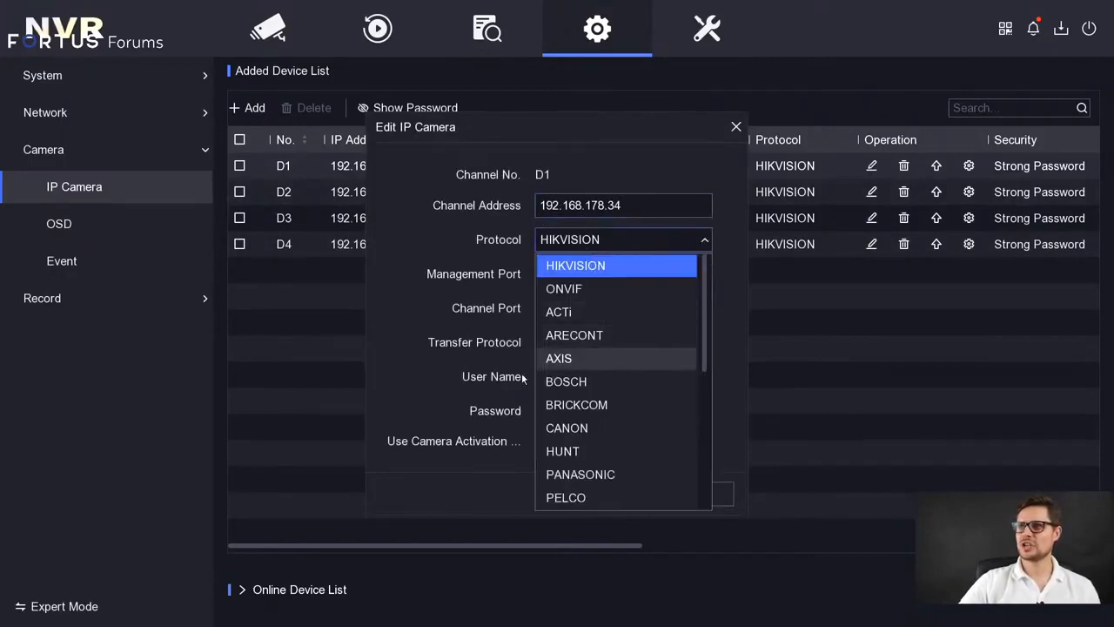
{"action": "left_click", "coordinate": [491, 465]}
{"action": "left_click", "coordinate": [550, 412]}
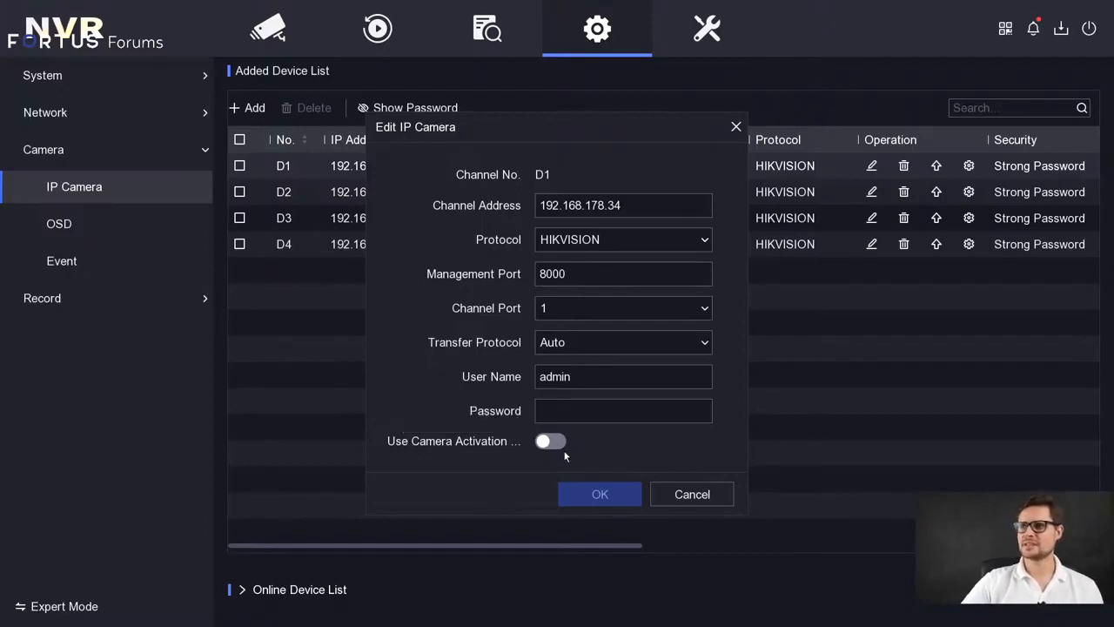
{"action": "left_click", "coordinate": [570, 410]}
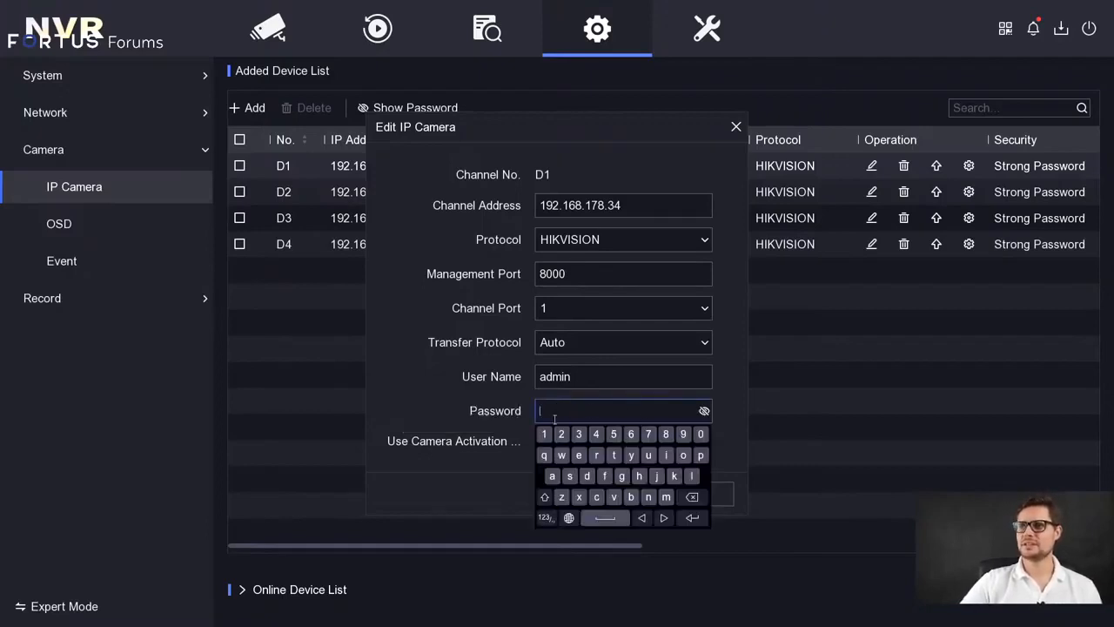
{"action": "left_click", "coordinate": [490, 424]}
{"action": "left_click", "coordinate": [550, 442]}
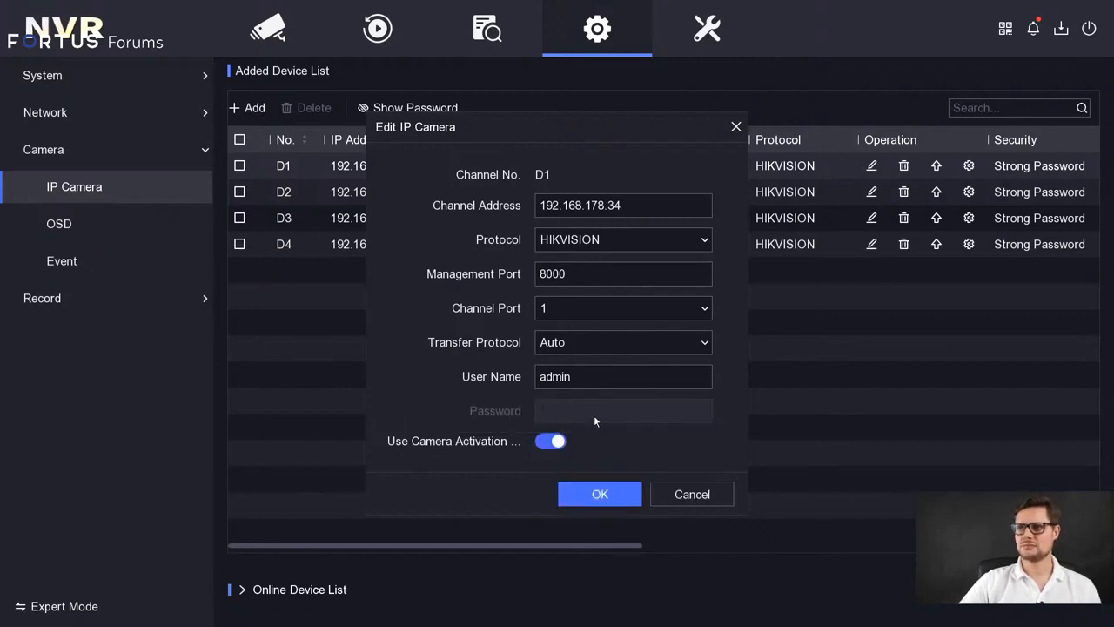
{"action": "left_click", "coordinate": [675, 493]}
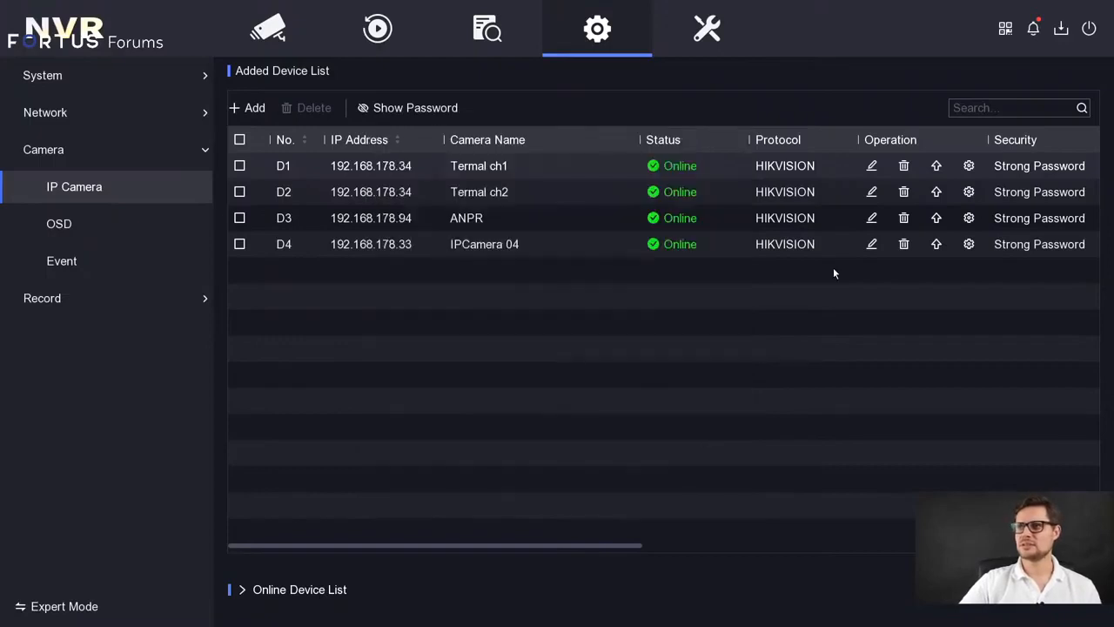
Step: Show the firmware upgrade window for camera D1 and cancel it without upgrading
{"action": "left_click", "coordinate": [937, 165]}
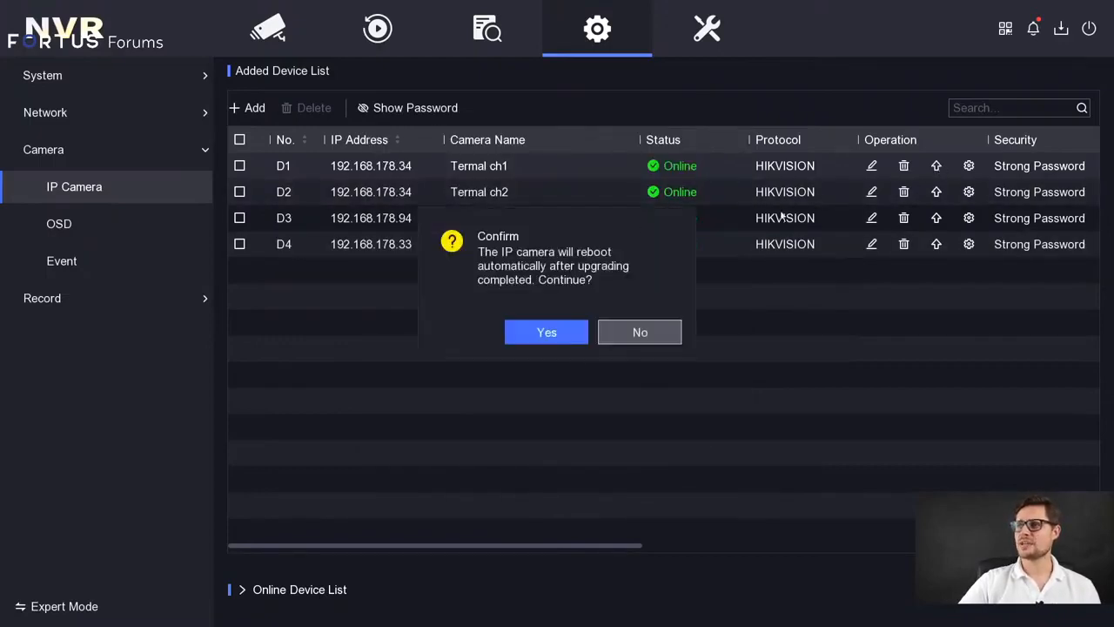
{"action": "left_click", "coordinate": [570, 334]}
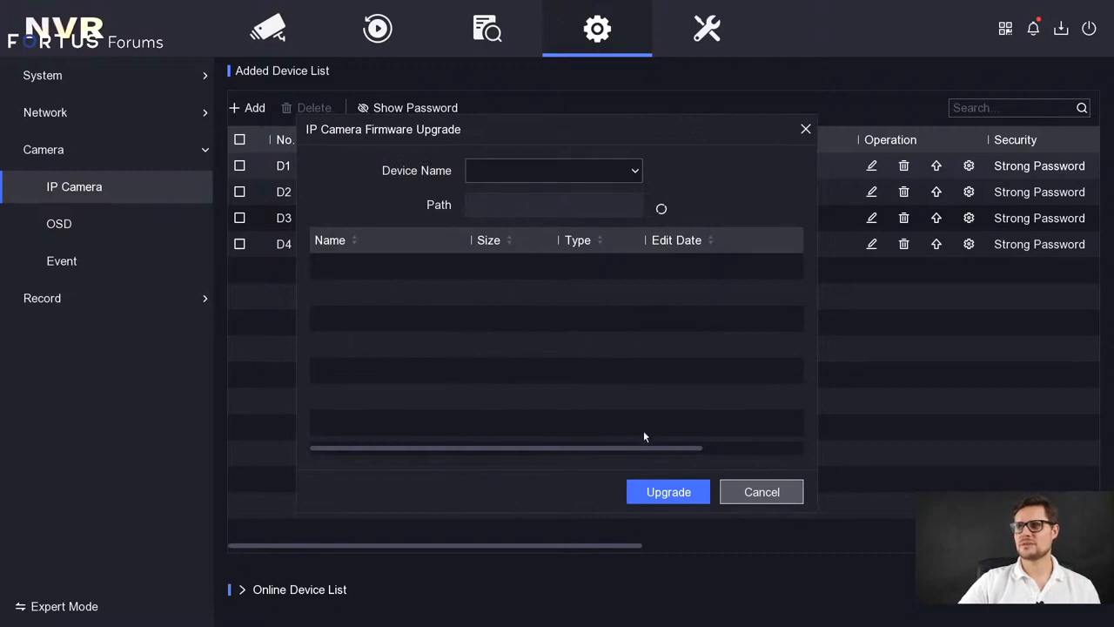
{"action": "left_click", "coordinate": [763, 502]}
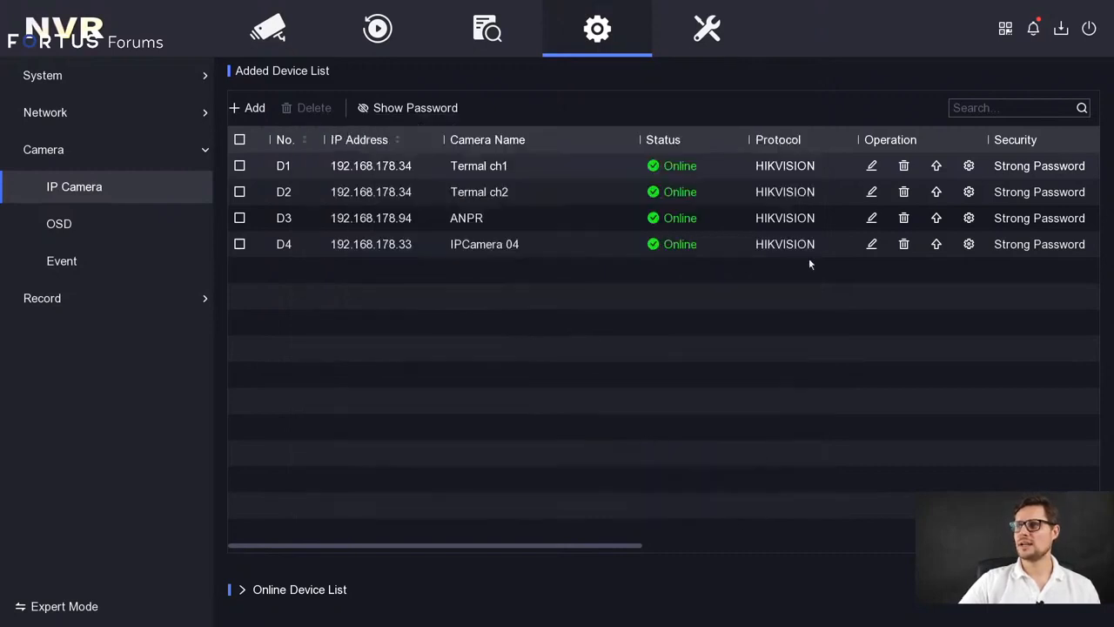
Step: Look over the network and password pages of camera D1's advanced settings, and close them without changes
{"action": "left_click", "coordinate": [969, 165]}
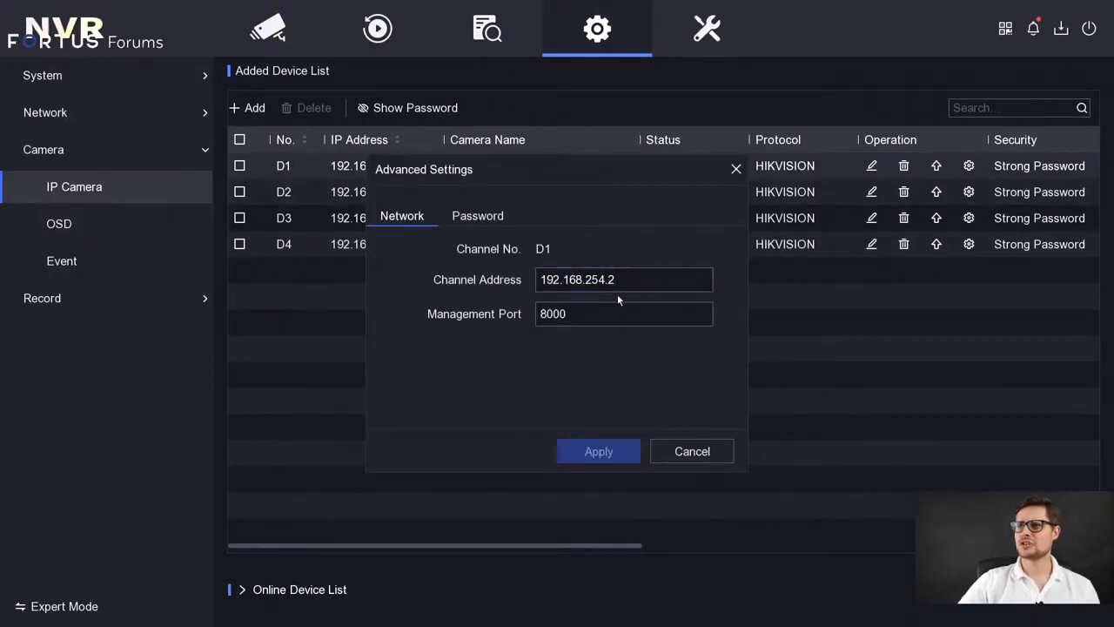
{"action": "left_click", "coordinate": [614, 281]}
{"action": "left_click", "coordinate": [461, 216]}
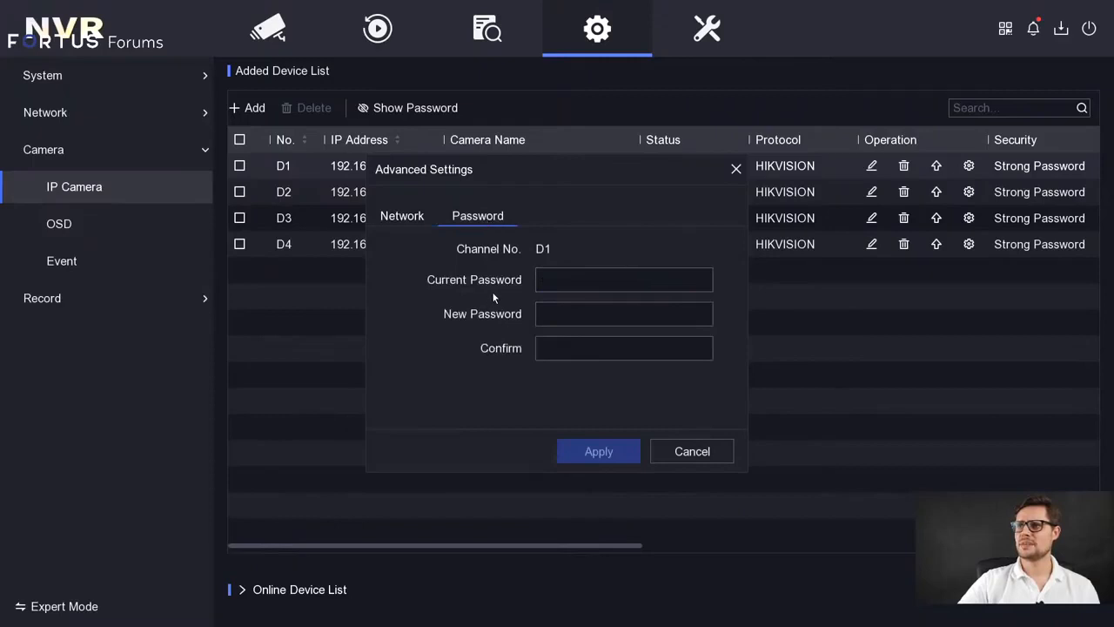
{"action": "left_click", "coordinate": [403, 217]}
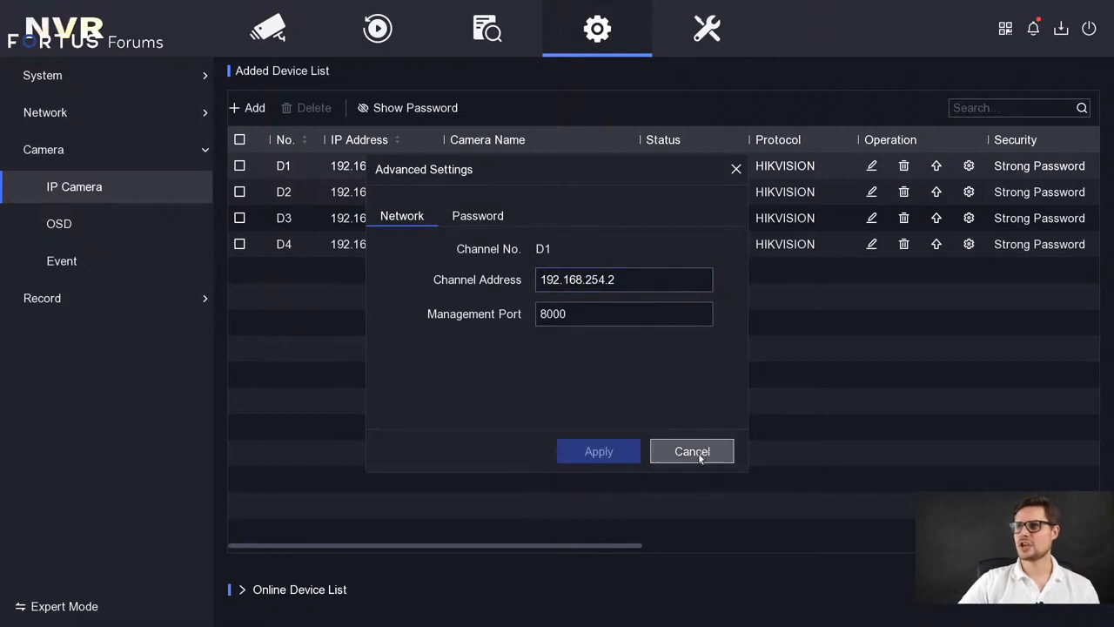
{"action": "left_click", "coordinate": [618, 286]}
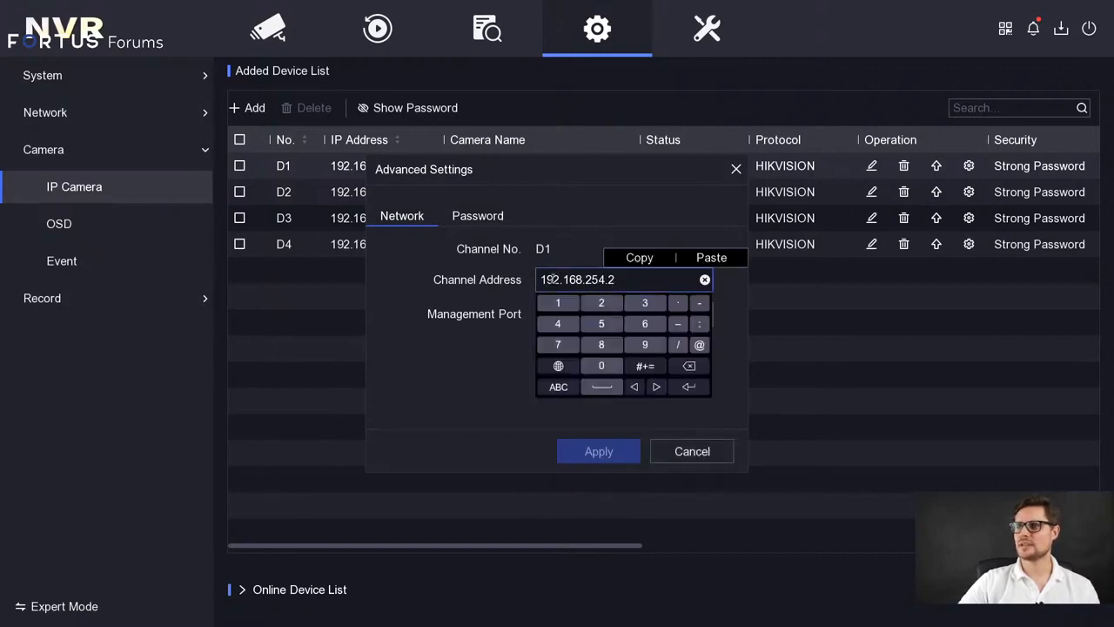
{"action": "left_click", "coordinate": [471, 306]}
{"action": "left_click", "coordinate": [699, 457]}
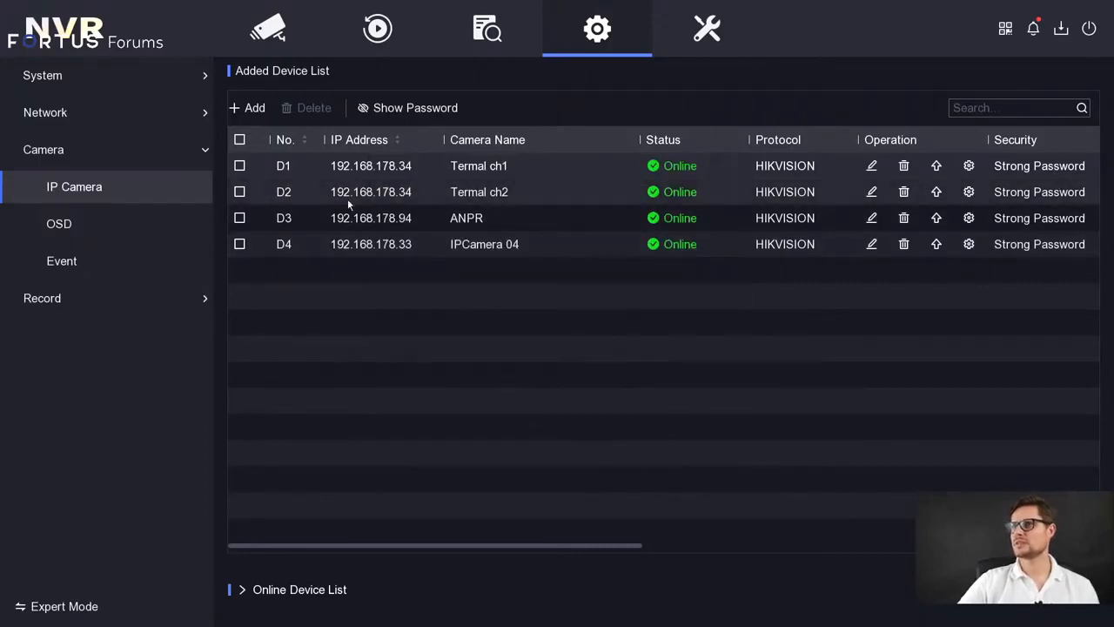
Step: Set the OSD date format of the Termal ch1 camera to DD-MM-YYYY and apply it
{"action": "left_click", "coordinate": [124, 228]}
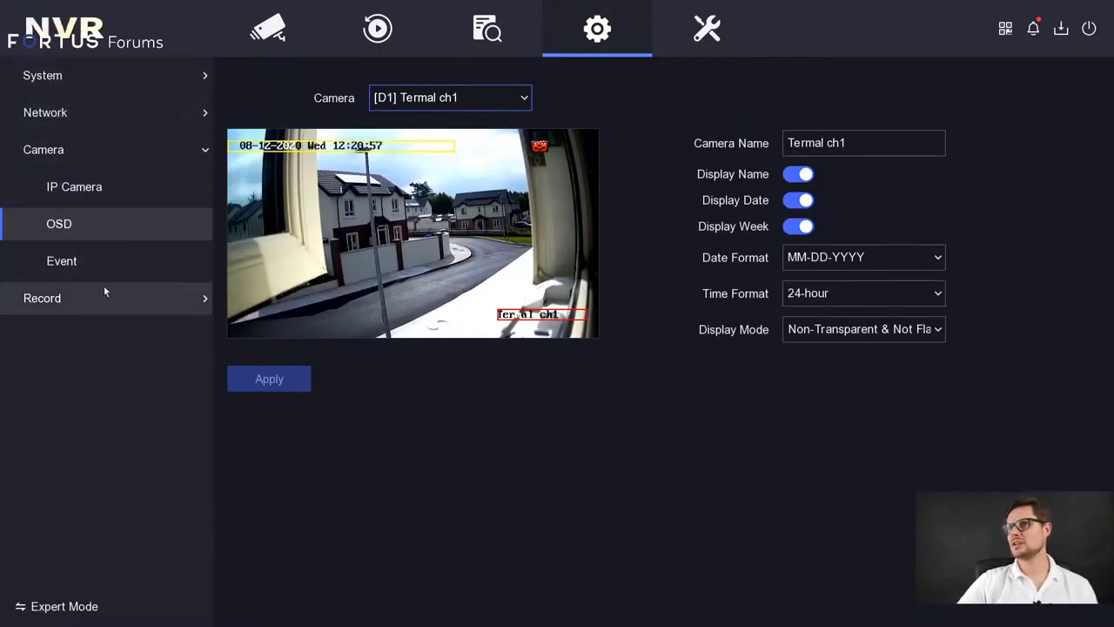
{"action": "left_click", "coordinate": [437, 104]}
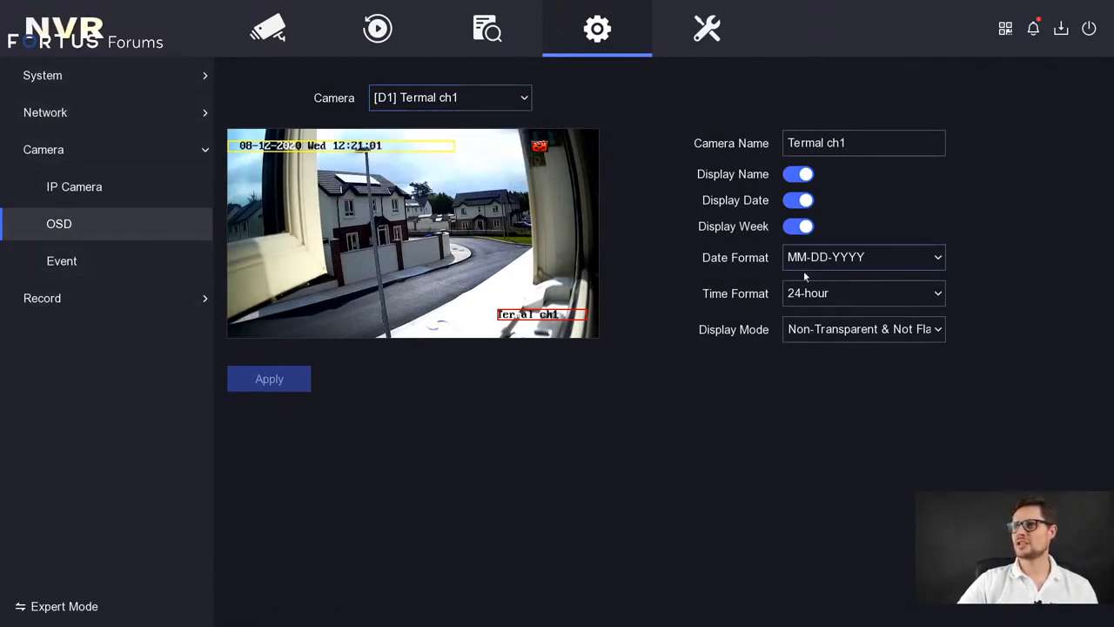
{"action": "left_click", "coordinate": [825, 261]}
{"action": "left_click", "coordinate": [846, 330]}
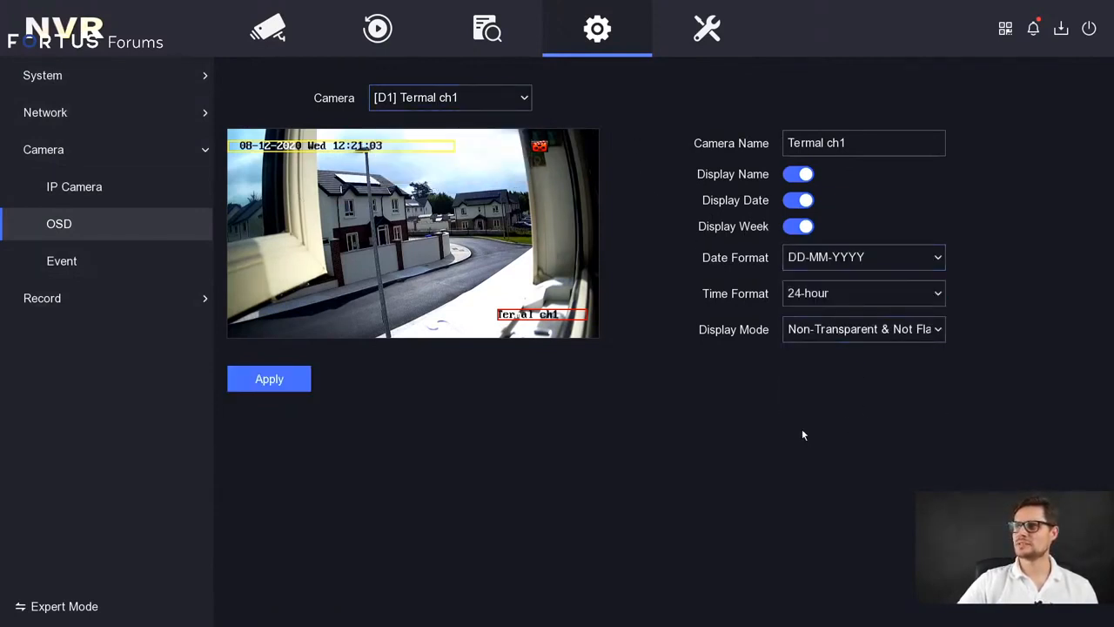
{"action": "left_click", "coordinate": [264, 383]}
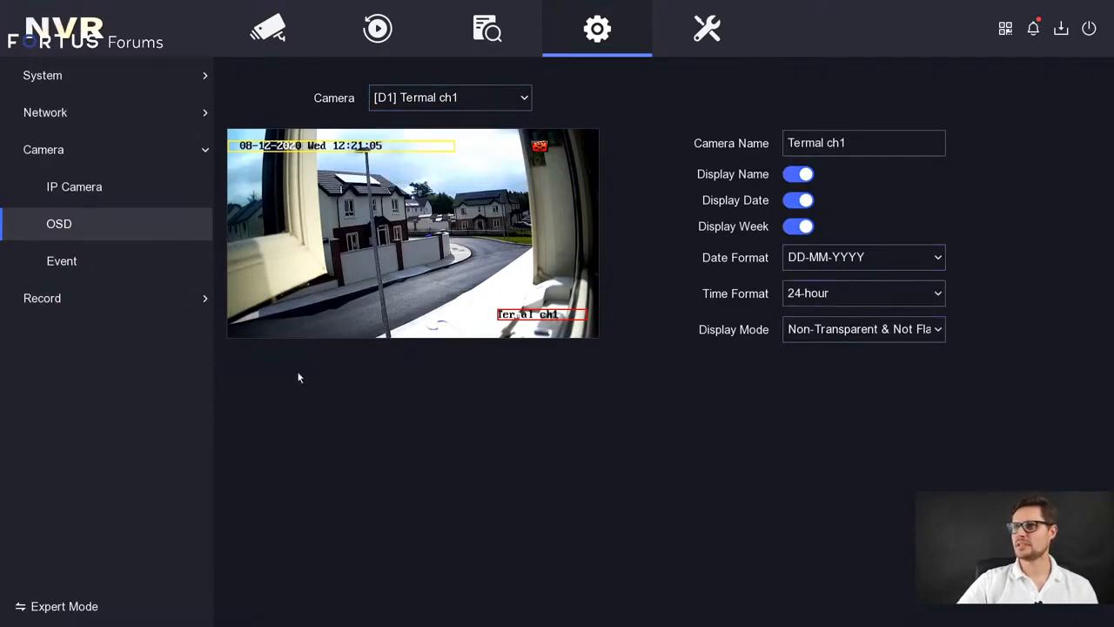
Step: Look through the motion detection settings of Termal ch1: selectable cameras, area, arming schedule and linkage action
{"action": "left_click", "coordinate": [75, 265]}
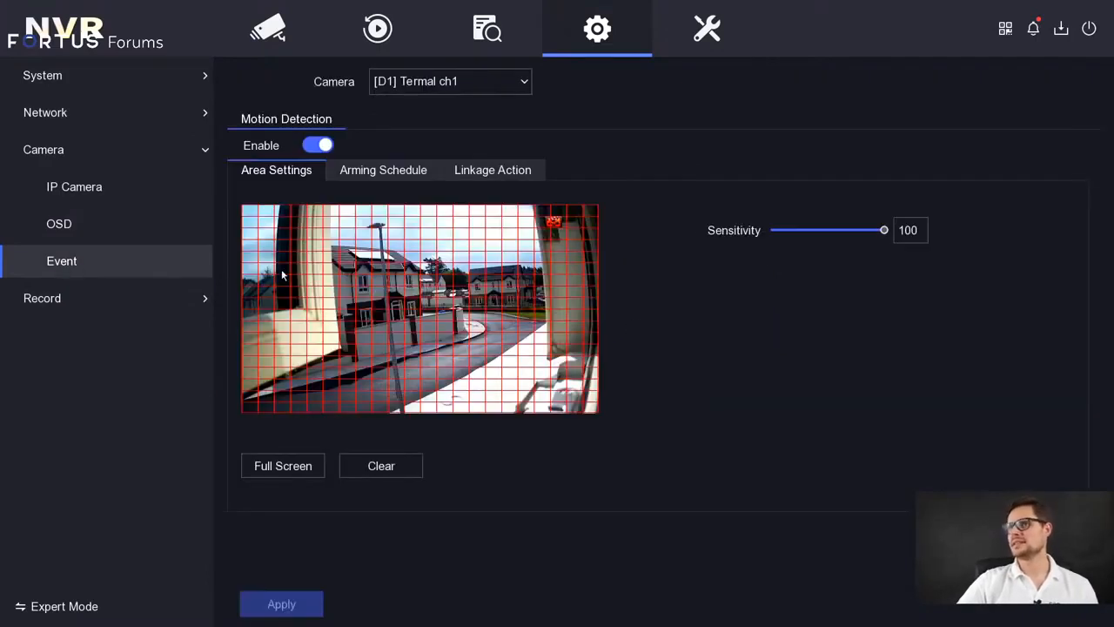
{"action": "left_click", "coordinate": [440, 87]}
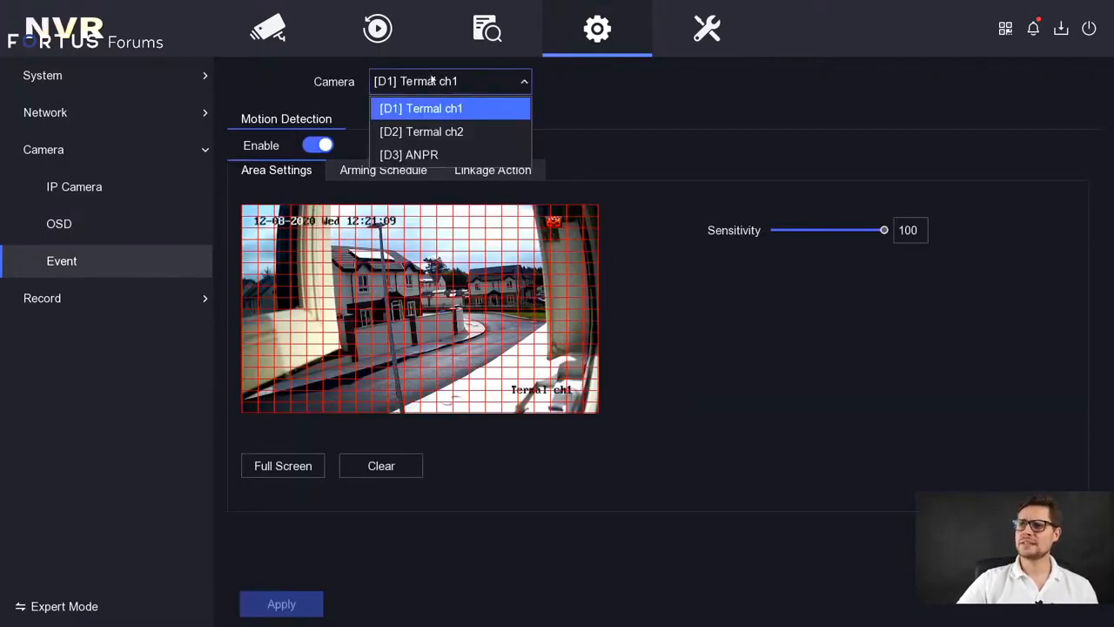
{"action": "left_click", "coordinate": [567, 117]}
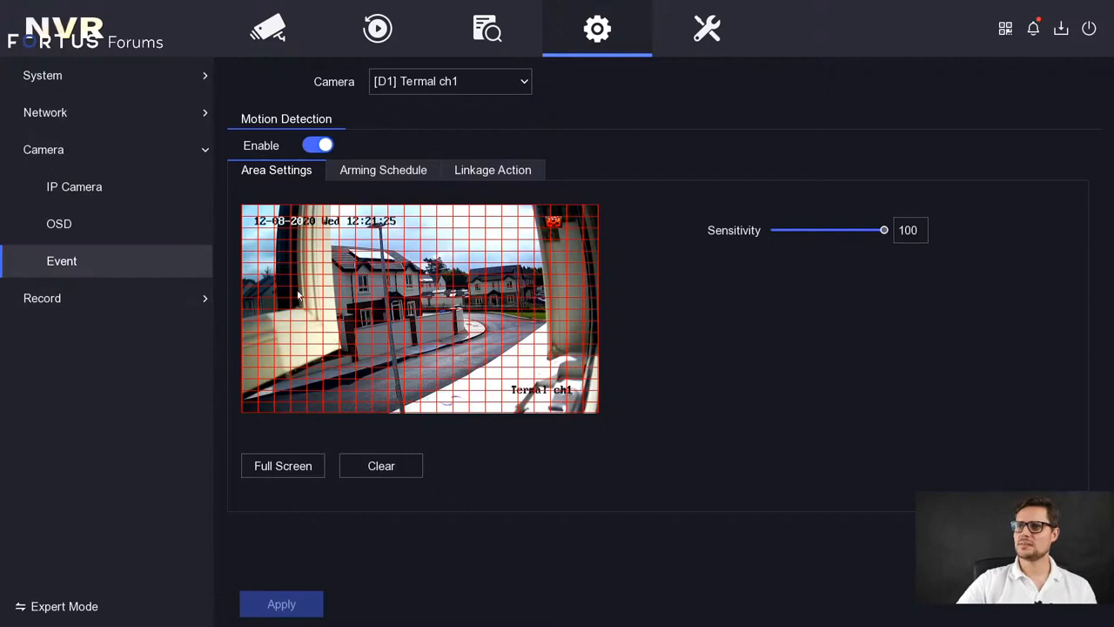
{"action": "left_click", "coordinate": [435, 177]}
{"action": "left_click", "coordinate": [458, 174]}
{"action": "left_click", "coordinate": [315, 172]}
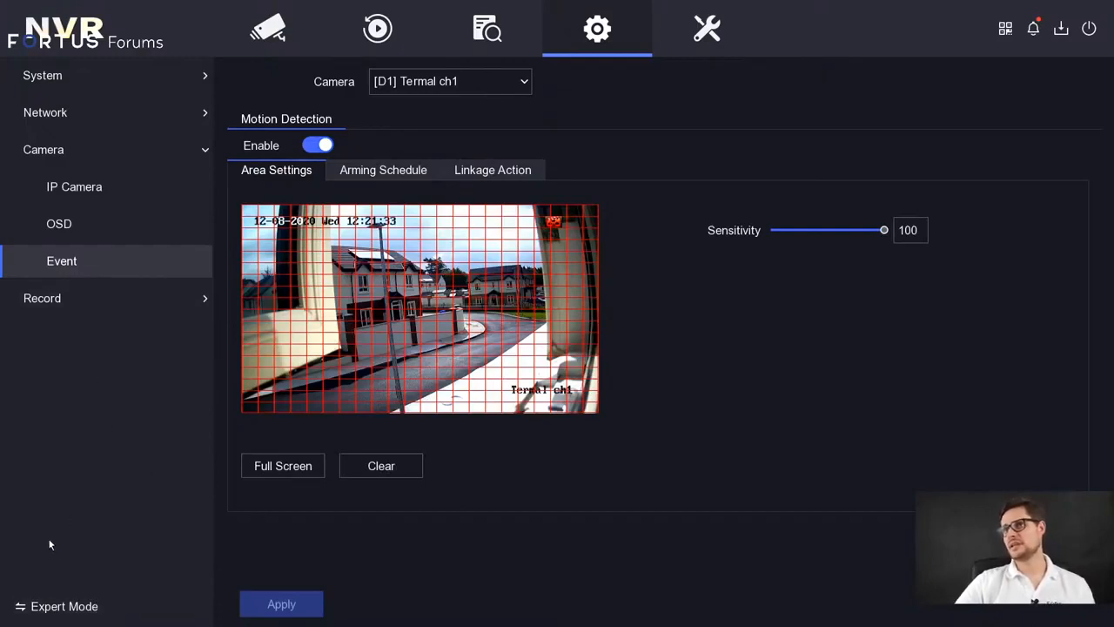
Step: Switch the configuration to Expert Mode and show the Normal Event settings with motion detection
{"action": "left_click", "coordinate": [87, 606]}
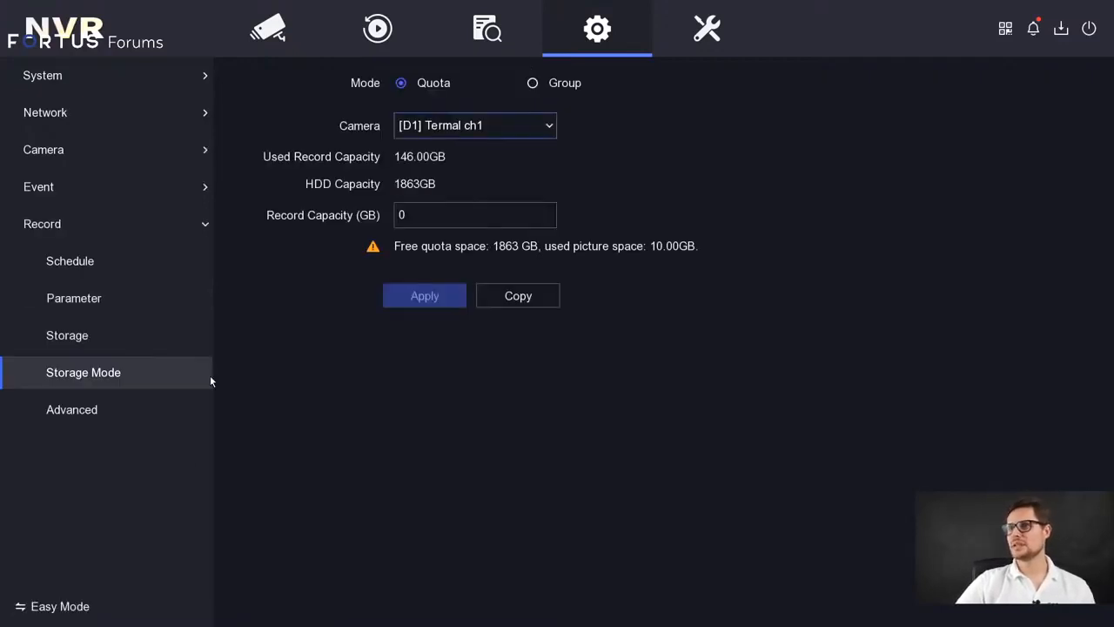
{"action": "left_click", "coordinate": [103, 188]}
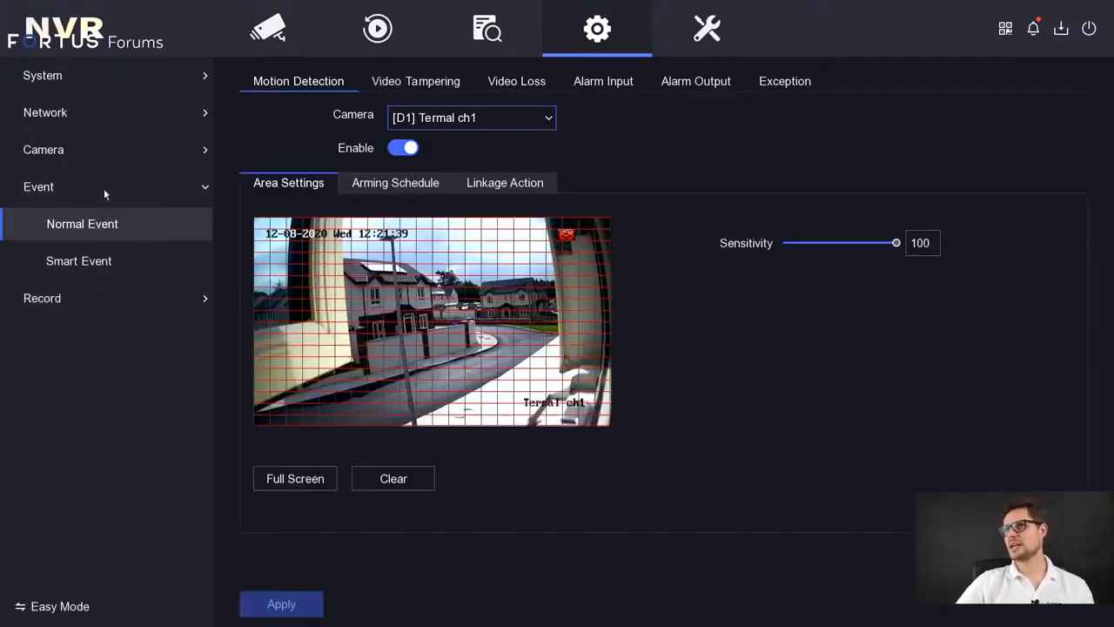
Step: Look through the Smart Event detection types: Line Crossing, Intrusion, Region Entrance and Region Exiting
{"action": "left_click", "coordinate": [127, 256]}
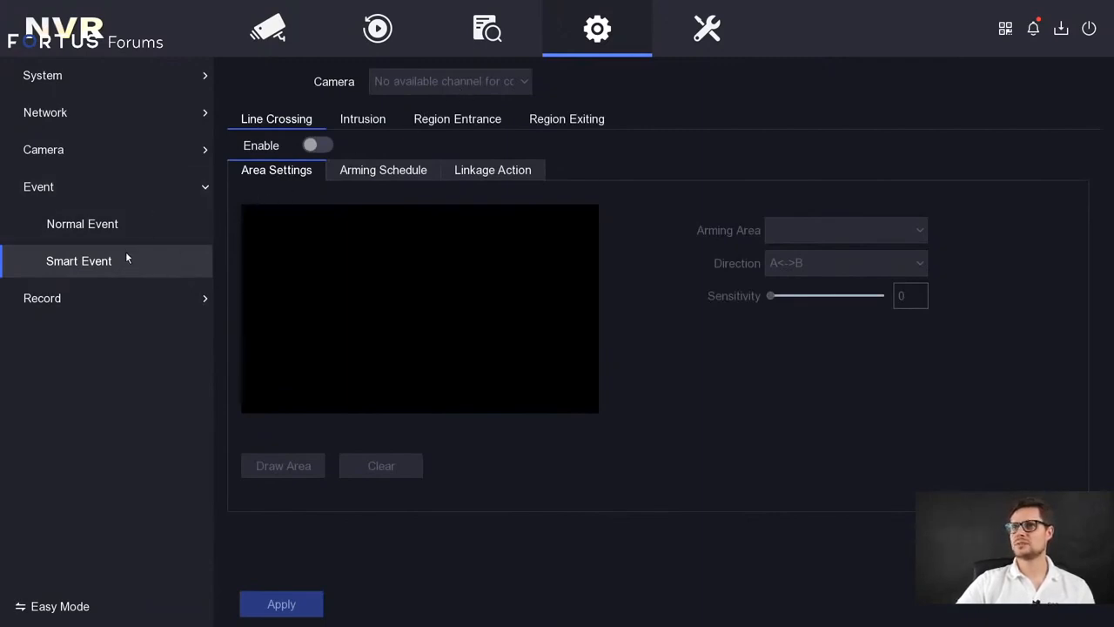
{"action": "left_click", "coordinate": [364, 127]}
{"action": "left_click", "coordinate": [459, 121]}
{"action": "left_click", "coordinate": [533, 123]}
{"action": "left_click", "coordinate": [346, 123]}
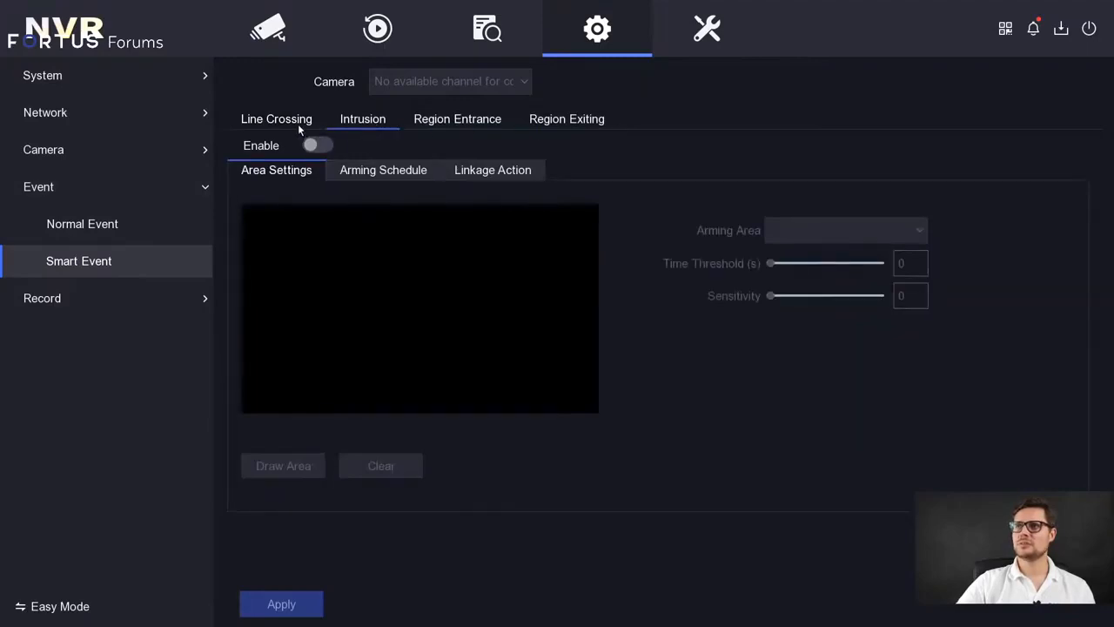
{"action": "left_click", "coordinate": [301, 121]}
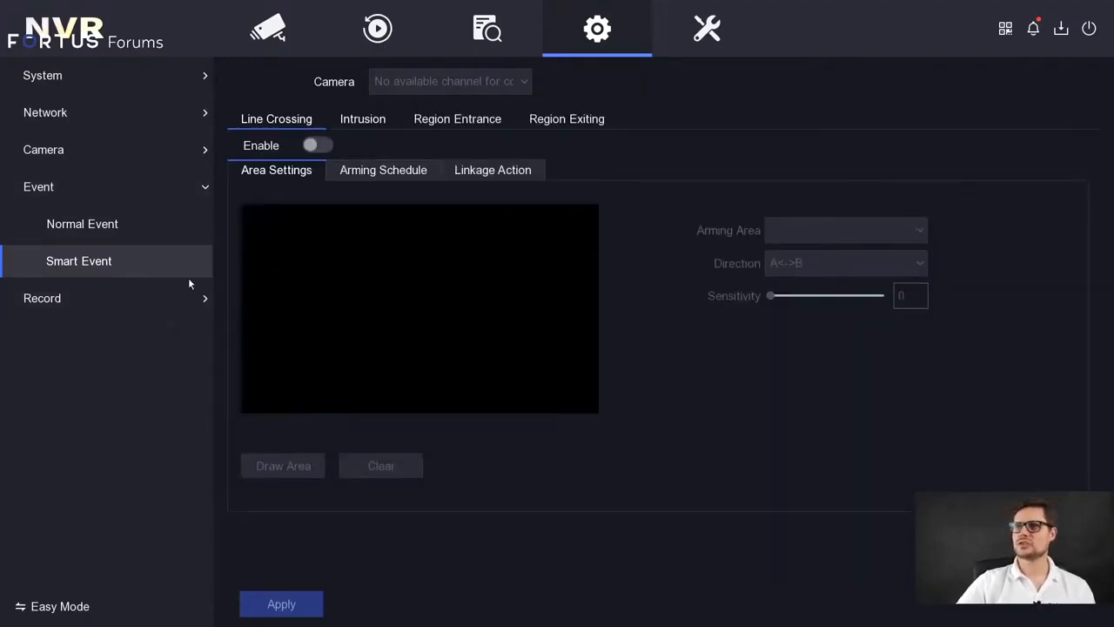
Step: View the arming schedule and linkage actions for Line Crossing, and return to its area settings
{"action": "left_click", "coordinate": [357, 170]}
{"action": "left_click", "coordinate": [479, 175]}
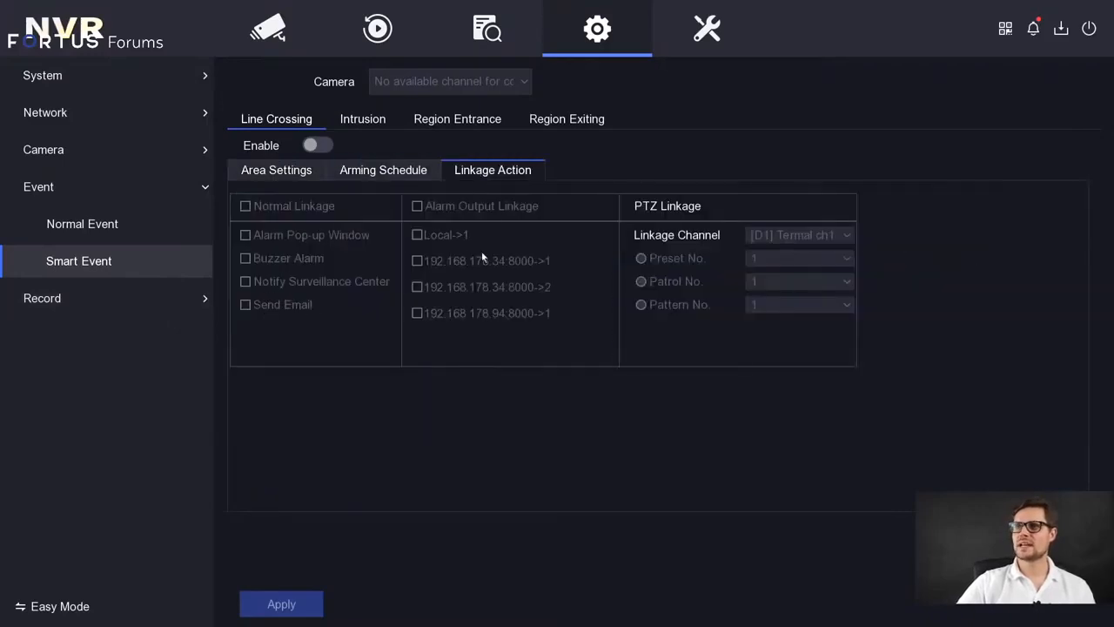
{"action": "left_click", "coordinate": [280, 175]}
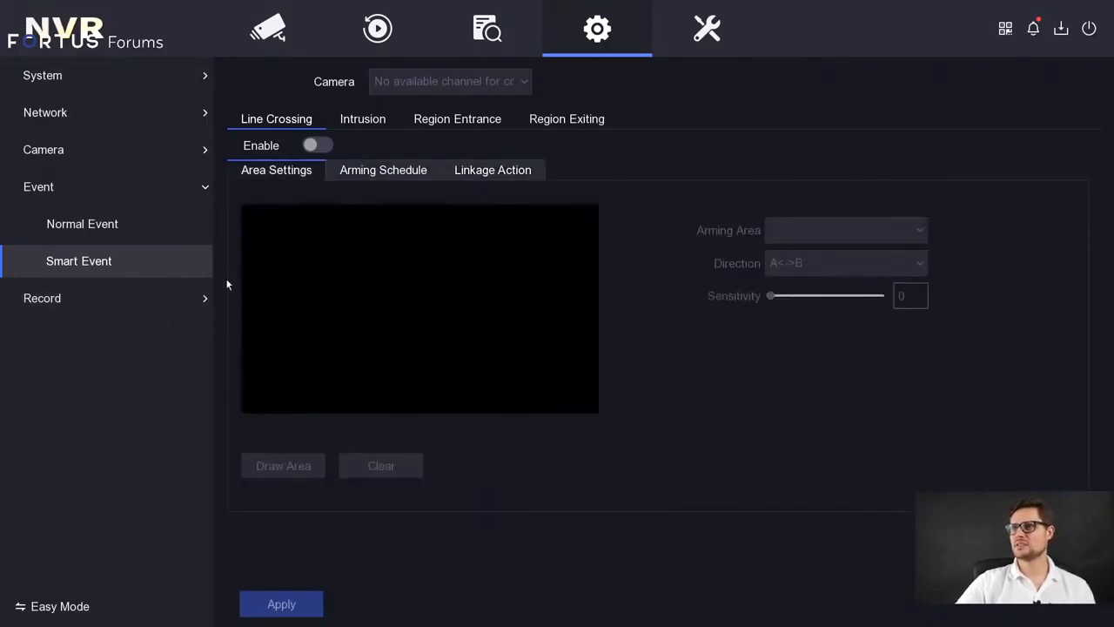
Step: Look through the recording schedule of Termal ch1 and its main stream and sub-stream recording parameters
{"action": "left_click", "coordinate": [115, 306]}
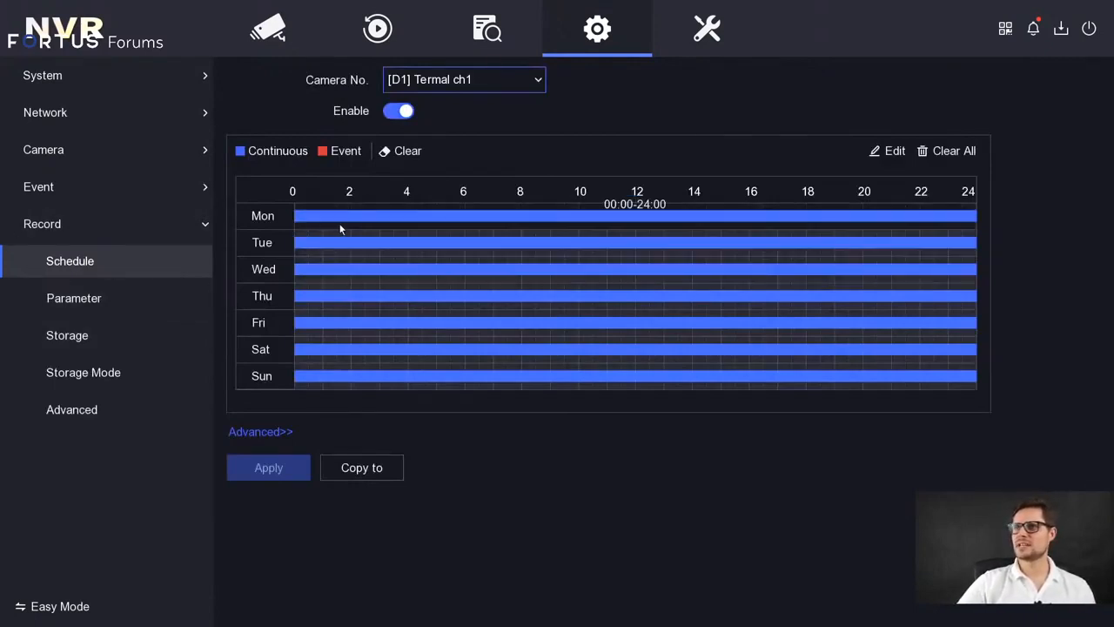
{"action": "left_click", "coordinate": [161, 296]}
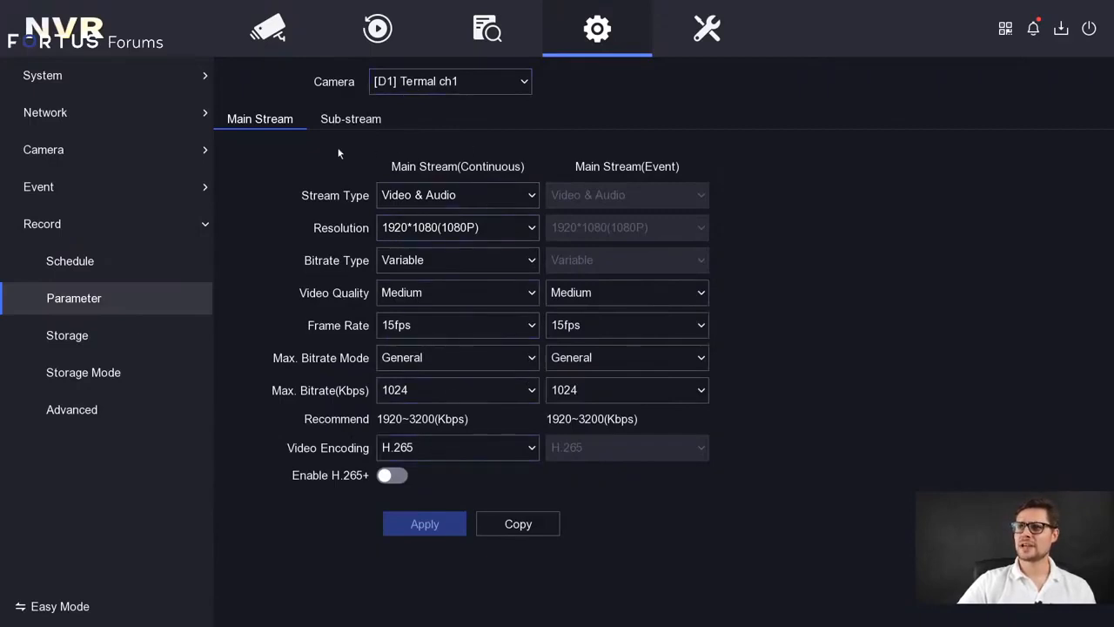
{"action": "left_click", "coordinate": [428, 202]}
{"action": "left_click", "coordinate": [444, 244]}
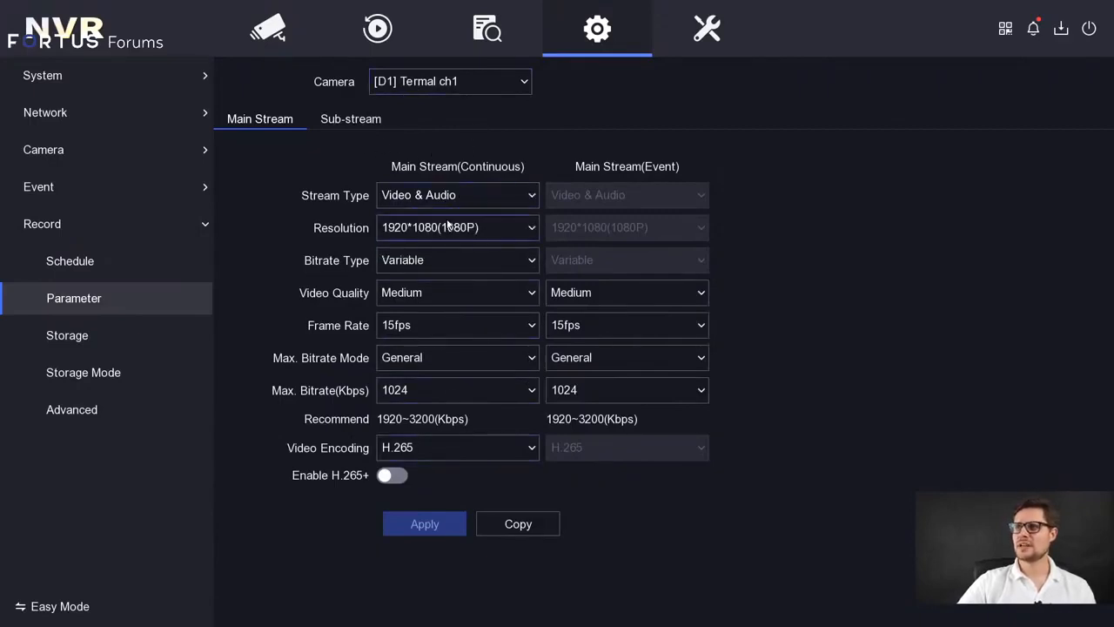
{"action": "left_click", "coordinate": [482, 230]}
{"action": "left_click", "coordinate": [350, 118]}
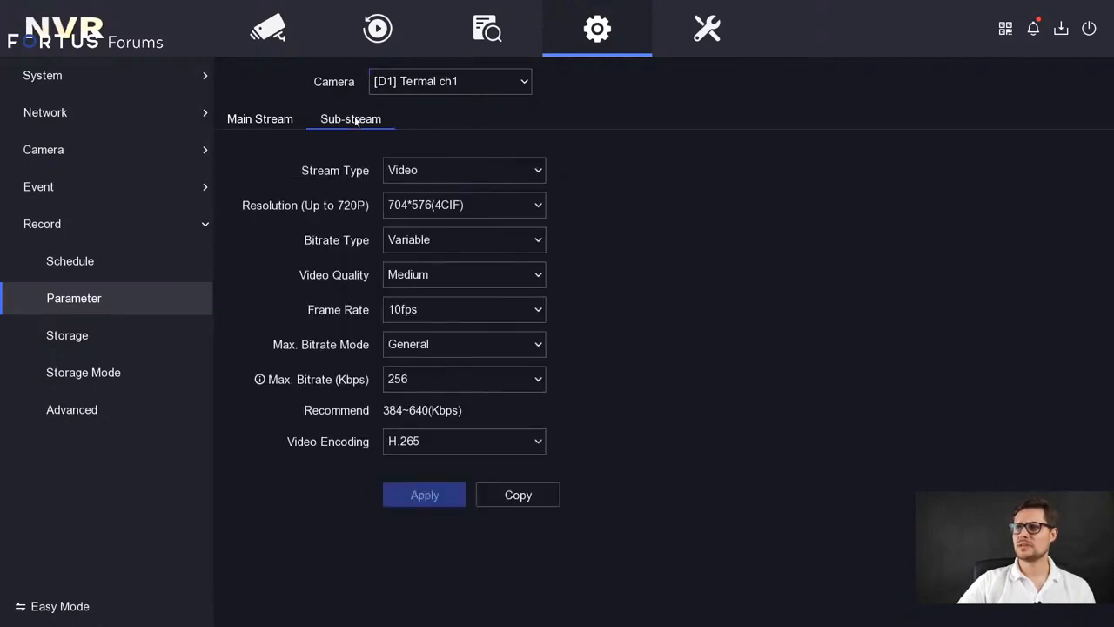
{"action": "left_click", "coordinate": [267, 123]}
Step: View the storage disk list, selecting the local HDD to show its available operations and deselecting it again
{"action": "left_click", "coordinate": [88, 339]}
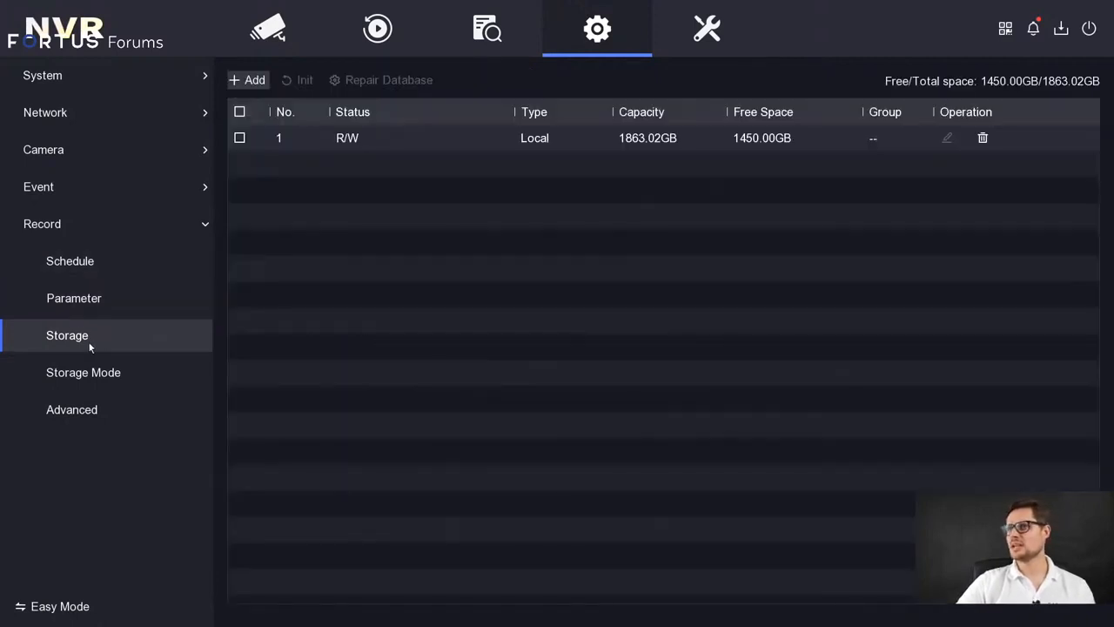
{"action": "left_click", "coordinate": [239, 137]}
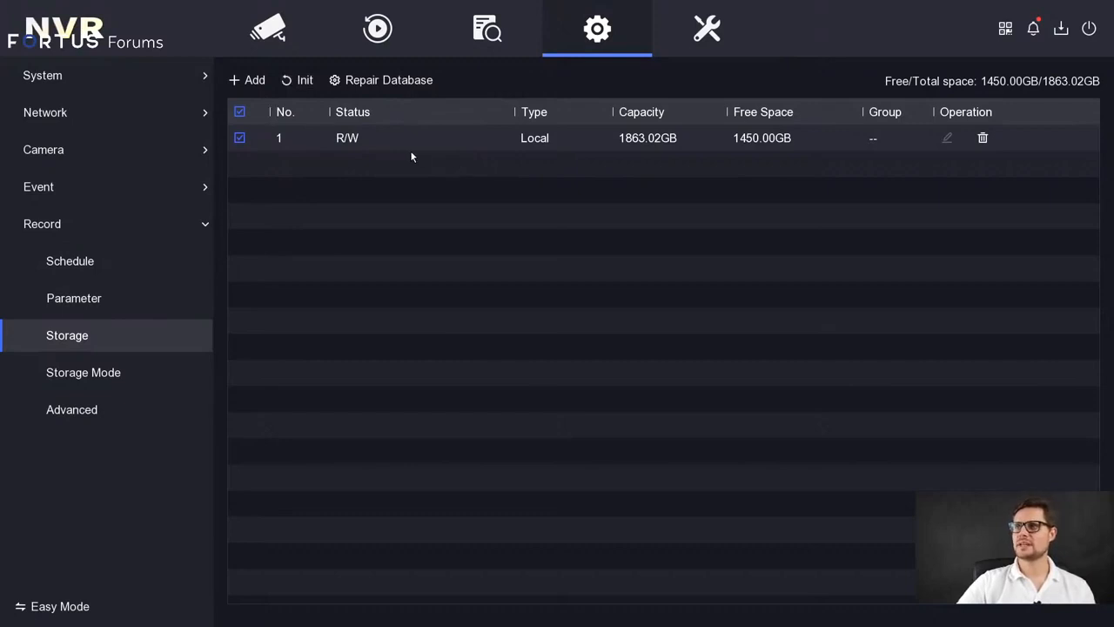
{"action": "left_click", "coordinate": [239, 138]}
Step: Look through the Storage Mode quota settings with the selectable cameras, and the advanced recording options
{"action": "left_click", "coordinate": [87, 374]}
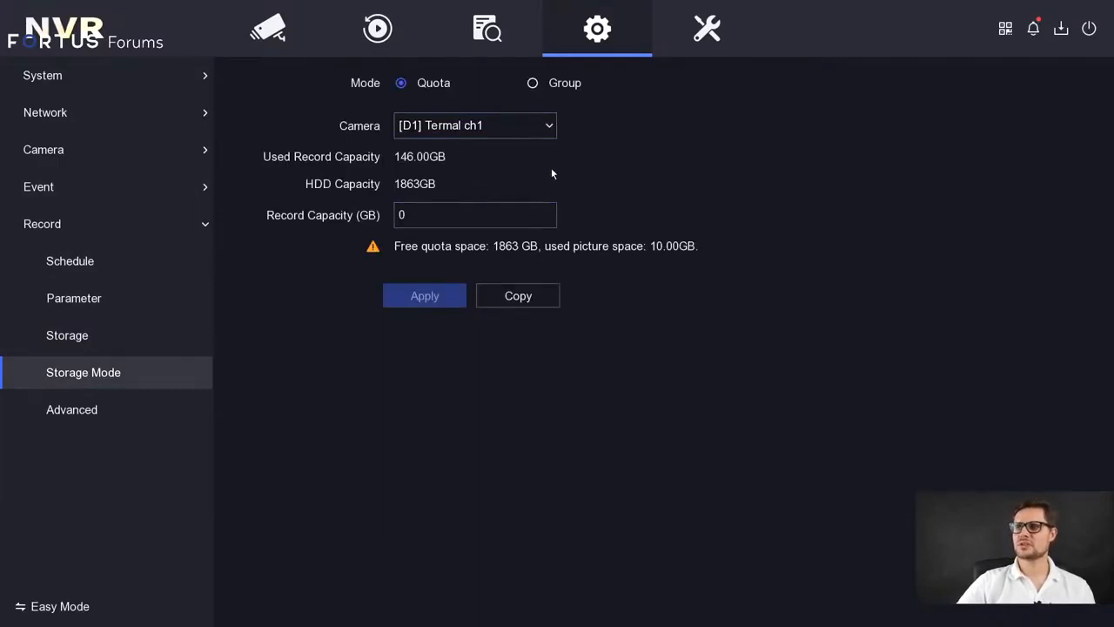
{"action": "left_click", "coordinate": [511, 132]}
{"action": "left_click", "coordinate": [641, 161]}
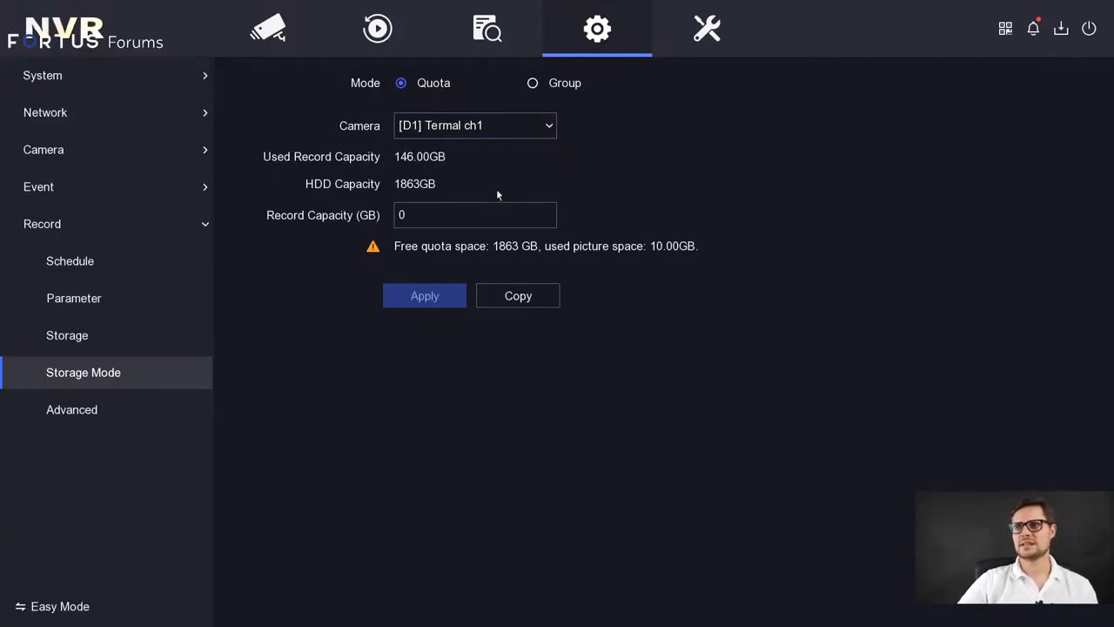
{"action": "left_click", "coordinate": [110, 410]}
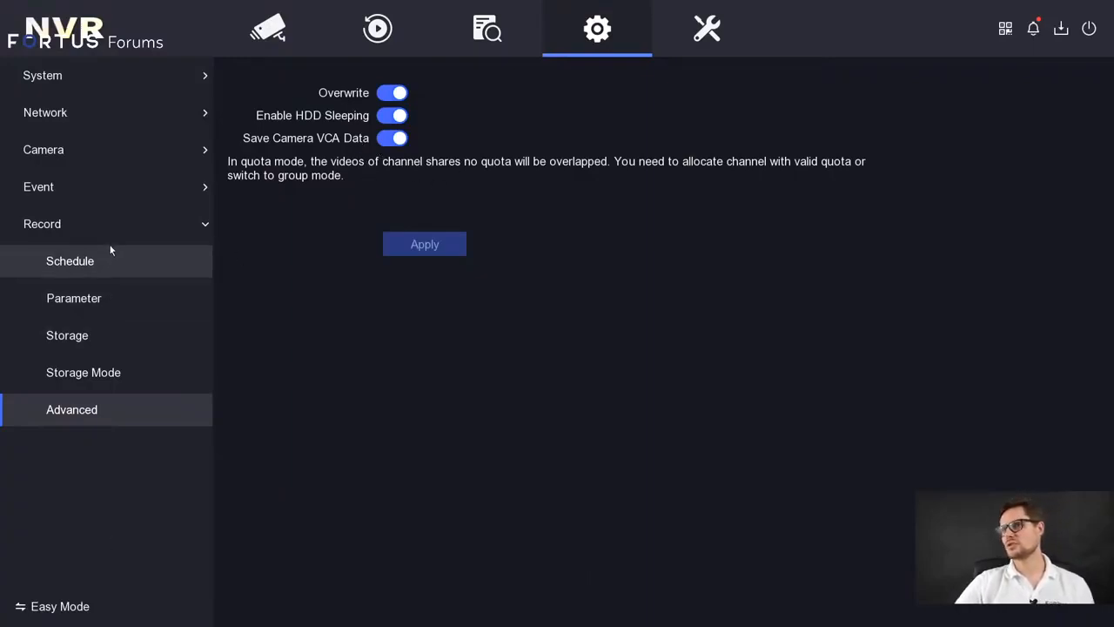
Step: Revisit the System configuration's Live View and User pages, ending on the General basic settings
{"action": "left_click", "coordinate": [114, 85]}
{"action": "left_click", "coordinate": [120, 150]}
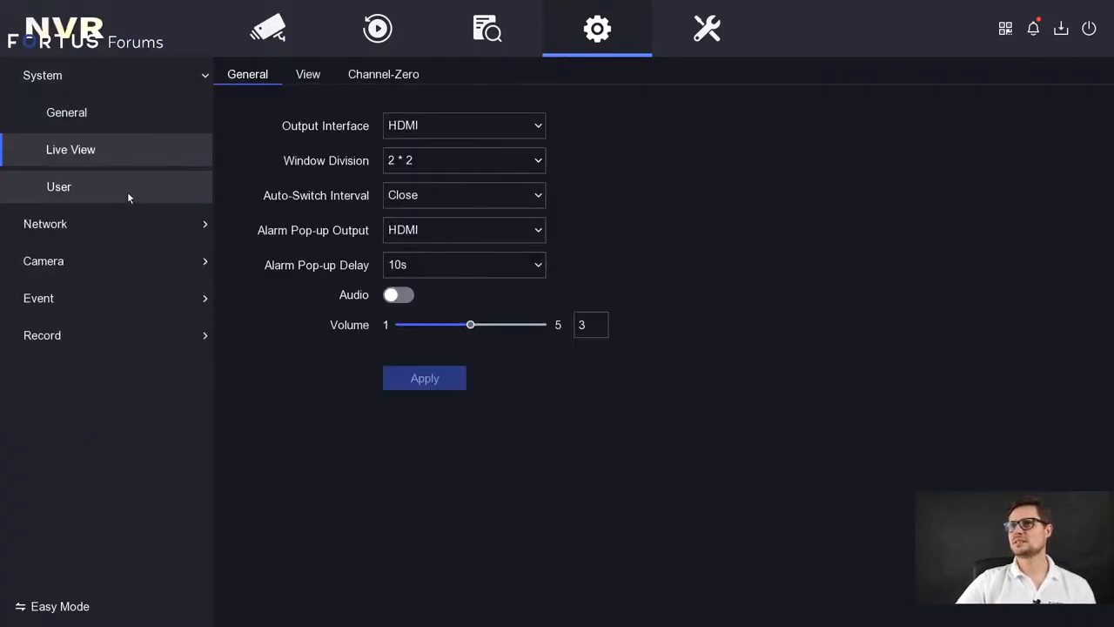
{"action": "left_click", "coordinate": [127, 191]}
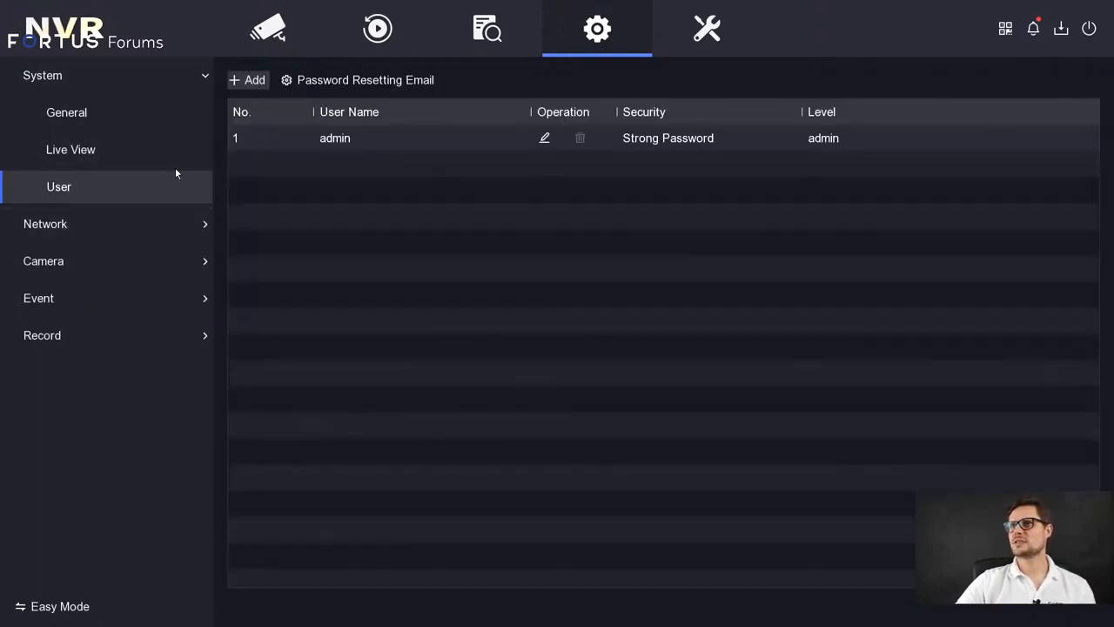
{"action": "left_click", "coordinate": [178, 113]}
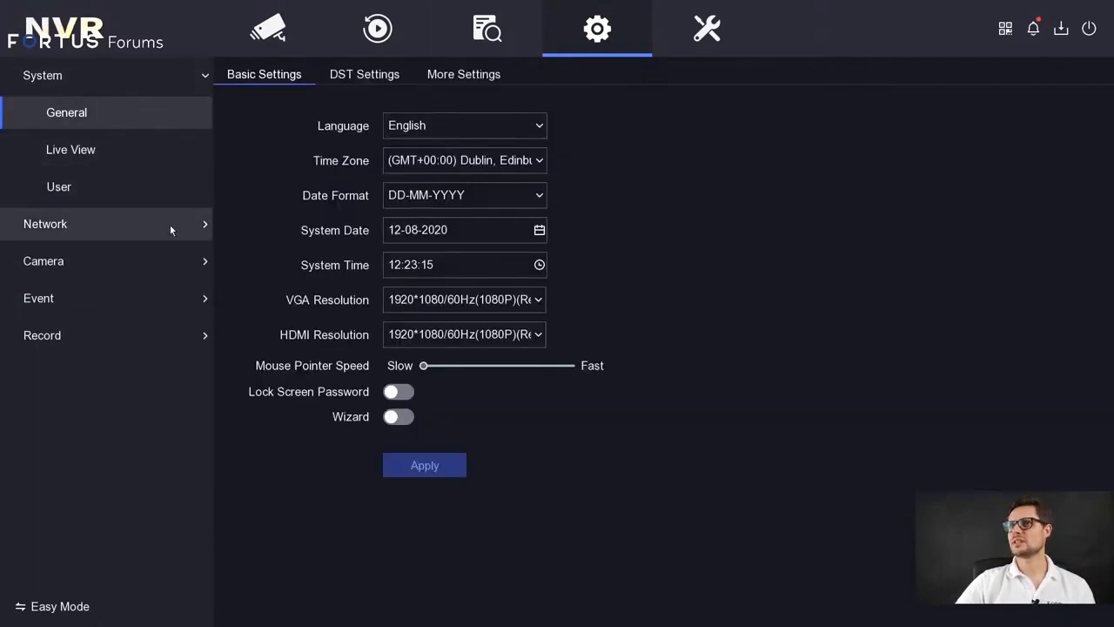
Step: Page through the Network, Camera and Event configuration sections, ending on the recording schedule
{"action": "left_click", "coordinate": [119, 235]}
{"action": "left_click", "coordinate": [137, 189]}
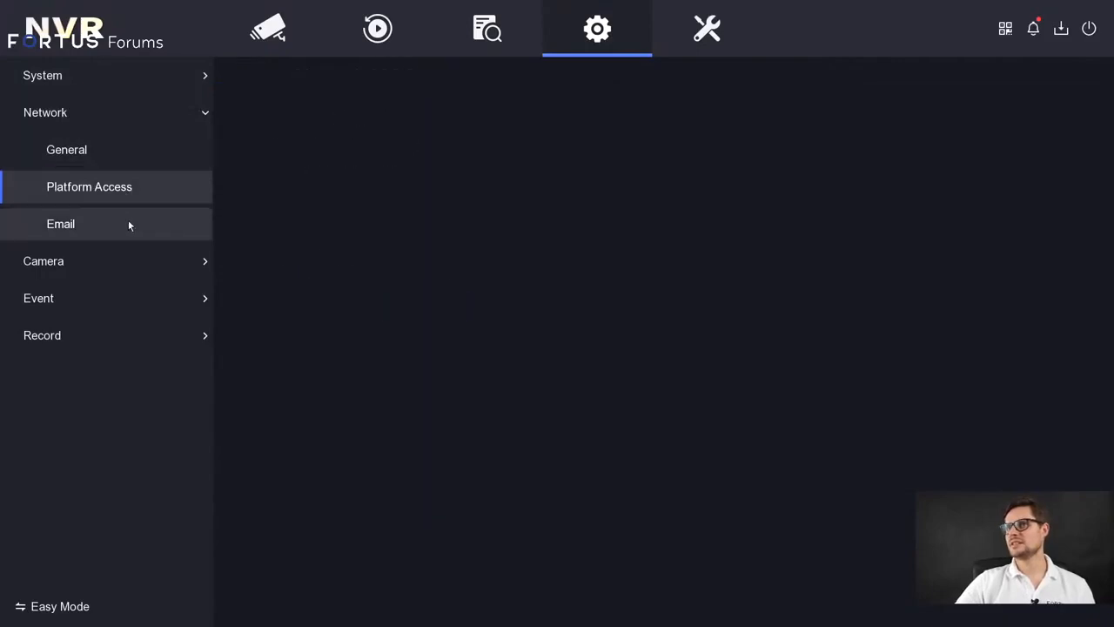
{"action": "left_click", "coordinate": [130, 224]}
{"action": "left_click", "coordinate": [133, 262]}
{"action": "left_click", "coordinate": [130, 230]}
{"action": "left_click", "coordinate": [126, 268]}
{"action": "left_click", "coordinate": [69, 305]}
{"action": "left_click", "coordinate": [127, 282]}
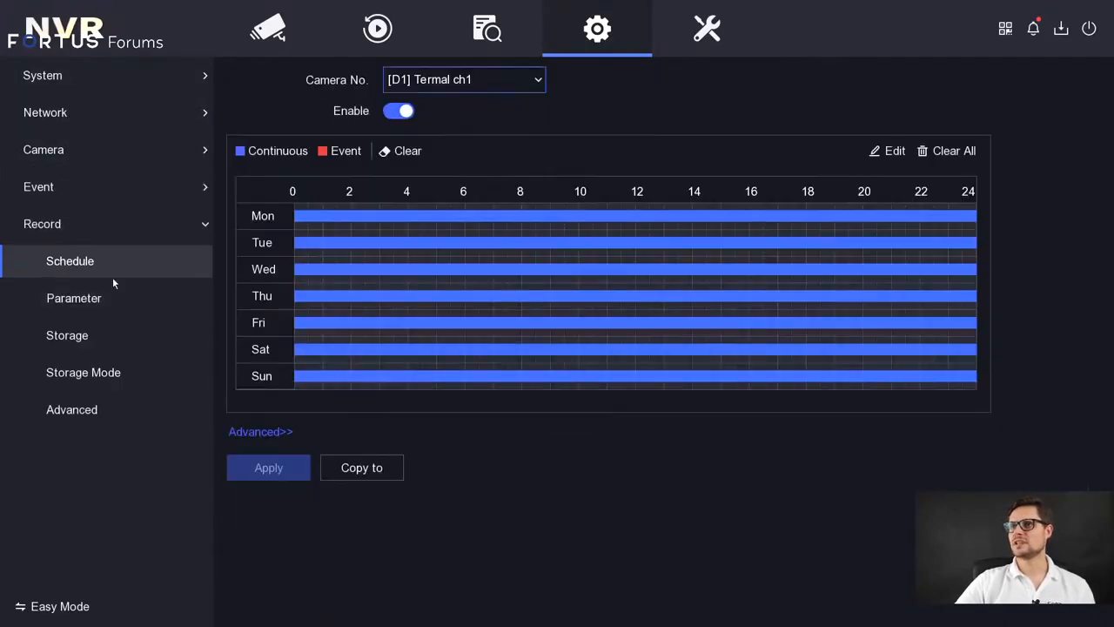
Step: Revisit the recording Parameter, Storage and Storage Mode pages, and return to the schedule of Termal ch1
{"action": "left_click", "coordinate": [101, 299]}
{"action": "left_click", "coordinate": [141, 336]}
{"action": "left_click", "coordinate": [117, 374]}
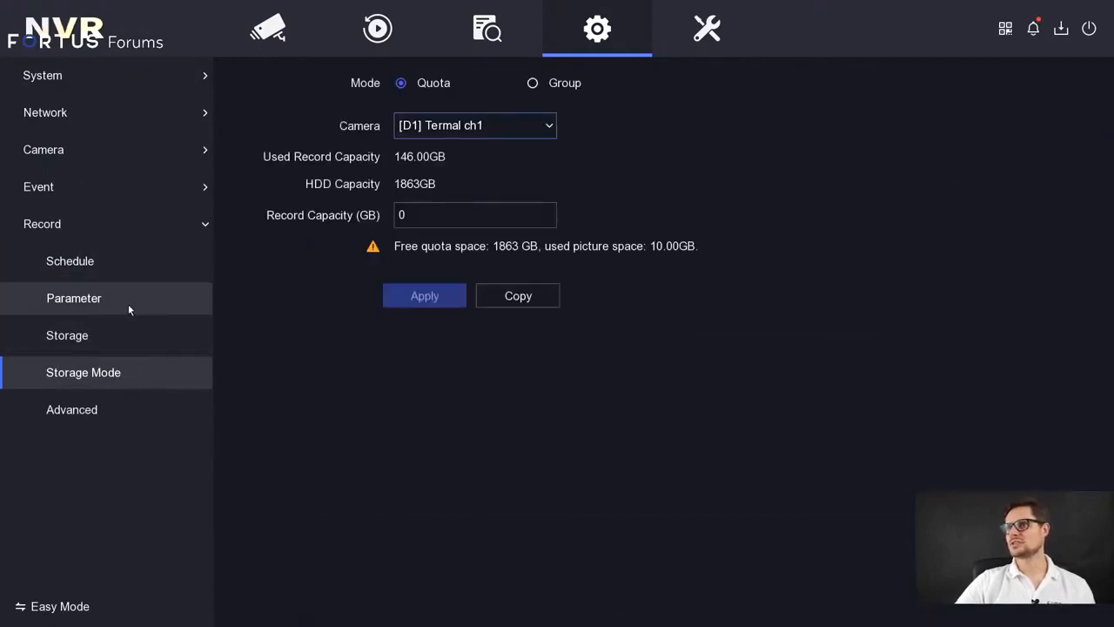
{"action": "left_click", "coordinate": [128, 301]}
{"action": "left_click", "coordinate": [119, 259]}
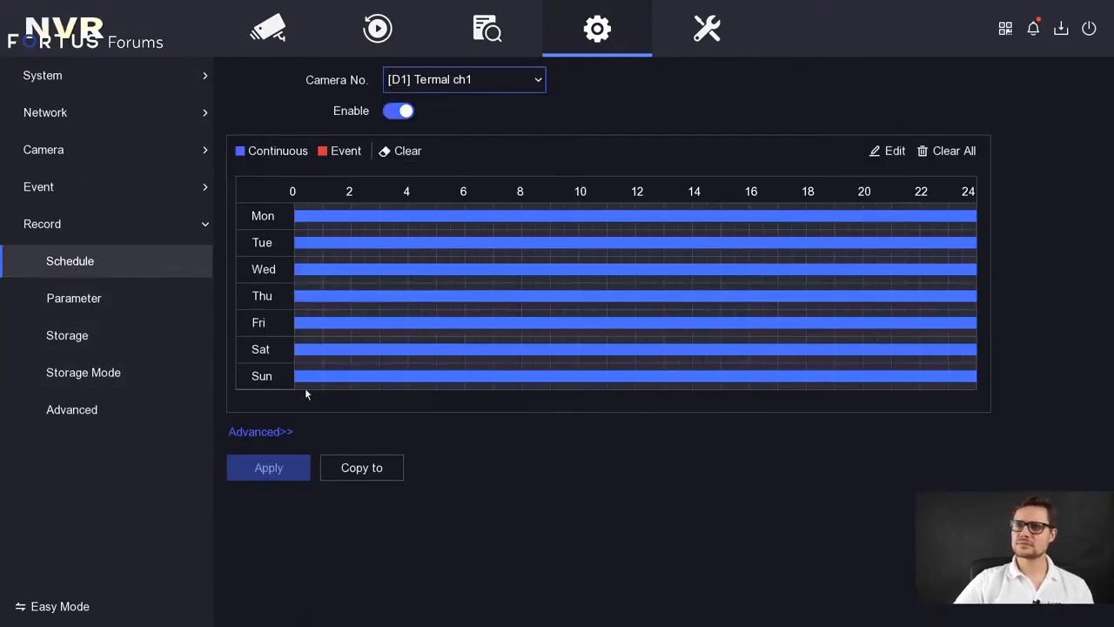
Step: Open the advanced parameters of Termal ch1's recording schedule and set the Video/Picture Expiry Time to 30
{"action": "left_click", "coordinate": [260, 431]}
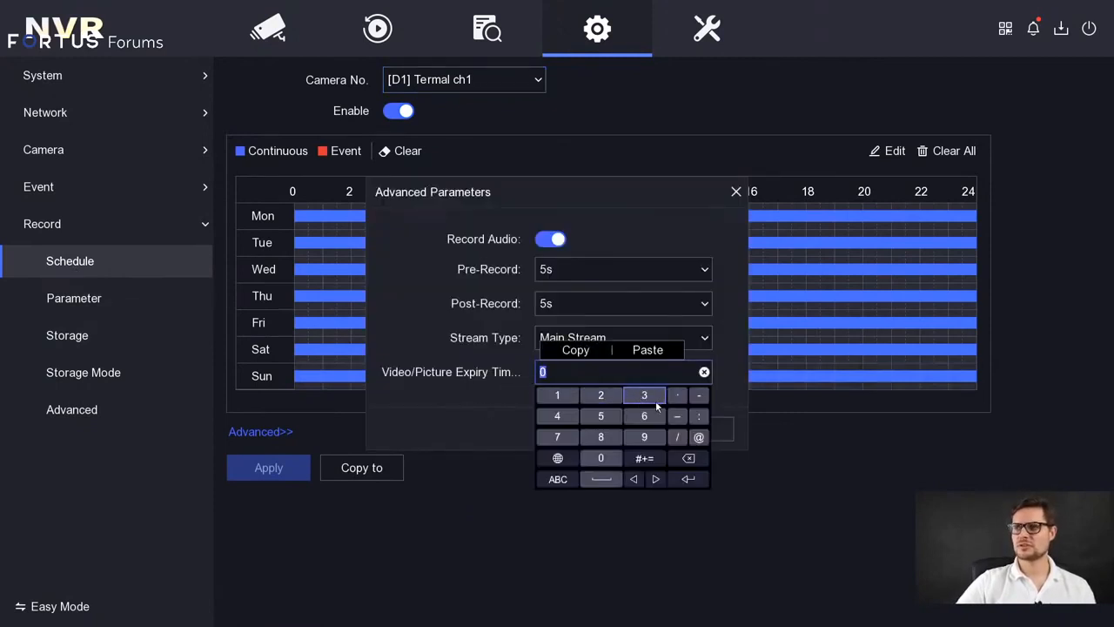
{"action": "left_click", "coordinate": [485, 403]}
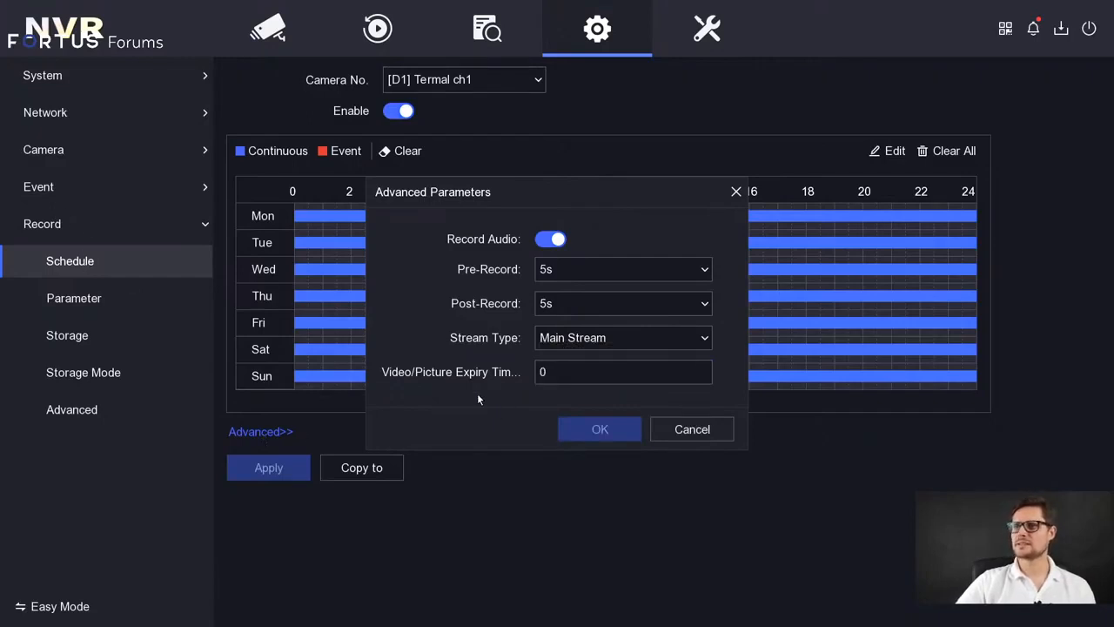
{"action": "left_click", "coordinate": [533, 372]}
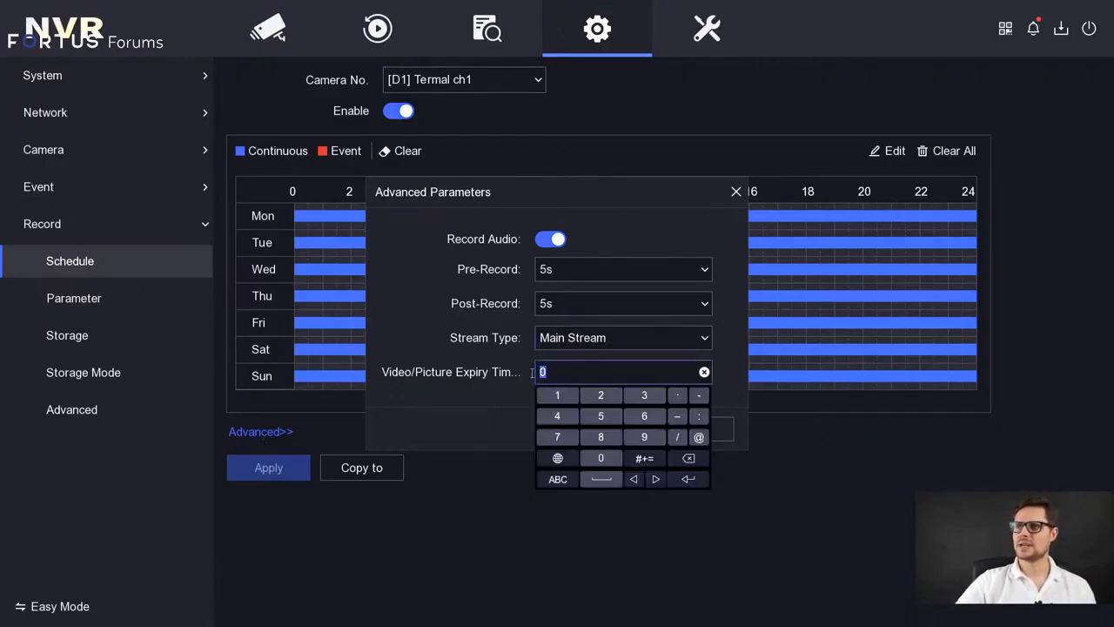
{"action": "left_click_drag", "start_coordinate": [532, 373], "coordinate": [529, 374]}
{"action": "left_click", "coordinate": [644, 397]}
{"action": "left_click", "coordinate": [601, 458]}
{"action": "left_click", "coordinate": [497, 403]}
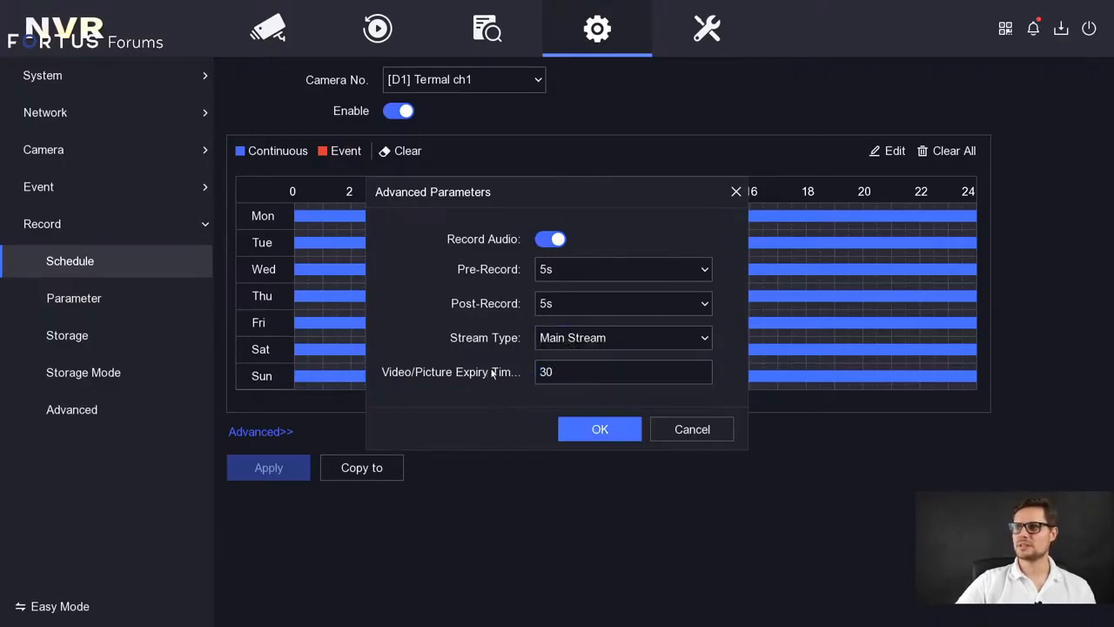
Step: Review the expiry time and the Stream Type options, keep Main Stream, and close the advanced parameters without saving
{"action": "left_click_drag", "start_coordinate": [572, 374], "coordinate": [531, 377]}
{"action": "left_click", "coordinate": [518, 390]}
{"action": "left_click", "coordinate": [585, 375]}
{"action": "left_click", "coordinate": [517, 379]}
{"action": "left_click", "coordinate": [576, 376]}
{"action": "double_click", "coordinate": [574, 375]}
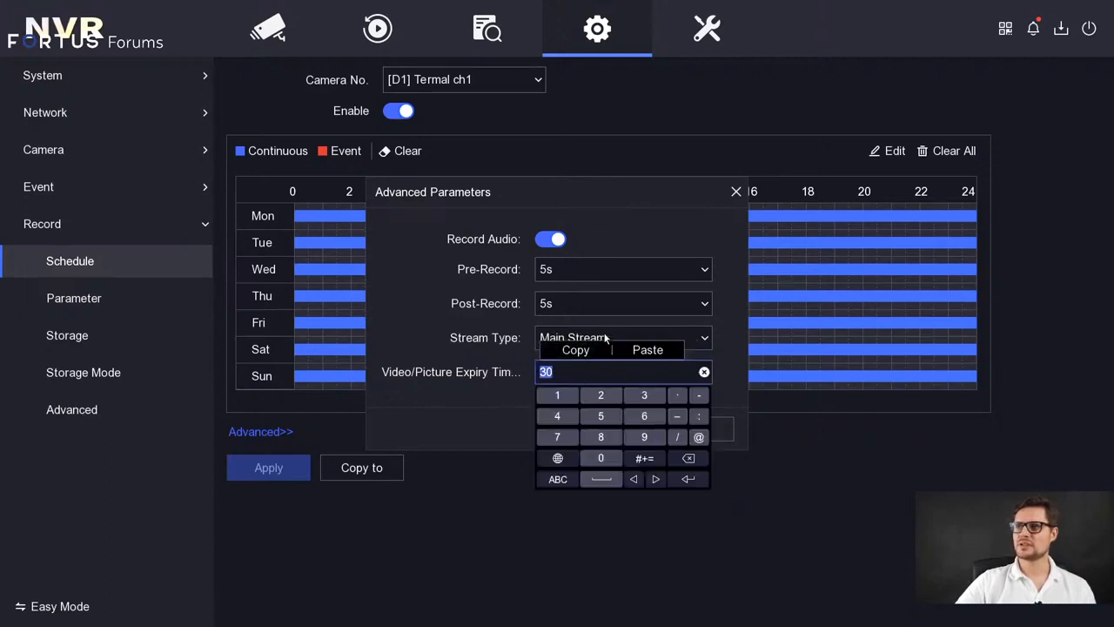
{"action": "left_click", "coordinate": [603, 337]}
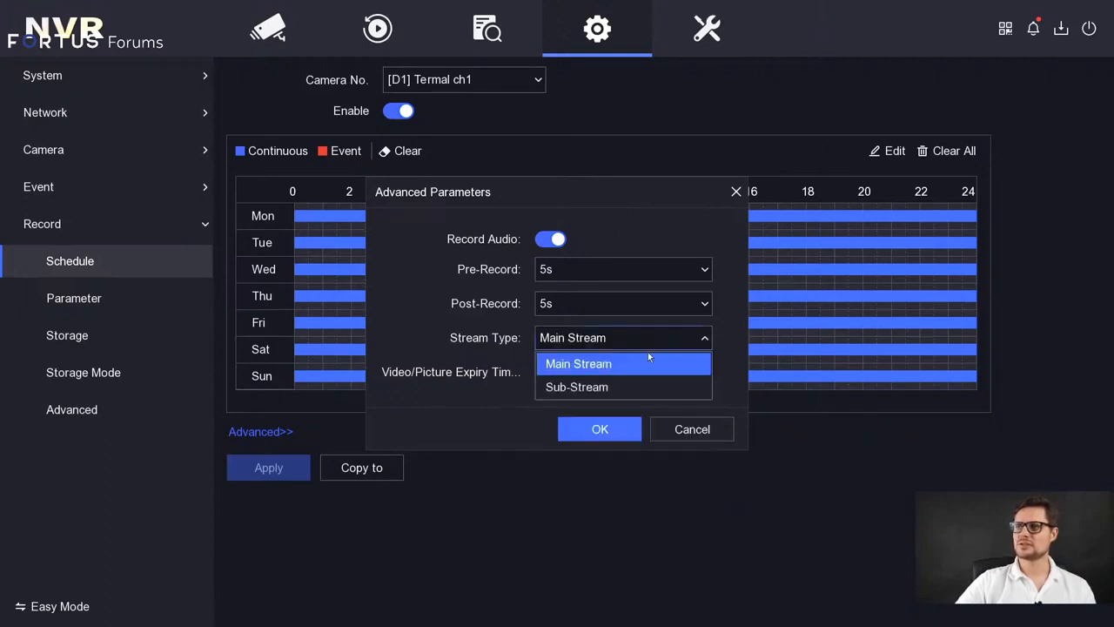
{"action": "left_click", "coordinate": [598, 366]}
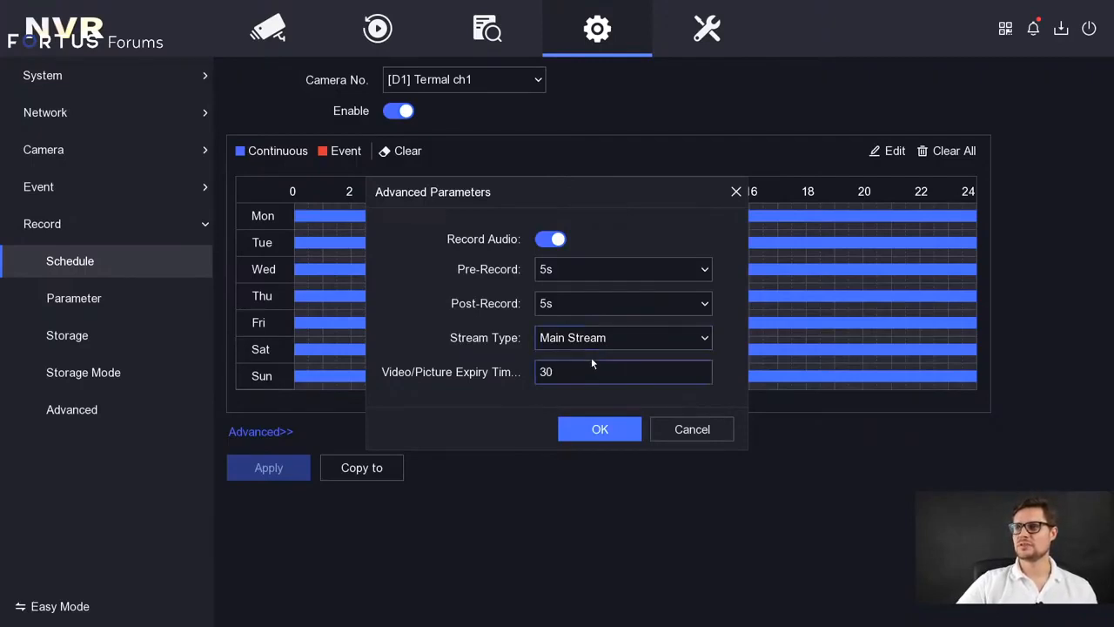
{"action": "left_click", "coordinate": [667, 427]}
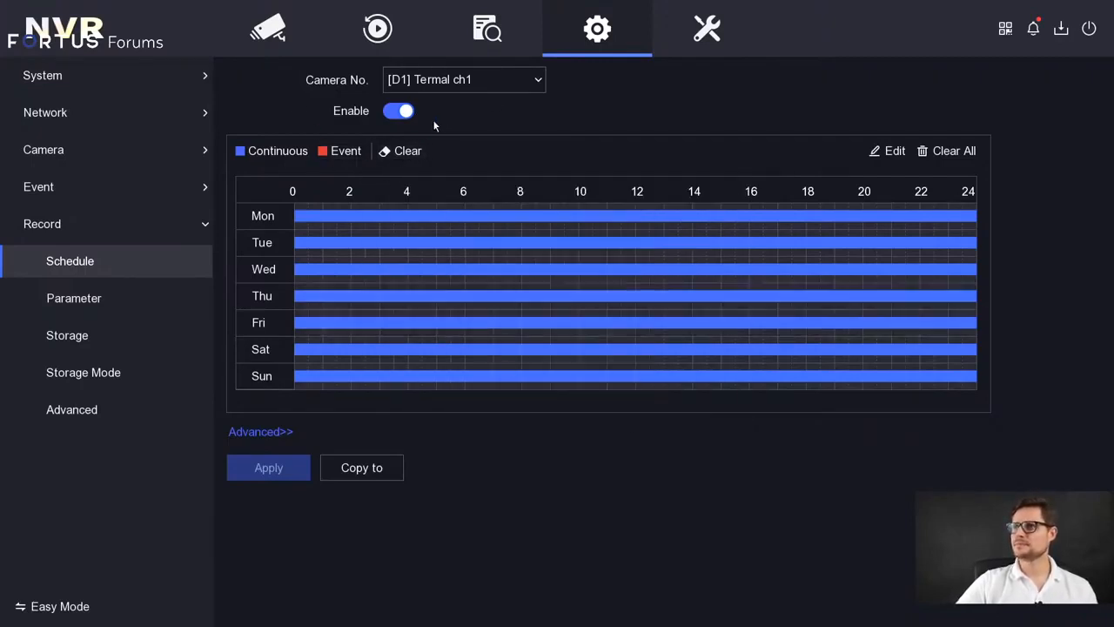
Step: Open the log information in the maintenance section and search the logs for the Exception major type
{"action": "left_click", "coordinate": [710, 35]}
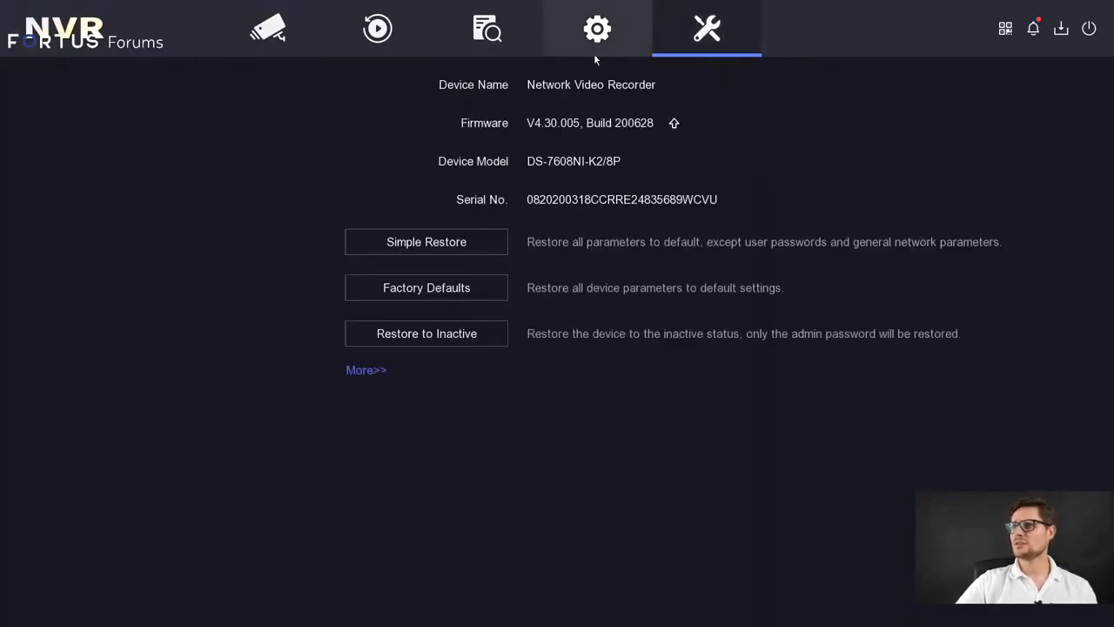
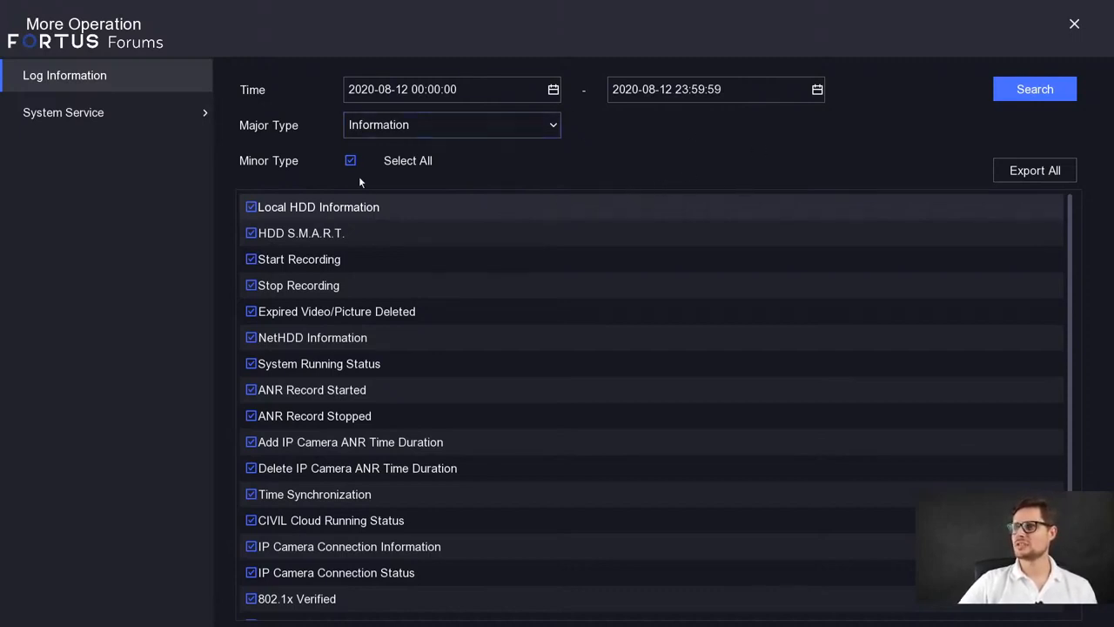
{"action": "left_click", "coordinate": [418, 125]}
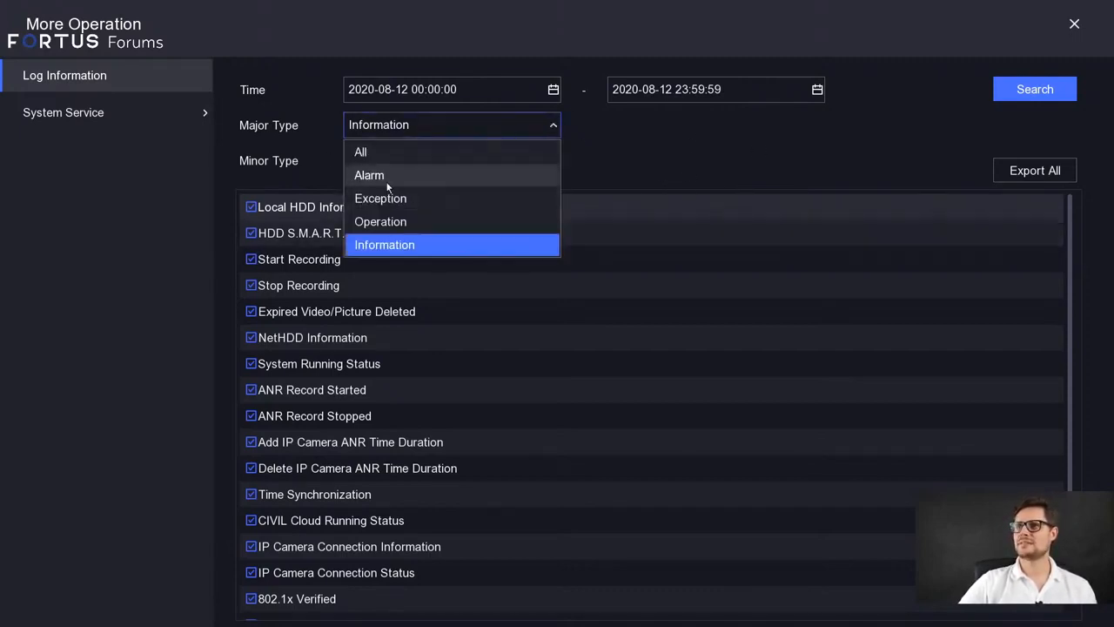
{"action": "left_click", "coordinate": [416, 200]}
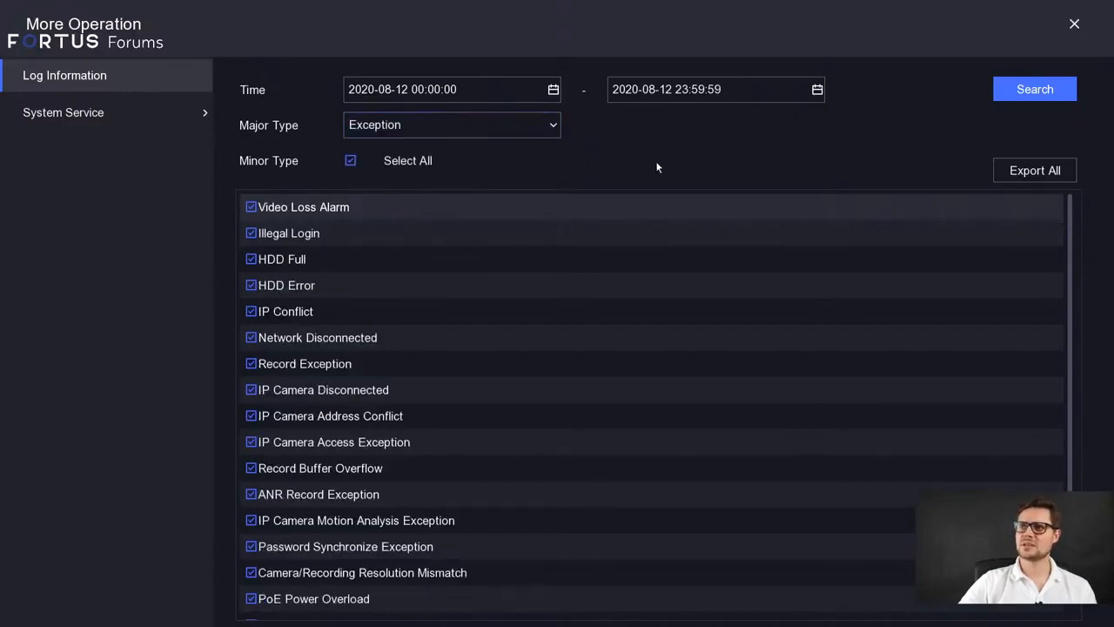
{"action": "left_click", "coordinate": [1035, 89]}
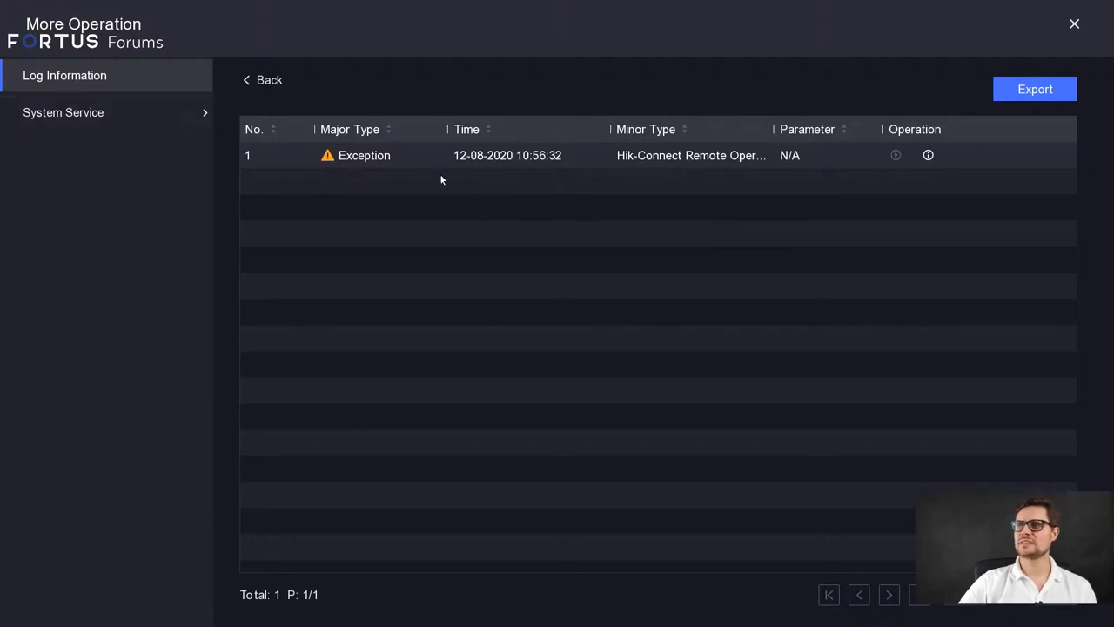
Step: View the System Service settings, and return to the general system configuration
{"action": "left_click", "coordinate": [134, 111]}
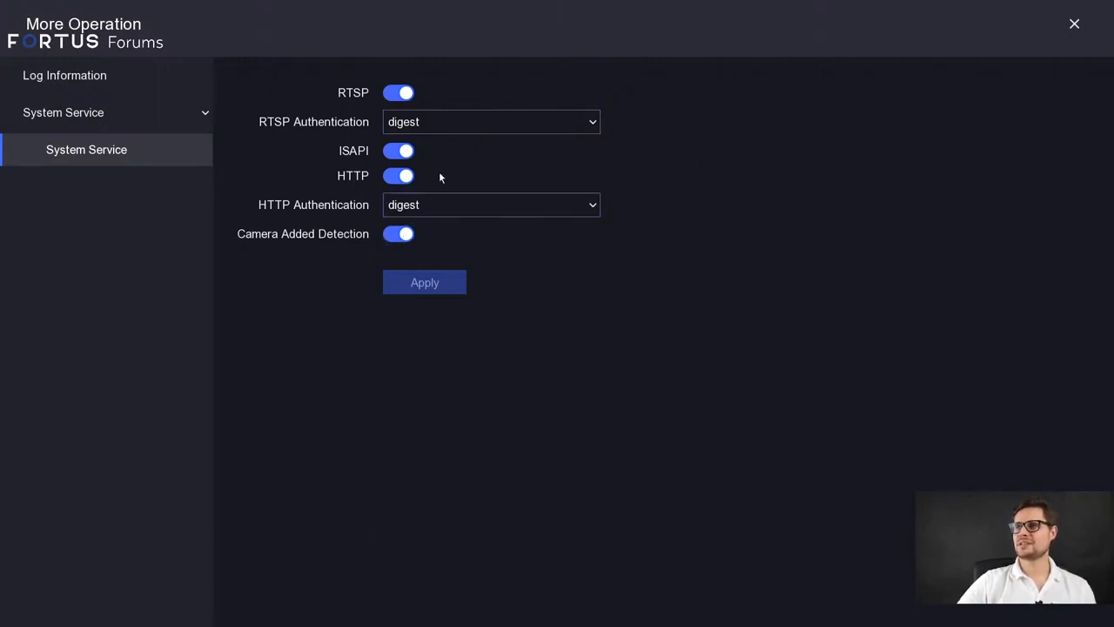
{"action": "left_click", "coordinate": [1074, 24]}
{"action": "left_click", "coordinate": [592, 32]}
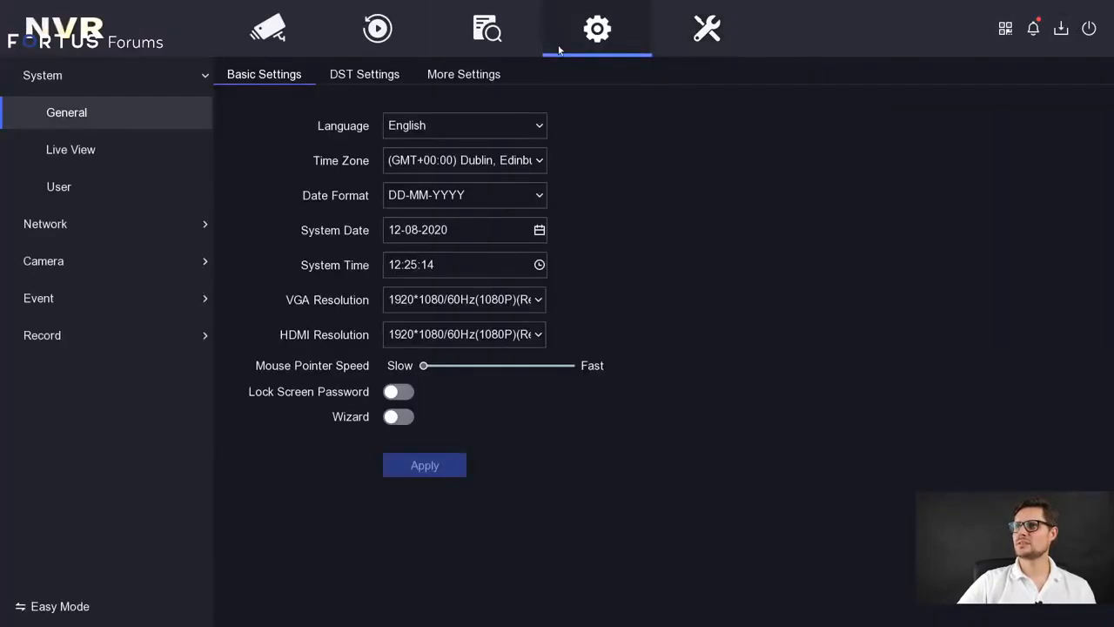
Step: Look through the camera configuration's PoE Settings and PoE Bonding Configuration, returning to PoE Settings
{"action": "left_click", "coordinate": [123, 262]}
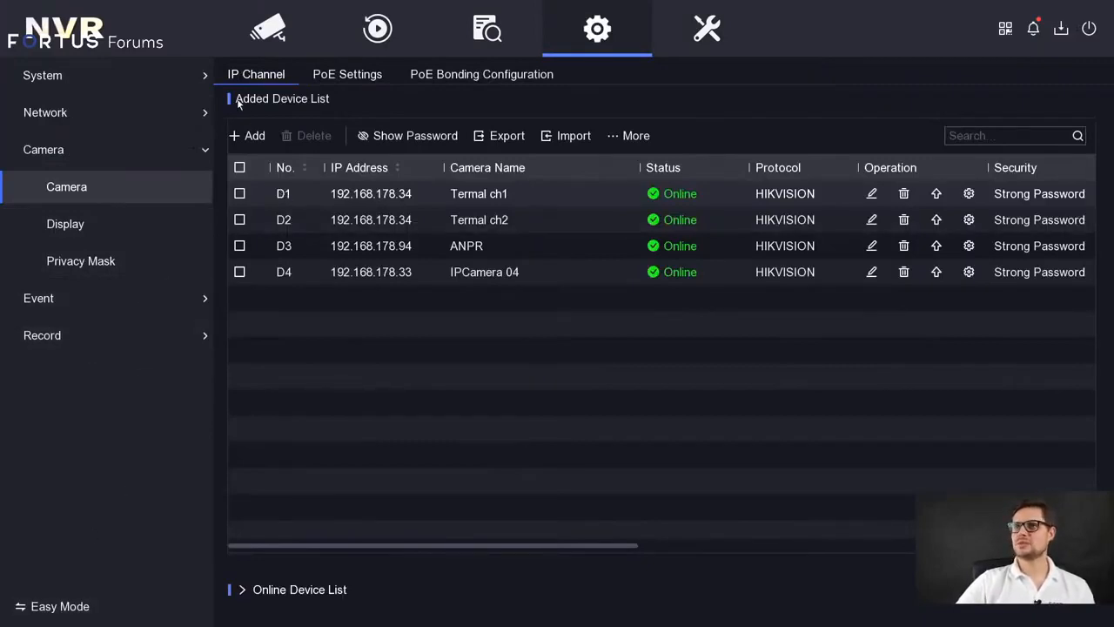
{"action": "left_click", "coordinate": [350, 77]}
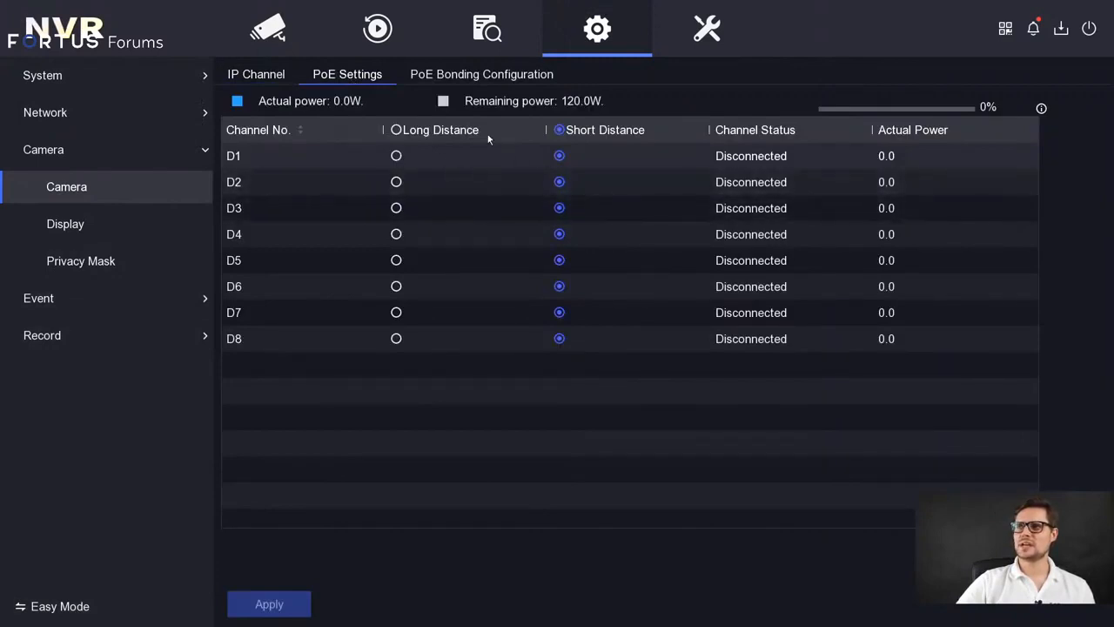
{"action": "left_click", "coordinate": [444, 77]}
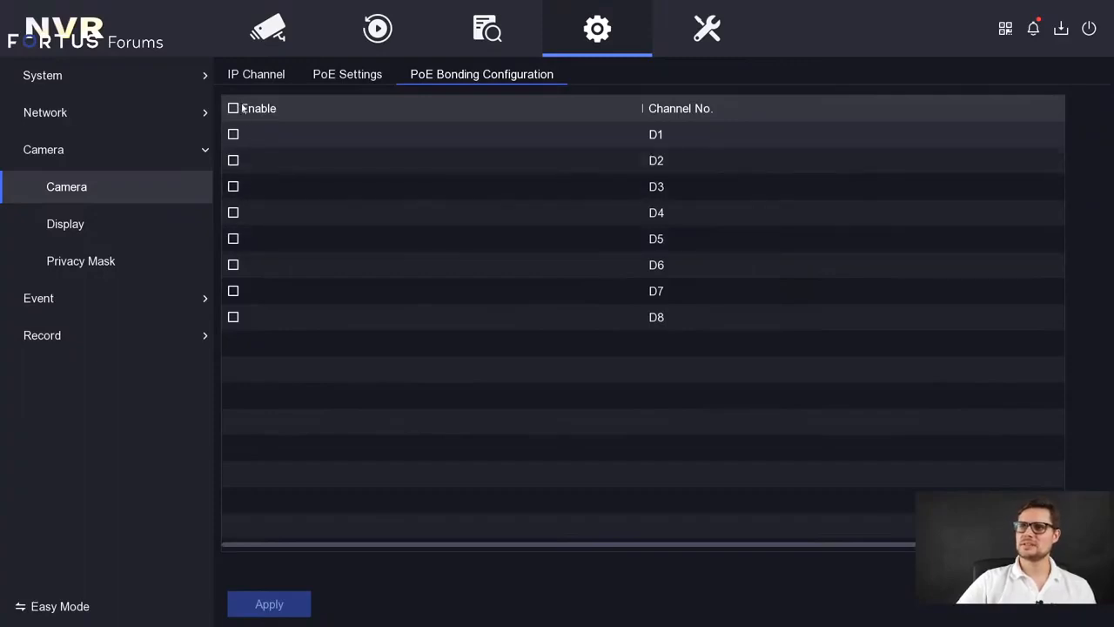
{"action": "left_click", "coordinate": [364, 76]}
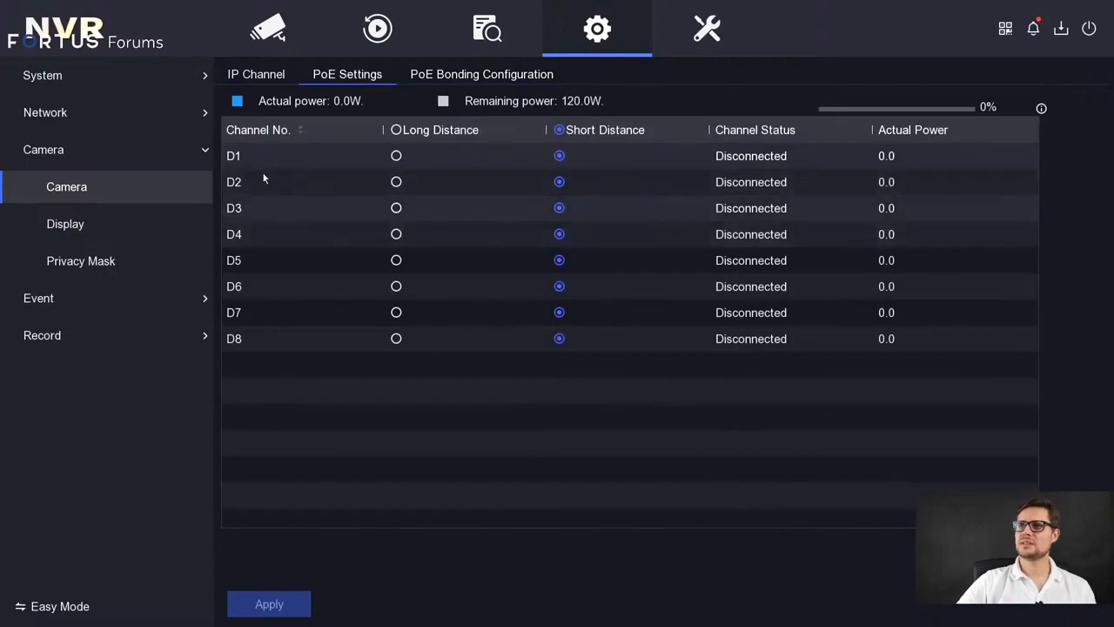
Step: Delete the two thermal camera channels, D1 and D2, from the IP Channel list of added devices
{"action": "left_click", "coordinate": [264, 77]}
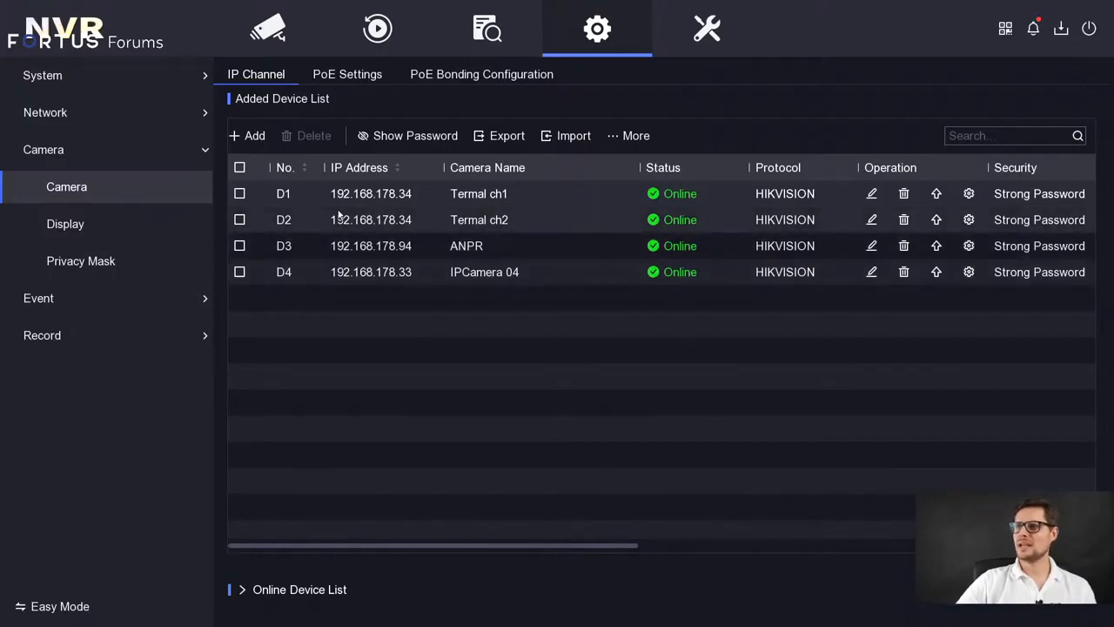
{"action": "left_click", "coordinate": [240, 194]}
{"action": "left_click", "coordinate": [239, 219]}
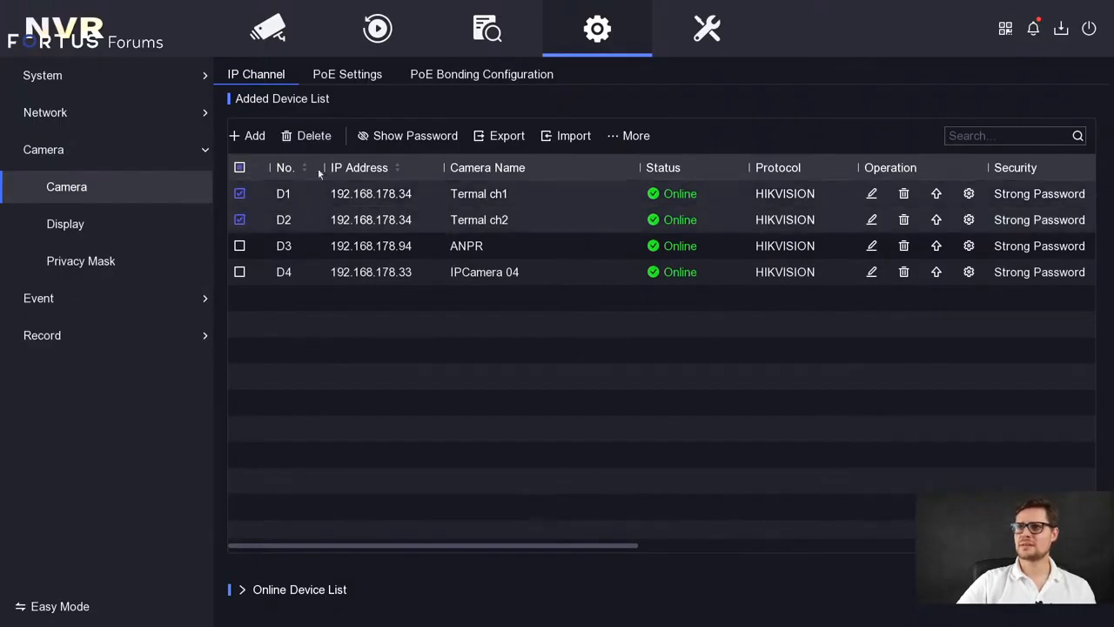
{"action": "left_click", "coordinate": [311, 139]}
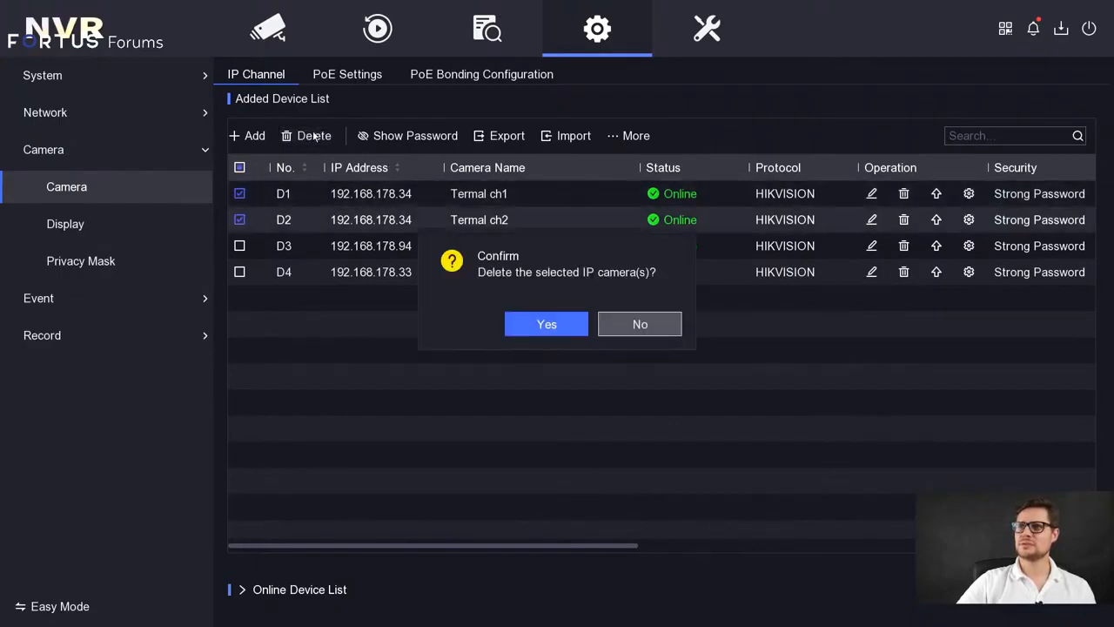
{"action": "left_click", "coordinate": [536, 323]}
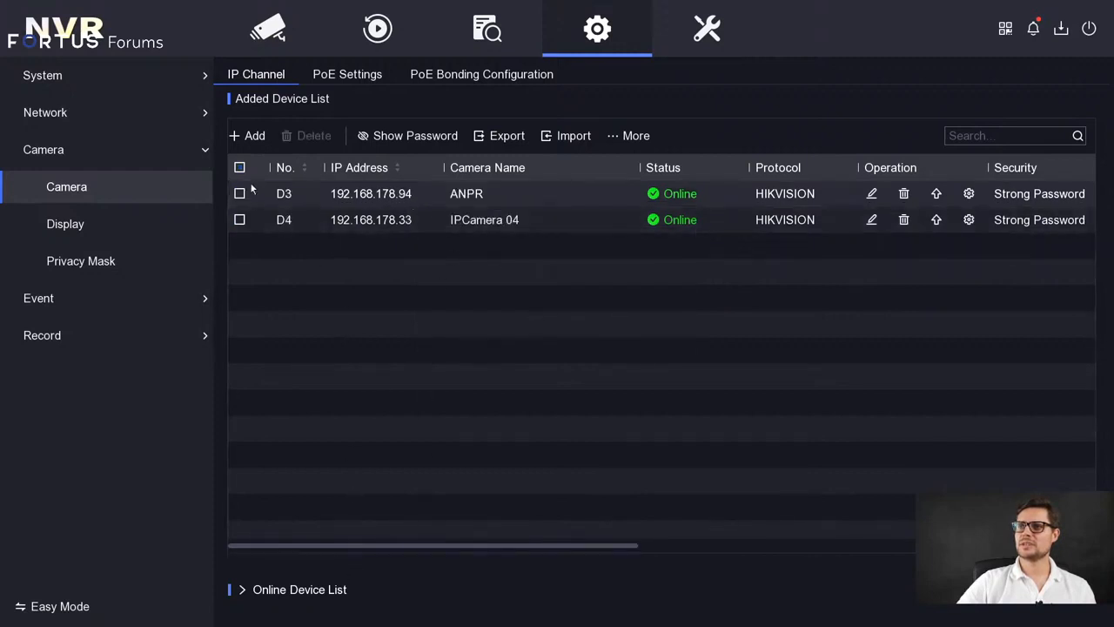
Step: Add the camera at 192.168.178.34 from the Online Device List to the added devices
{"action": "left_click", "coordinate": [296, 589]}
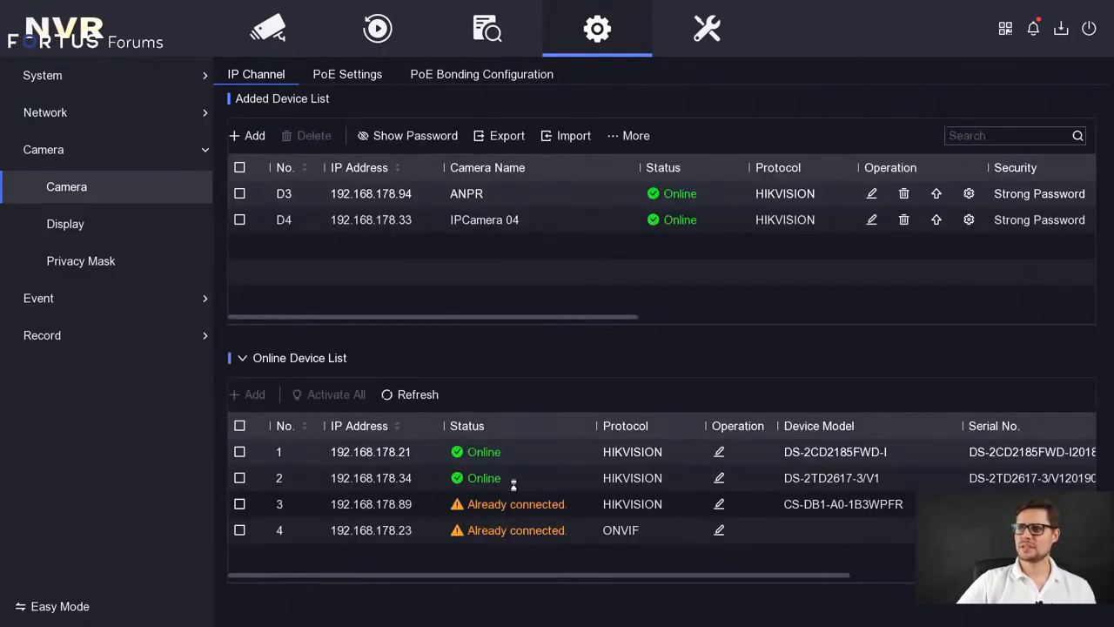
{"action": "left_click", "coordinate": [239, 478]}
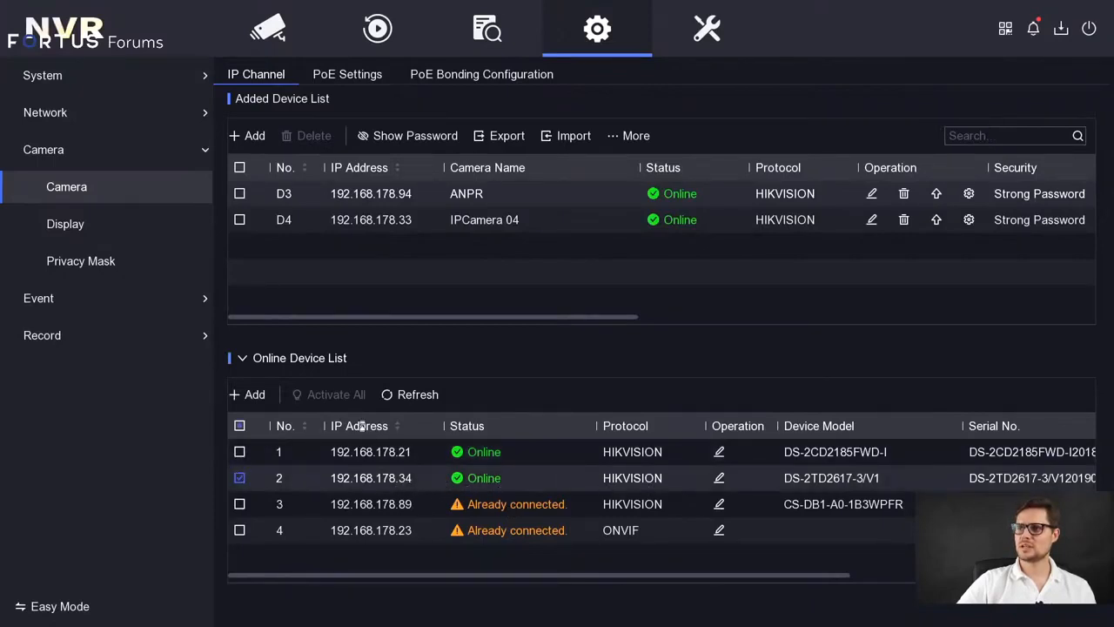
{"action": "left_click", "coordinate": [250, 394]}
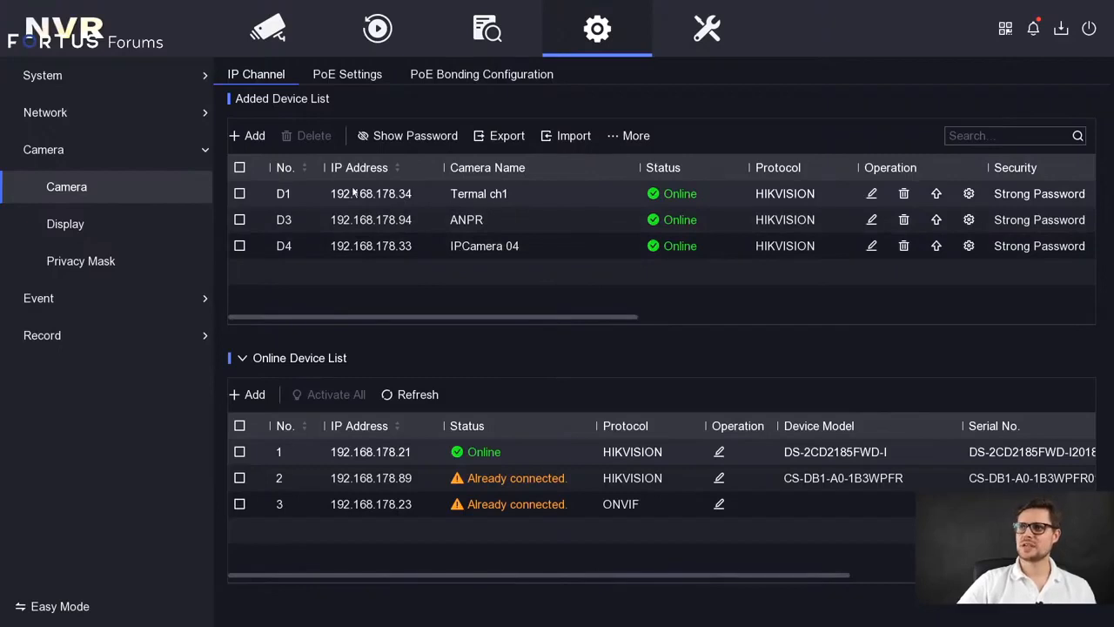
Step: Collapse the Online Device List and delete the D1 thermal channel from the added devices
{"action": "left_click", "coordinate": [242, 358]}
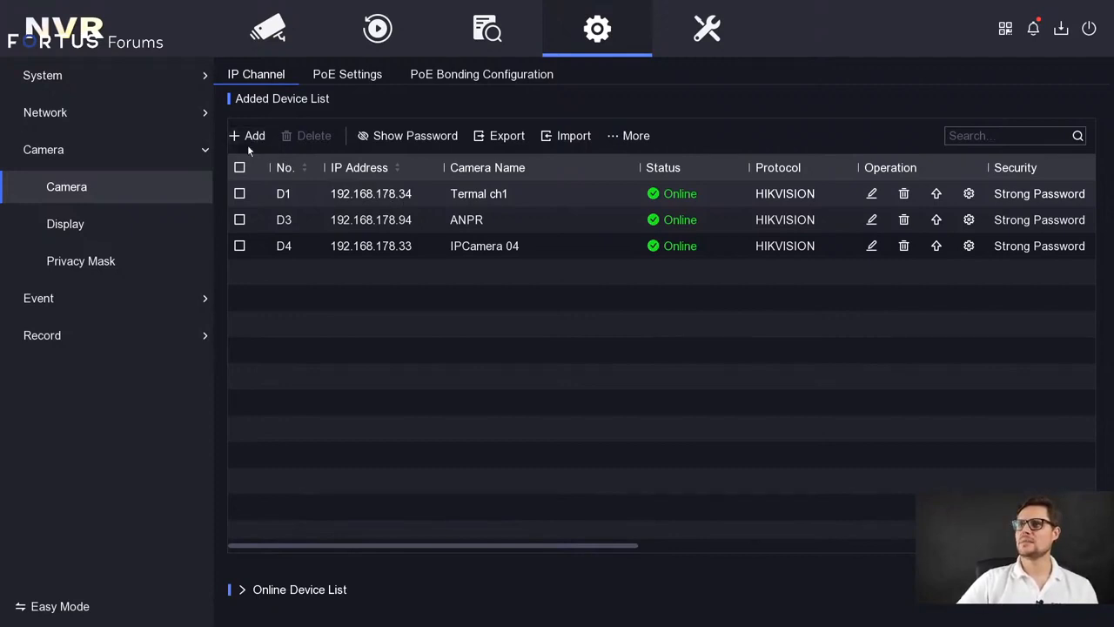
{"action": "left_click", "coordinate": [241, 194]}
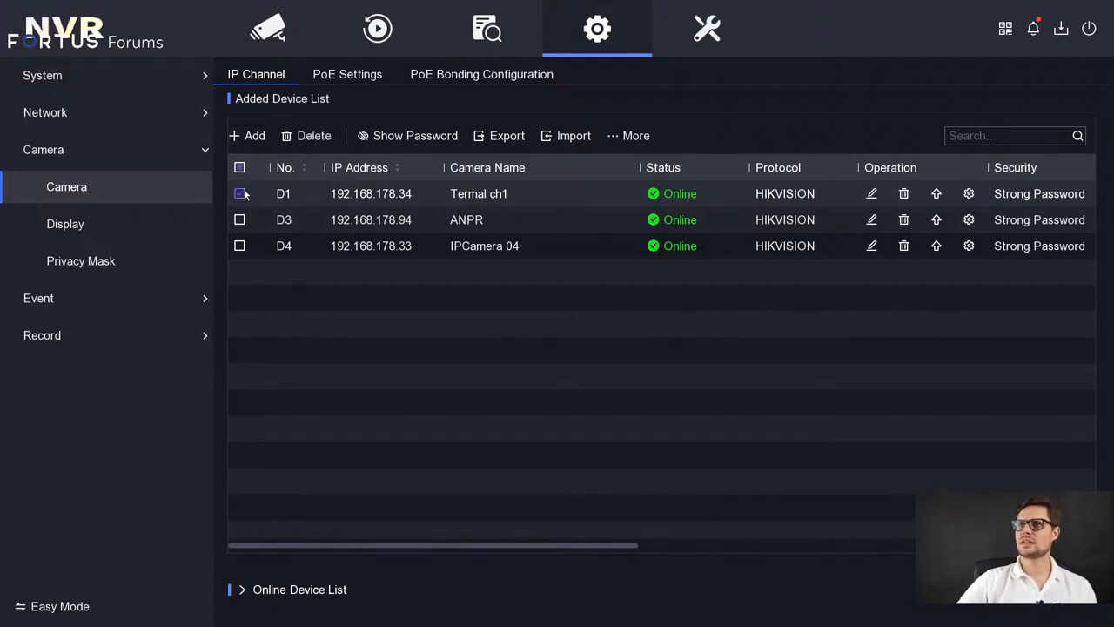
{"action": "left_click", "coordinate": [318, 139]}
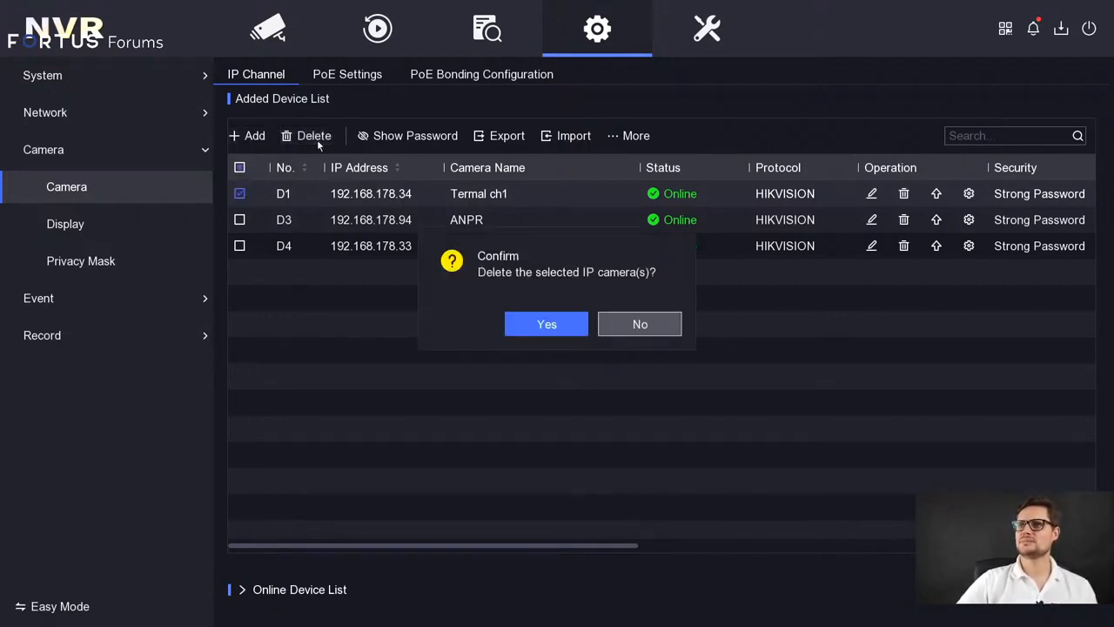
{"action": "left_click", "coordinate": [539, 324]}
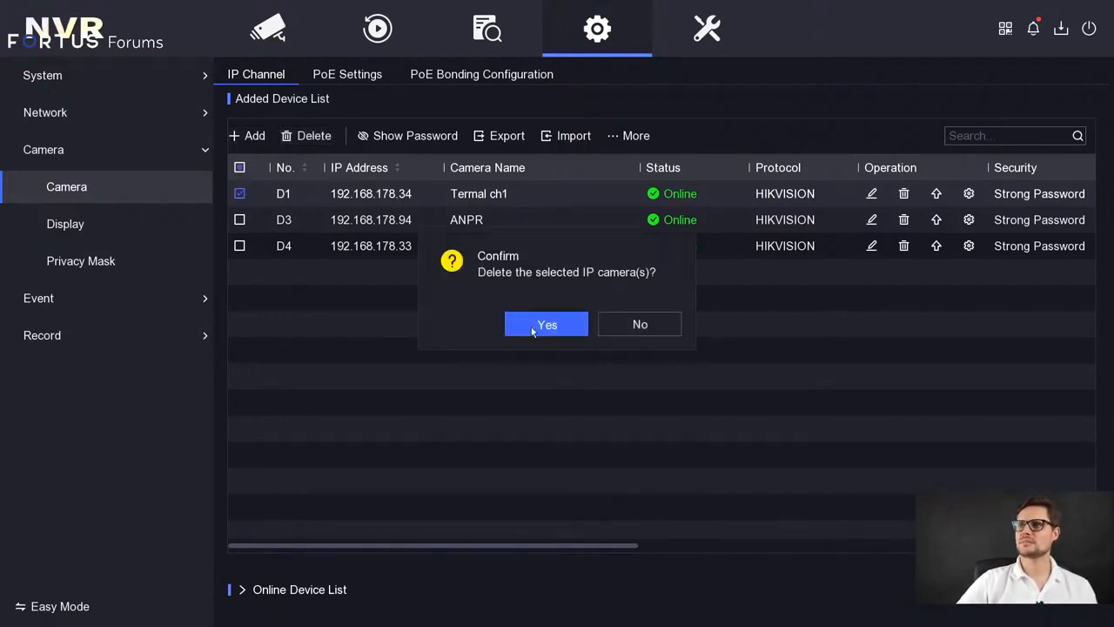
Step: Add the IP camera 192.168.178.34 through the custom form, using the camera activation password and both channel ports 1 and 2
{"action": "left_click", "coordinate": [246, 140]}
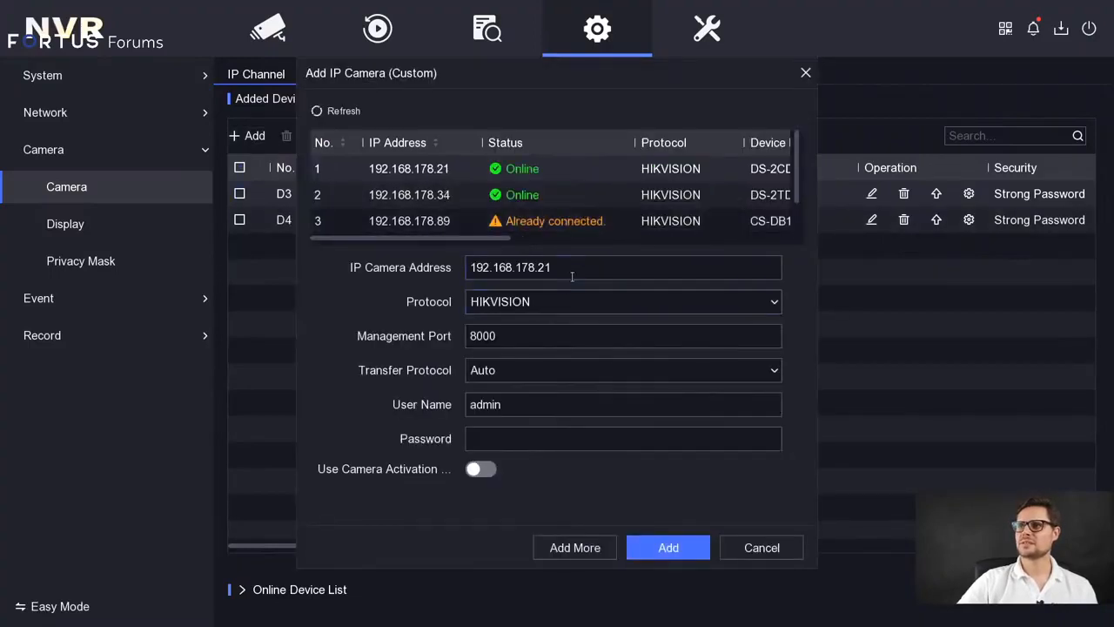
{"action": "left_click", "coordinate": [576, 269]}
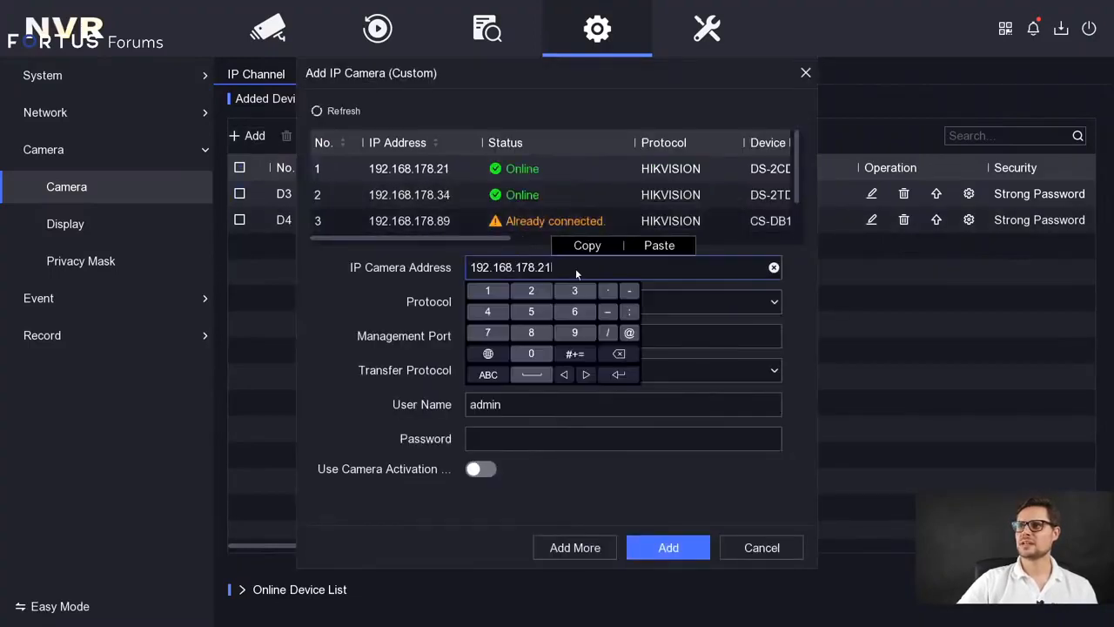
{"action": "left_click", "coordinate": [429, 195]}
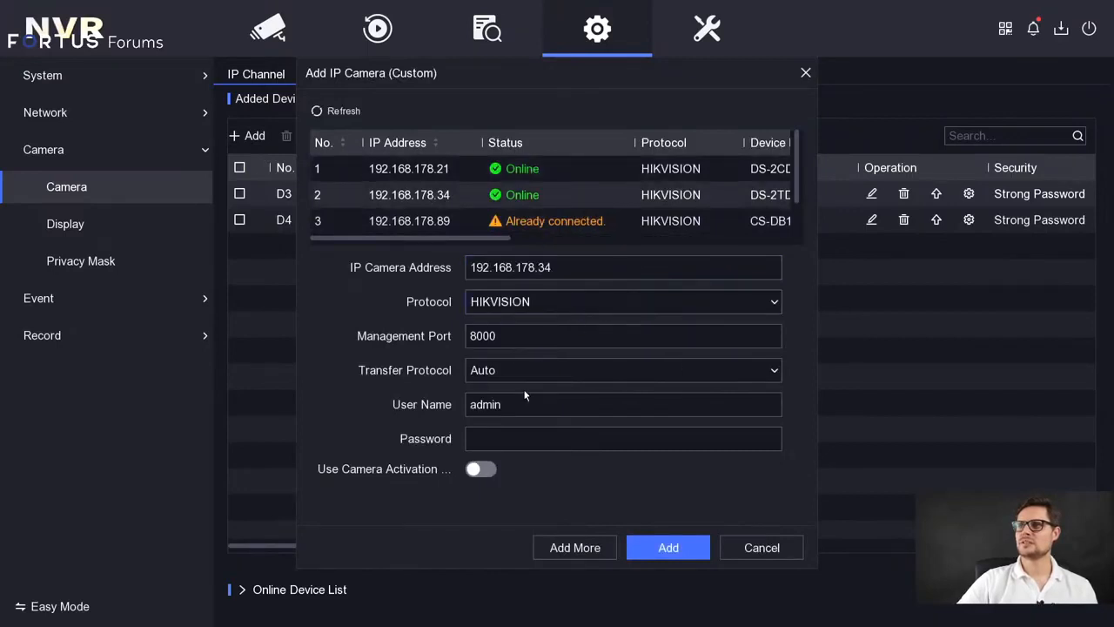
{"action": "left_click", "coordinate": [481, 470]}
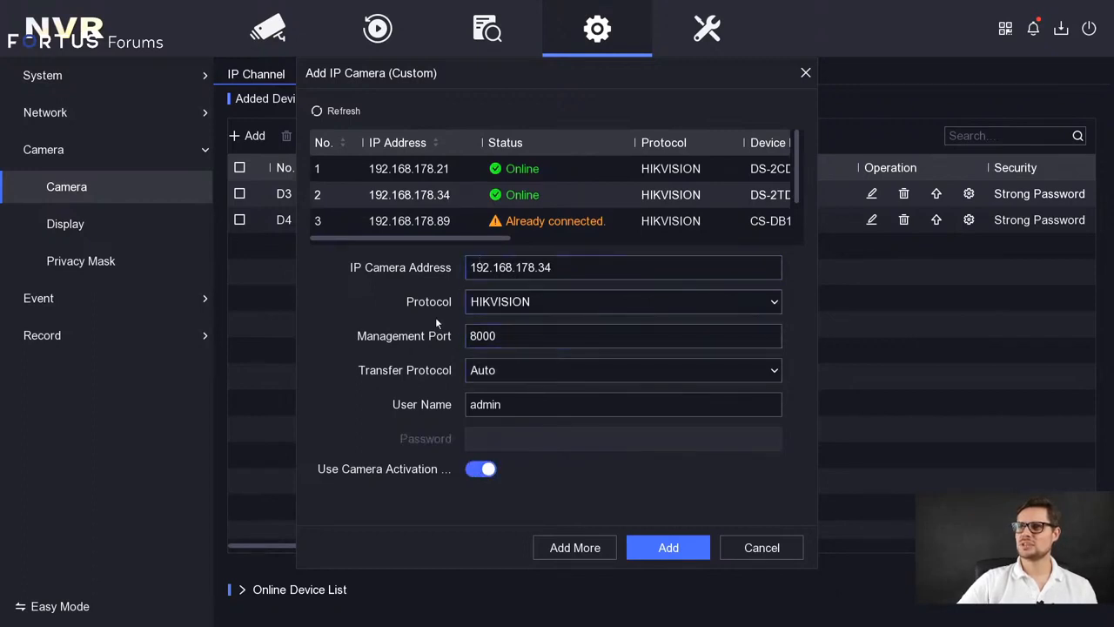
{"action": "left_click", "coordinate": [672, 546]}
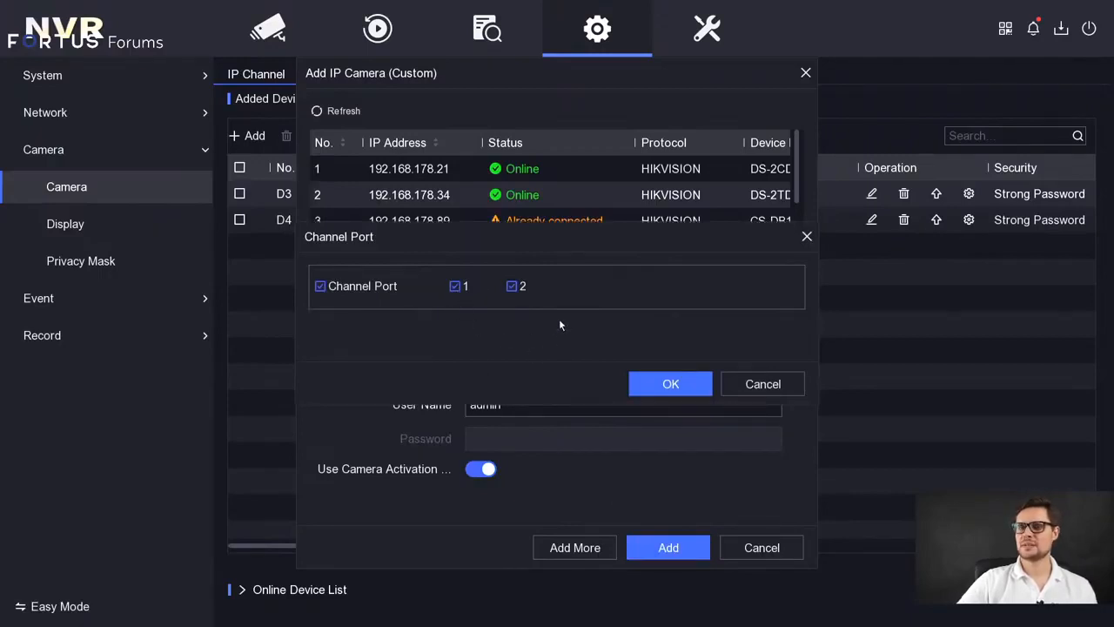
{"action": "left_click", "coordinate": [661, 384]}
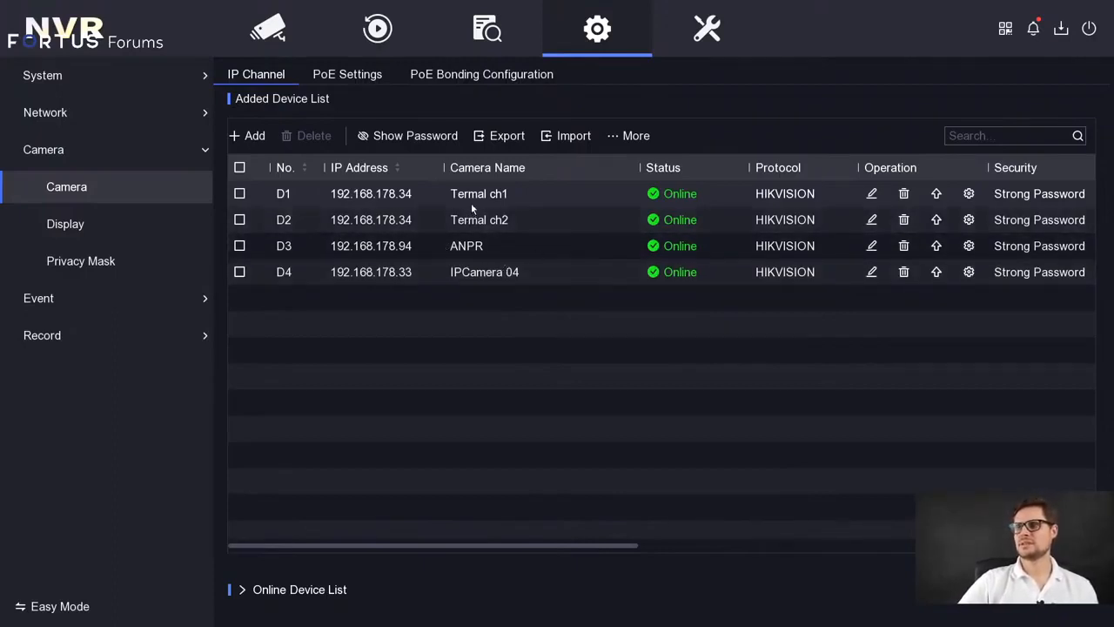
Step: View the IP Camera Export options and close them without exporting
{"action": "left_click", "coordinate": [504, 137]}
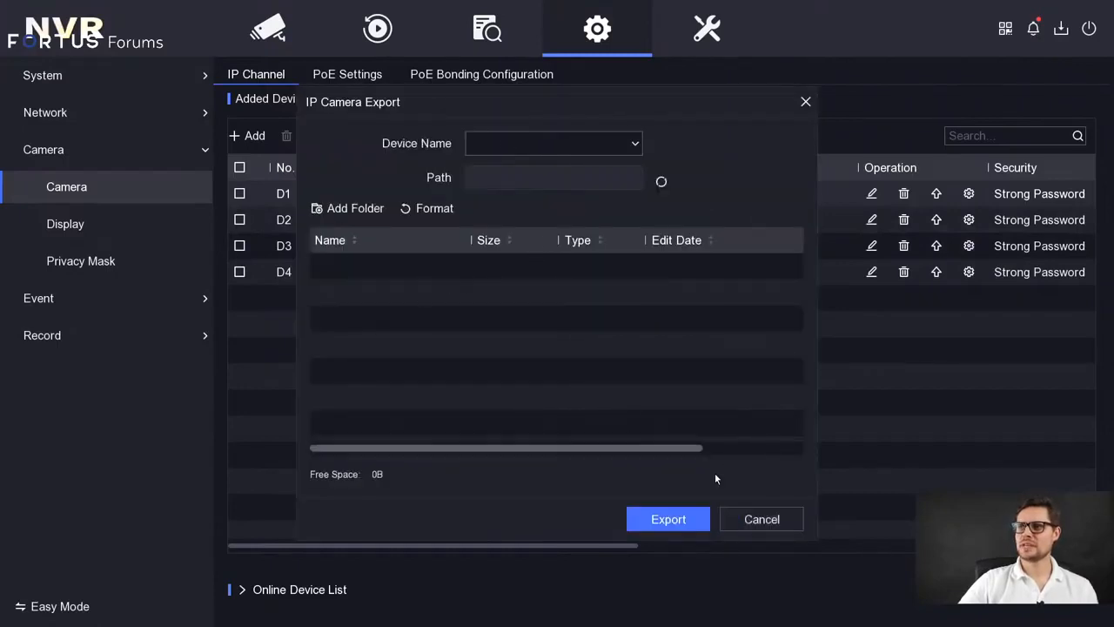
{"action": "left_click", "coordinate": [745, 519]}
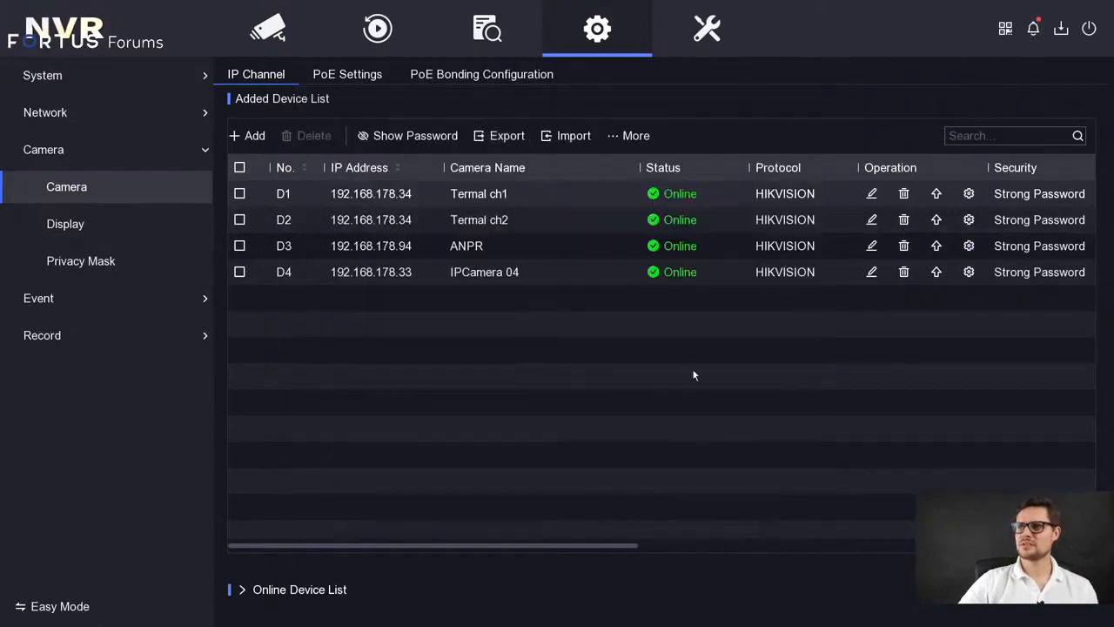
Step: View the Camera Activation Password Settings by confirming permission with the admin password, and close them without changing the activation password
{"action": "left_click", "coordinate": [634, 137]}
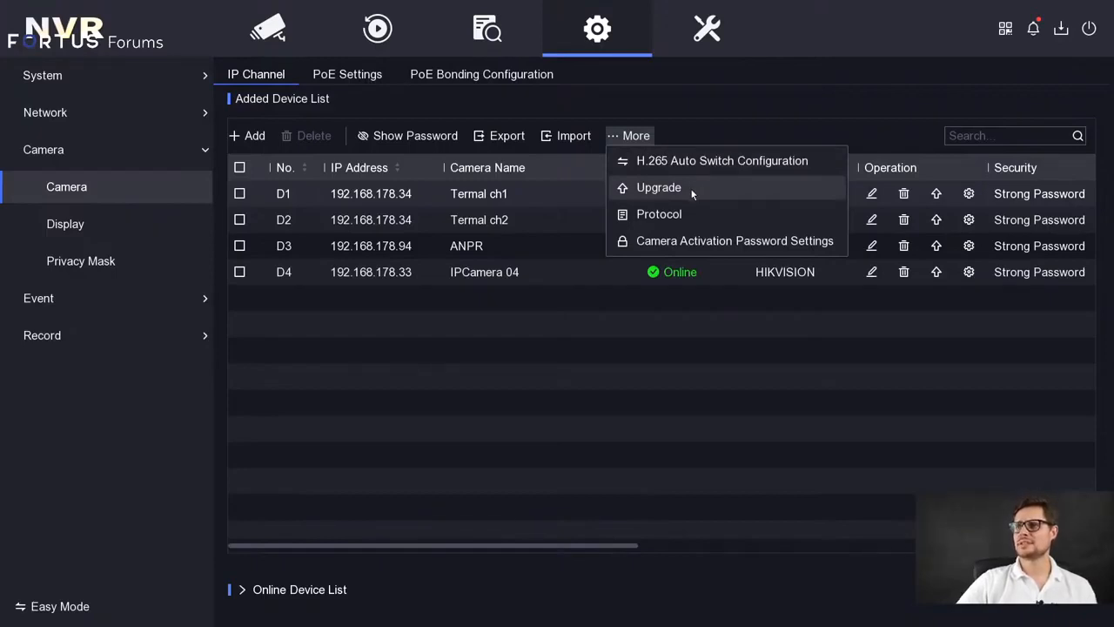
{"action": "left_click", "coordinate": [686, 245]}
{"action": "left_click", "coordinate": [545, 280]}
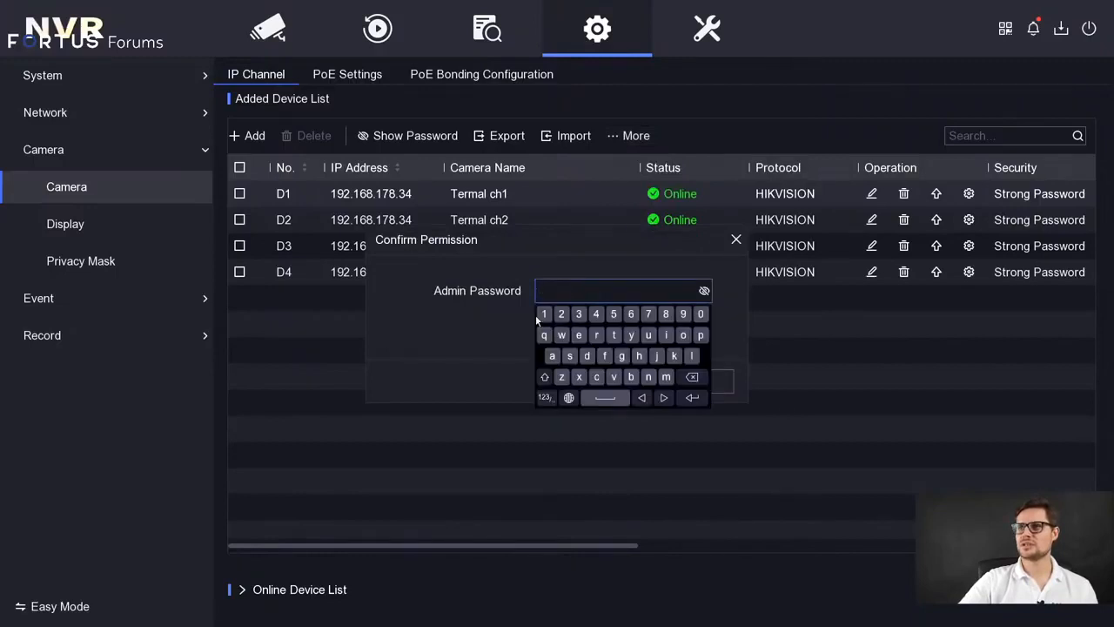
{"action": "left_click", "coordinate": [559, 297]}
{"action": "left_click", "coordinate": [563, 297]}
{"action": "left_click", "coordinate": [550, 357]}
{"action": "left_click", "coordinate": [631, 377]}
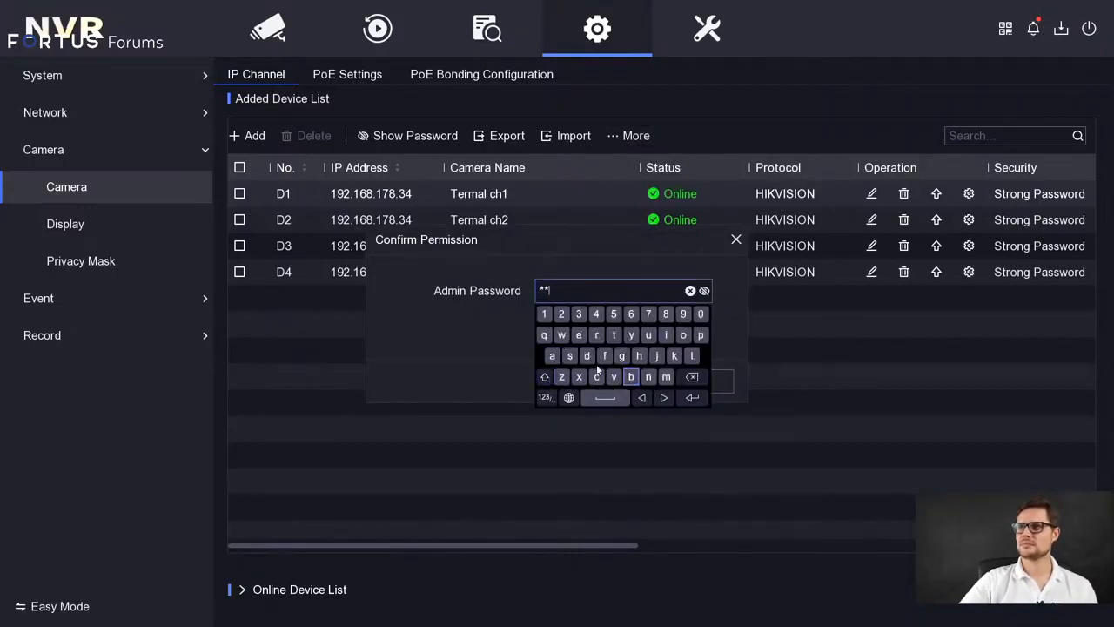
{"action": "left_click", "coordinate": [592, 383]}
{"action": "left_click", "coordinate": [562, 315]}
{"action": "left_click", "coordinate": [579, 315]}
{"action": "left_click", "coordinate": [579, 319]}
{"action": "left_click", "coordinate": [544, 377]}
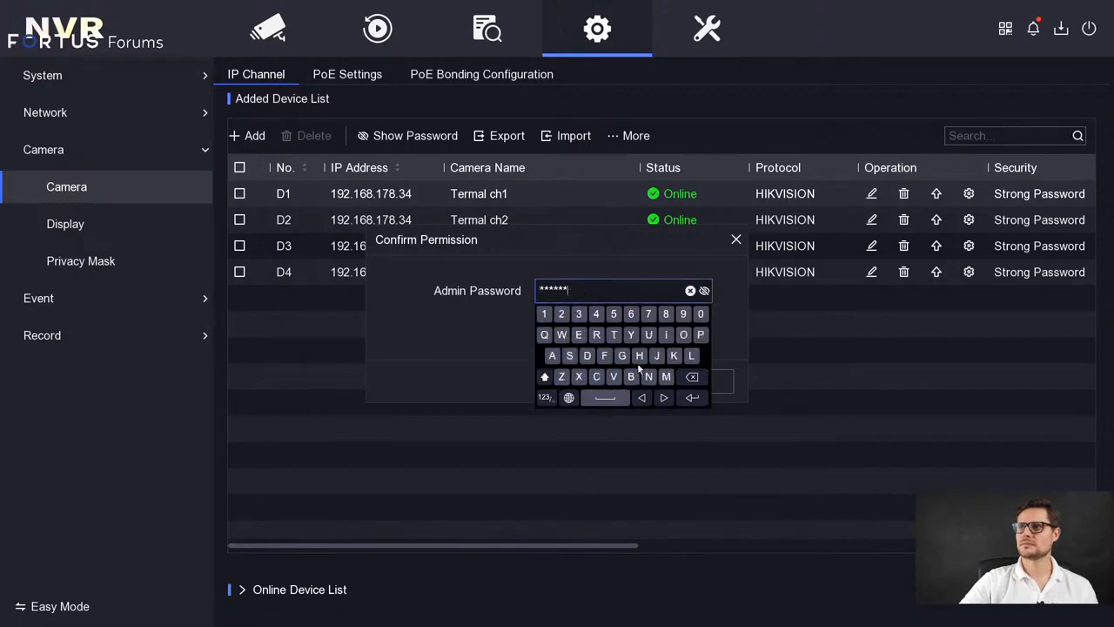
{"action": "left_click", "coordinate": [639, 358]}
{"action": "left_click", "coordinate": [673, 357]}
{"action": "left_click", "coordinate": [692, 397]}
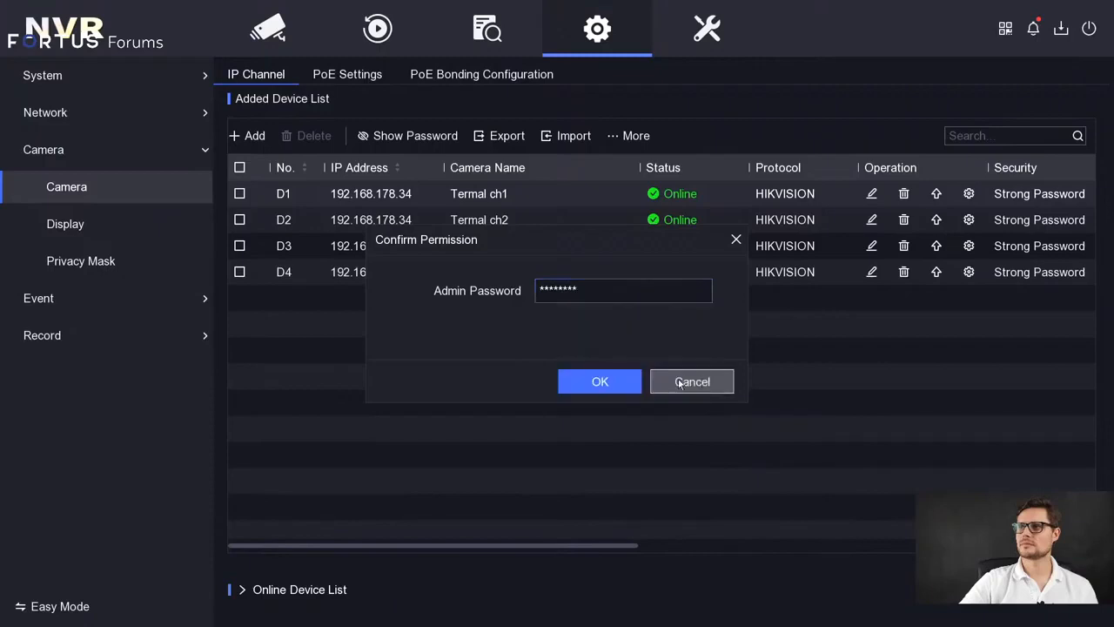
{"action": "left_click", "coordinate": [602, 381]}
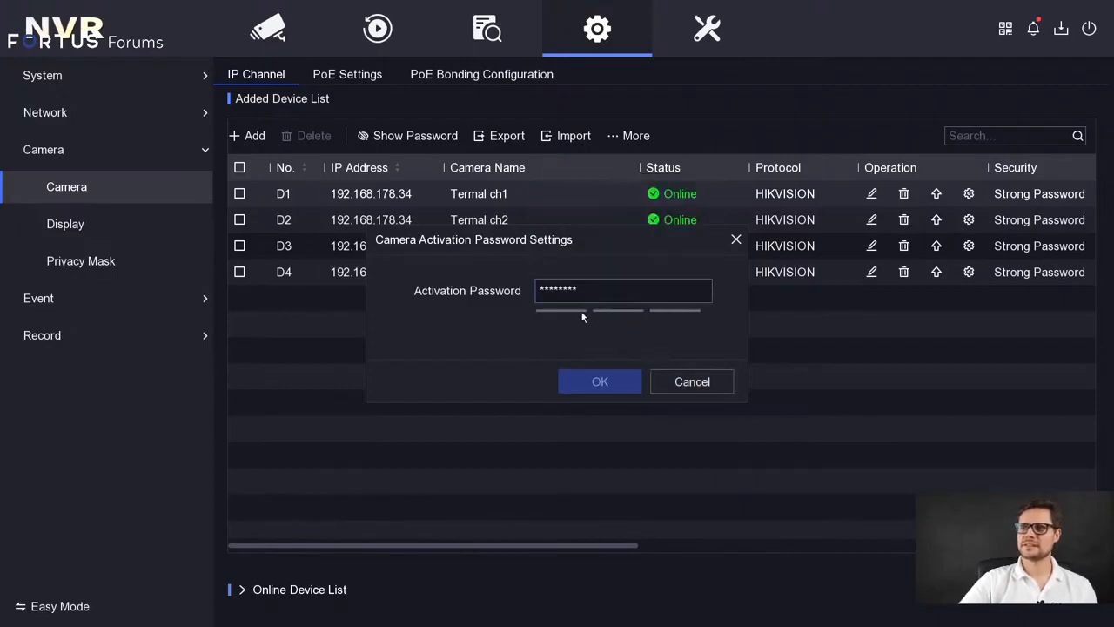
{"action": "left_click", "coordinate": [688, 381]}
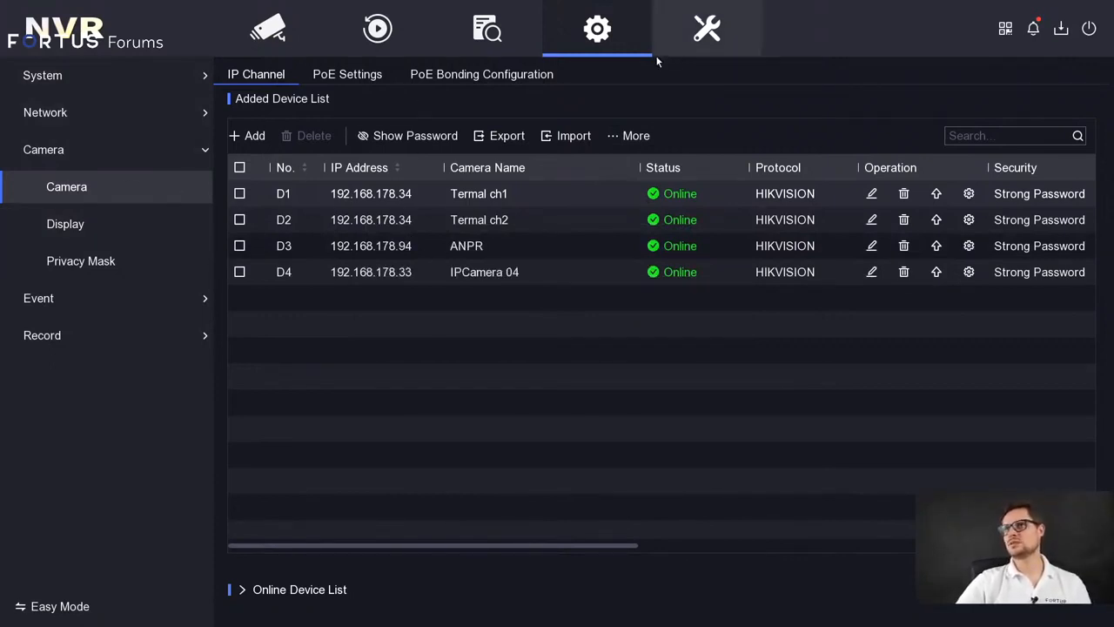
Step: Open the system's Live View settings and review the Output Interface and Window Division options, keeping HDMI and 2 * 2
{"action": "left_click", "coordinate": [114, 78]}
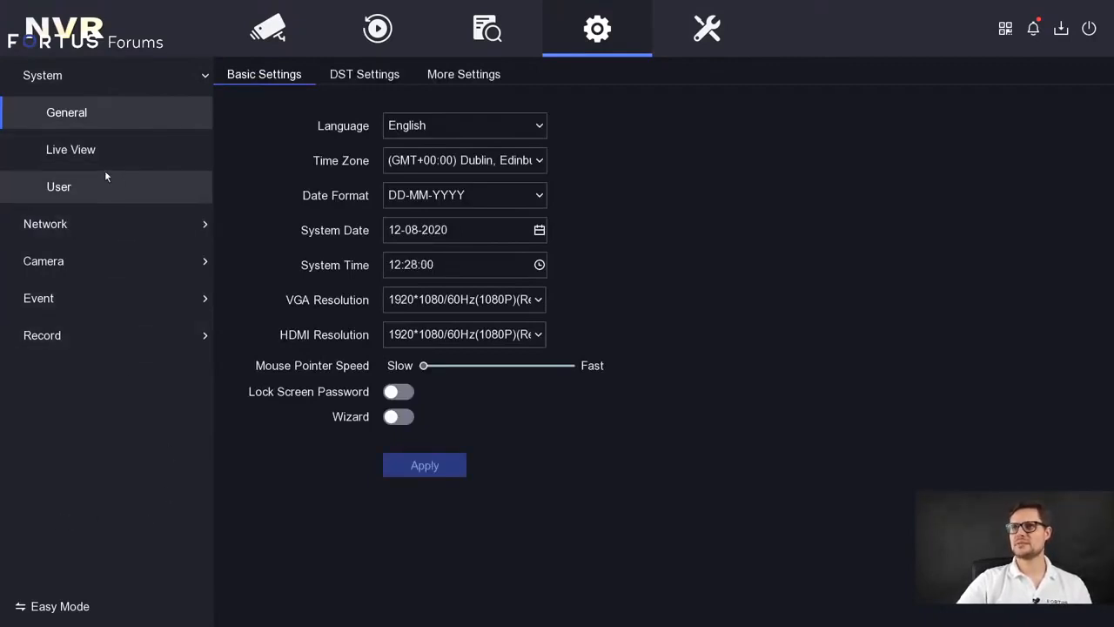
{"action": "left_click", "coordinate": [117, 152]}
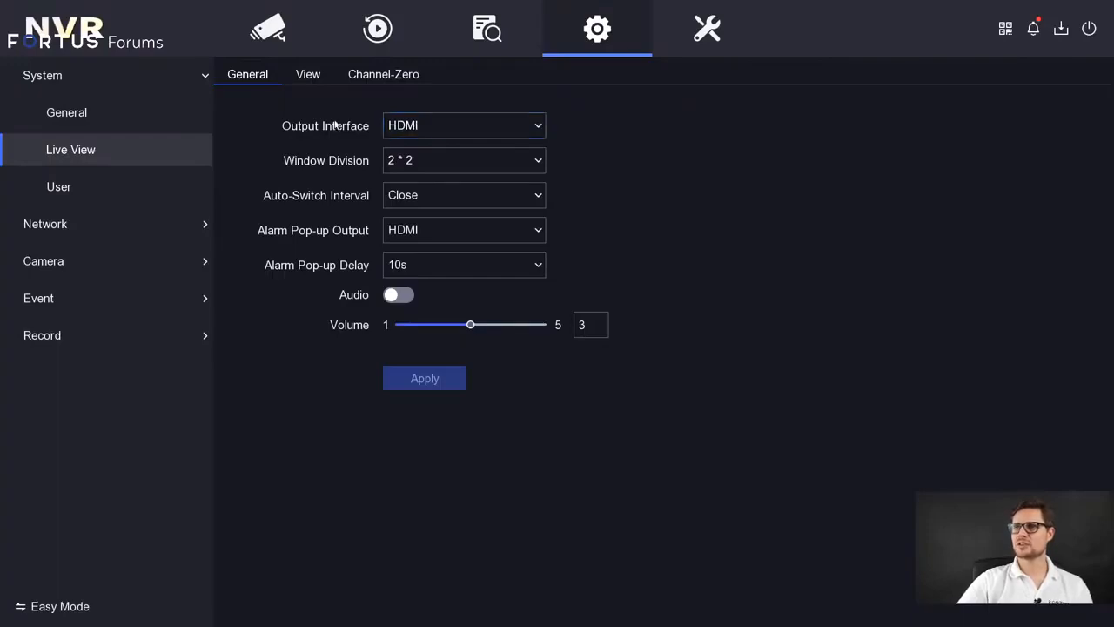
{"action": "left_click", "coordinate": [413, 126]}
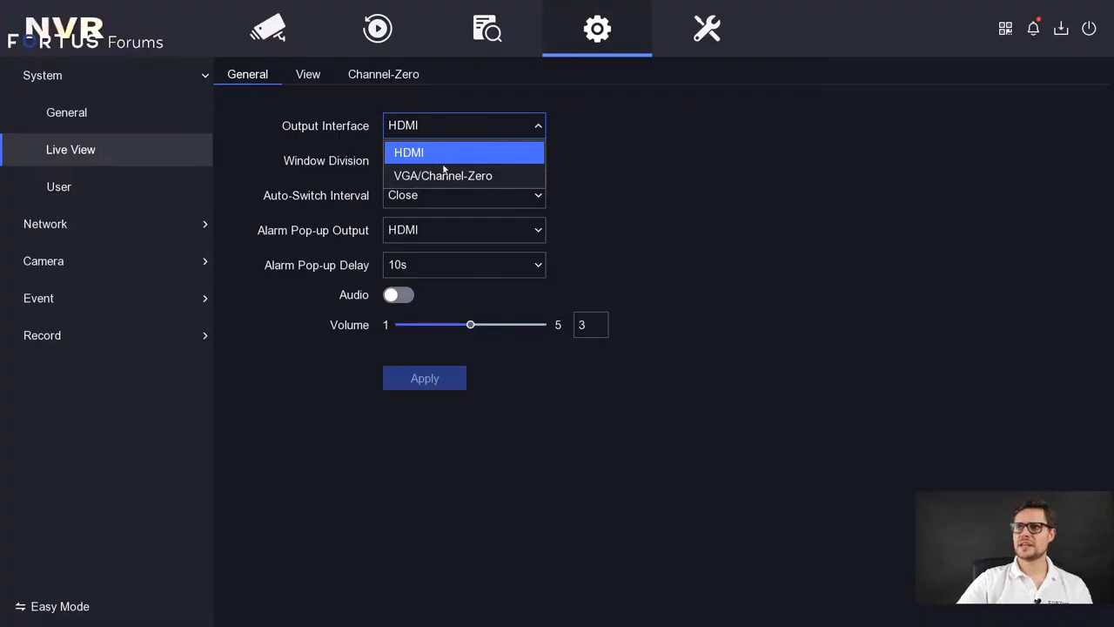
{"action": "left_click", "coordinate": [577, 171]}
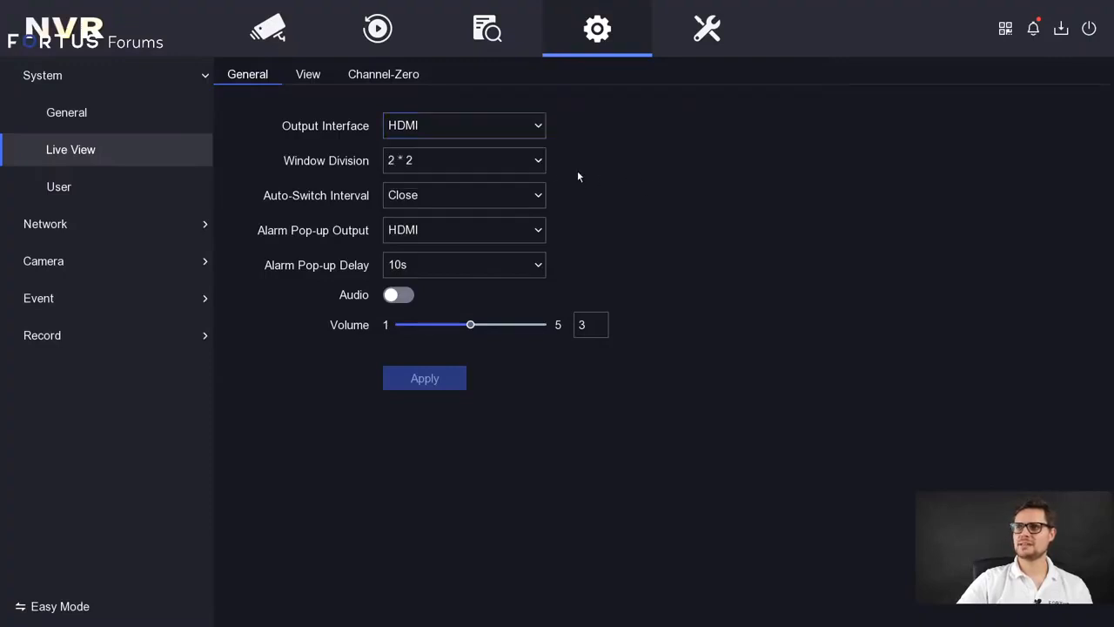
{"action": "left_click", "coordinate": [430, 165]}
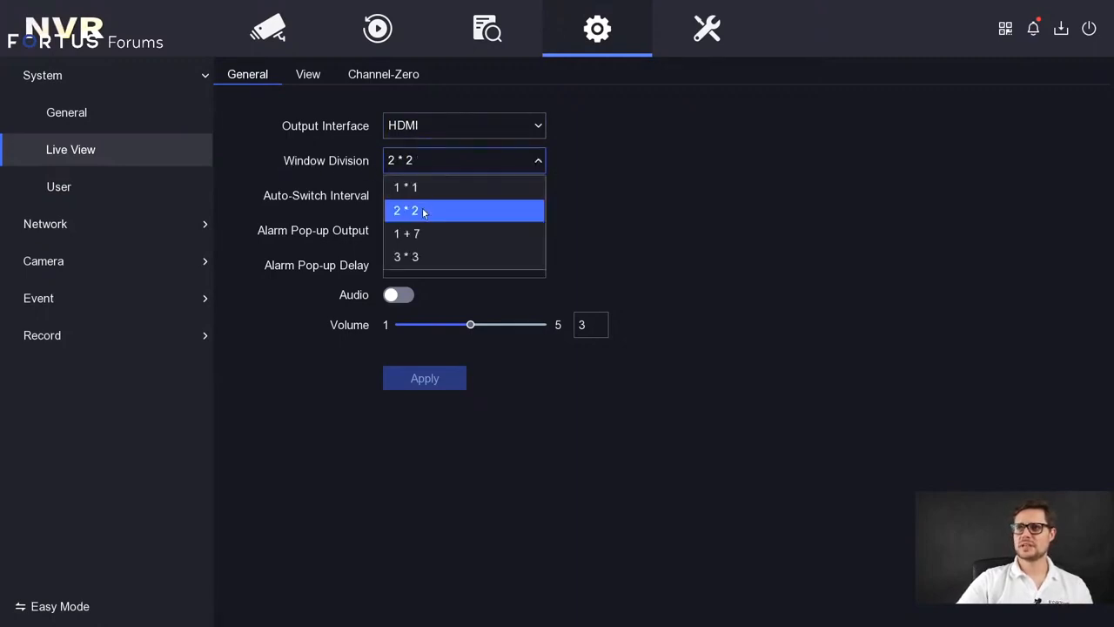
{"action": "left_click", "coordinate": [557, 203]}
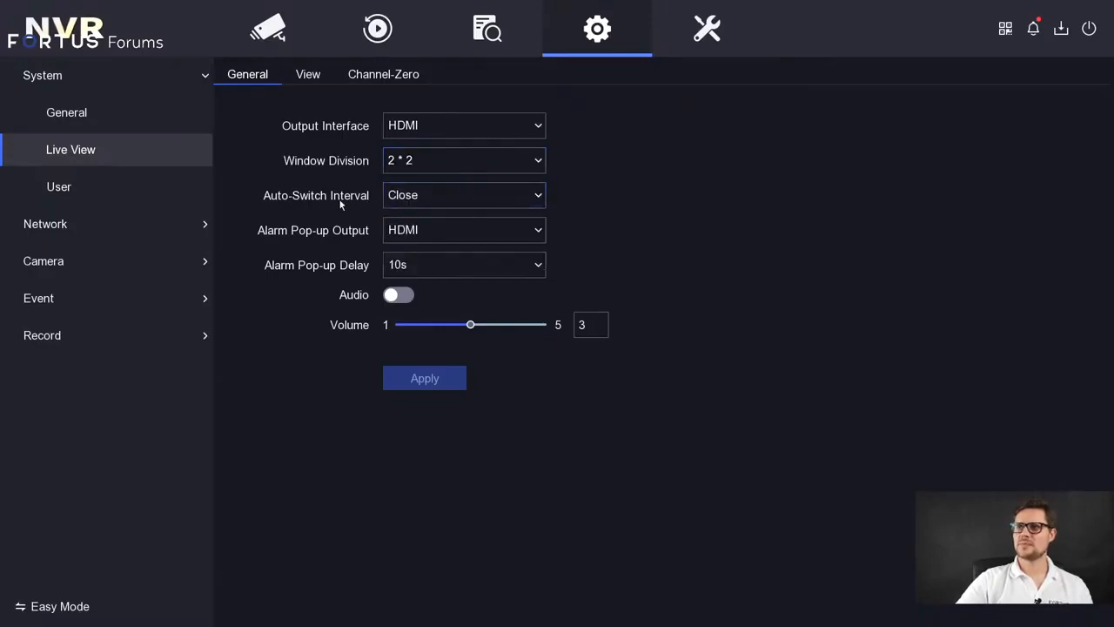
Step: Review the Auto-Switch Interval options in the Live View settings, keeping Window Division at 2 * 2 and the interval at Close
{"action": "left_click", "coordinate": [427, 196]}
{"action": "left_click", "coordinate": [439, 166]}
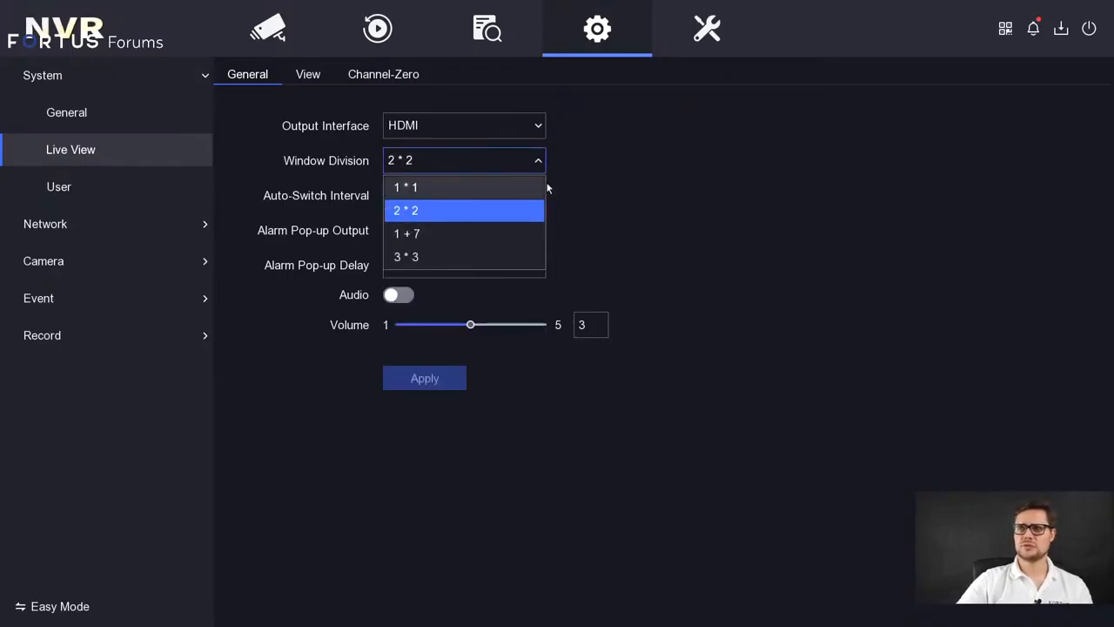
{"action": "left_click", "coordinate": [468, 207]}
{"action": "left_click", "coordinate": [408, 200]}
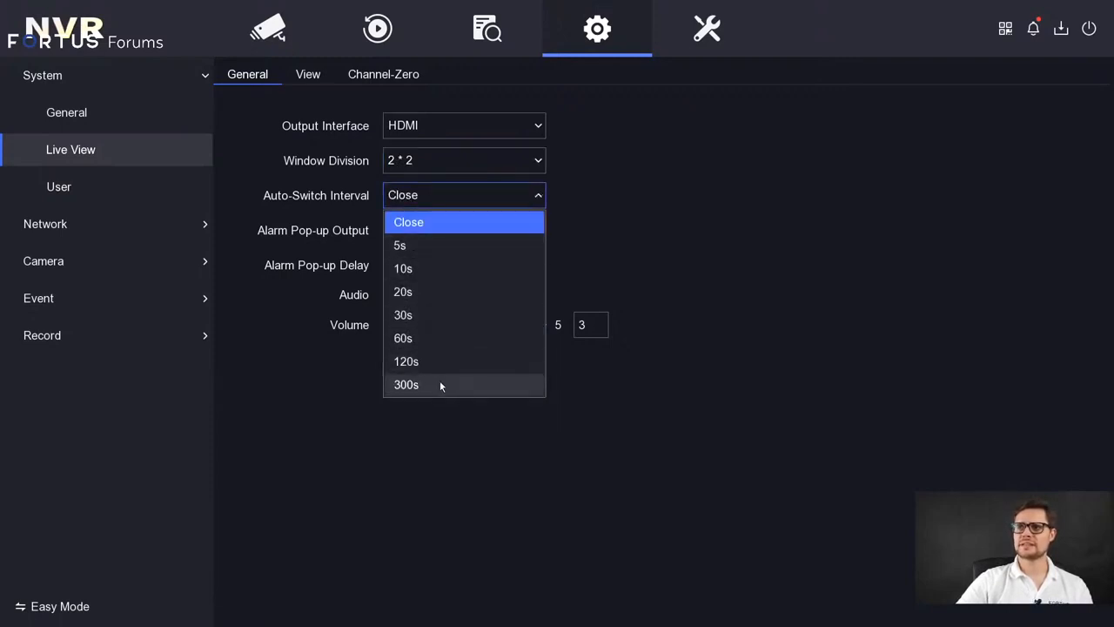
{"action": "left_click", "coordinate": [431, 222]}
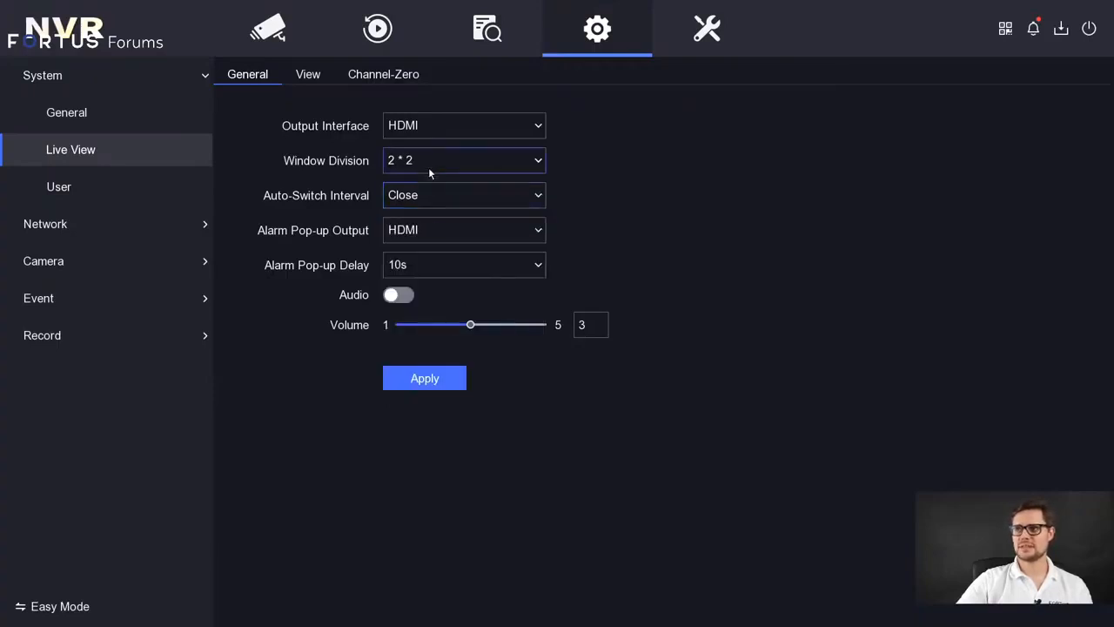
Step: Review the Alarm Pop-up Output and Alarm Pop-up Delay options, keeping HDMI and 10s, and toggle Audio on and back off
{"action": "left_click", "coordinate": [444, 230]}
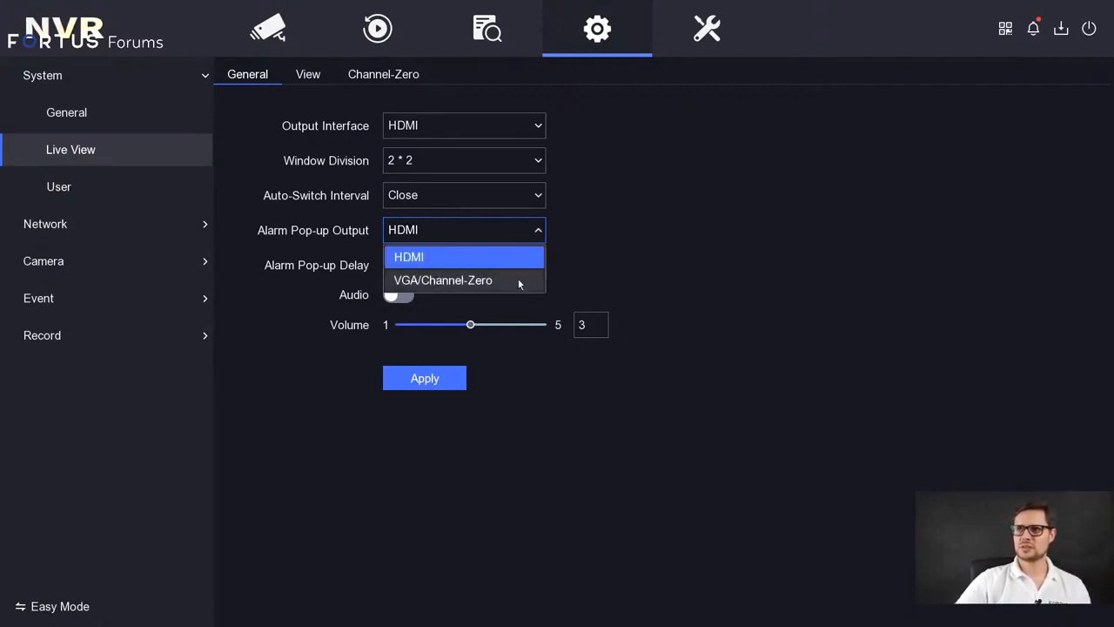
{"action": "left_click", "coordinate": [564, 261]}
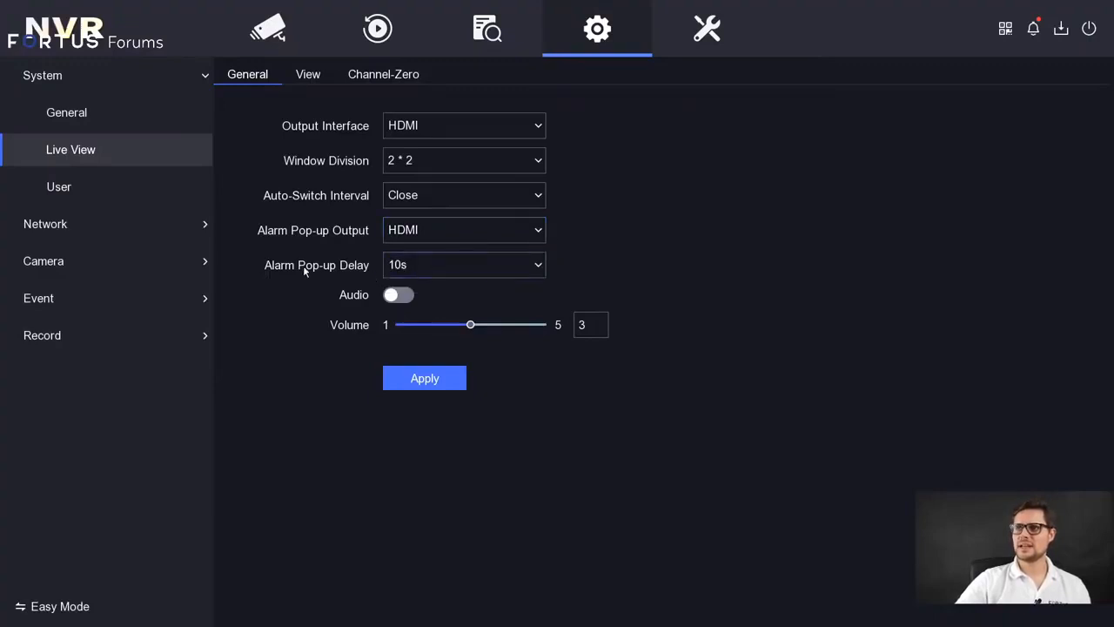
{"action": "left_click", "coordinate": [415, 272]}
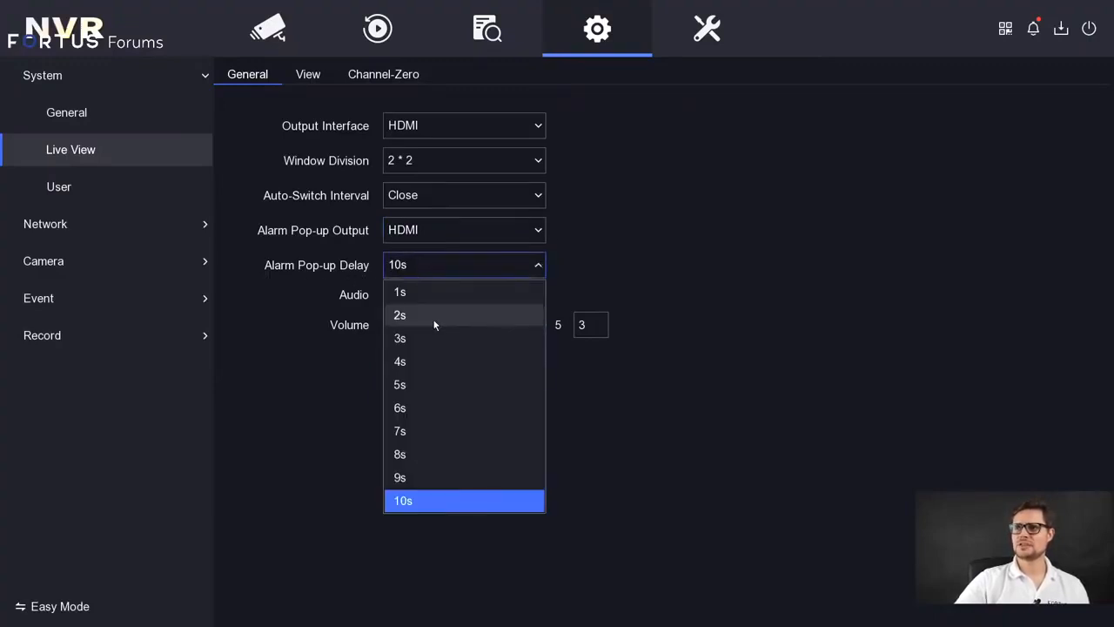
{"action": "left_click", "coordinate": [636, 389]}
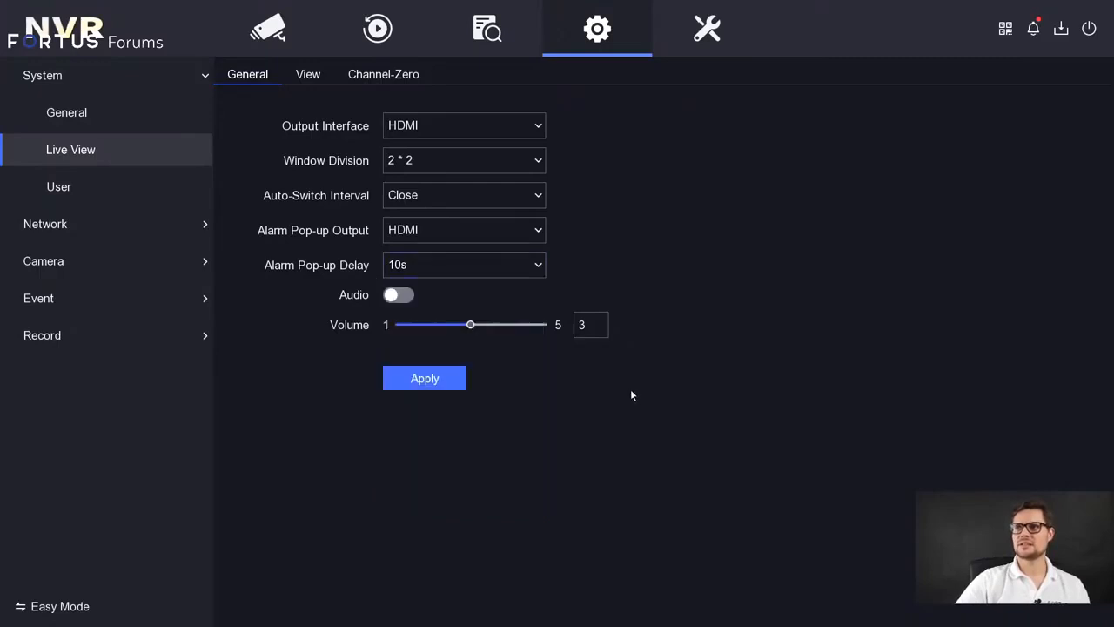
{"action": "left_click", "coordinate": [404, 299]}
{"action": "left_click", "coordinate": [404, 298]}
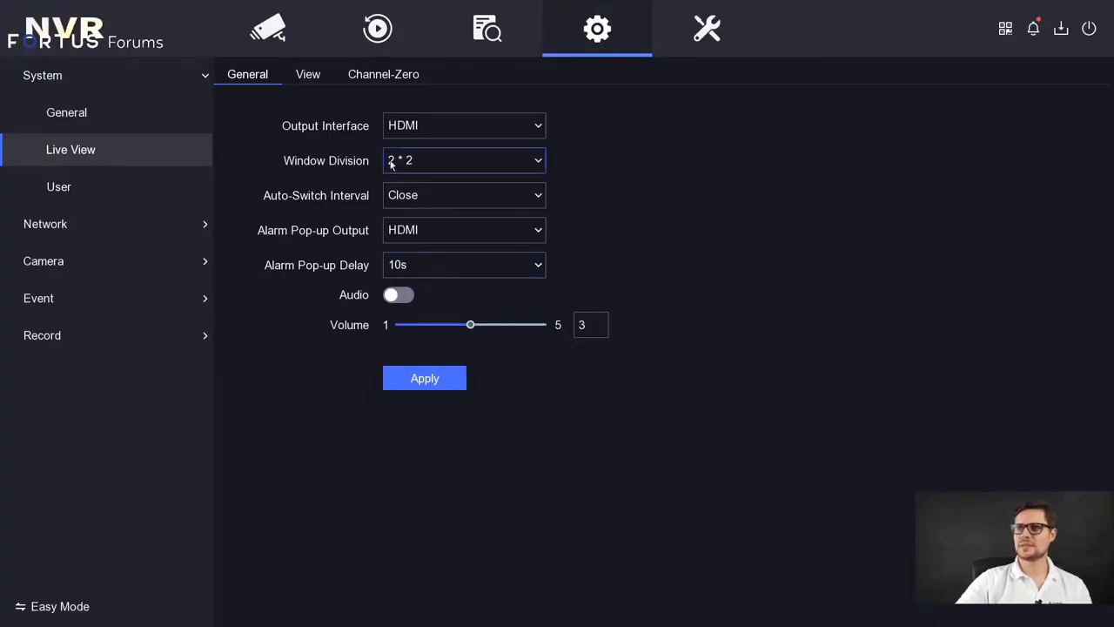
Step: Open the Live View window layout for the HDMI output and clear all cameras from its windows
{"action": "left_click", "coordinate": [314, 76]}
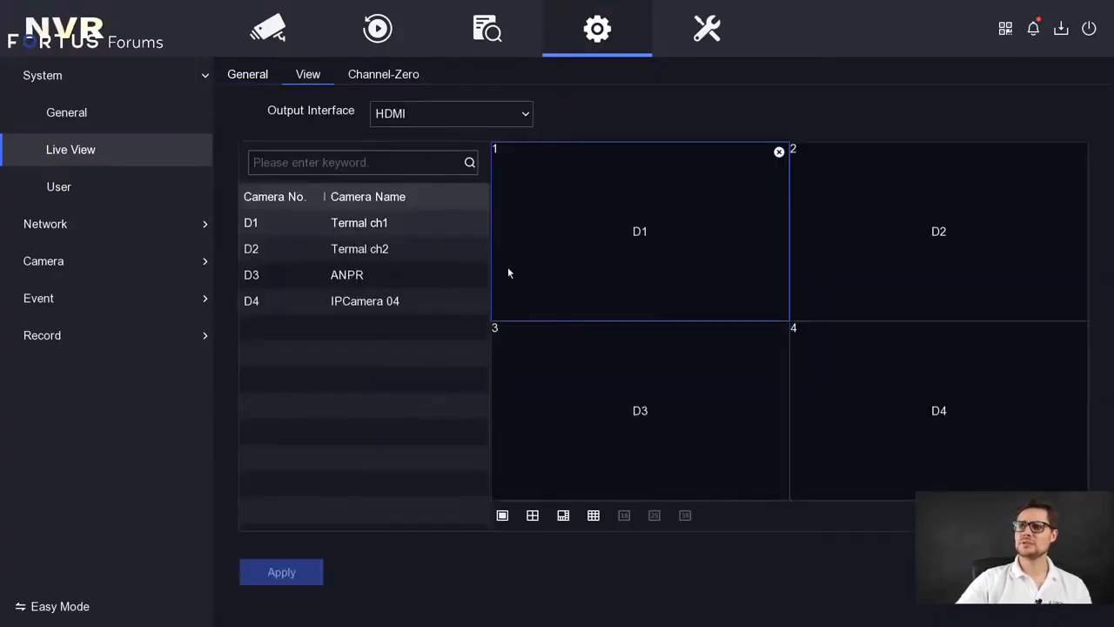
{"action": "left_click", "coordinate": [636, 366]}
{"action": "left_click", "coordinate": [731, 261]}
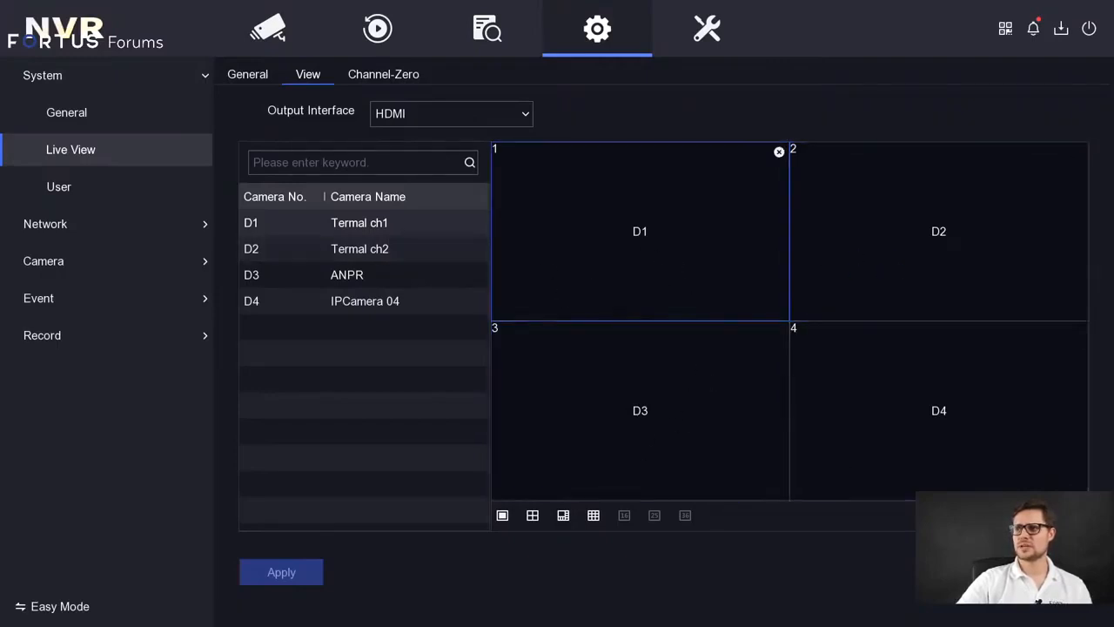
{"action": "left_click", "coordinate": [1005, 515]}
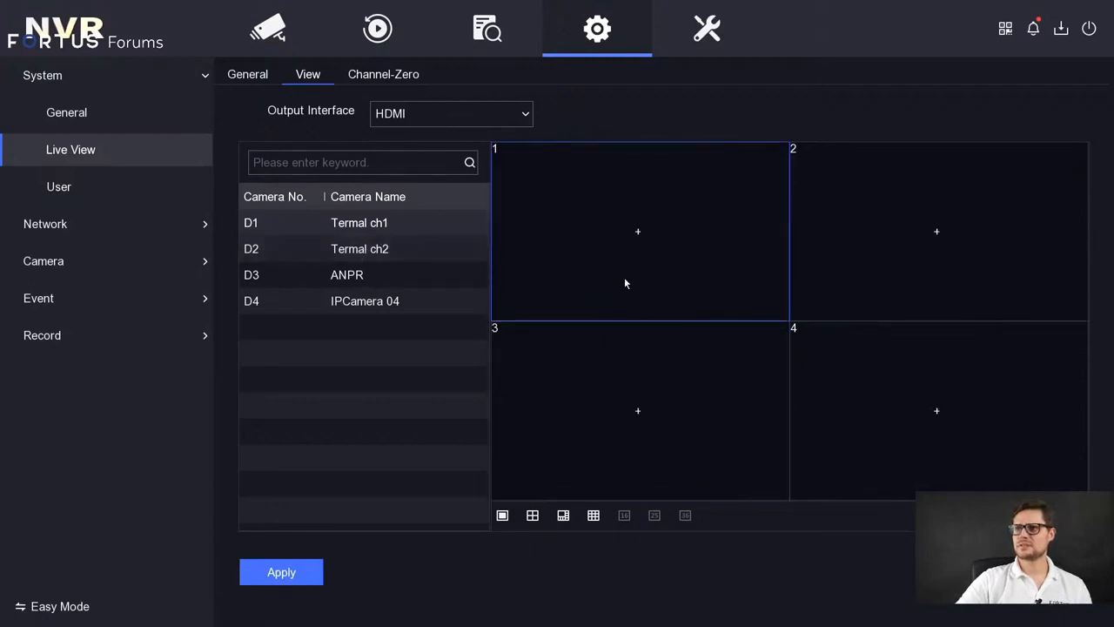
Step: Assign cameras D3, D4, D1 and D2 to windows 1 to 4 of the HDMI layout and apply the arrangement
{"action": "left_click", "coordinate": [356, 275]}
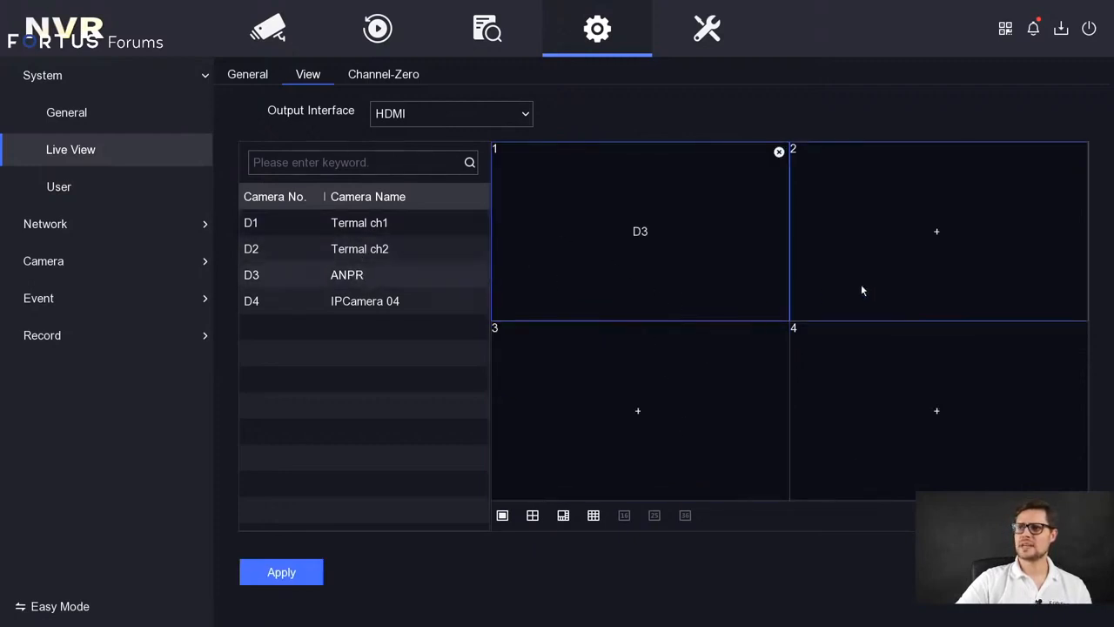
{"action": "left_click", "coordinate": [378, 301]}
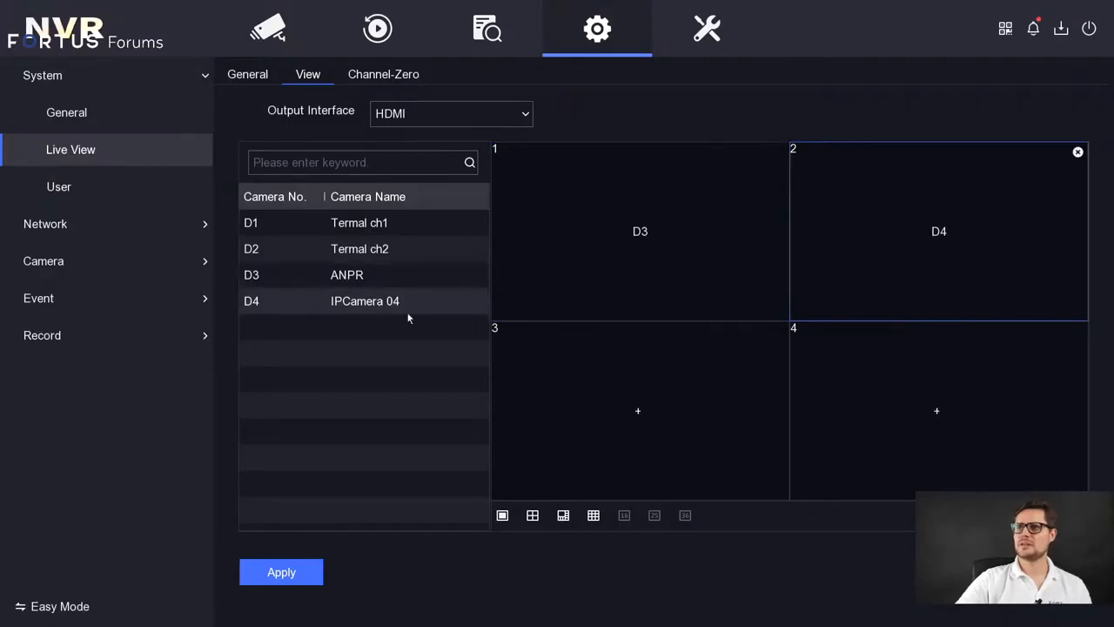
{"action": "left_click", "coordinate": [380, 228]}
{"action": "left_click", "coordinate": [798, 387]}
{"action": "left_click", "coordinate": [374, 250]}
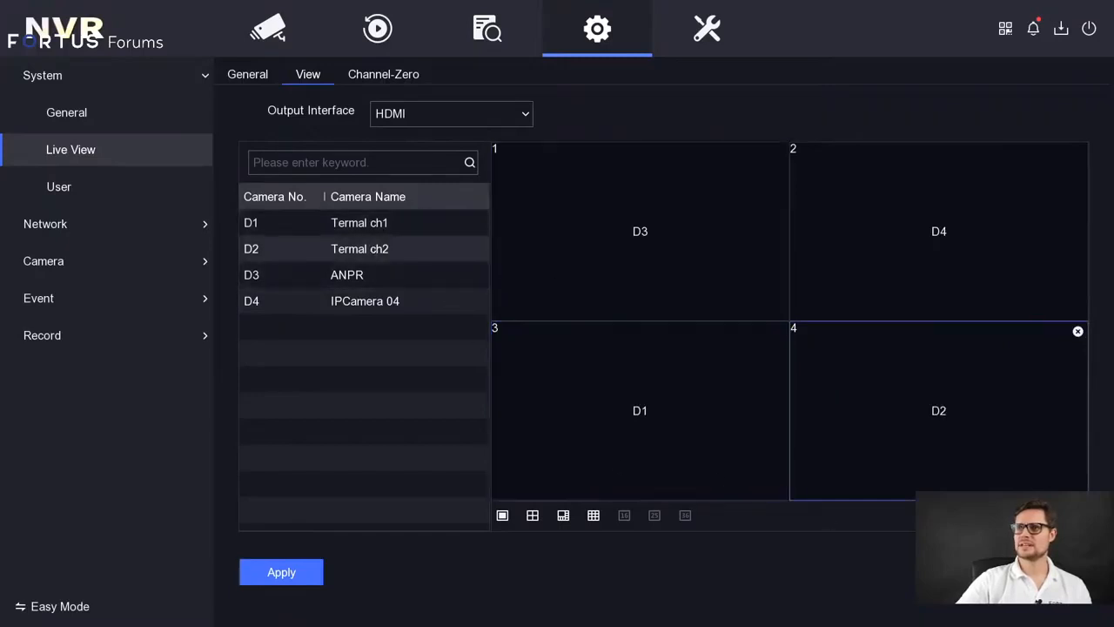
{"action": "left_click", "coordinate": [281, 572]}
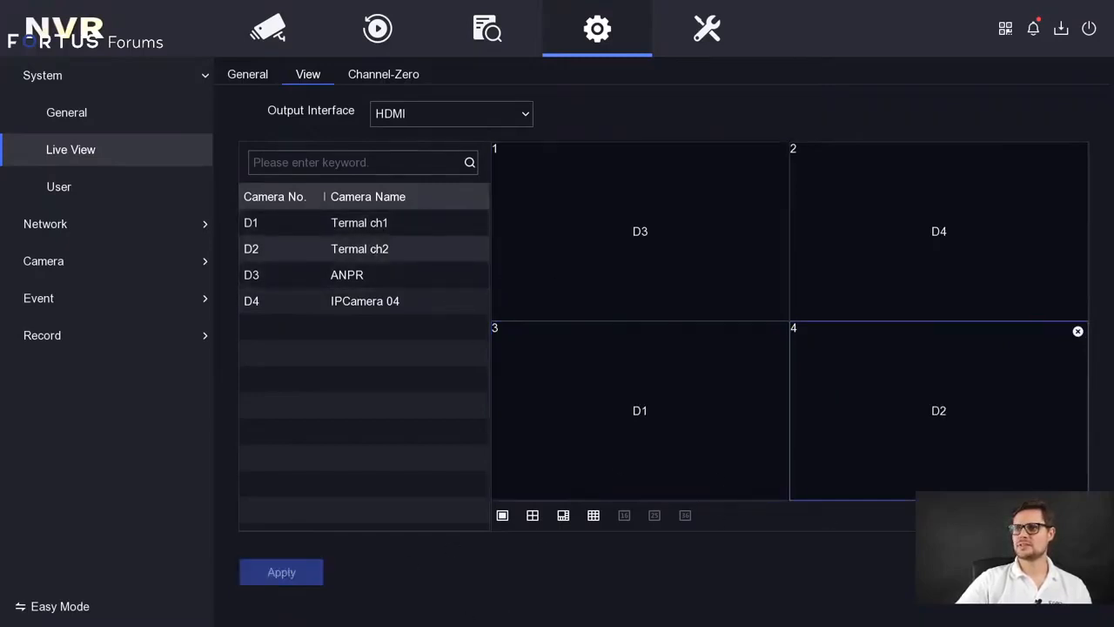
Step: Preview the nine-window division for HDMI and the VGA/Channel-Zero layout without applying either
{"action": "left_click", "coordinate": [594, 515]}
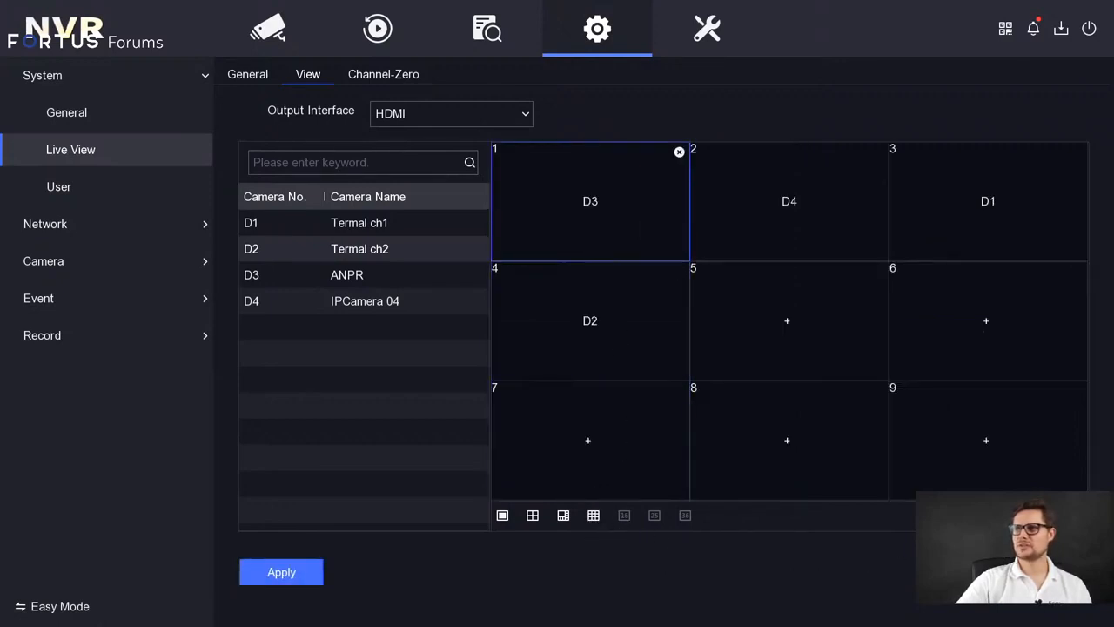
{"action": "left_click", "coordinate": [421, 117]}
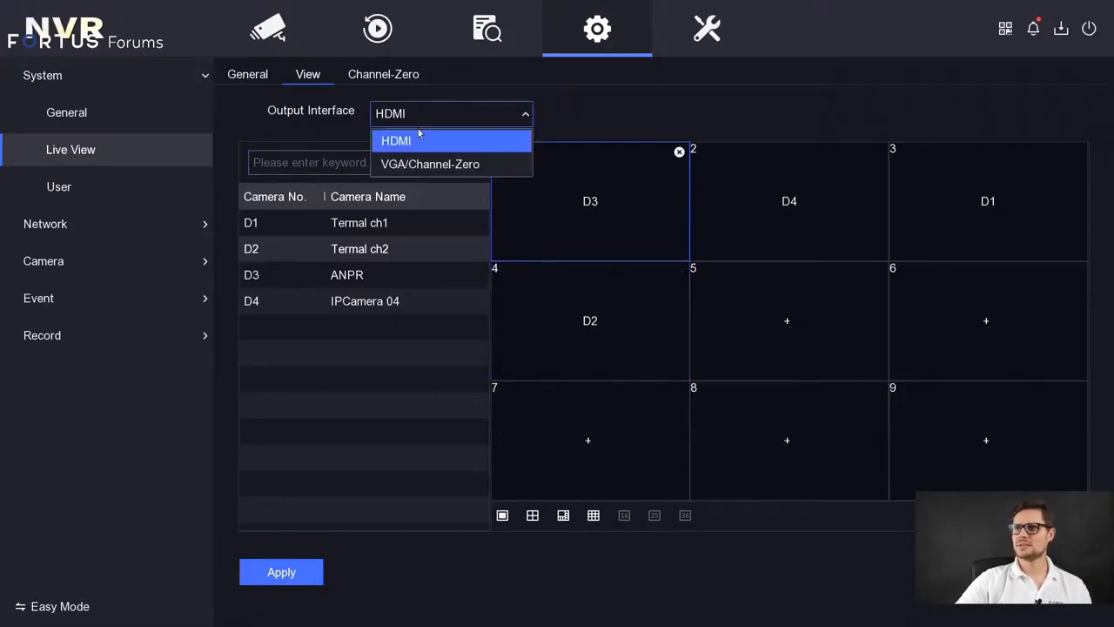
{"action": "left_click", "coordinate": [424, 165]}
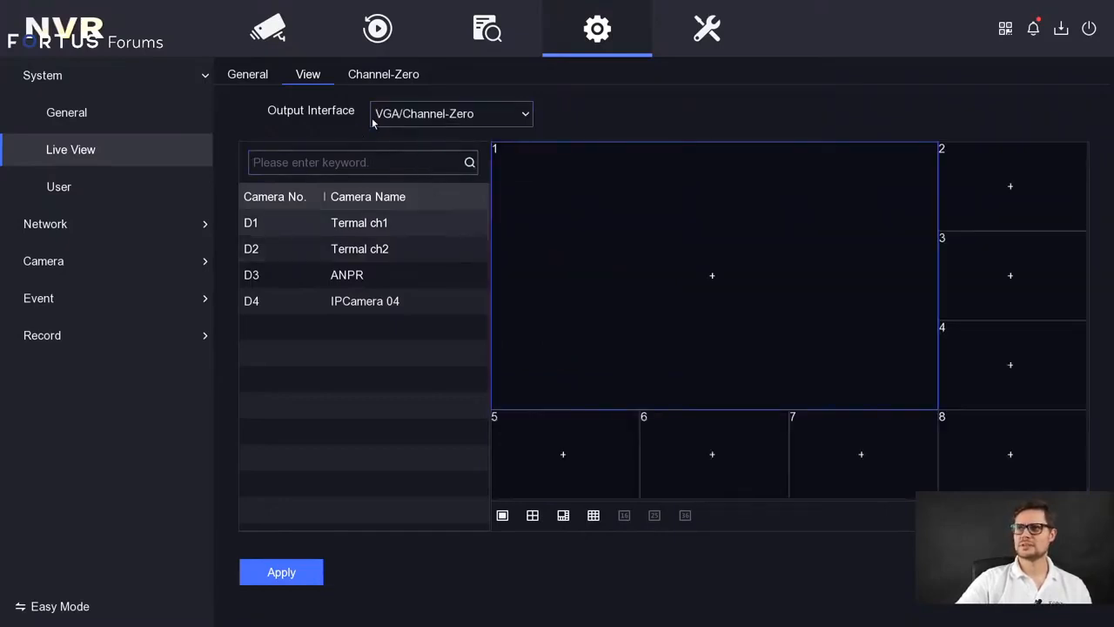
Step: View the Channel-Zero settings, recheck the other Live View pages, and open the system's User list
{"action": "left_click", "coordinate": [381, 76]}
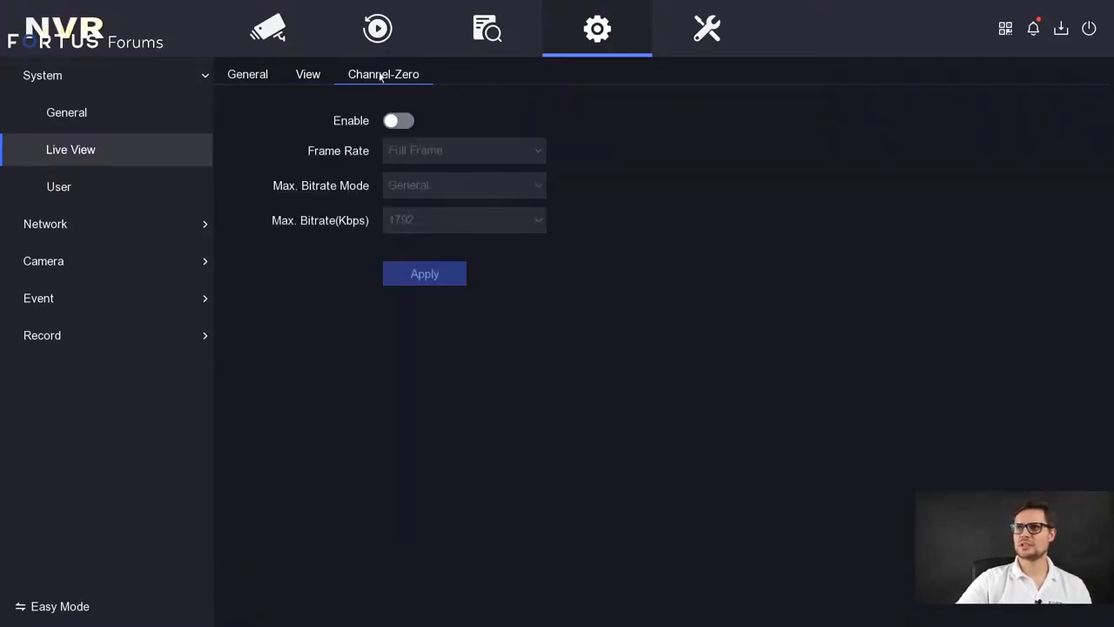
{"action": "left_click", "coordinate": [309, 79]}
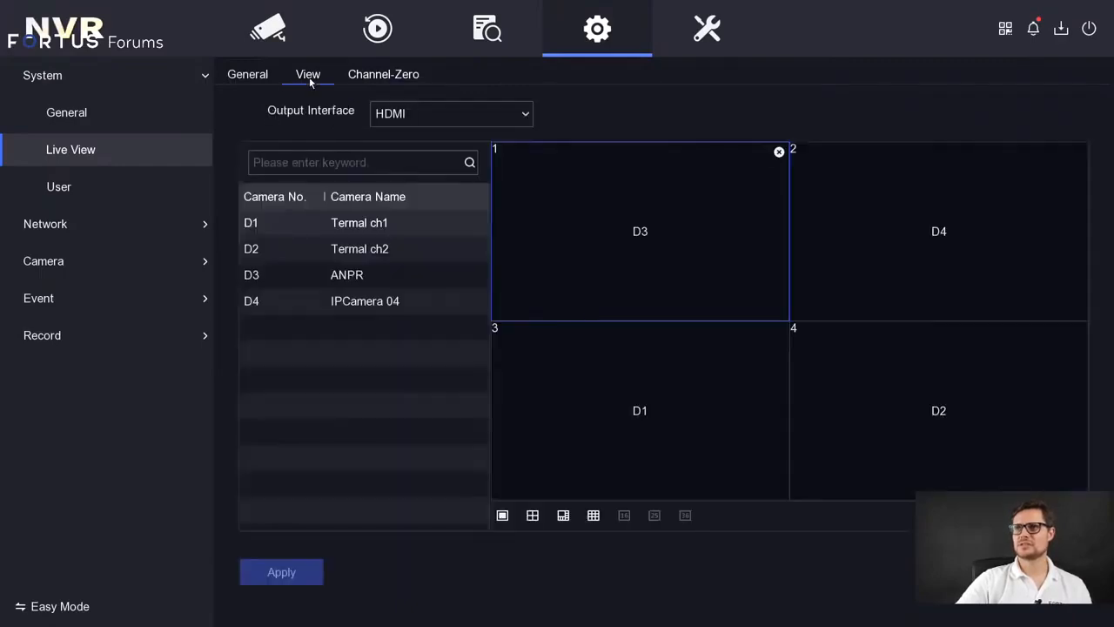
{"action": "left_click", "coordinate": [388, 78]}
{"action": "left_click", "coordinate": [255, 76]}
{"action": "left_click", "coordinate": [101, 185]}
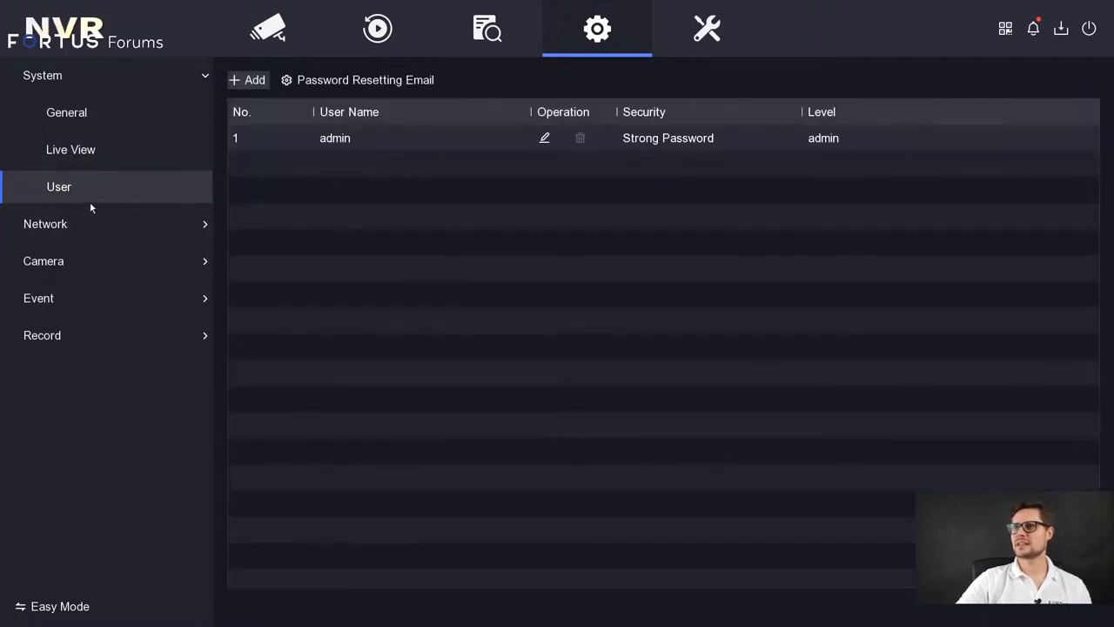
Step: Look through the Network General, Platform Access and Email settings, and return to the system's General settings
{"action": "left_click", "coordinate": [135, 223]}
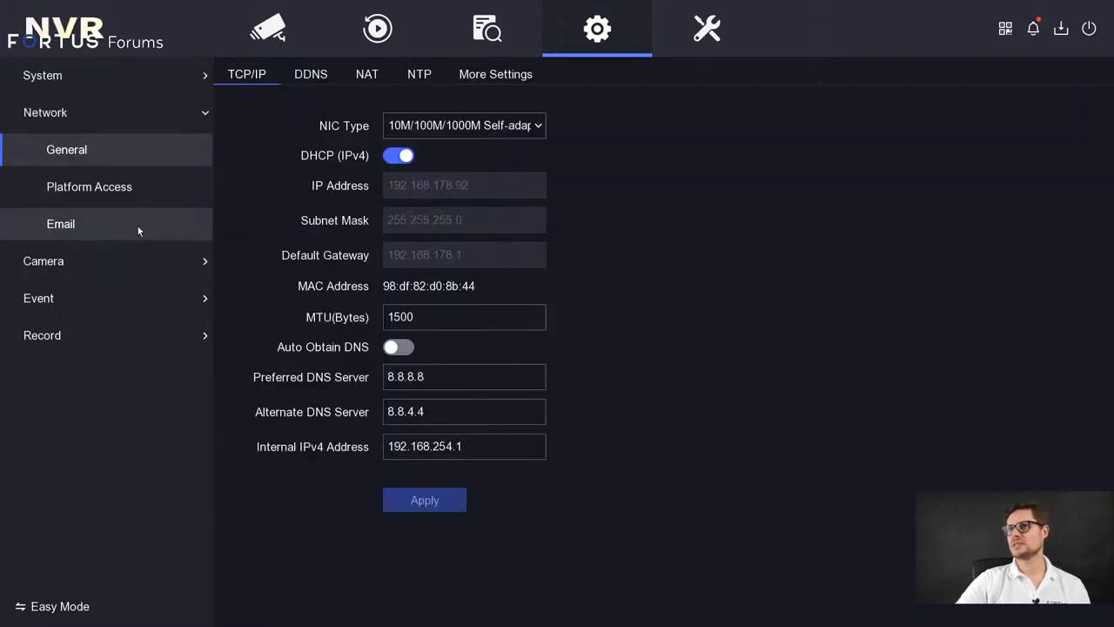
{"action": "left_click", "coordinate": [139, 186]}
{"action": "left_click", "coordinate": [145, 228]}
{"action": "left_click", "coordinate": [130, 150]}
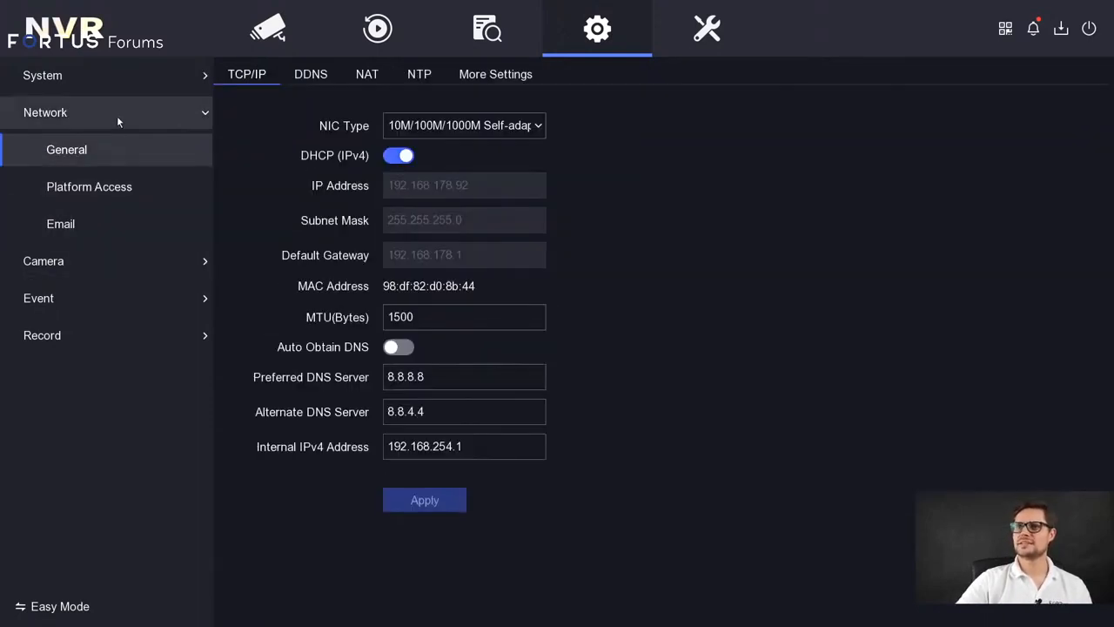
{"action": "left_click", "coordinate": [116, 115]}
{"action": "left_click", "coordinate": [147, 76]}
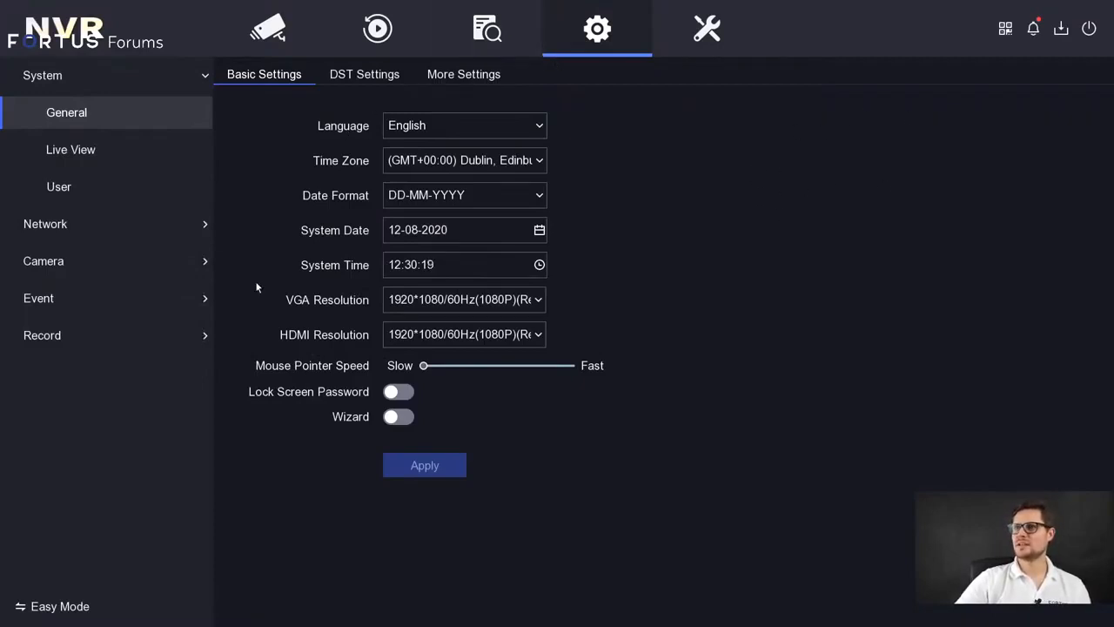
Step: Compare Easy Mode with Expert Mode, finish in Easy Mode, and open its Network General settings
{"action": "left_click", "coordinate": [72, 608]}
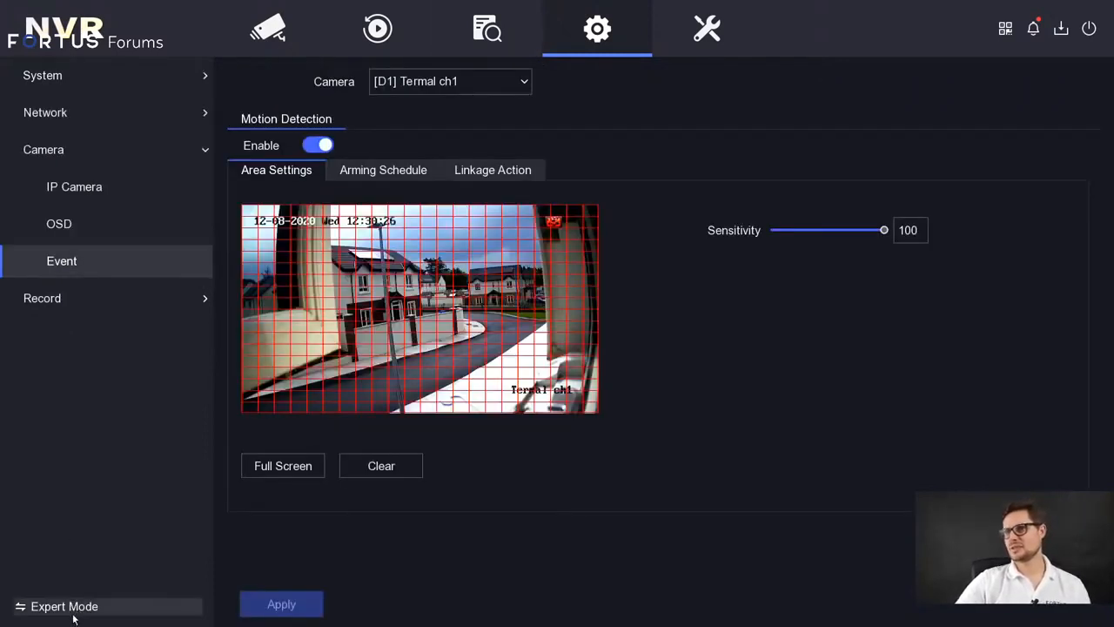
{"action": "left_click", "coordinate": [73, 614]}
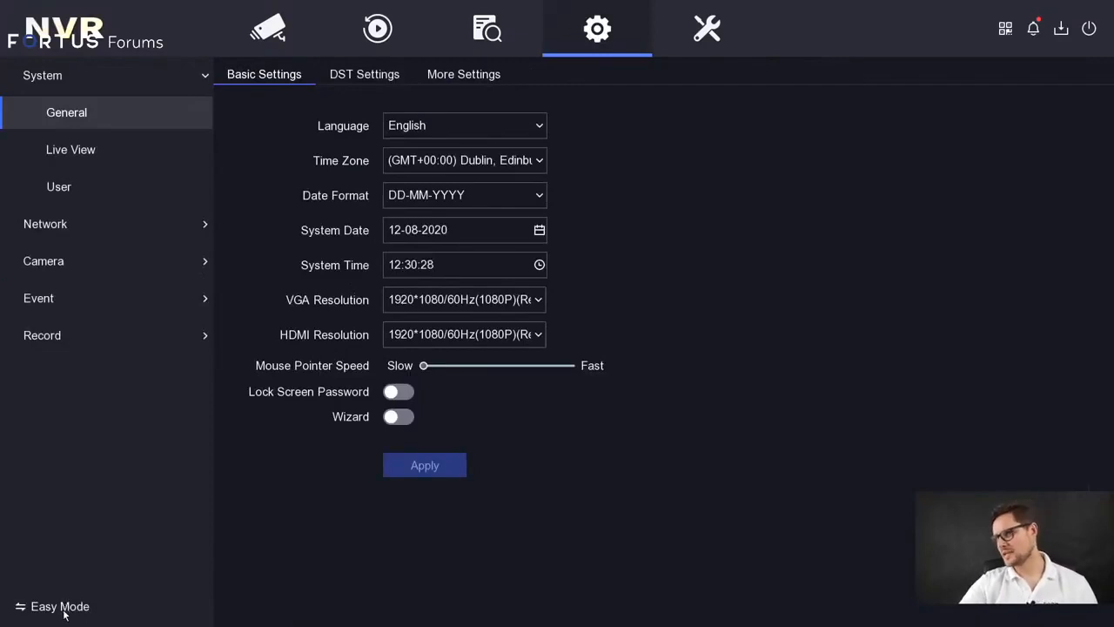
{"action": "left_click", "coordinate": [71, 608]}
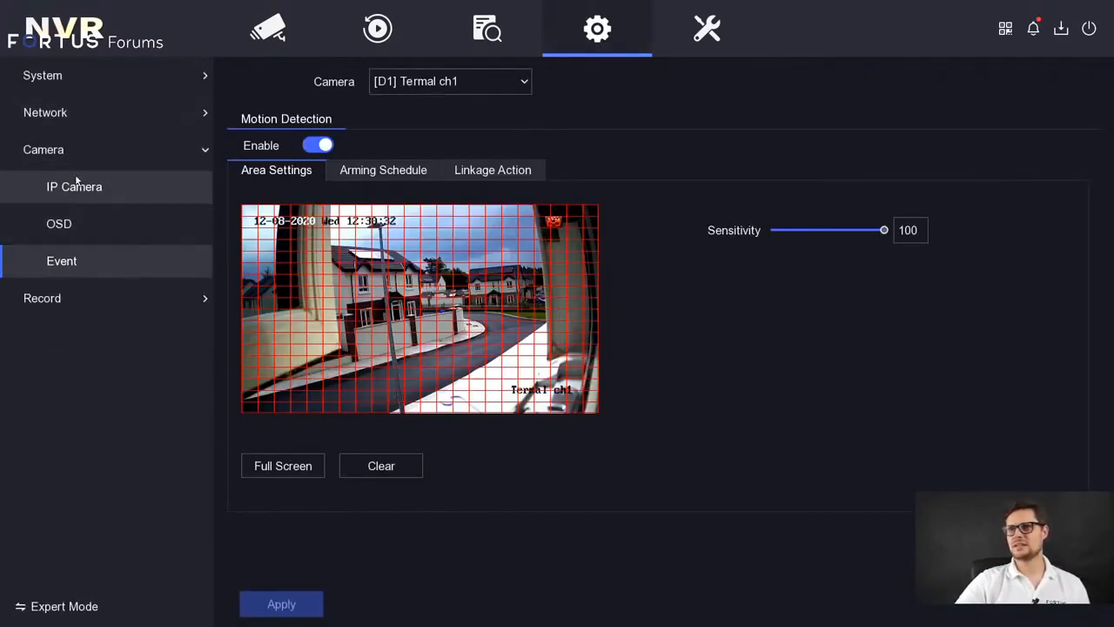
{"action": "left_click", "coordinate": [174, 153]}
{"action": "left_click", "coordinate": [196, 113]}
{"action": "left_click", "coordinate": [206, 117]}
{"action": "left_click", "coordinate": [206, 117]}
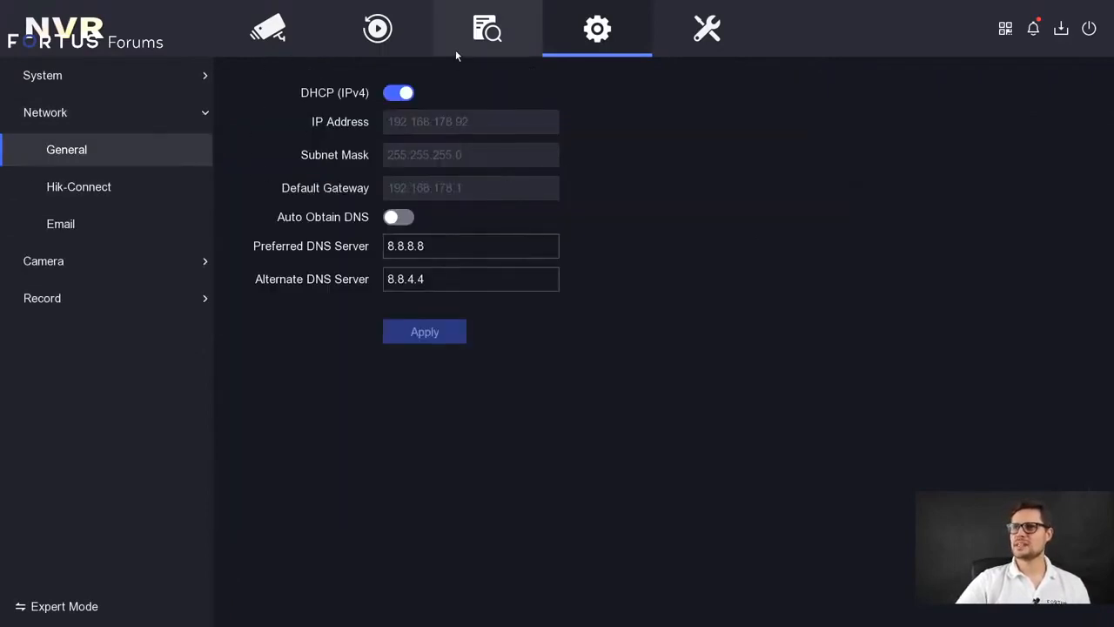
Step: Return to the live camera view and open the Hik-Connect Settings through the device's QR code
{"action": "left_click", "coordinate": [718, 28]}
{"action": "left_click", "coordinate": [274, 31]}
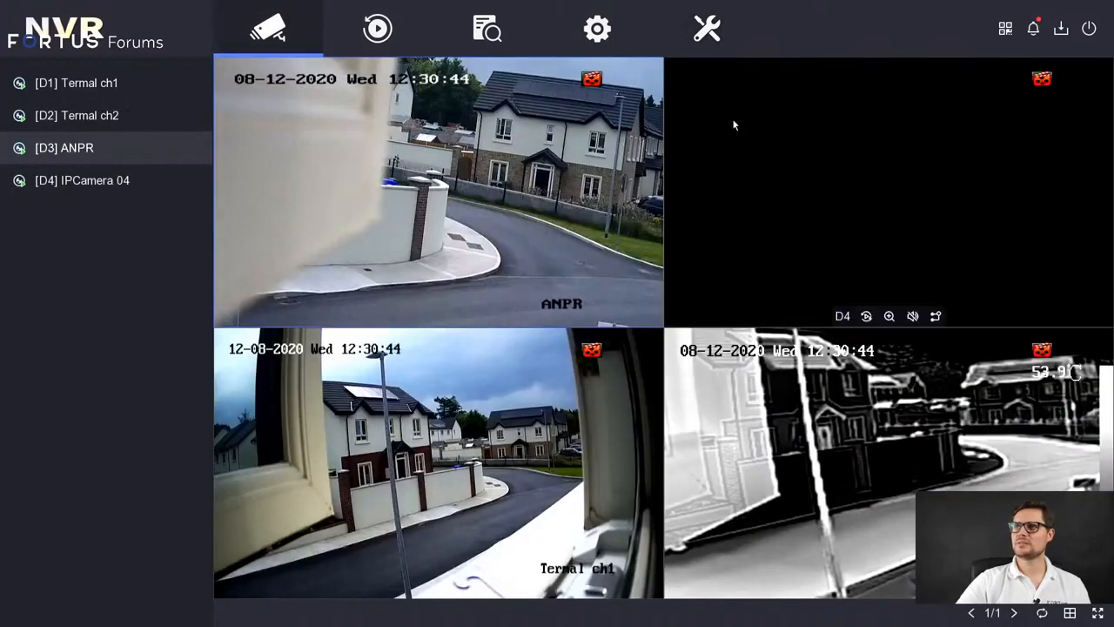
{"action": "left_click", "coordinate": [1006, 34]}
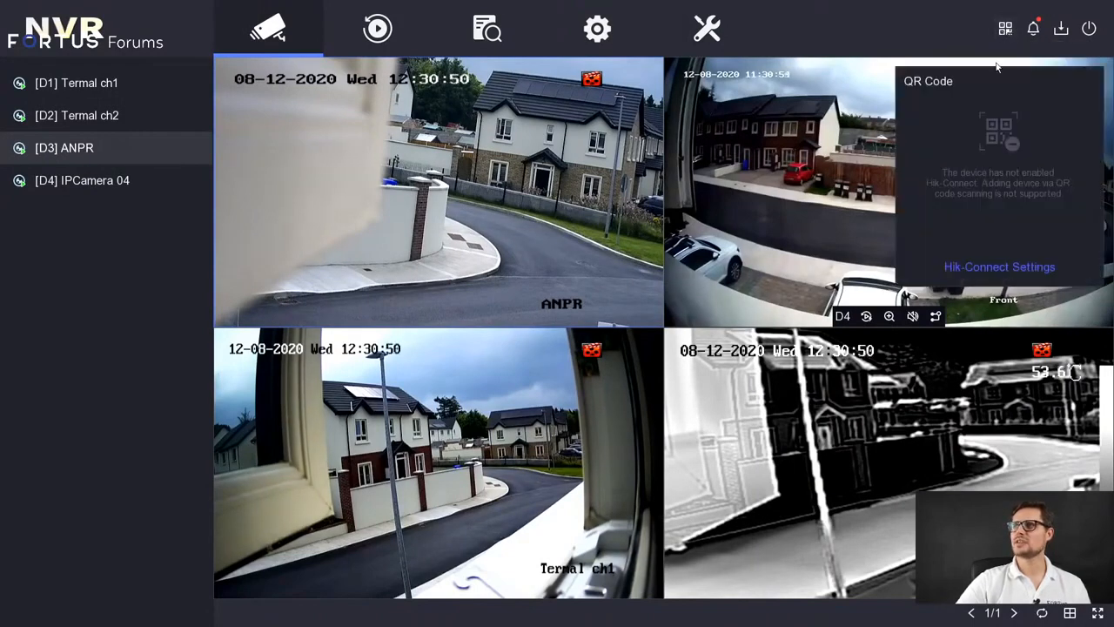
{"action": "left_click", "coordinate": [1001, 270]}
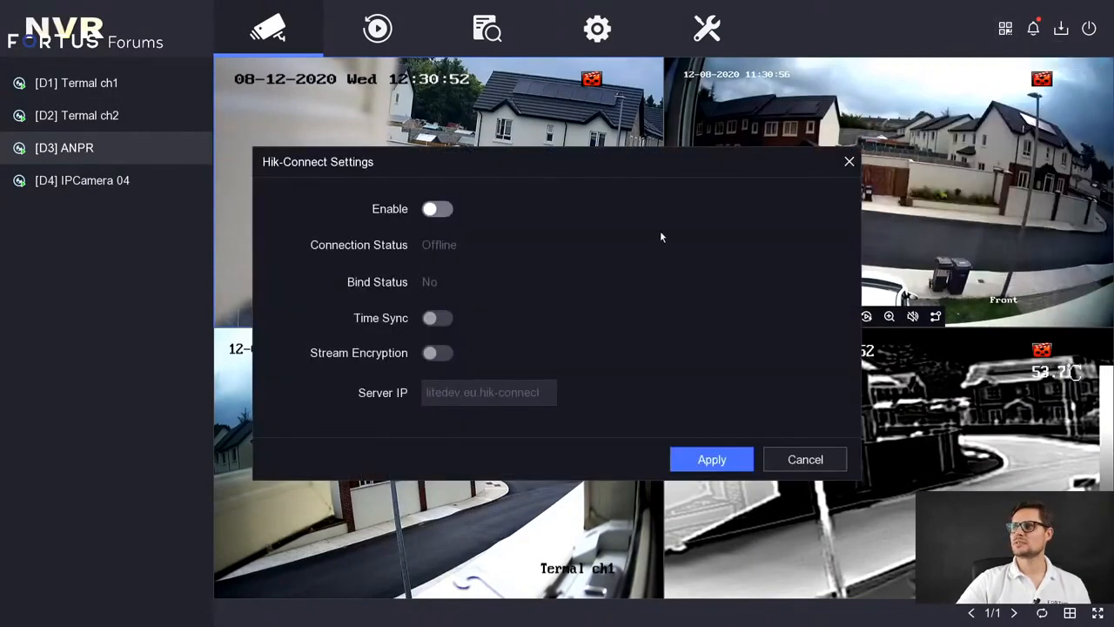
Step: Enable Hik-Connect by agreeing to the Service Terms and Privacy Statement, turn on Time Sync, and apply the settings
{"action": "left_click", "coordinate": [440, 212]}
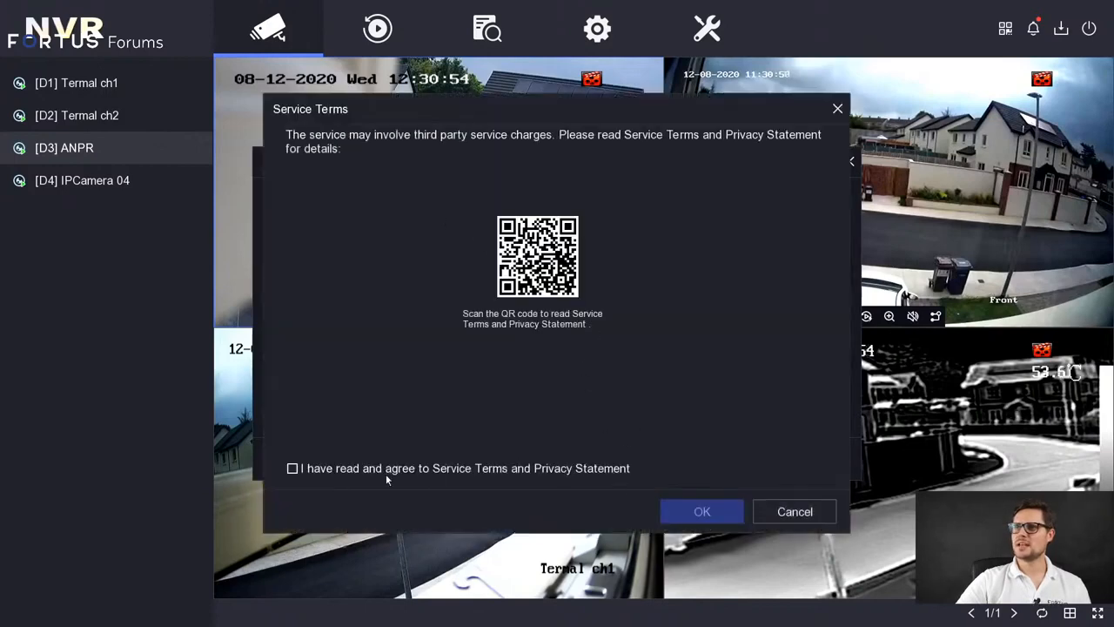
{"action": "left_click", "coordinate": [344, 471]}
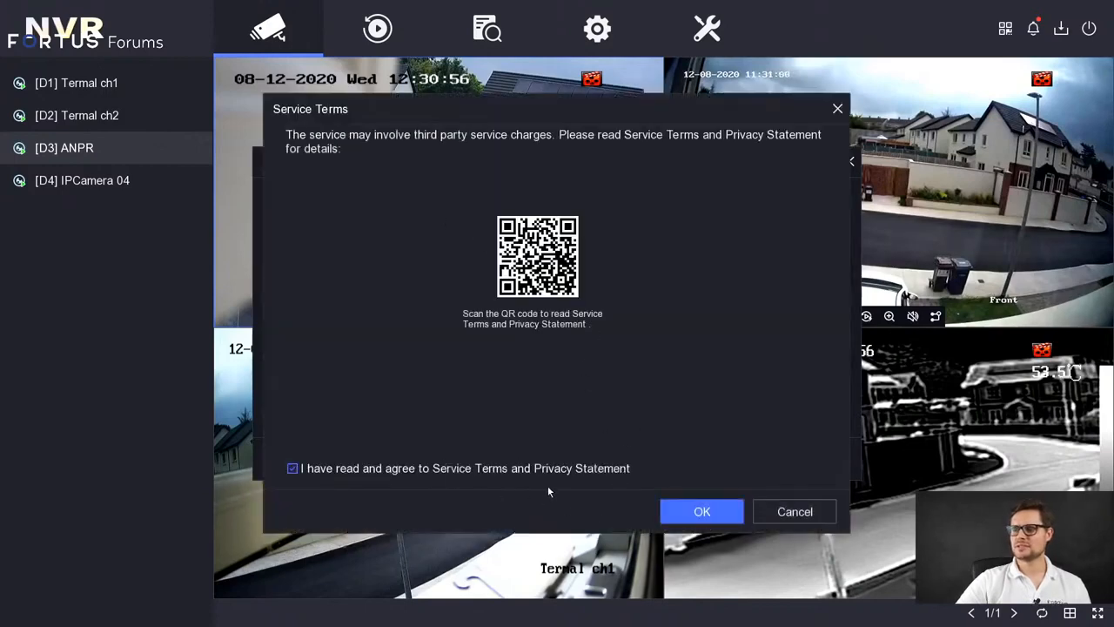
{"action": "left_click", "coordinate": [701, 512]}
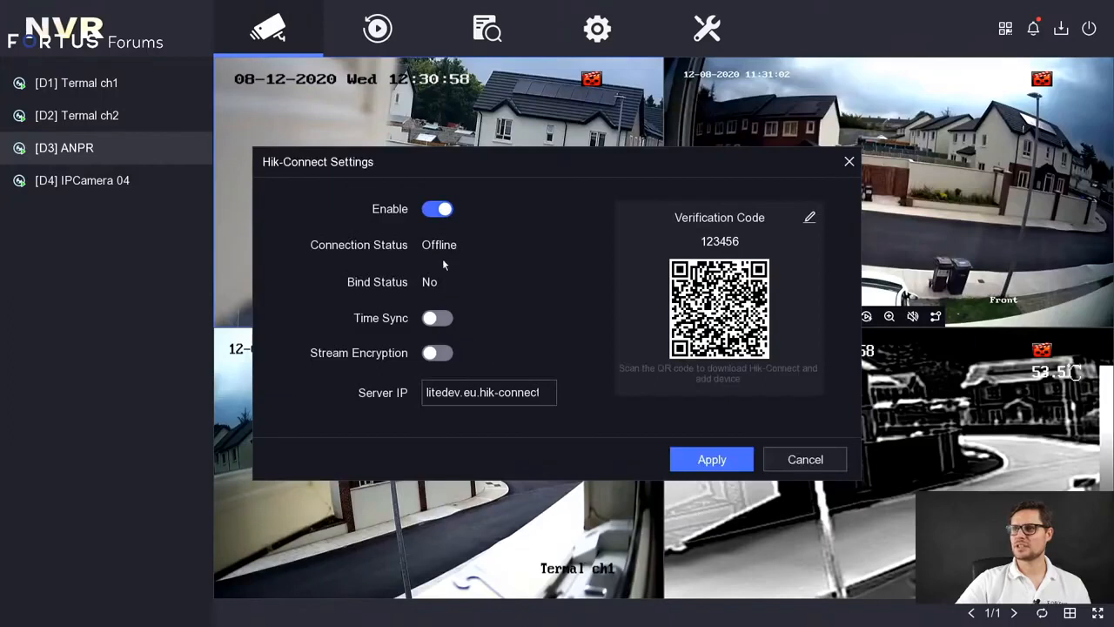
{"action": "left_click", "coordinate": [439, 322]}
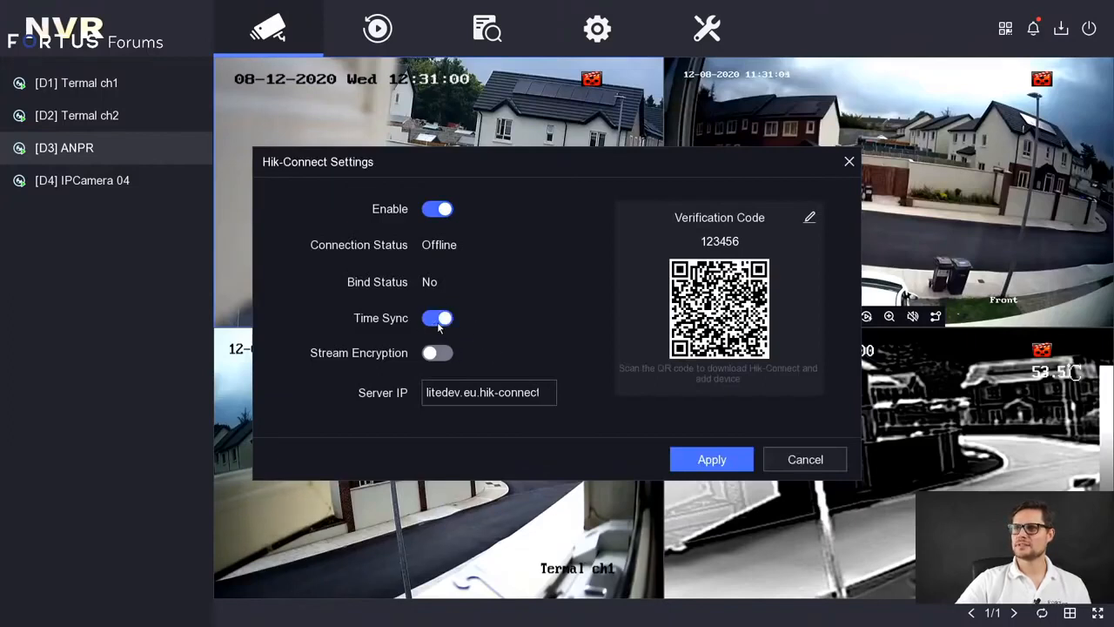
{"action": "left_click", "coordinate": [697, 462]}
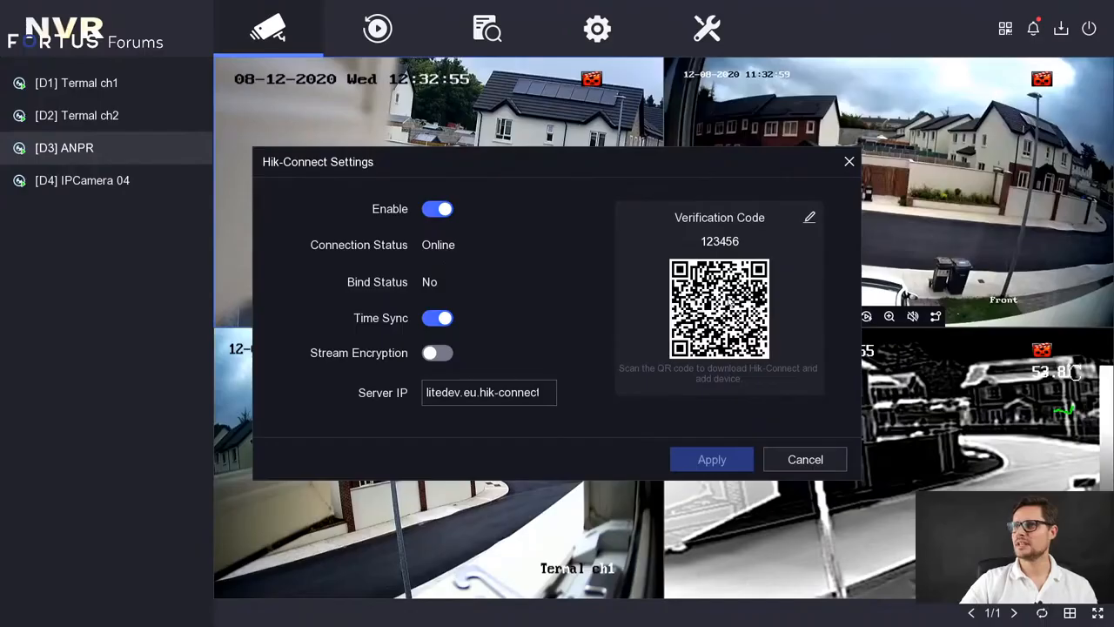
Step: Close the Hik-Connect Settings and display the QR code for adding the device to Hik-Connect
{"action": "left_click", "coordinate": [850, 160]}
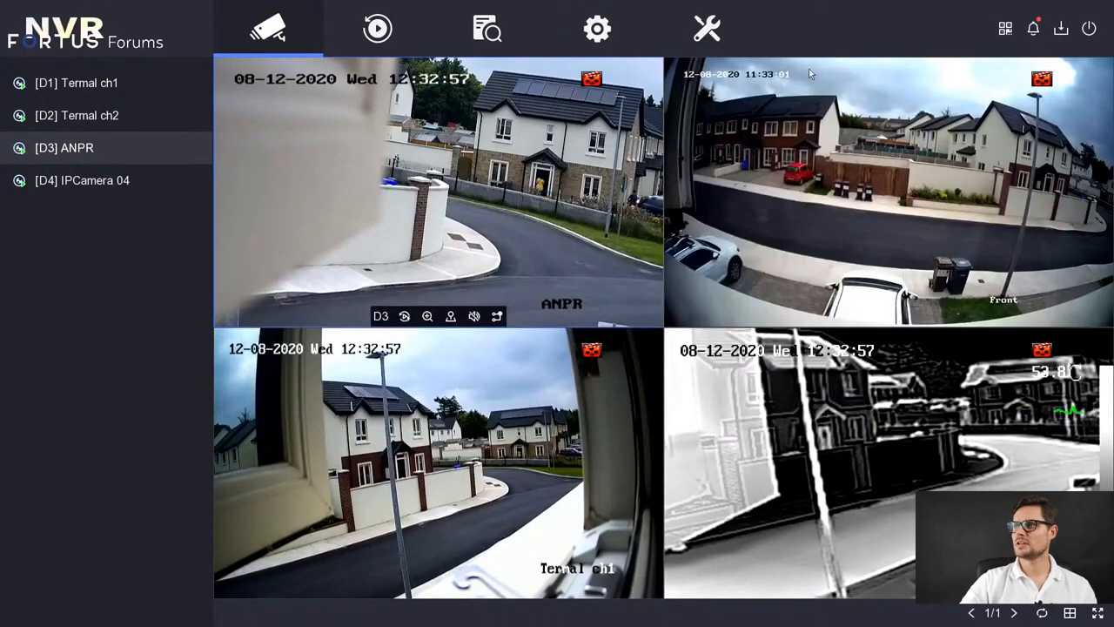
{"action": "left_click", "coordinate": [1006, 29]}
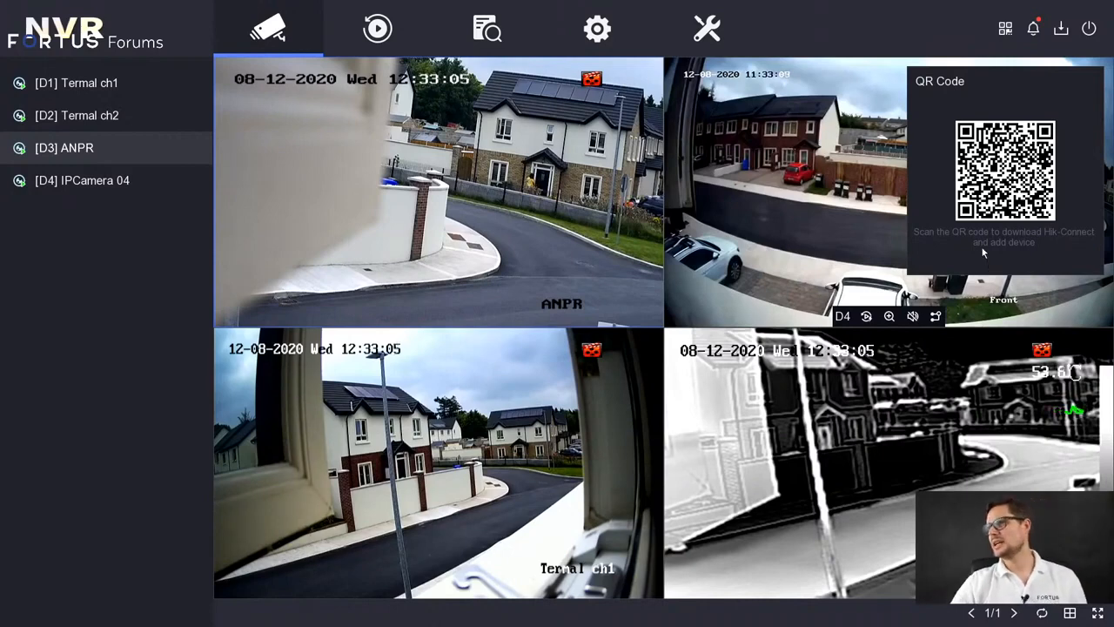
Step: Dismiss the QR code and open the Hik-Connect page in the Network configuration
{"action": "left_click", "coordinate": [858, 192]}
{"action": "left_click", "coordinate": [610, 32]}
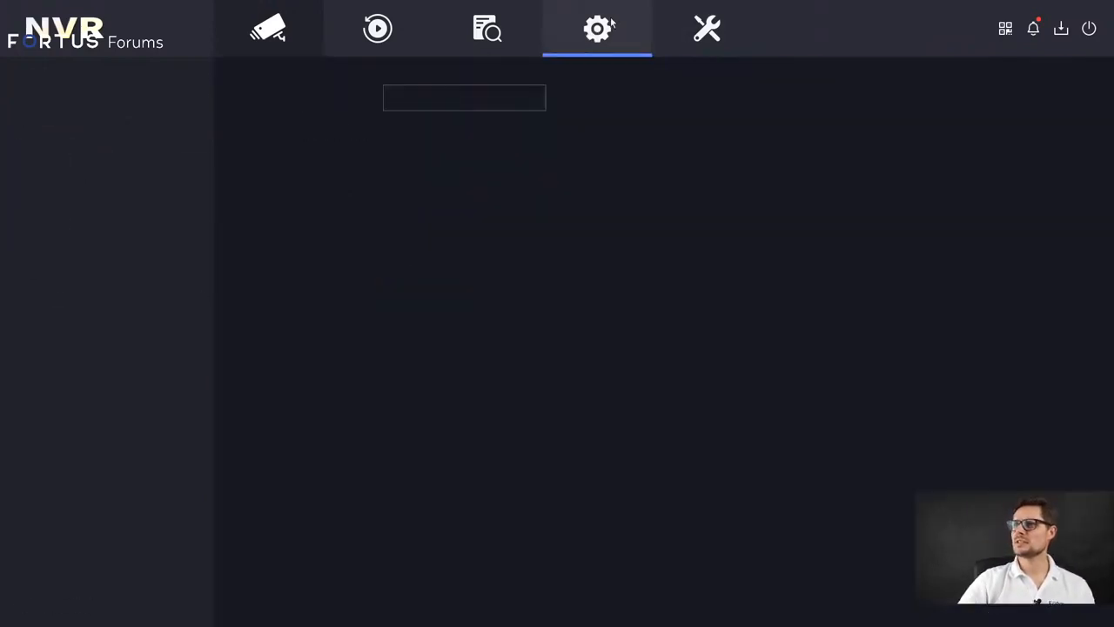
{"action": "left_click", "coordinate": [155, 226]}
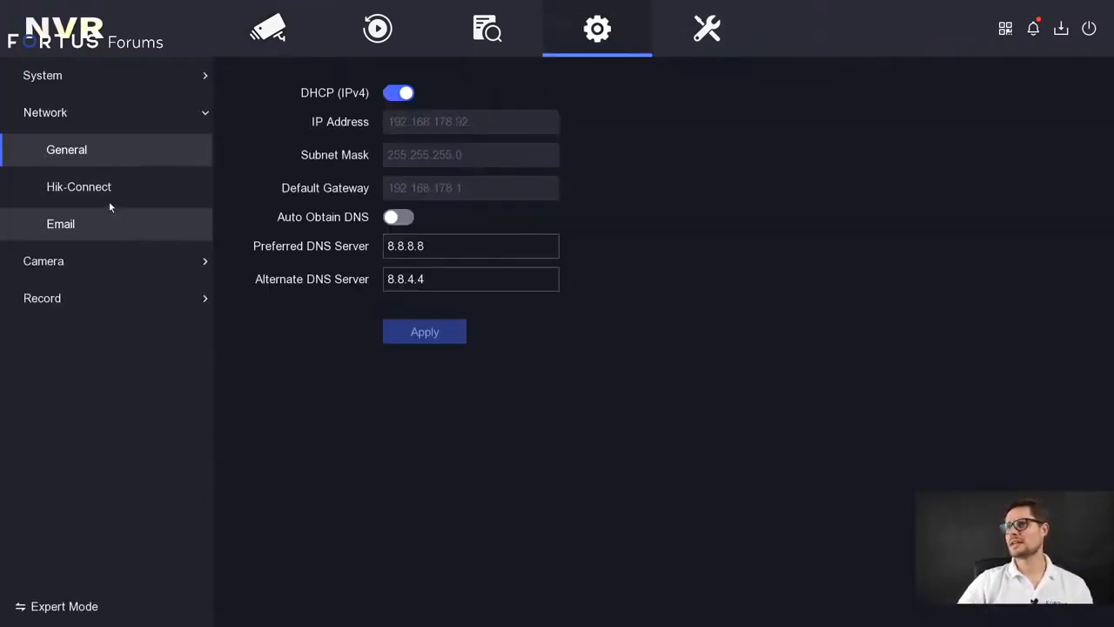
{"action": "left_click", "coordinate": [107, 192]}
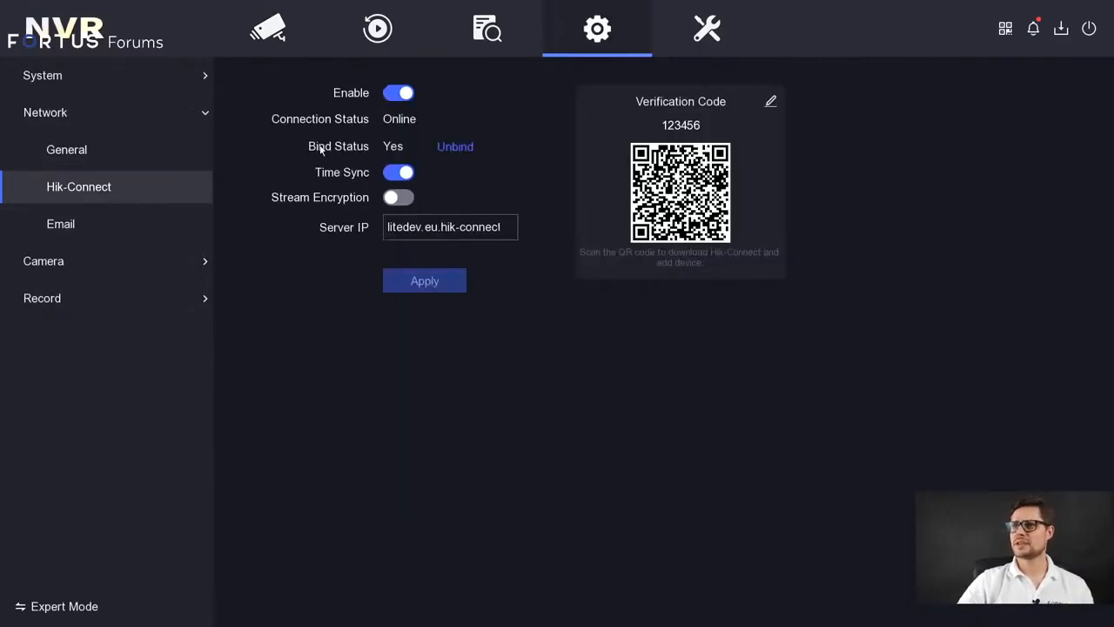
Step: Unbind the NVR from its Hik-Connect account, authorising with the admin password, and dismiss the note
{"action": "left_click", "coordinate": [456, 146]}
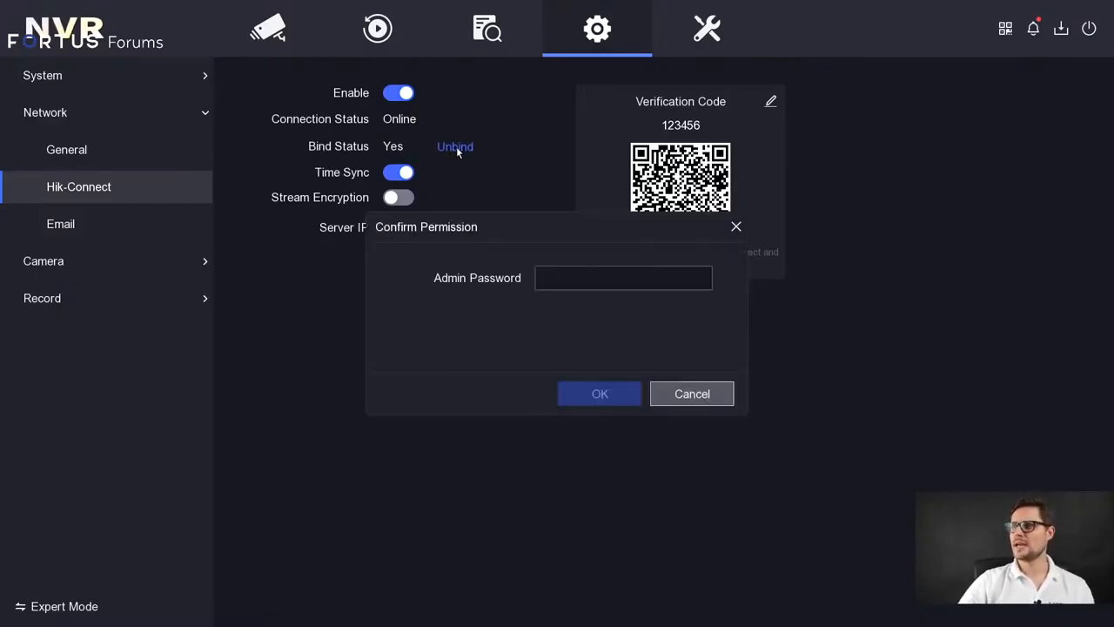
{"action": "left_click", "coordinate": [598, 279]}
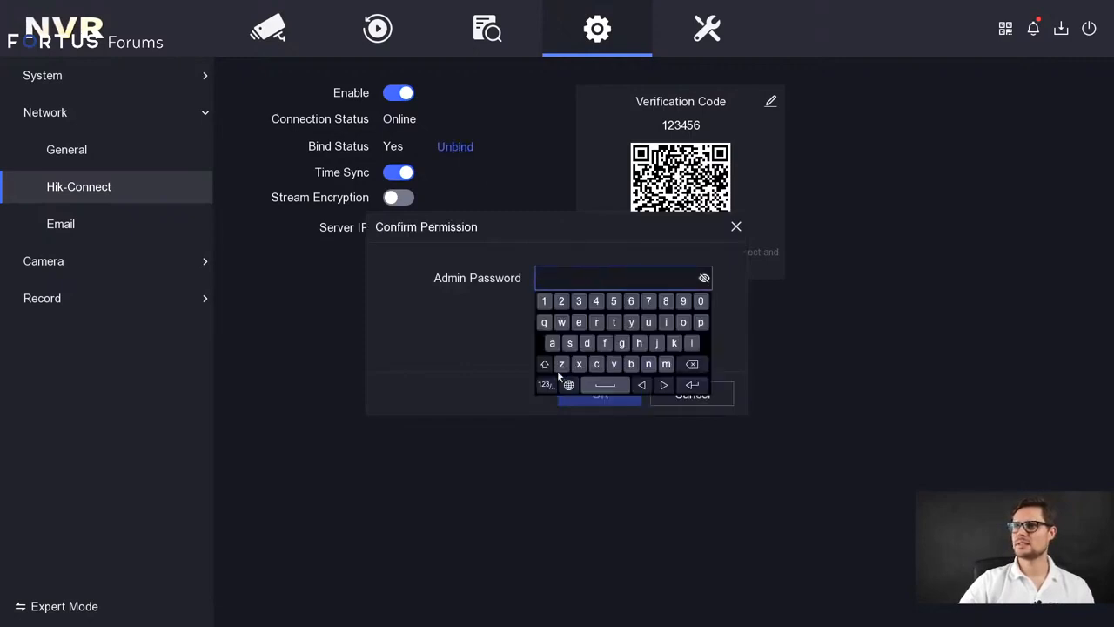
{"action": "left_click", "coordinate": [552, 344]}
{"action": "left_click", "coordinate": [598, 366]}
{"action": "left_click", "coordinate": [544, 301]}
{"action": "left_click", "coordinate": [562, 301]}
{"action": "left_click", "coordinate": [577, 303]}
{"action": "left_click", "coordinate": [550, 365]}
{"action": "left_click", "coordinate": [643, 345]}
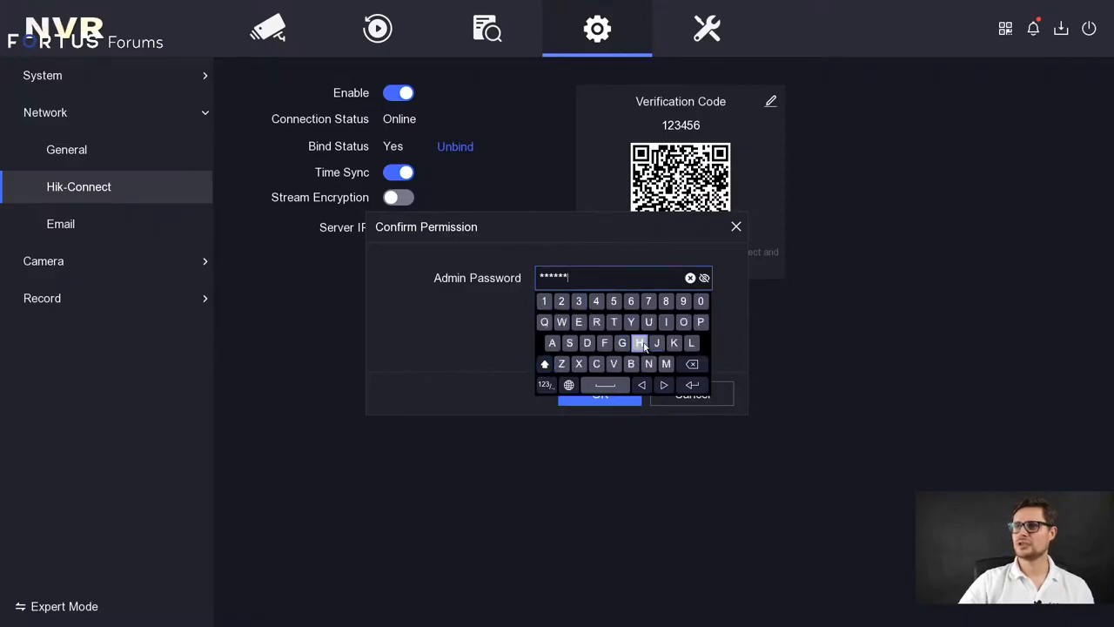
{"action": "left_click", "coordinate": [677, 345]}
{"action": "left_click", "coordinate": [692, 385]}
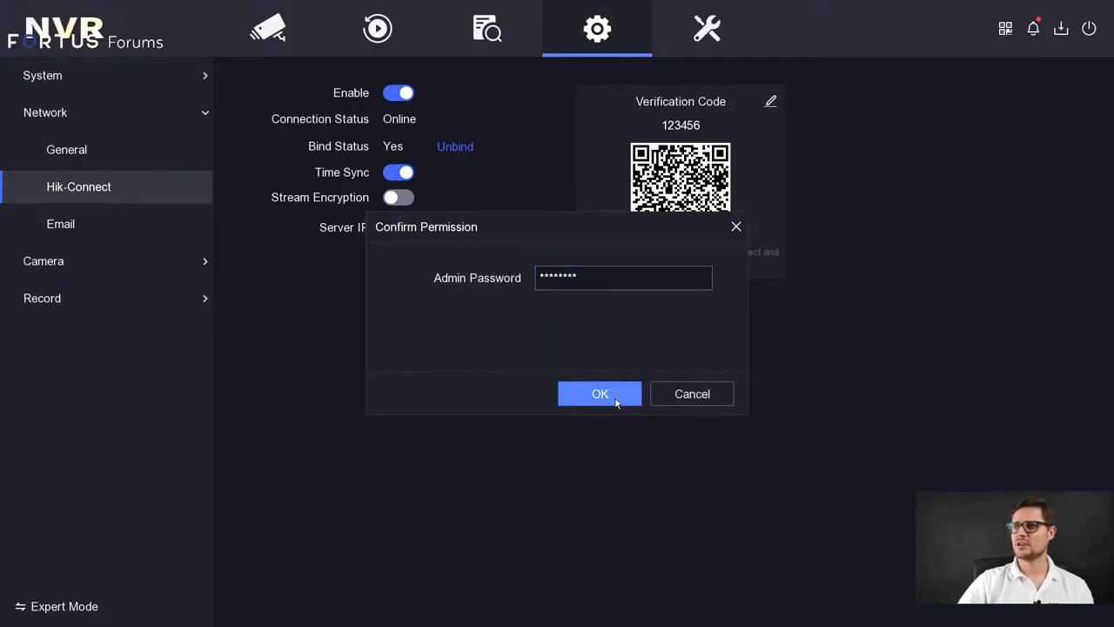
{"action": "left_click", "coordinate": [613, 398]}
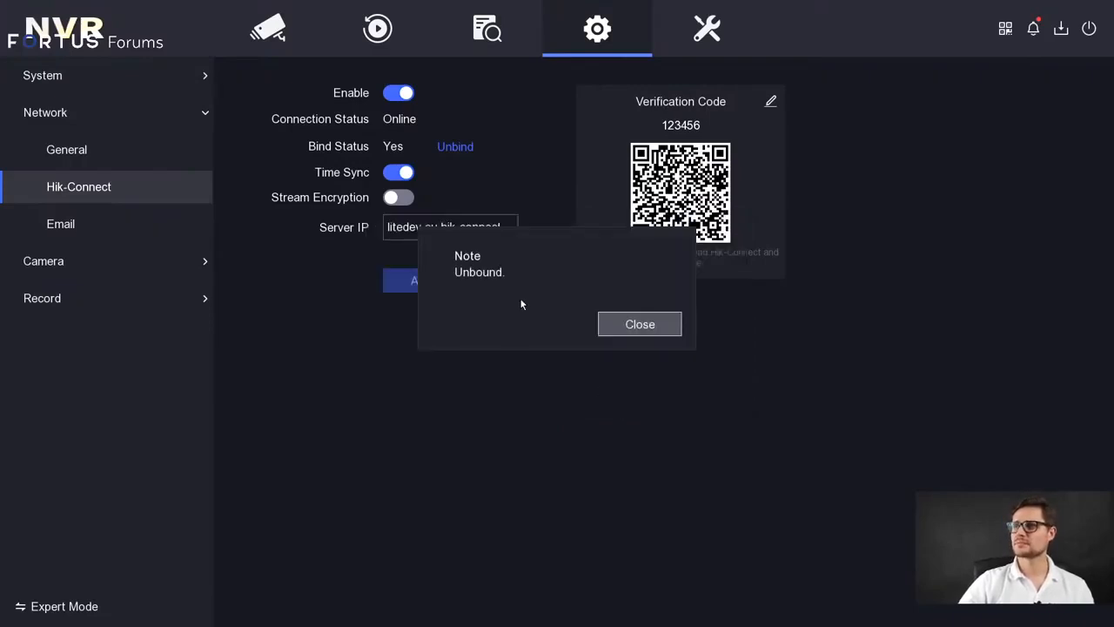
{"action": "left_click", "coordinate": [654, 324]}
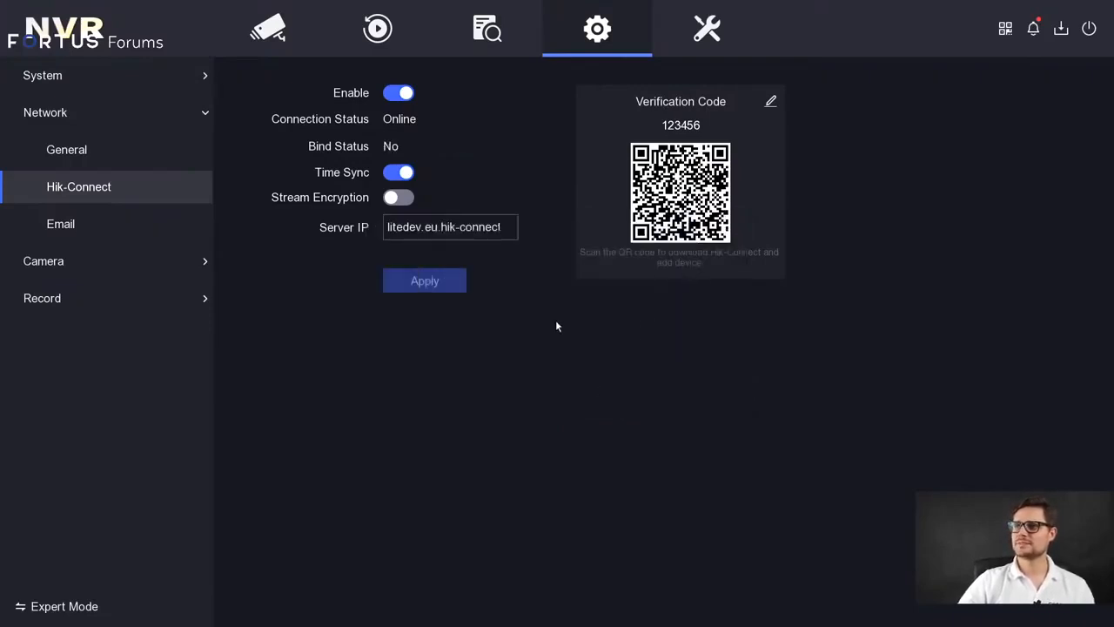
Step: Switch off Hik-Connect and return to the live camera view
{"action": "left_click", "coordinate": [403, 99]}
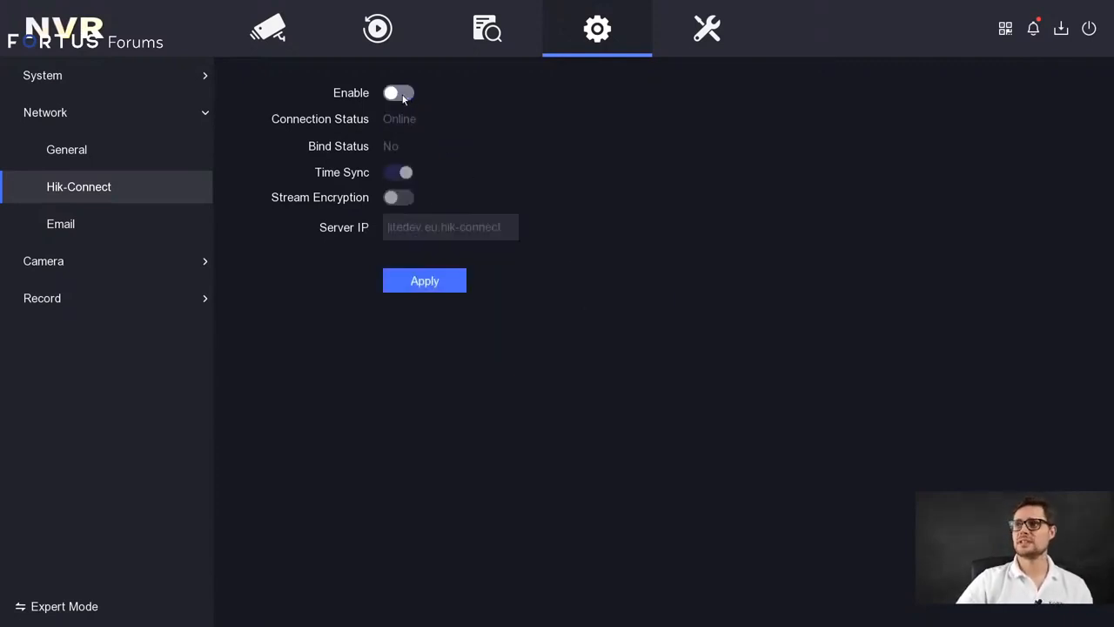
{"action": "left_click", "coordinate": [263, 33]}
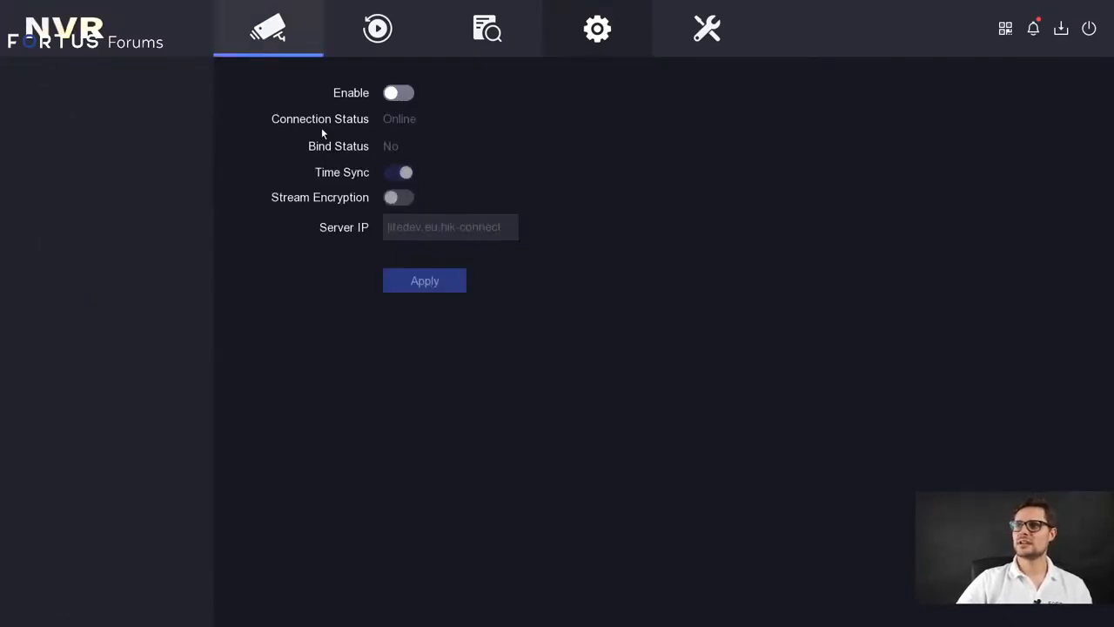
{"action": "right_click", "coordinate": [517, 267]}
{"action": "left_click", "coordinate": [575, 391]}
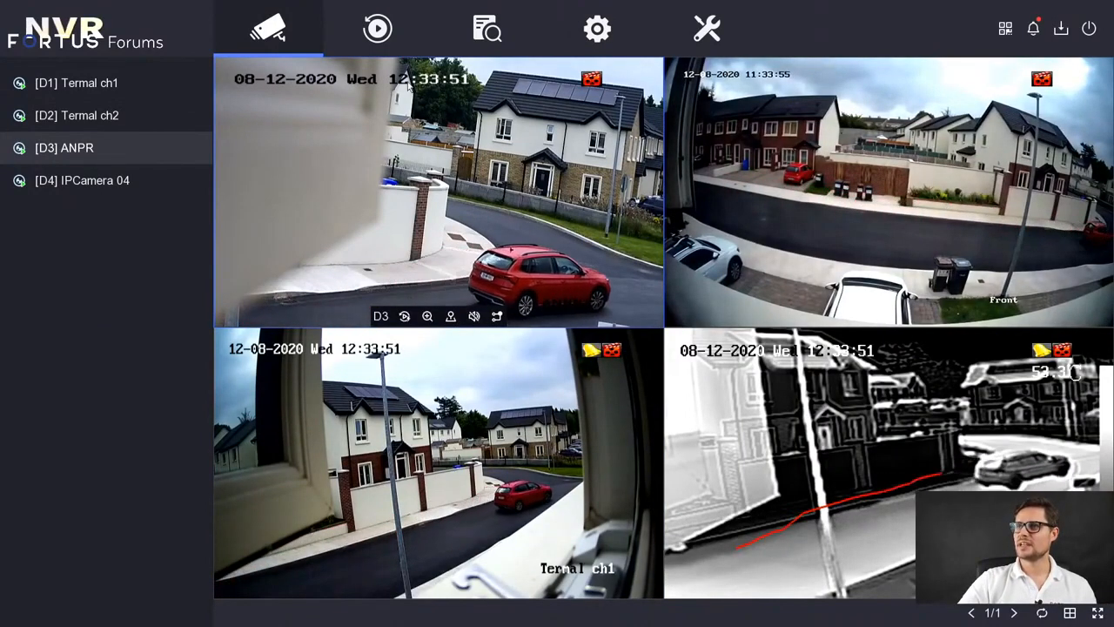
Step: Review the Playback, Search, Configuration and Maintenance sections, finishing in the live camera view
{"action": "left_click", "coordinate": [377, 37]}
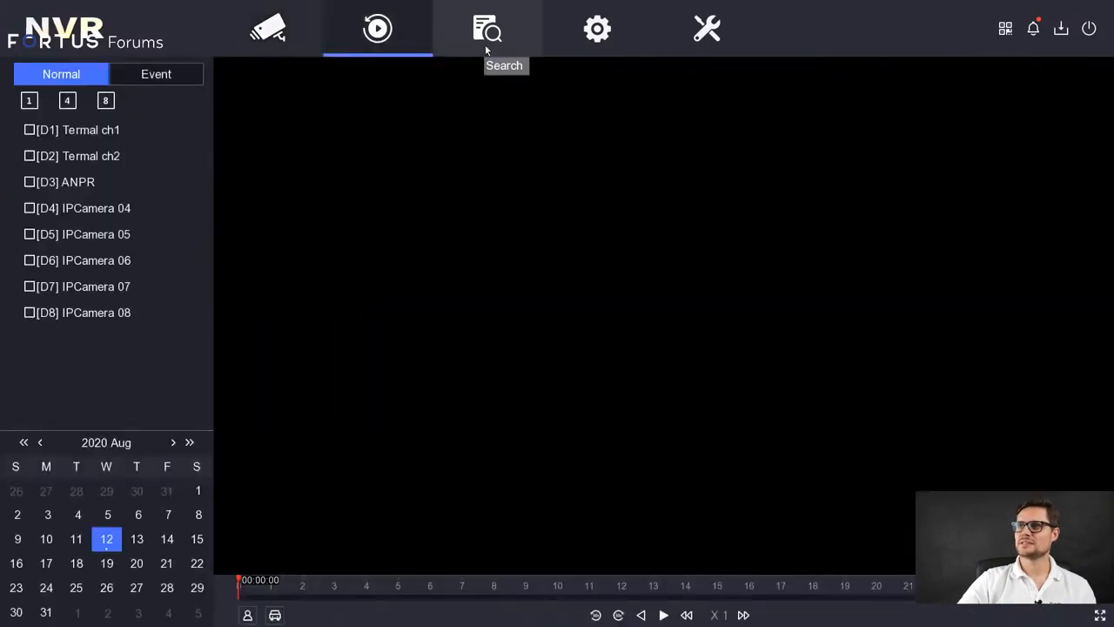
{"action": "left_click", "coordinate": [487, 44]}
{"action": "left_click", "coordinate": [597, 39]}
{"action": "left_click", "coordinate": [706, 35]}
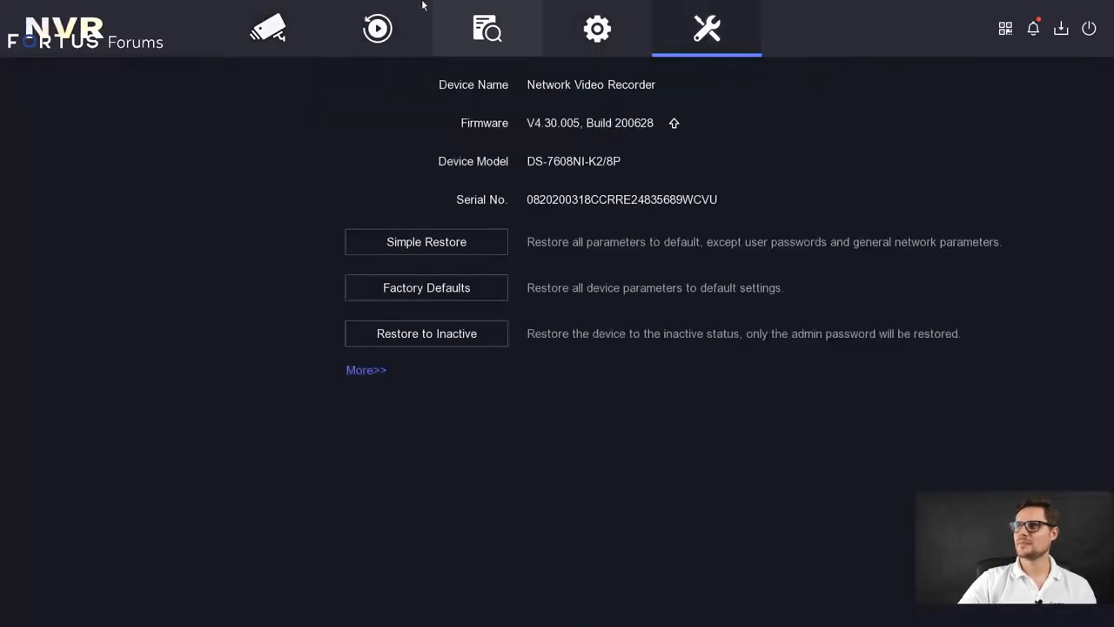
{"action": "left_click", "coordinate": [269, 30]}
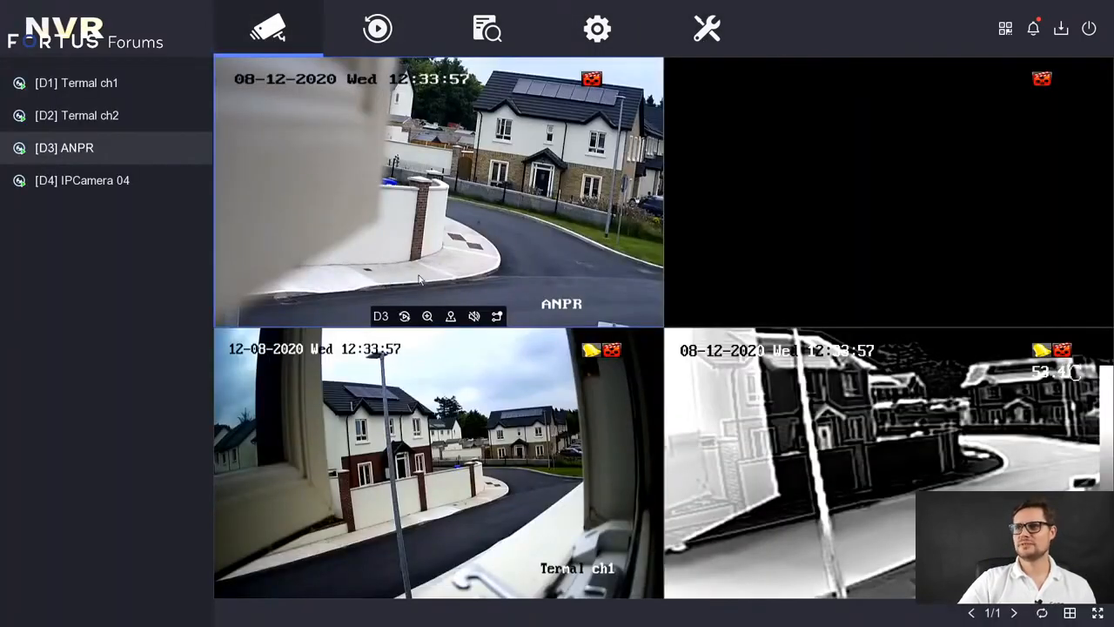
Step: Show the four-camera live view in Full Screen mode
{"action": "mouse_move", "coordinate": [529, 363]}
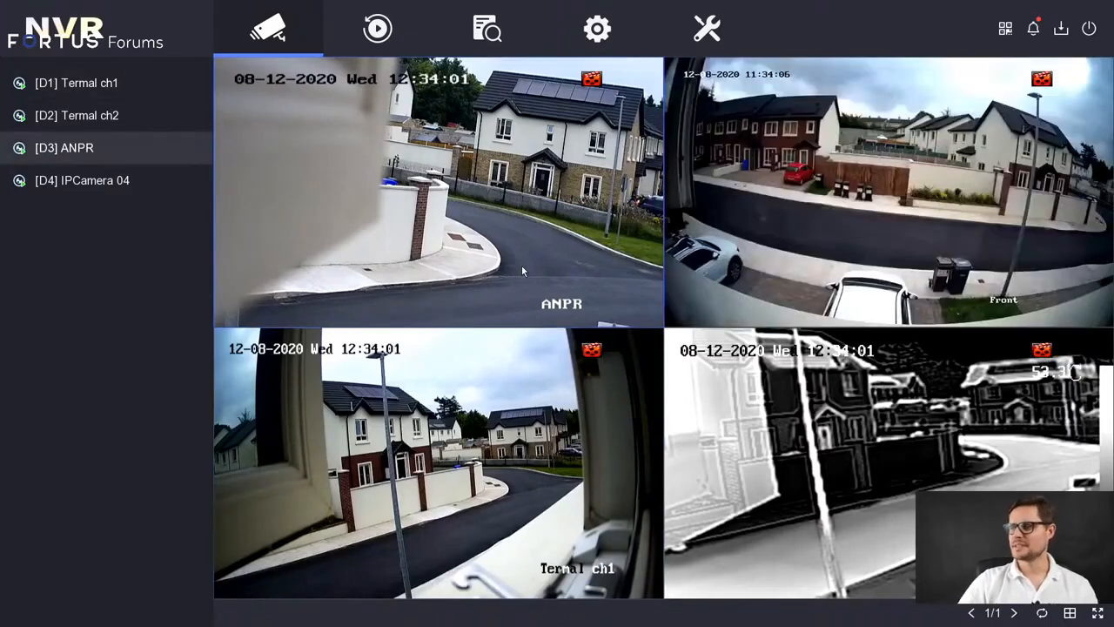
{"action": "mouse_move", "coordinate": [528, 265]}
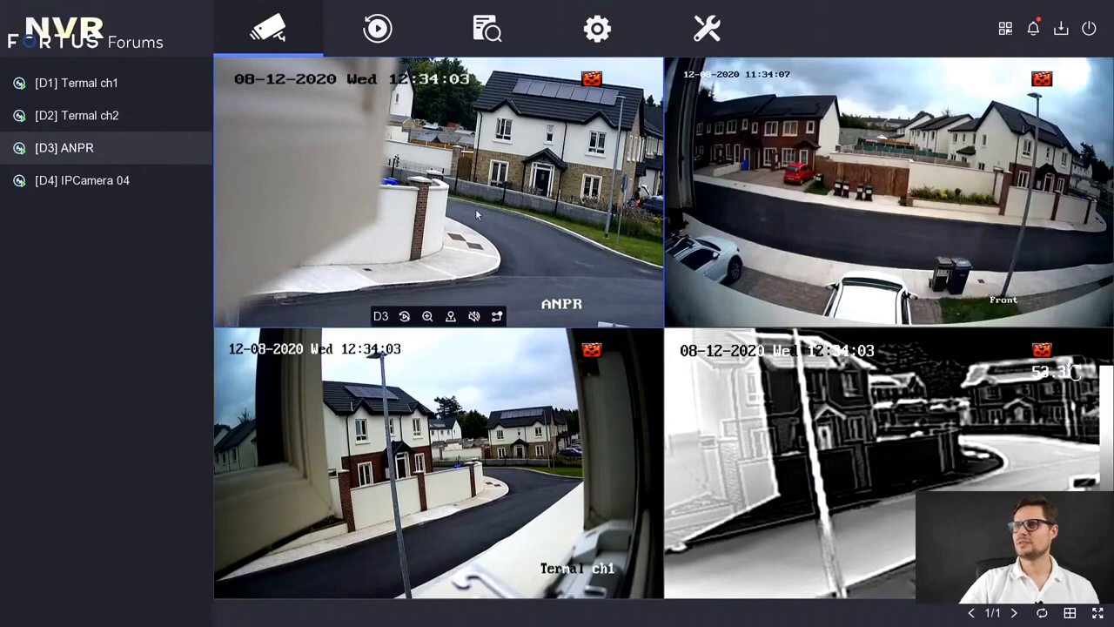
{"action": "right_click", "coordinate": [464, 183]}
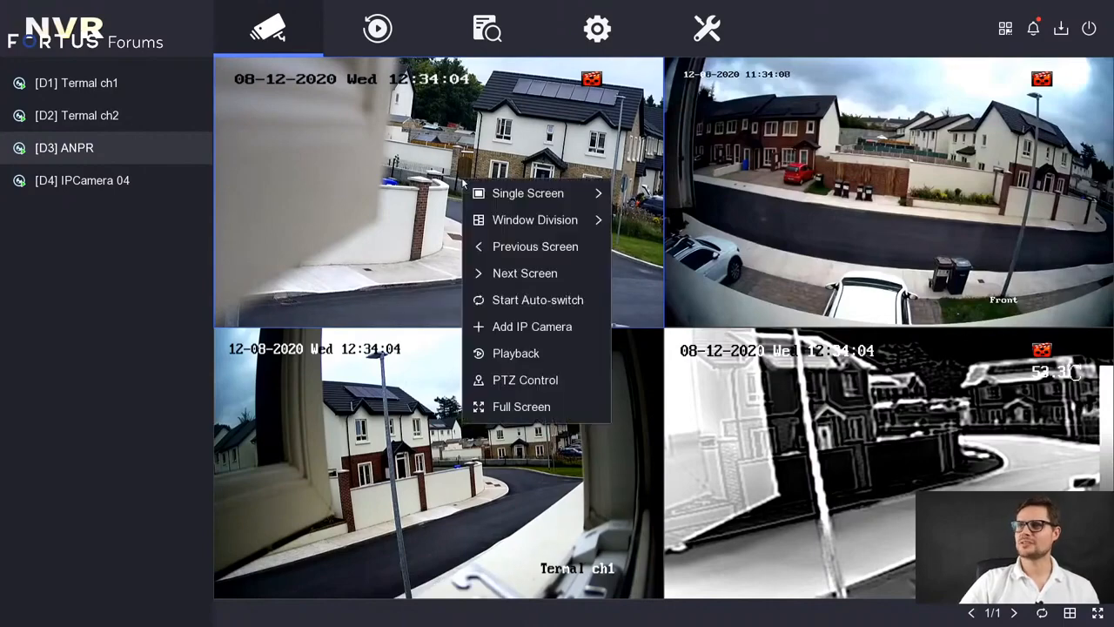
{"action": "left_click", "coordinate": [521, 407]}
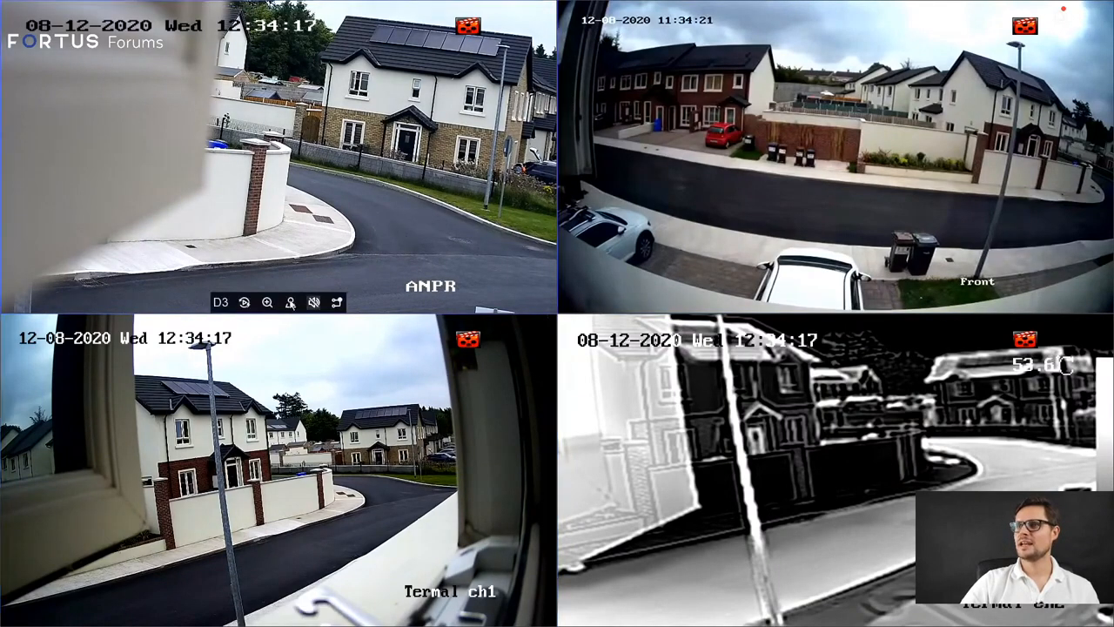
Step: Play the ANPR camera's recent footage with instant playback, skip forward in it, and return that window to live video
{"action": "left_click", "coordinate": [243, 302]}
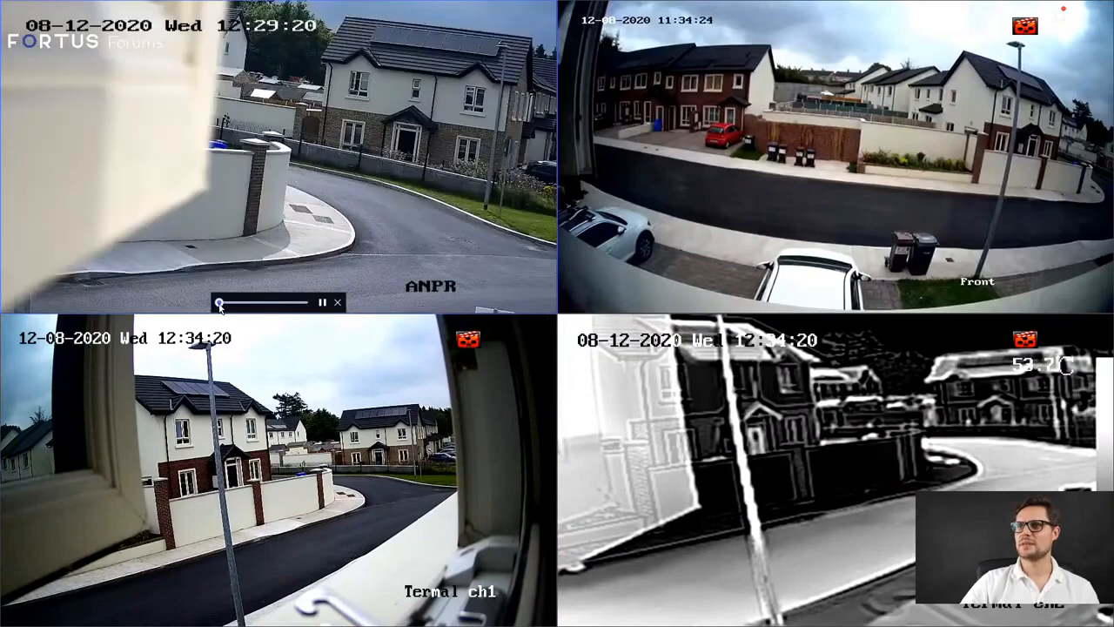
{"action": "left_click", "coordinate": [237, 302]}
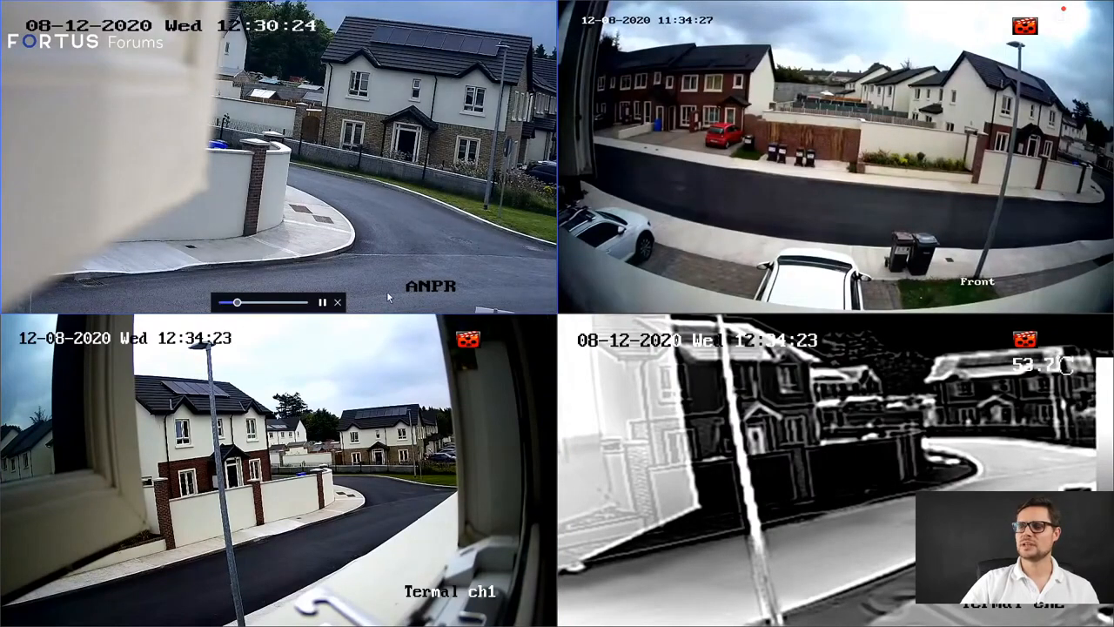
{"action": "left_click", "coordinate": [338, 302]}
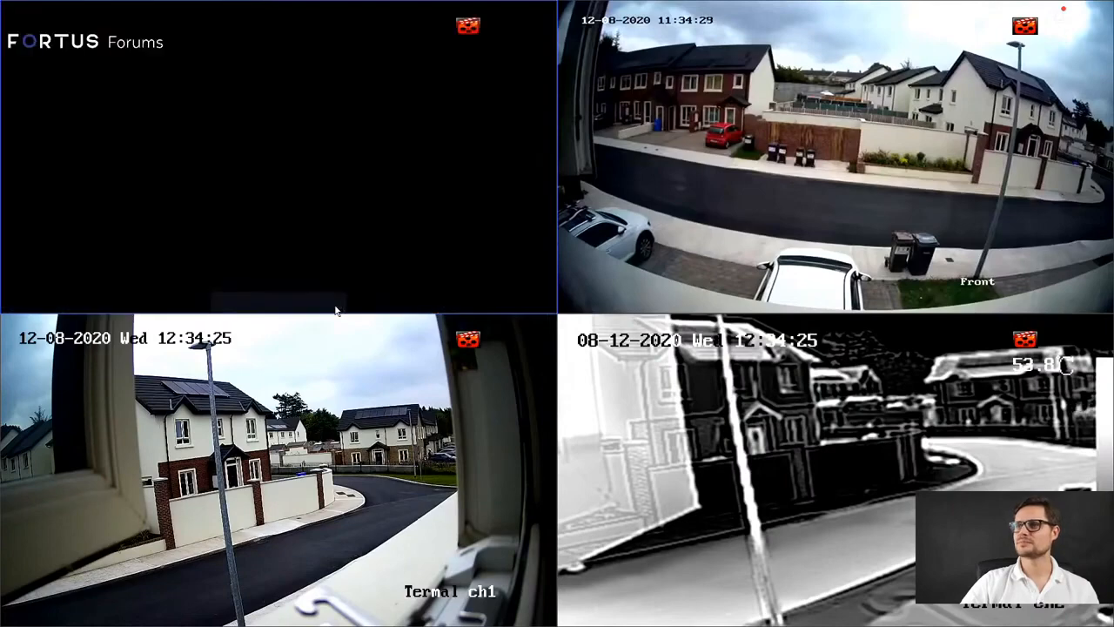